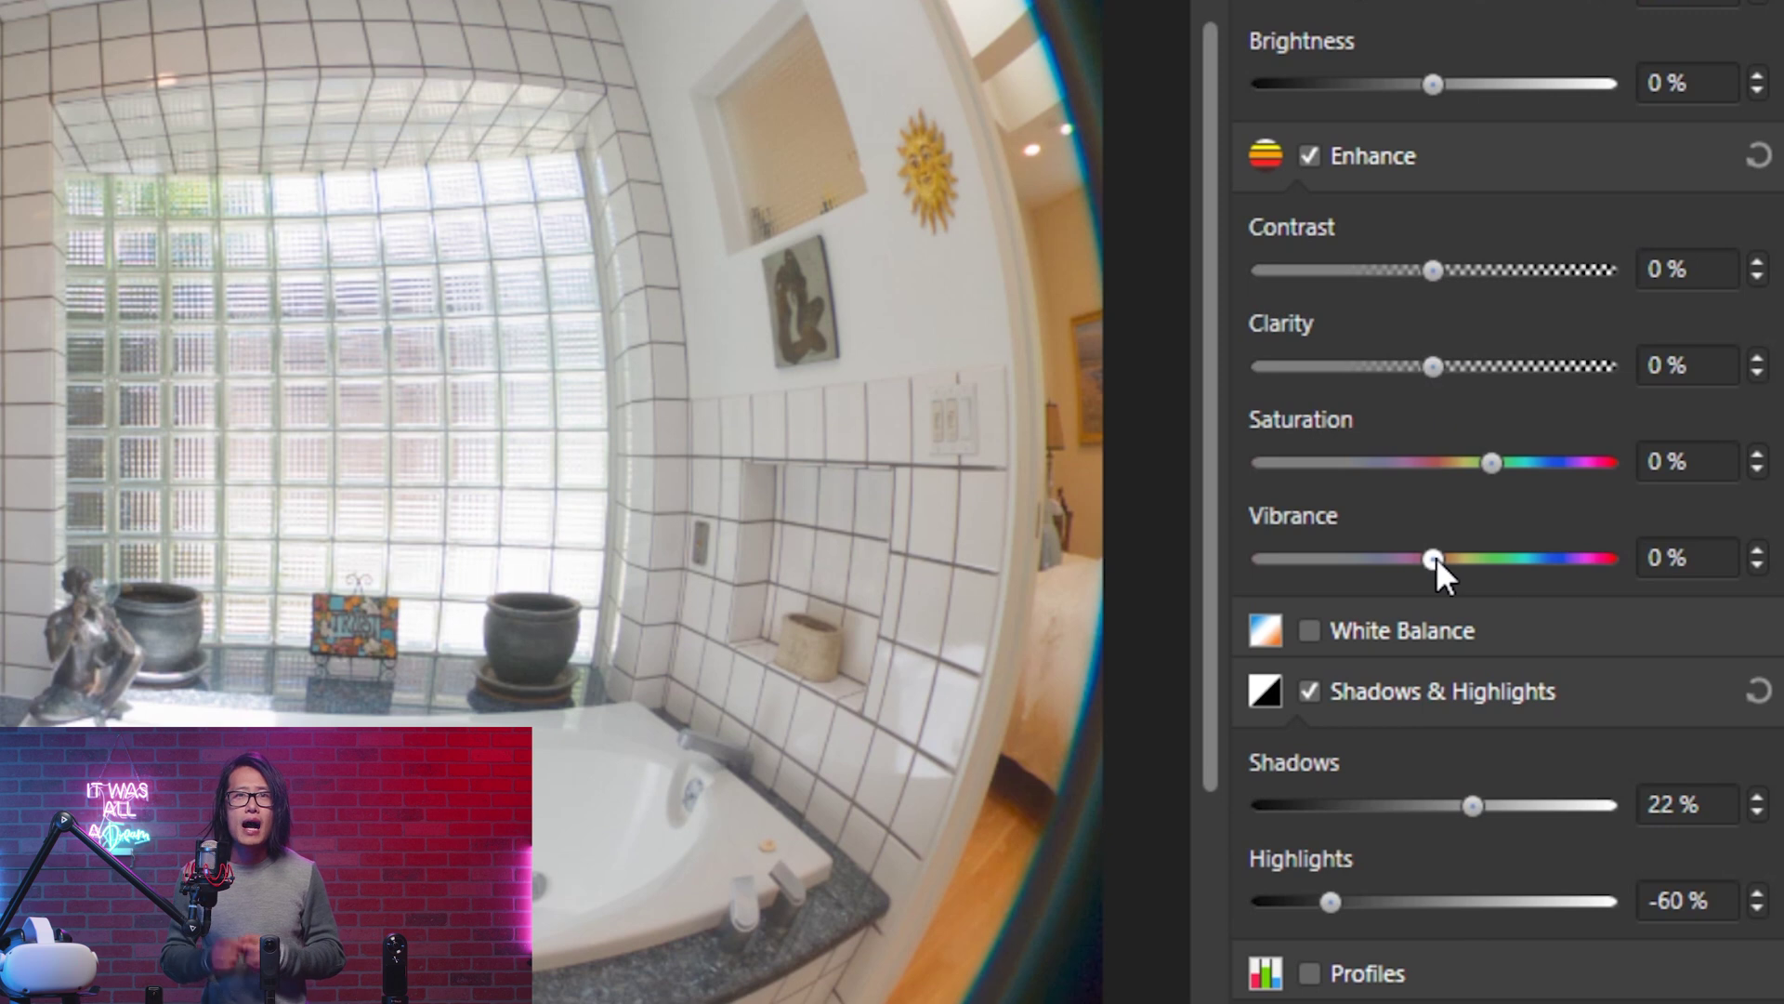
# Set the raw photo's Clarity to 73%, Vibrance to 14% and Brightness to -2%
pyautogui.moveTo(1429, 361); pyautogui.dragTo(1561, 370)
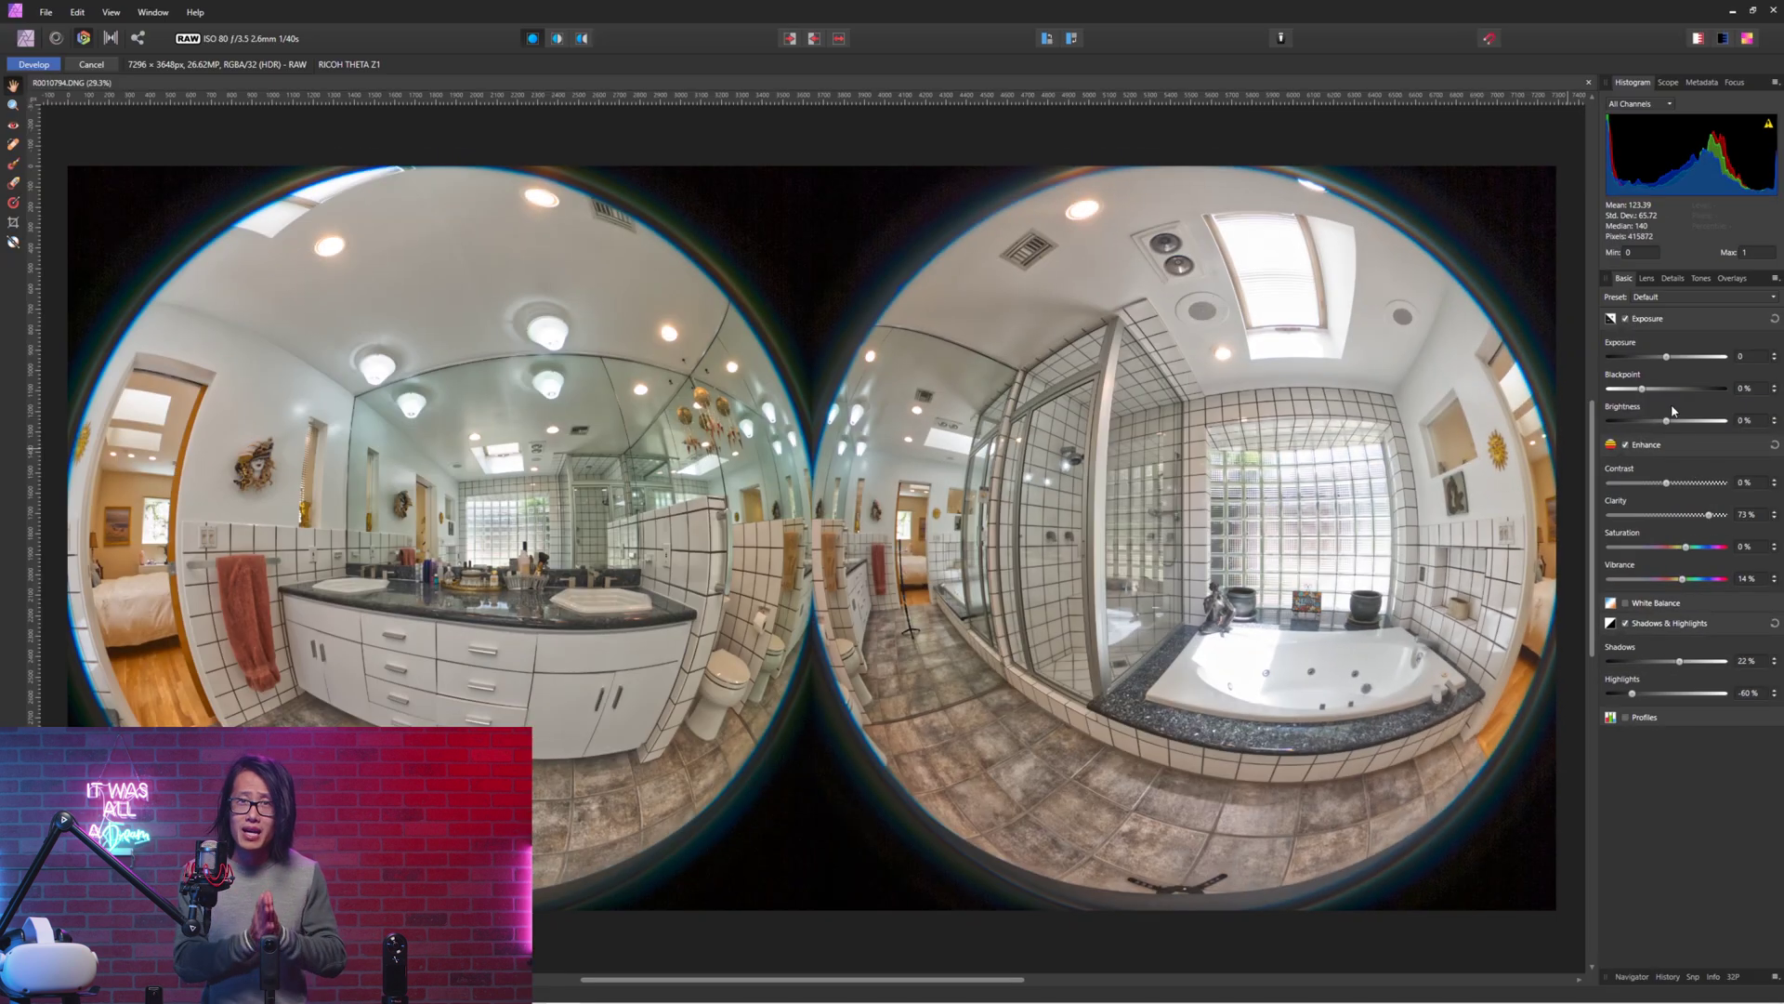
pyautogui.click(1642, 391)
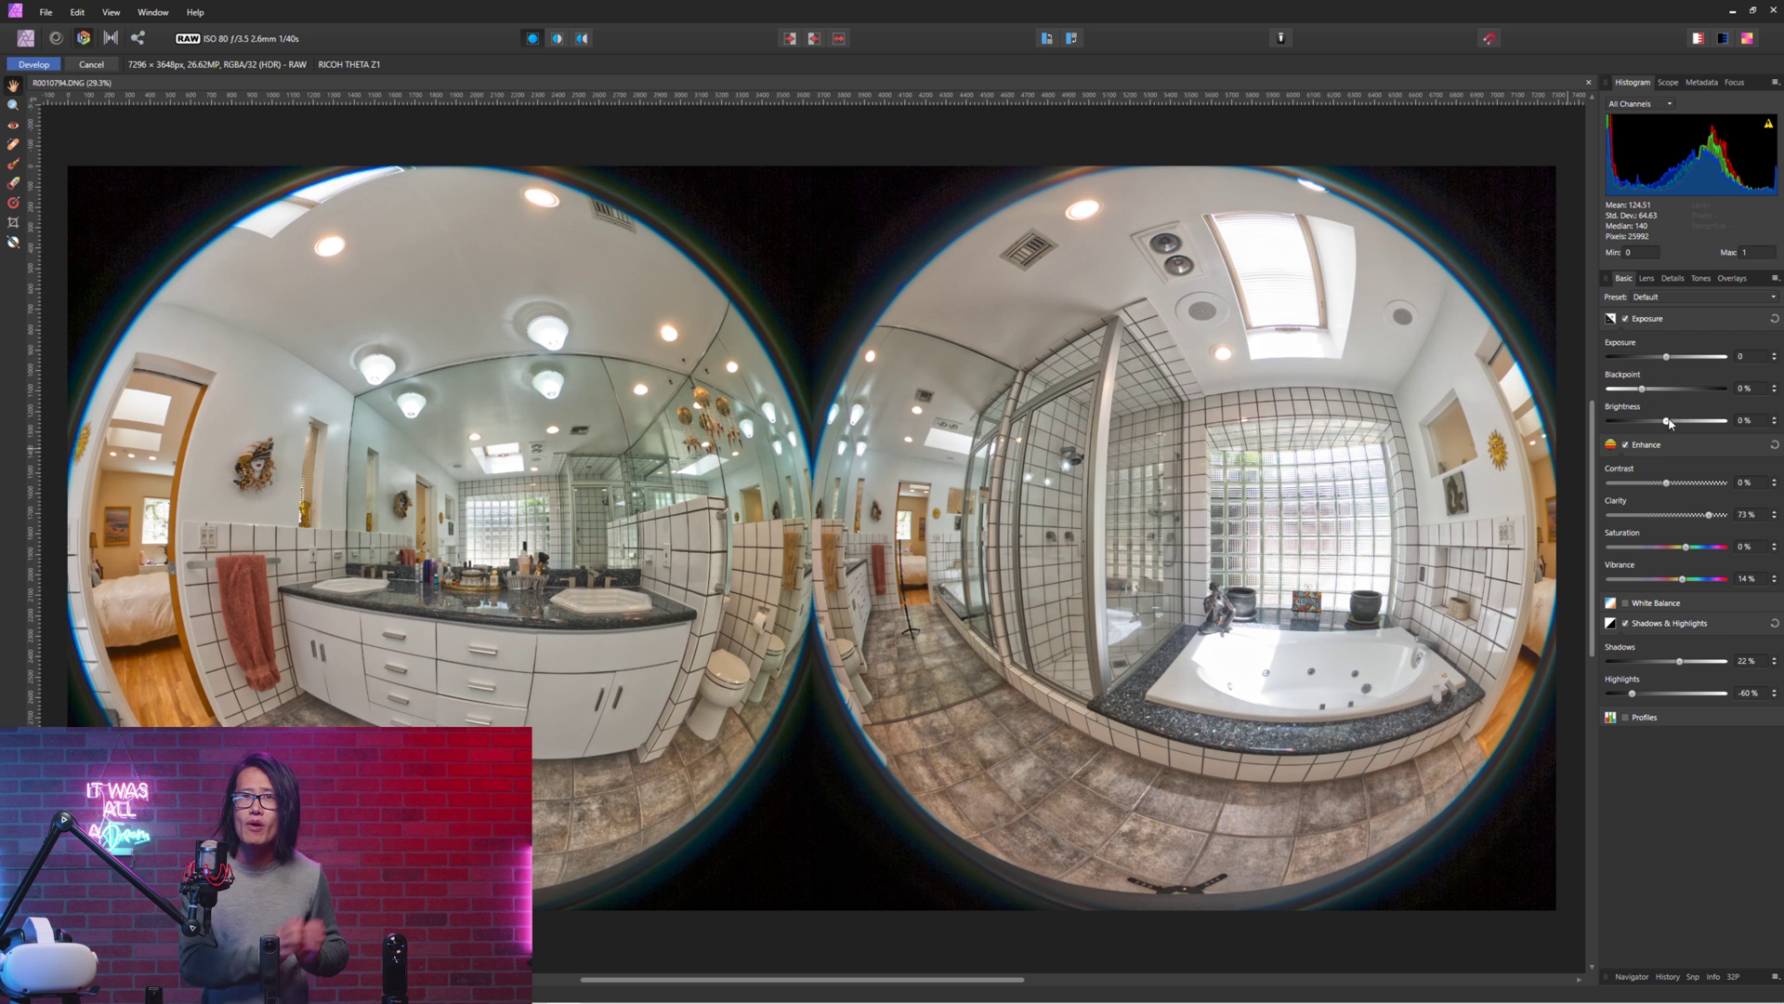
pyautogui.moveTo(1668, 421); pyautogui.dragTo(1662, 421)
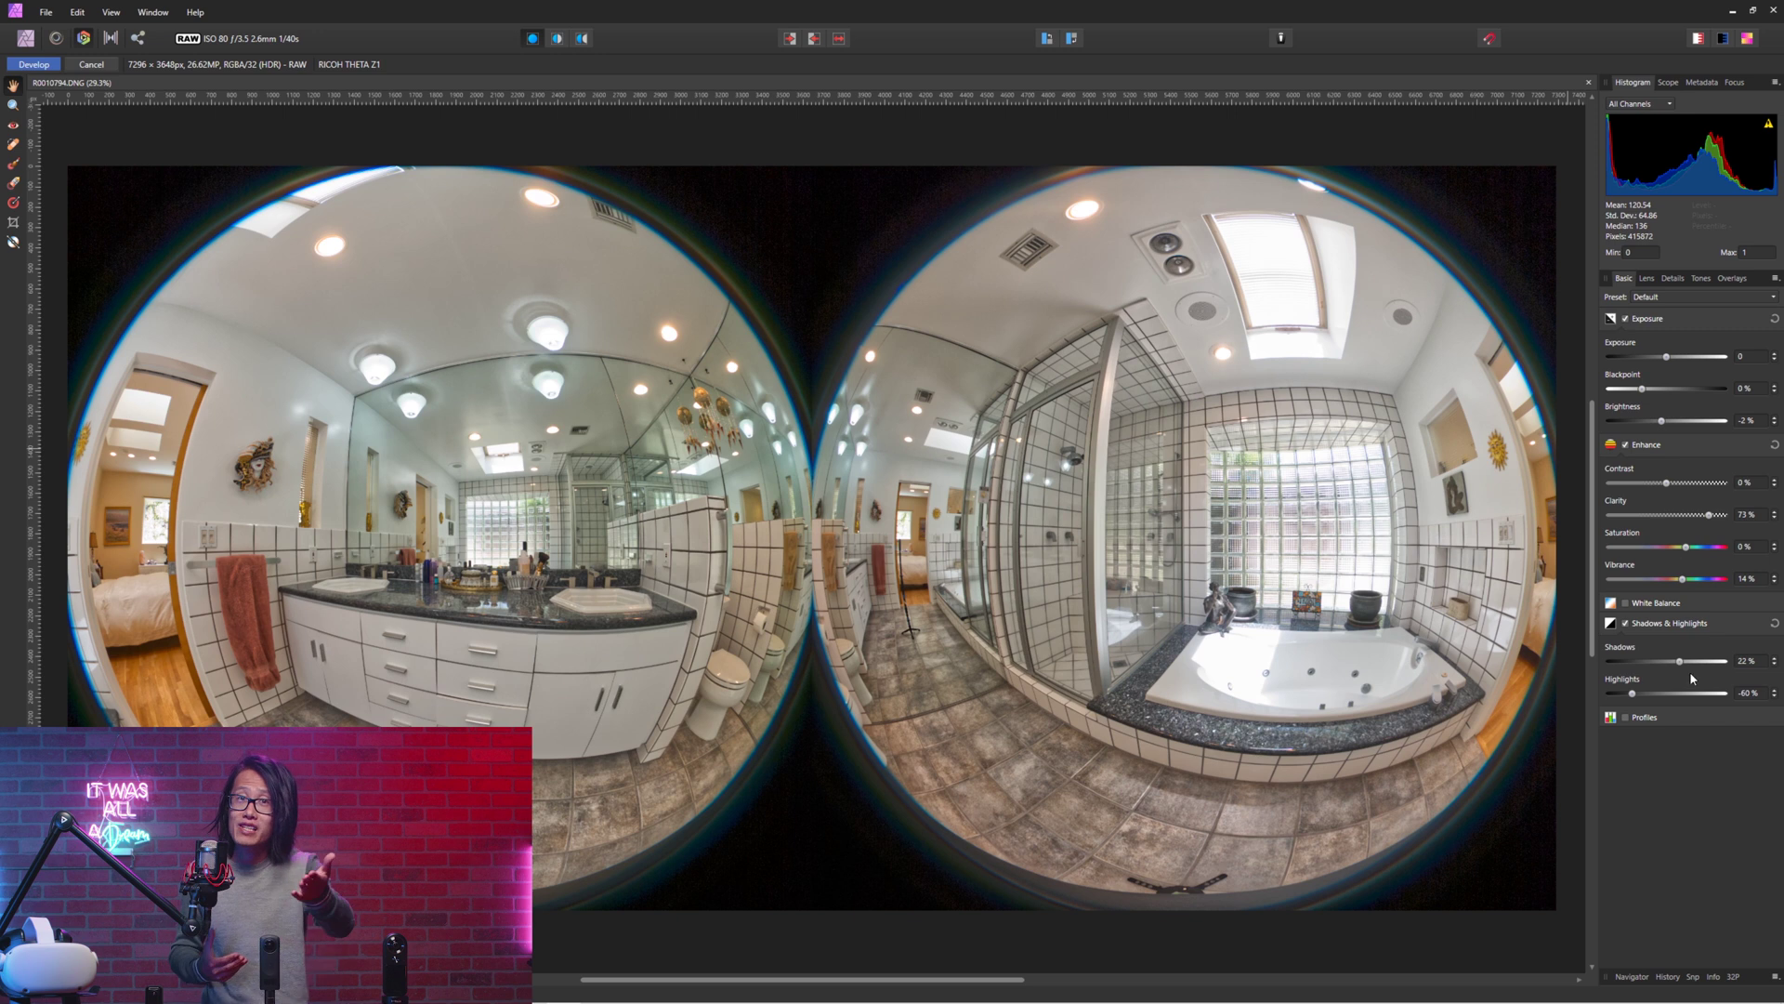
# Turn off Lens Correction and enable Chromatic Aberration Reduction for the fisheye photo
pyautogui.click(1647, 279)
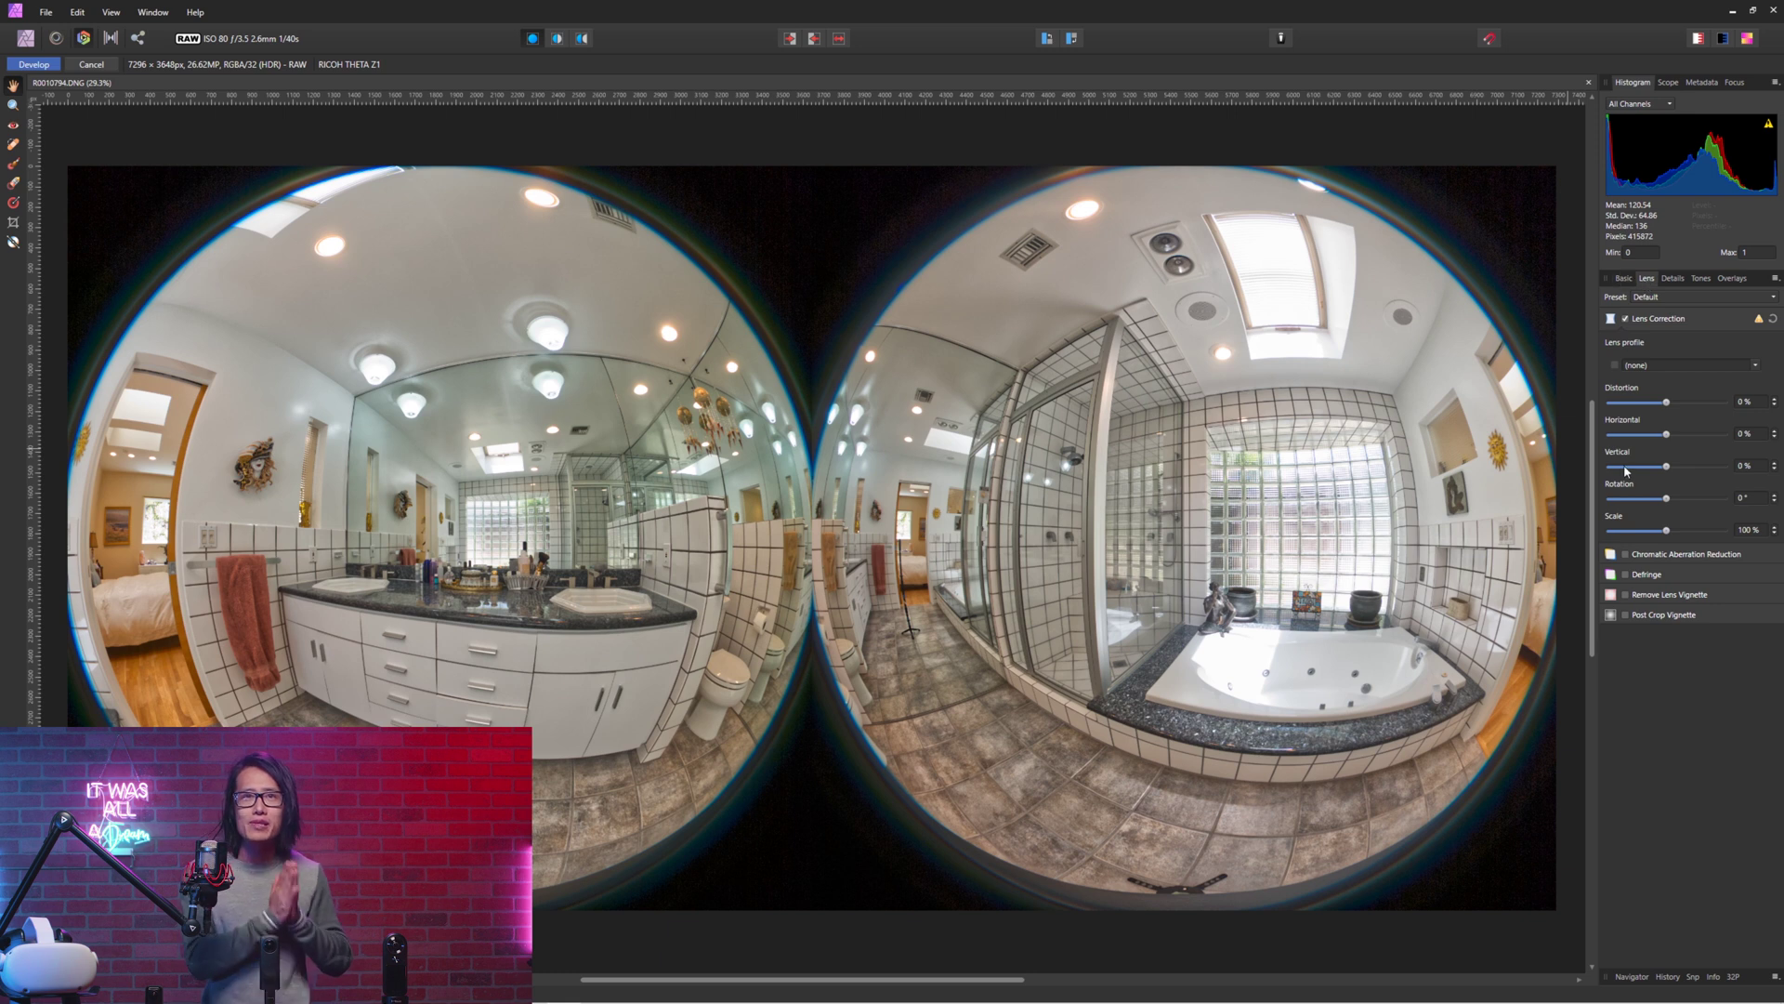
pyautogui.click(1626, 318)
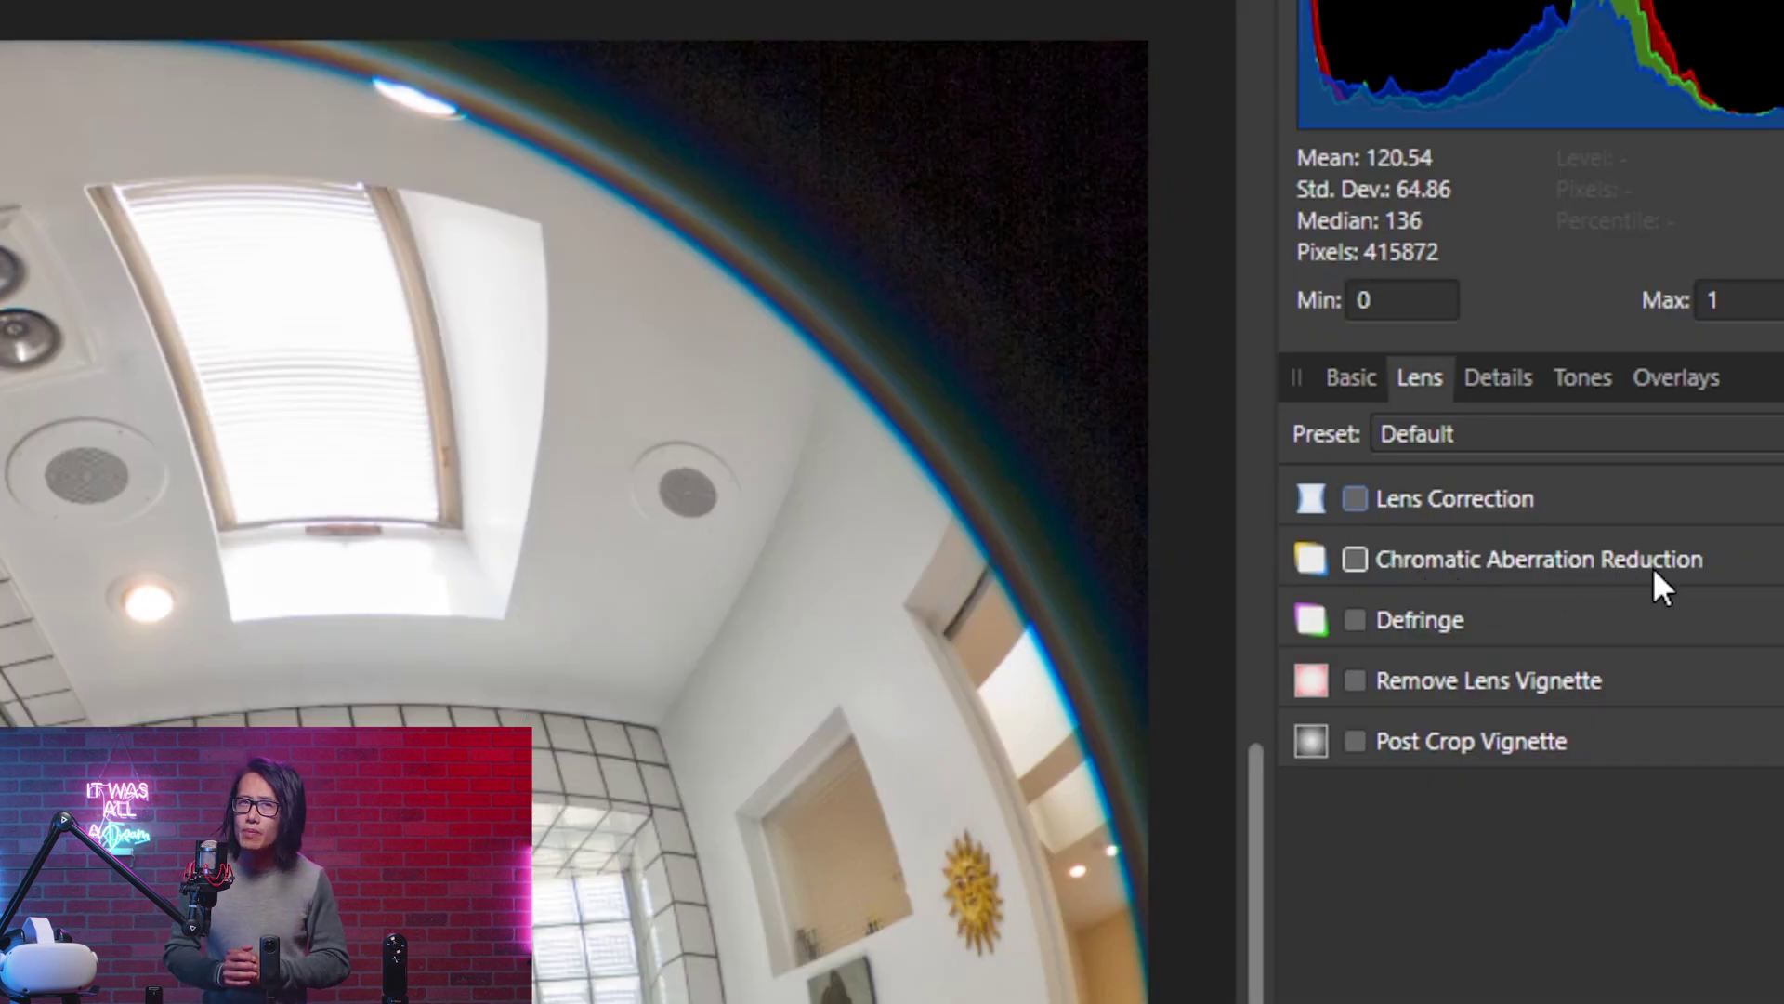
pyautogui.click(1355, 557)
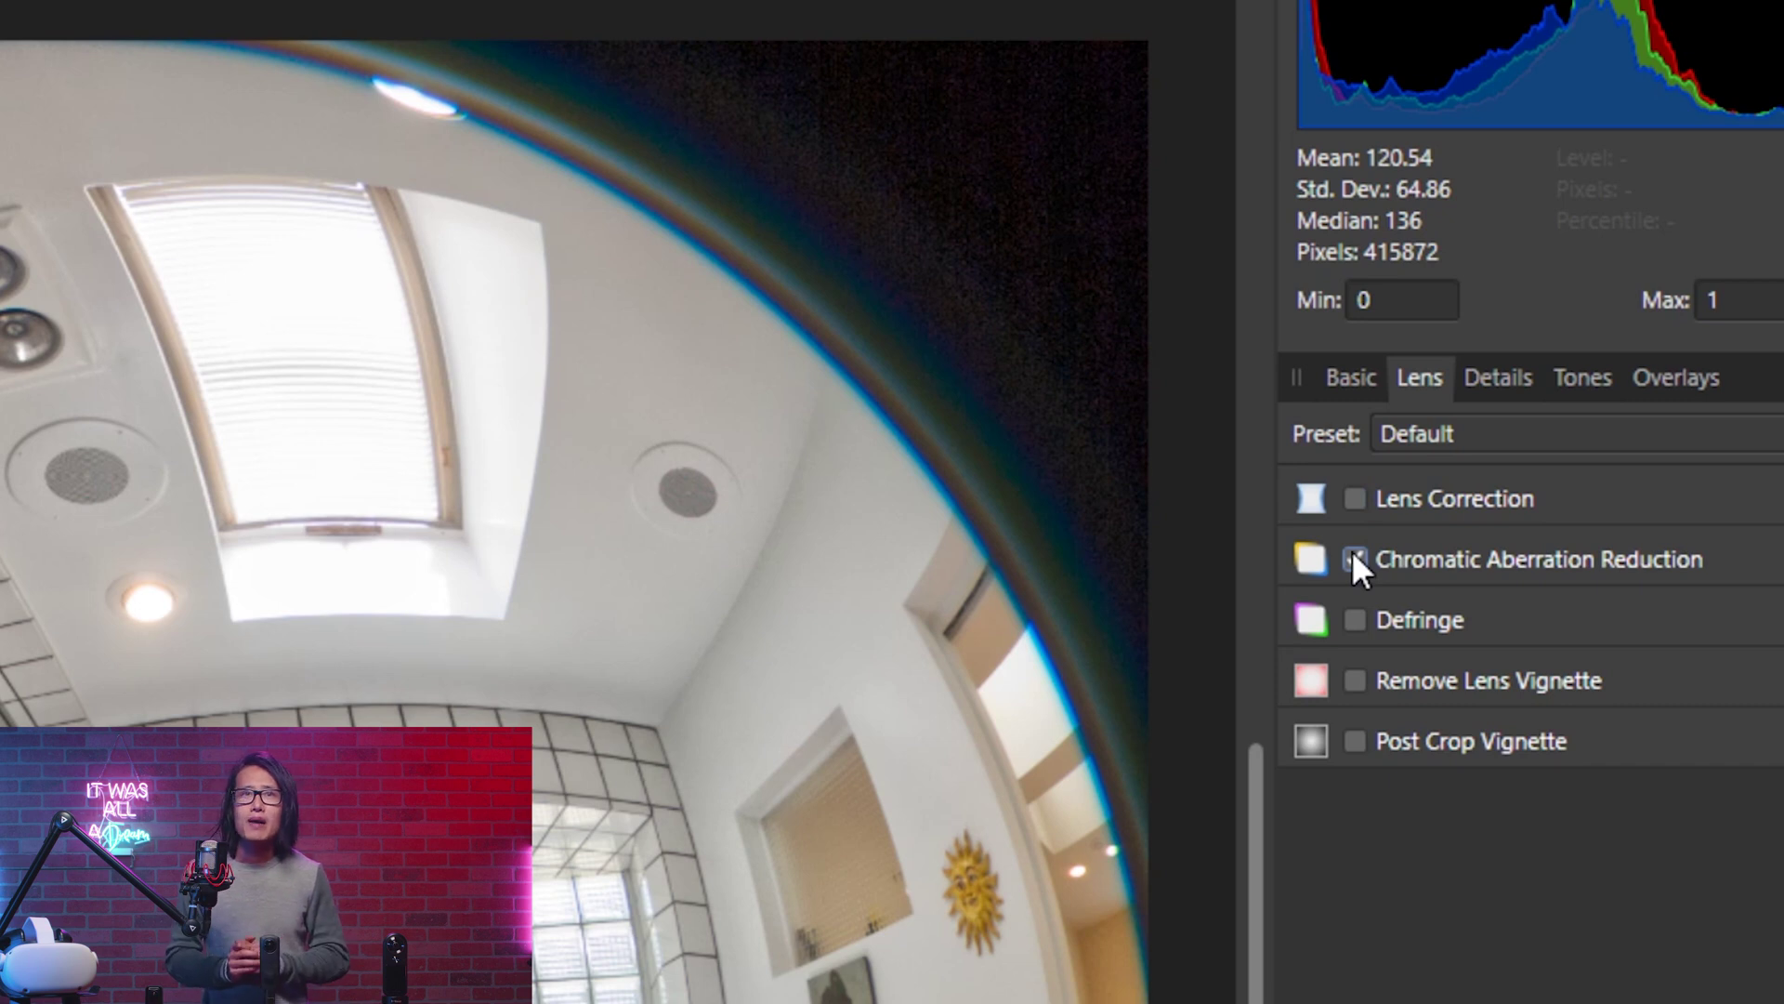
# Enable Defringe with the hue set to 244.4°, radius 41% and threshold 15% to remove the blue edge fringe
pyautogui.click(1354, 620)
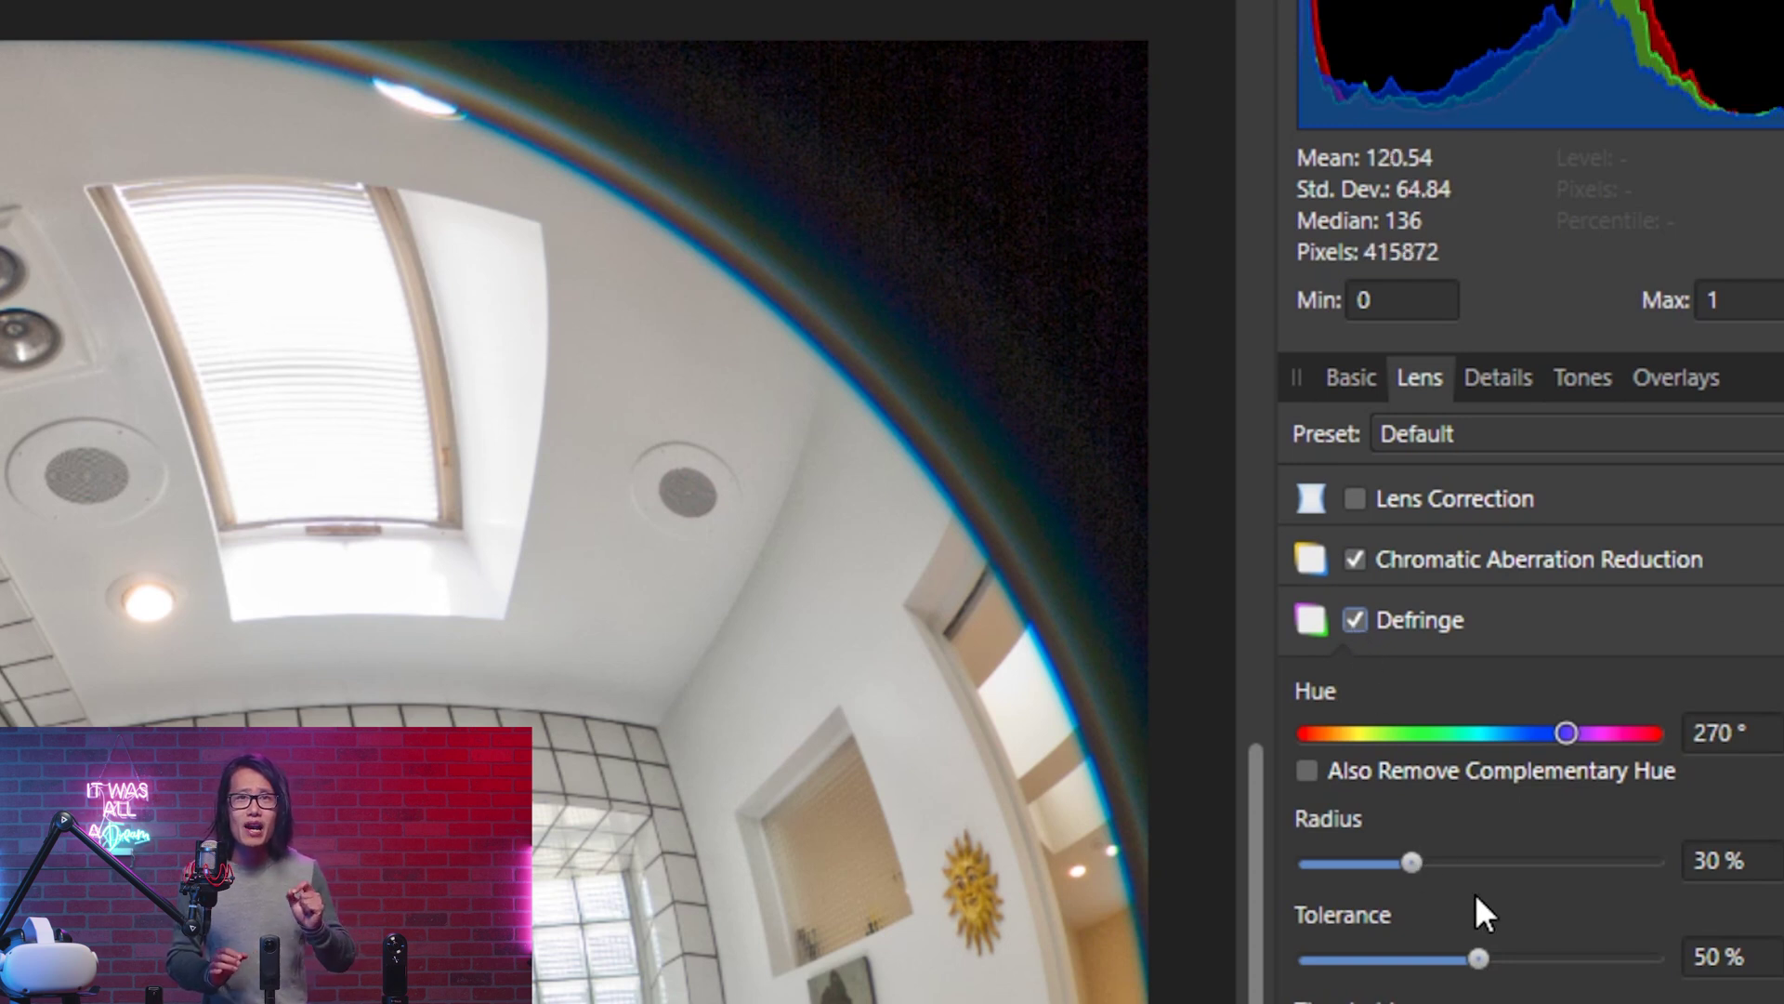
pyautogui.moveTo(852, 417); pyautogui.dragTo(784, 455)
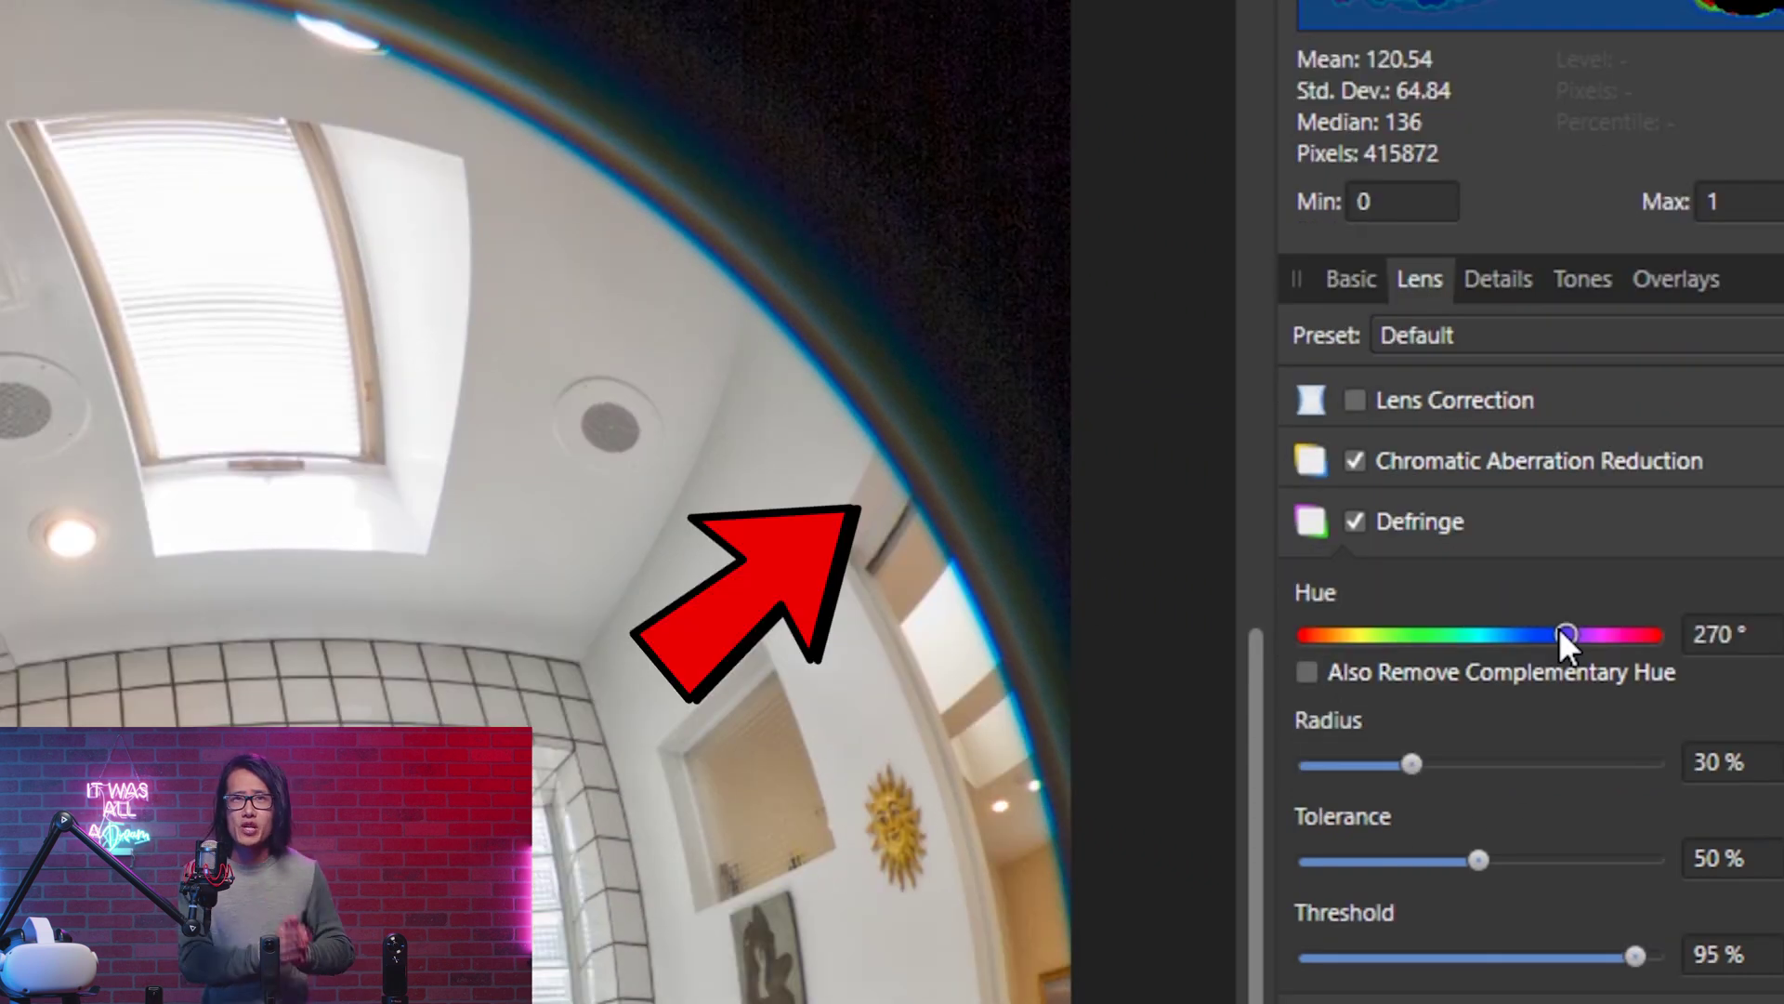
pyautogui.moveTo(1564, 732); pyautogui.dragTo(1542, 732)
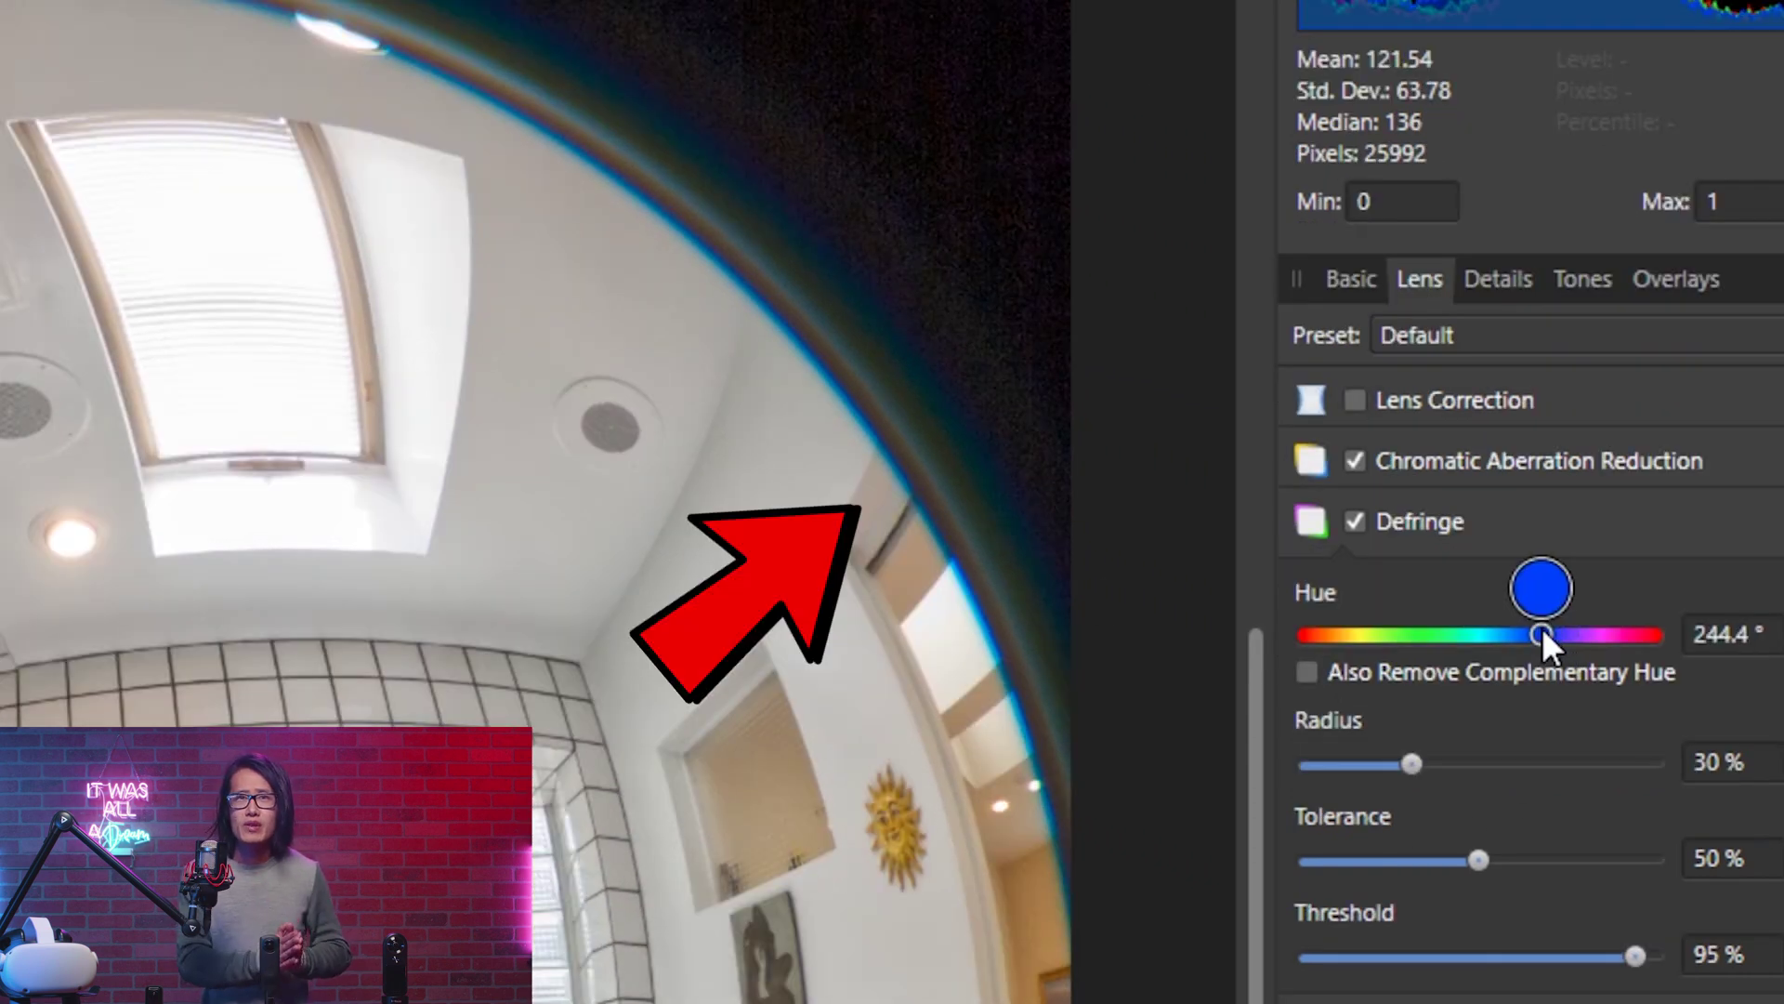
pyautogui.moveTo(1629, 954); pyautogui.dragTo(1361, 953)
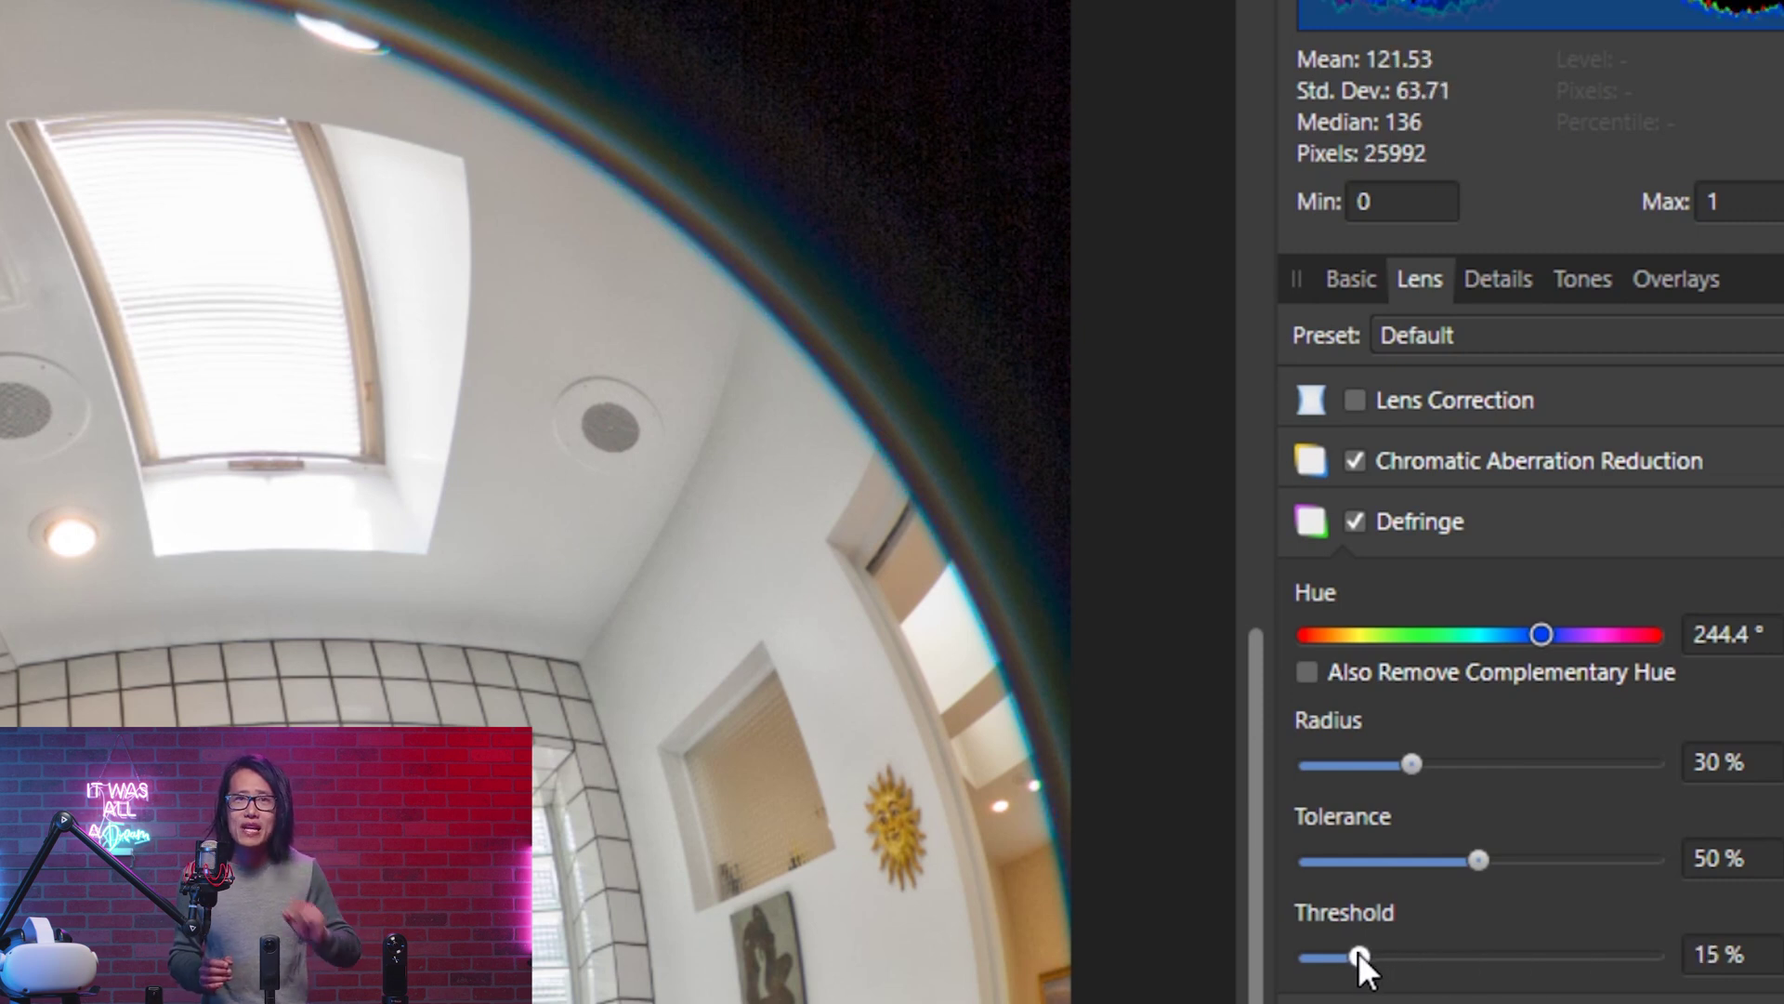
pyautogui.moveTo(1413, 764); pyautogui.dragTo(1450, 764)
# Compare the fisheye edge with Defringe off and on, leaving Defringe enabled
pyautogui.click(1354, 521)
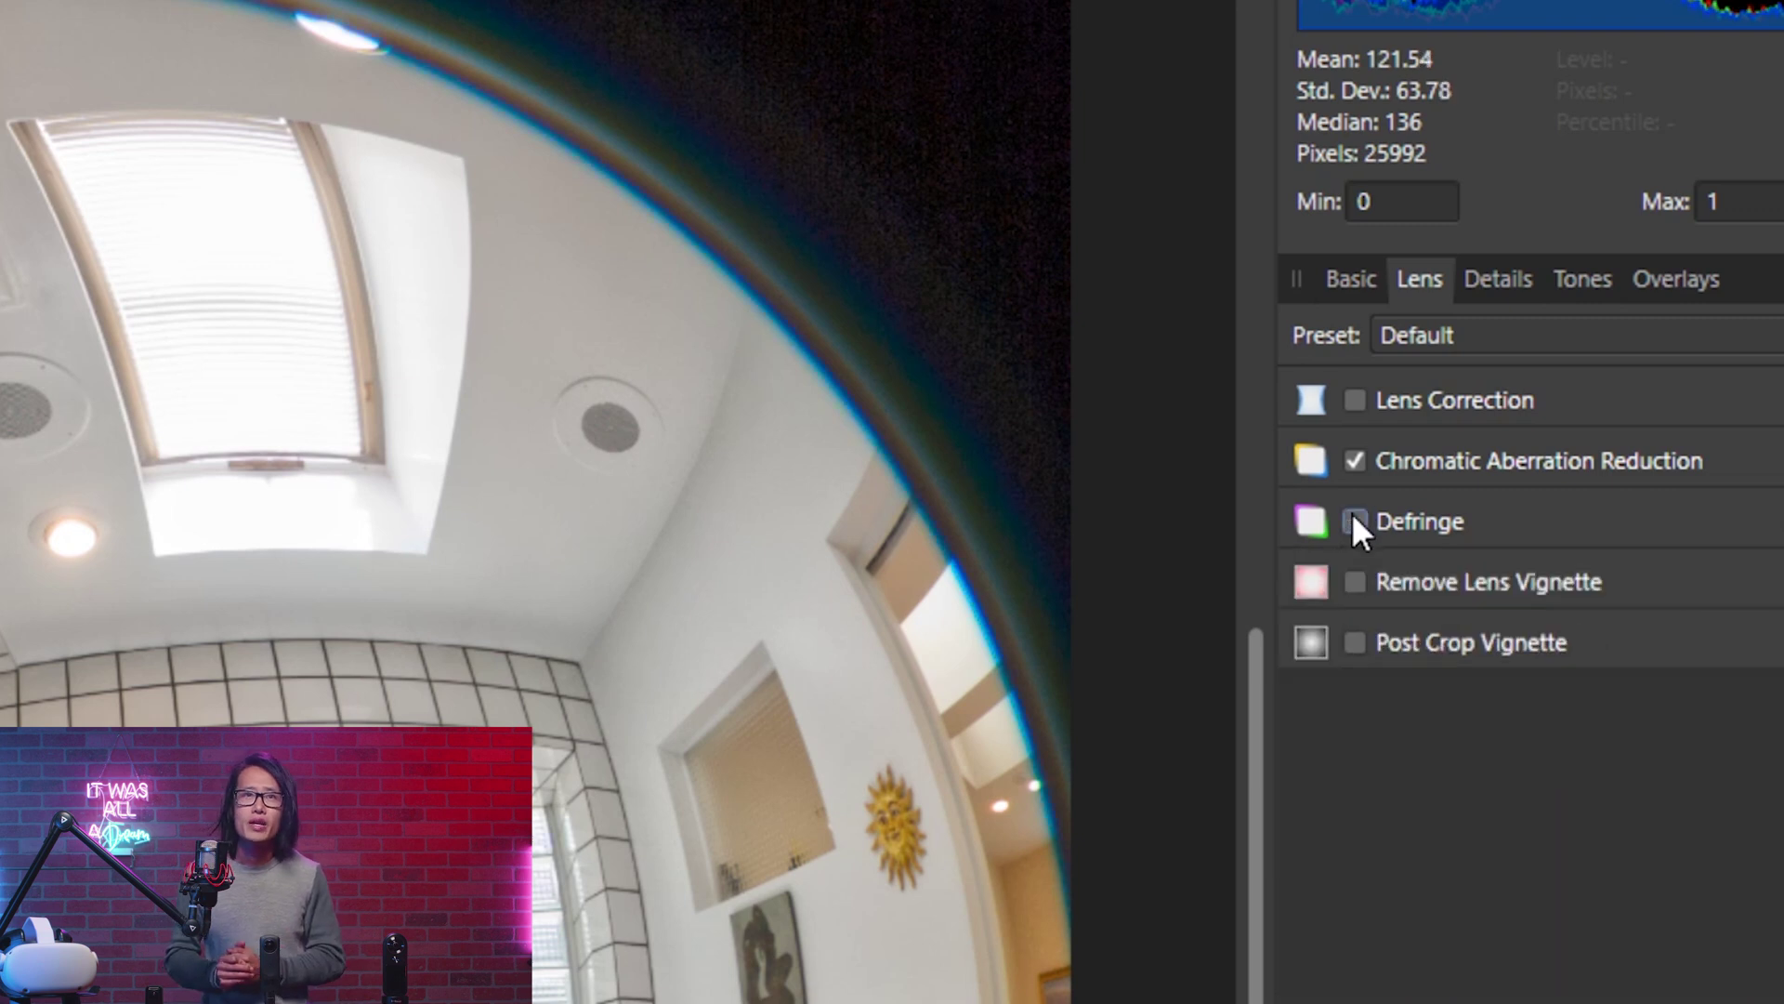
pyautogui.click(1355, 520)
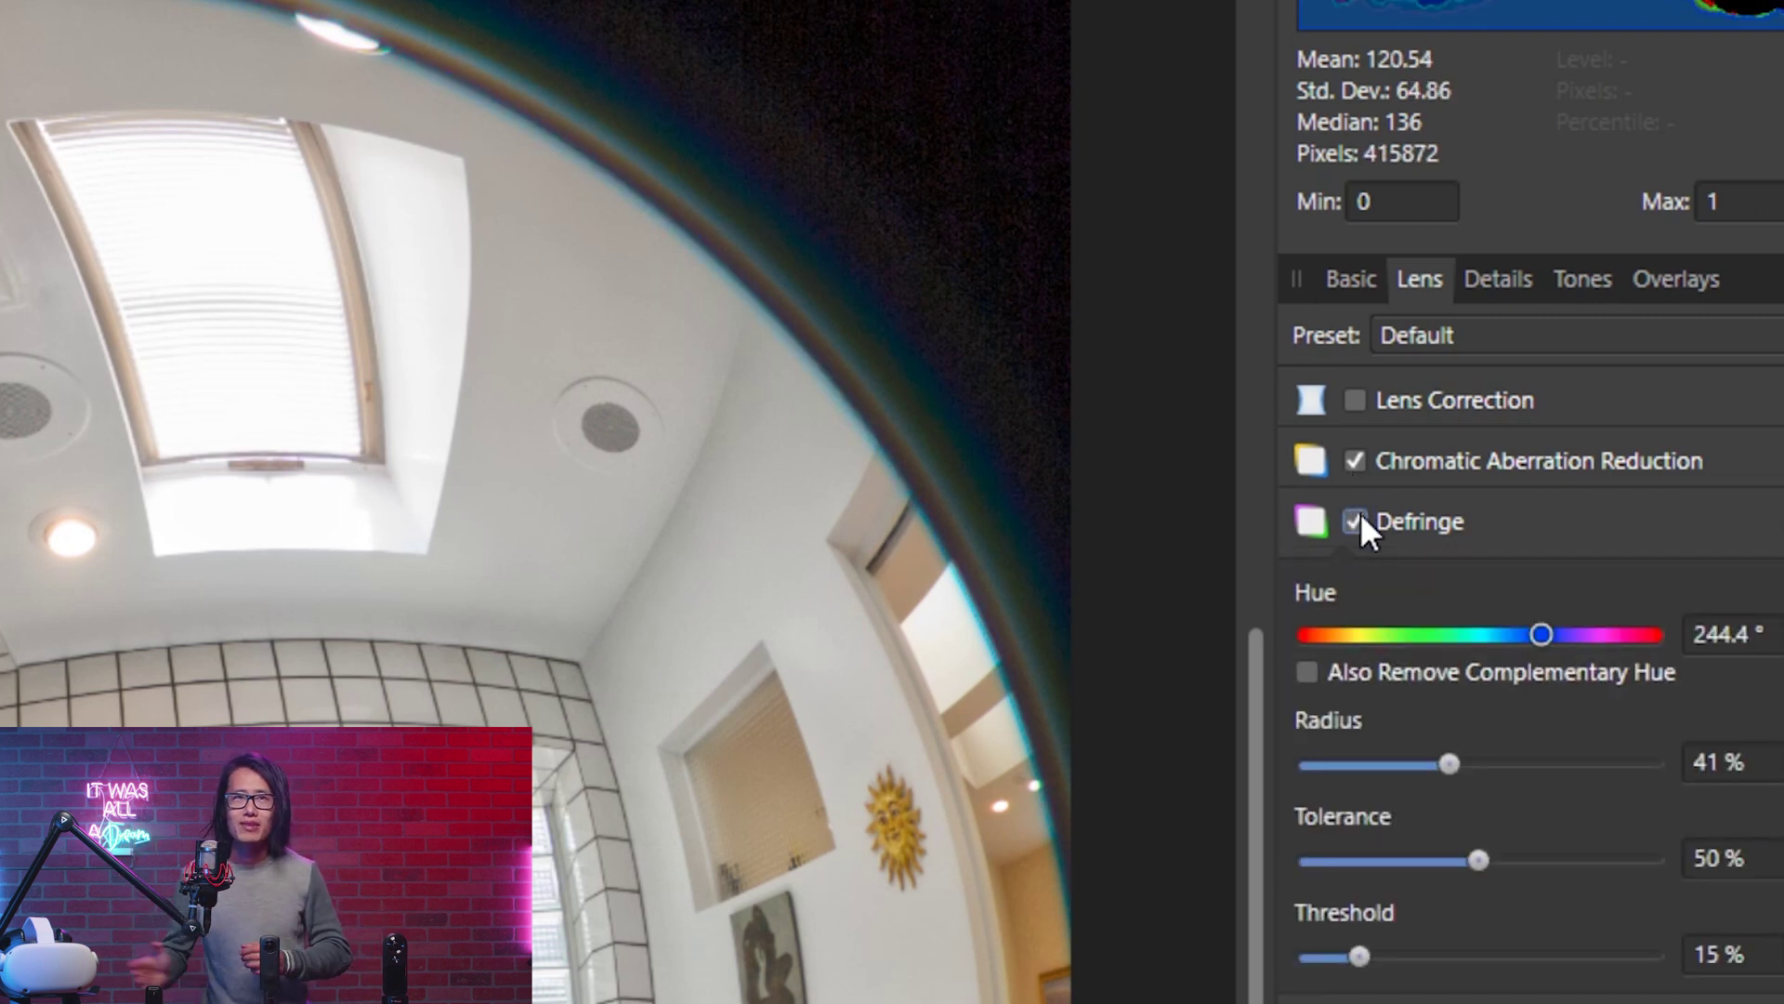
pyautogui.click(1354, 522)
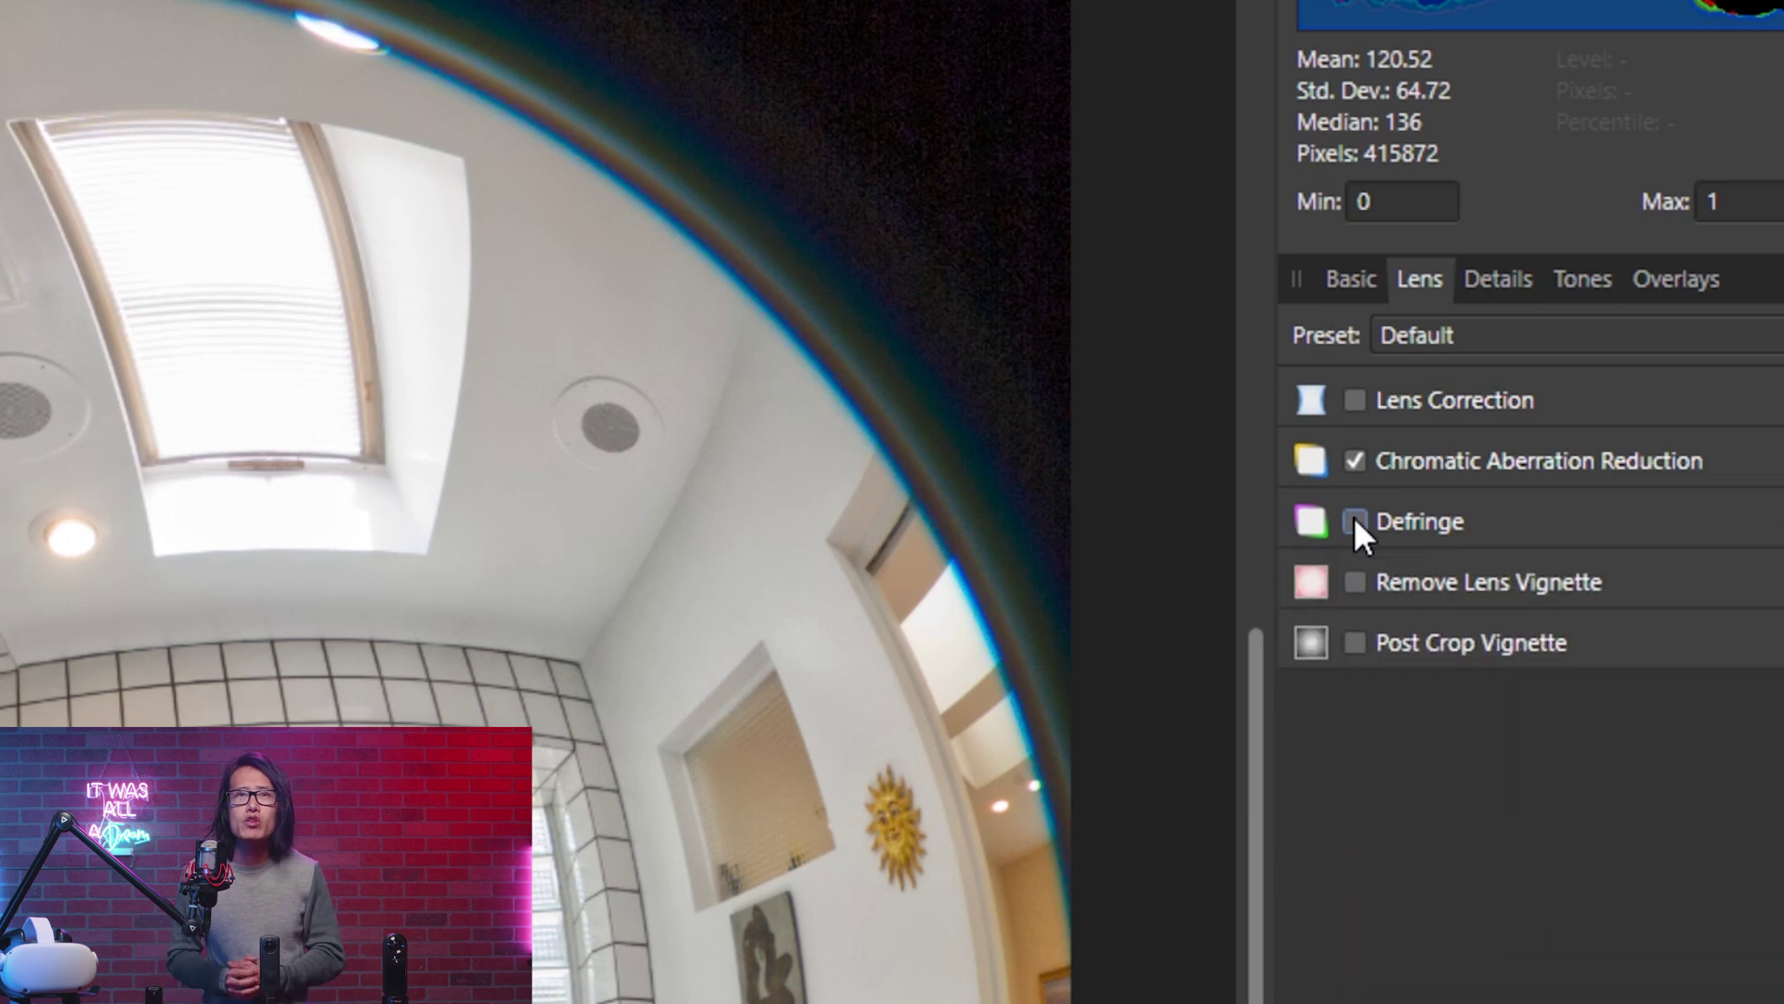
pyautogui.click(1354, 522)
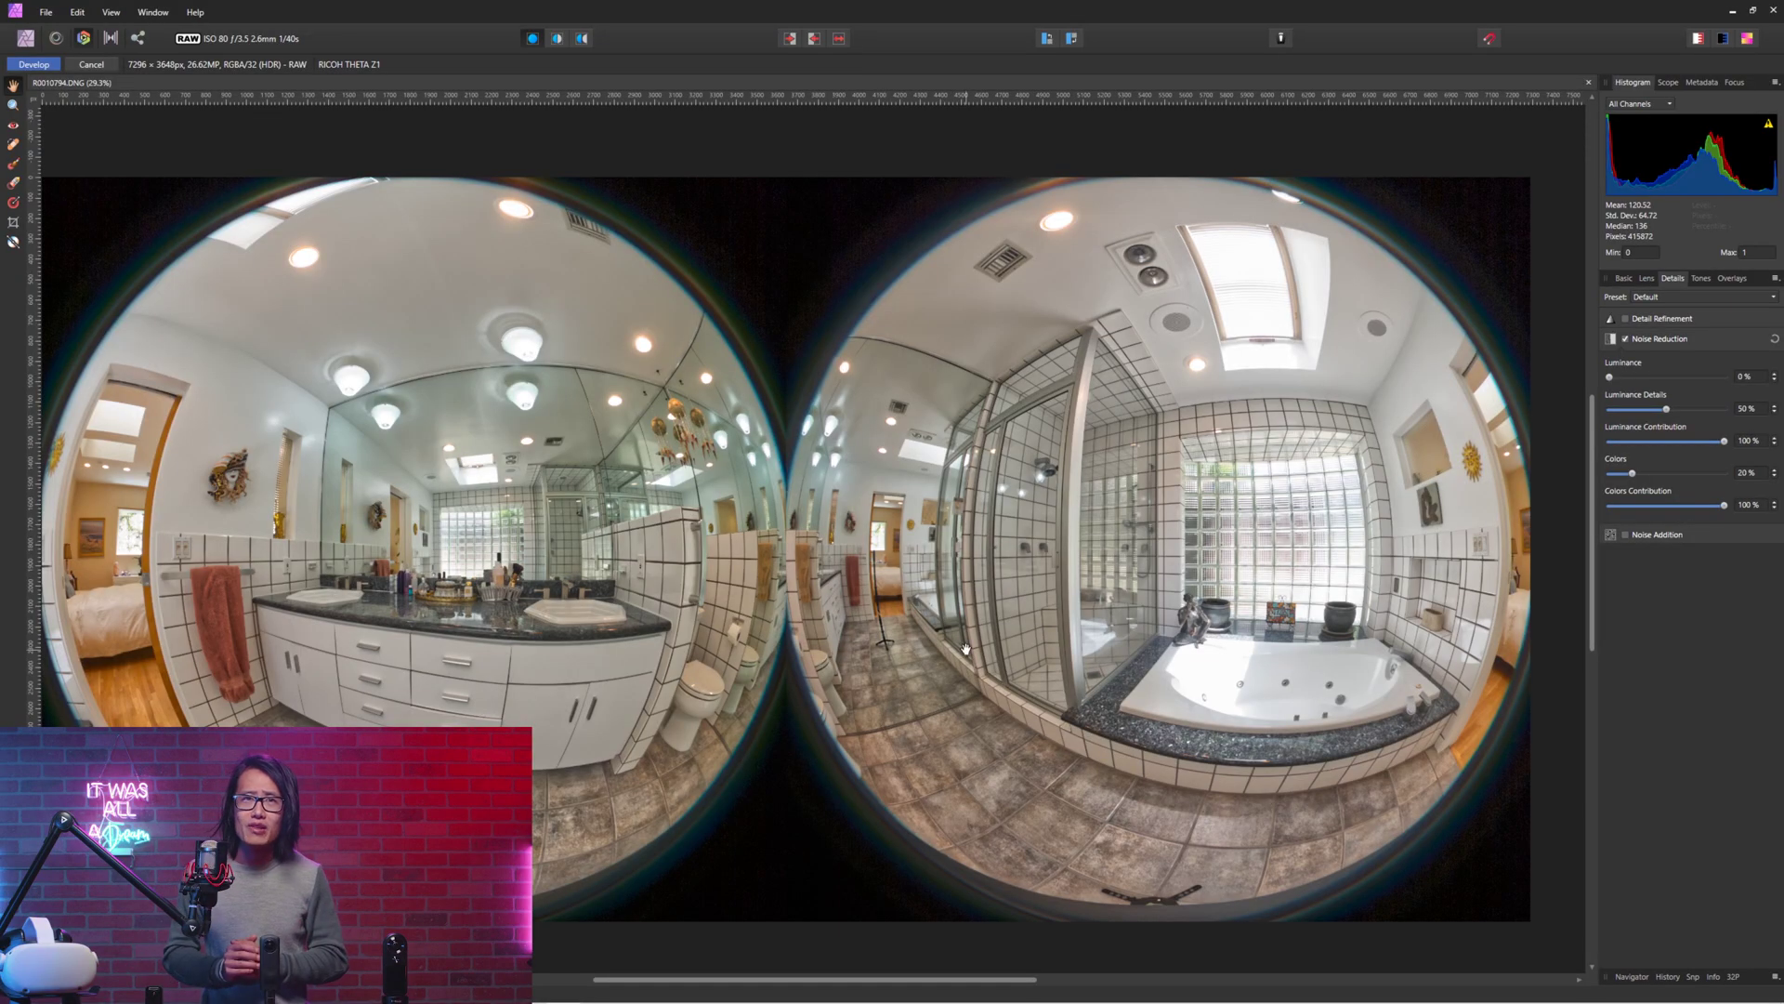
# Set Noise Reduction to 61% Luminance and 32% Colors, and compare the walls with the effect off and on
pyautogui.scroll(2, 966, 648)
pyautogui.scroll(-1, 965, 648)
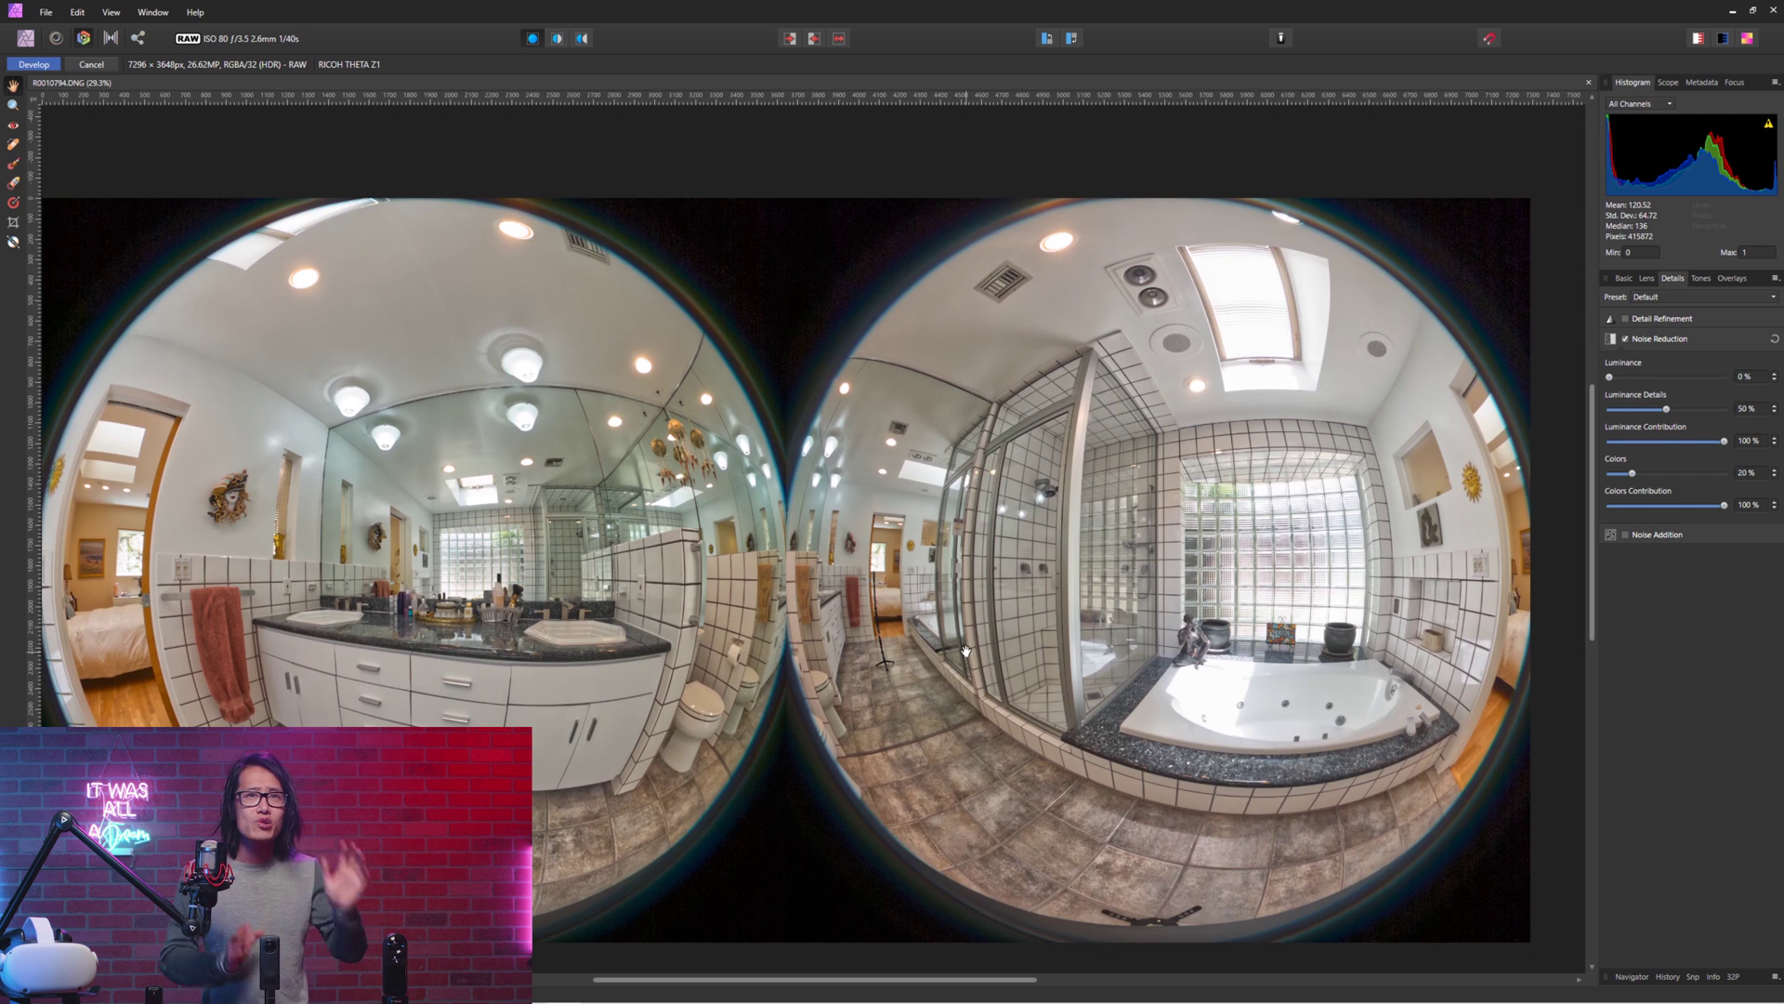
pyautogui.hotkey('ctrl', '=')
pyautogui.hotkey('ctrl', '=')
pyautogui.hotkey('ctrl', '=')
pyautogui.hotkey('ctrl', '=')
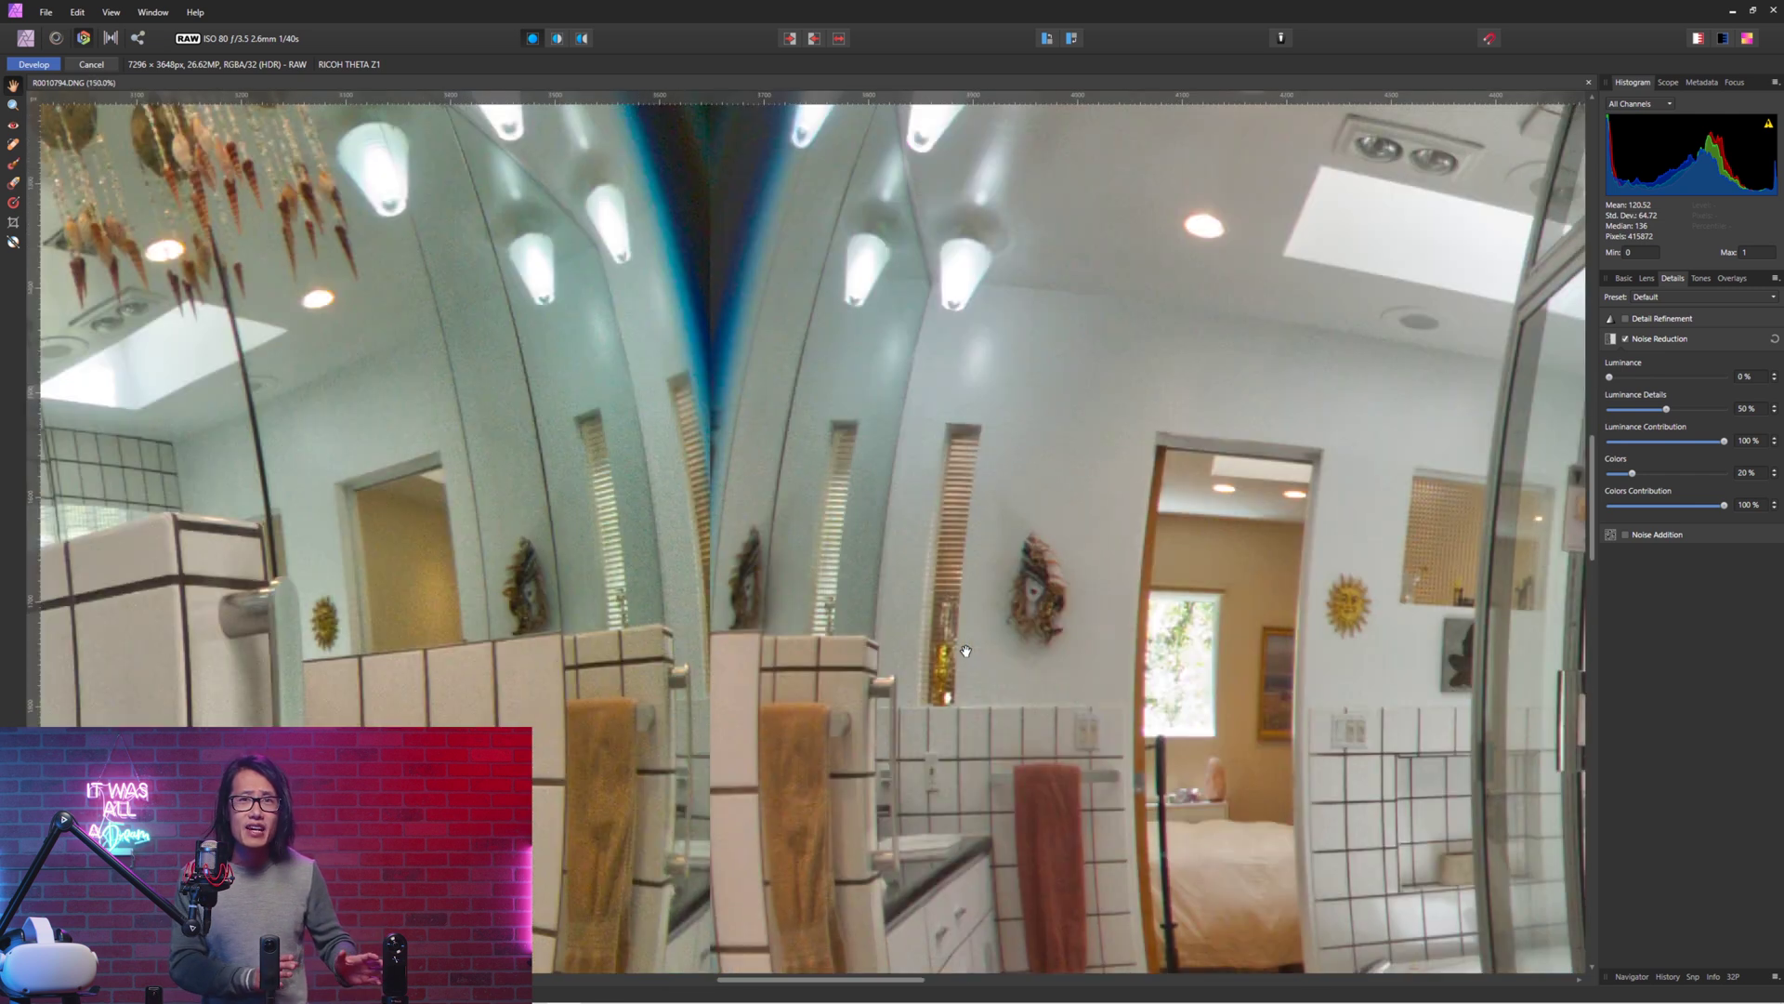
pyautogui.hotkey('ctrl', '=')
pyautogui.hotkey('ctrl', '-')
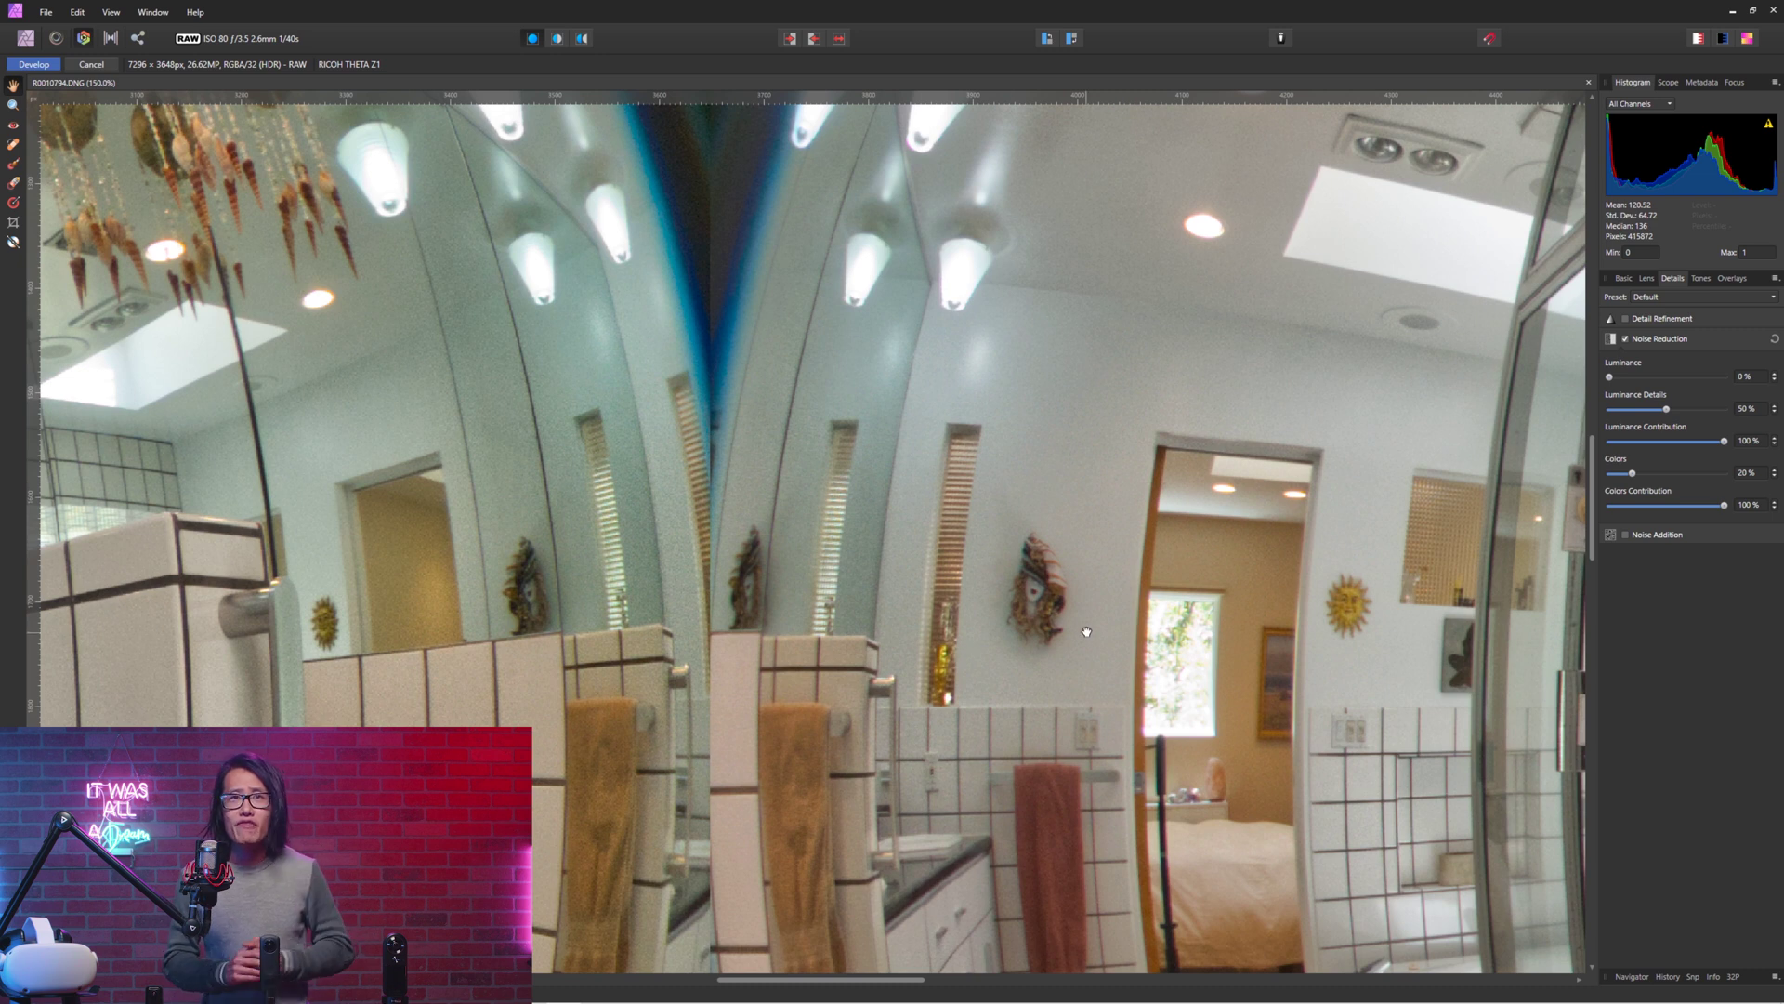
pyautogui.moveTo(1087, 631); pyautogui.dragTo(1002, 523)
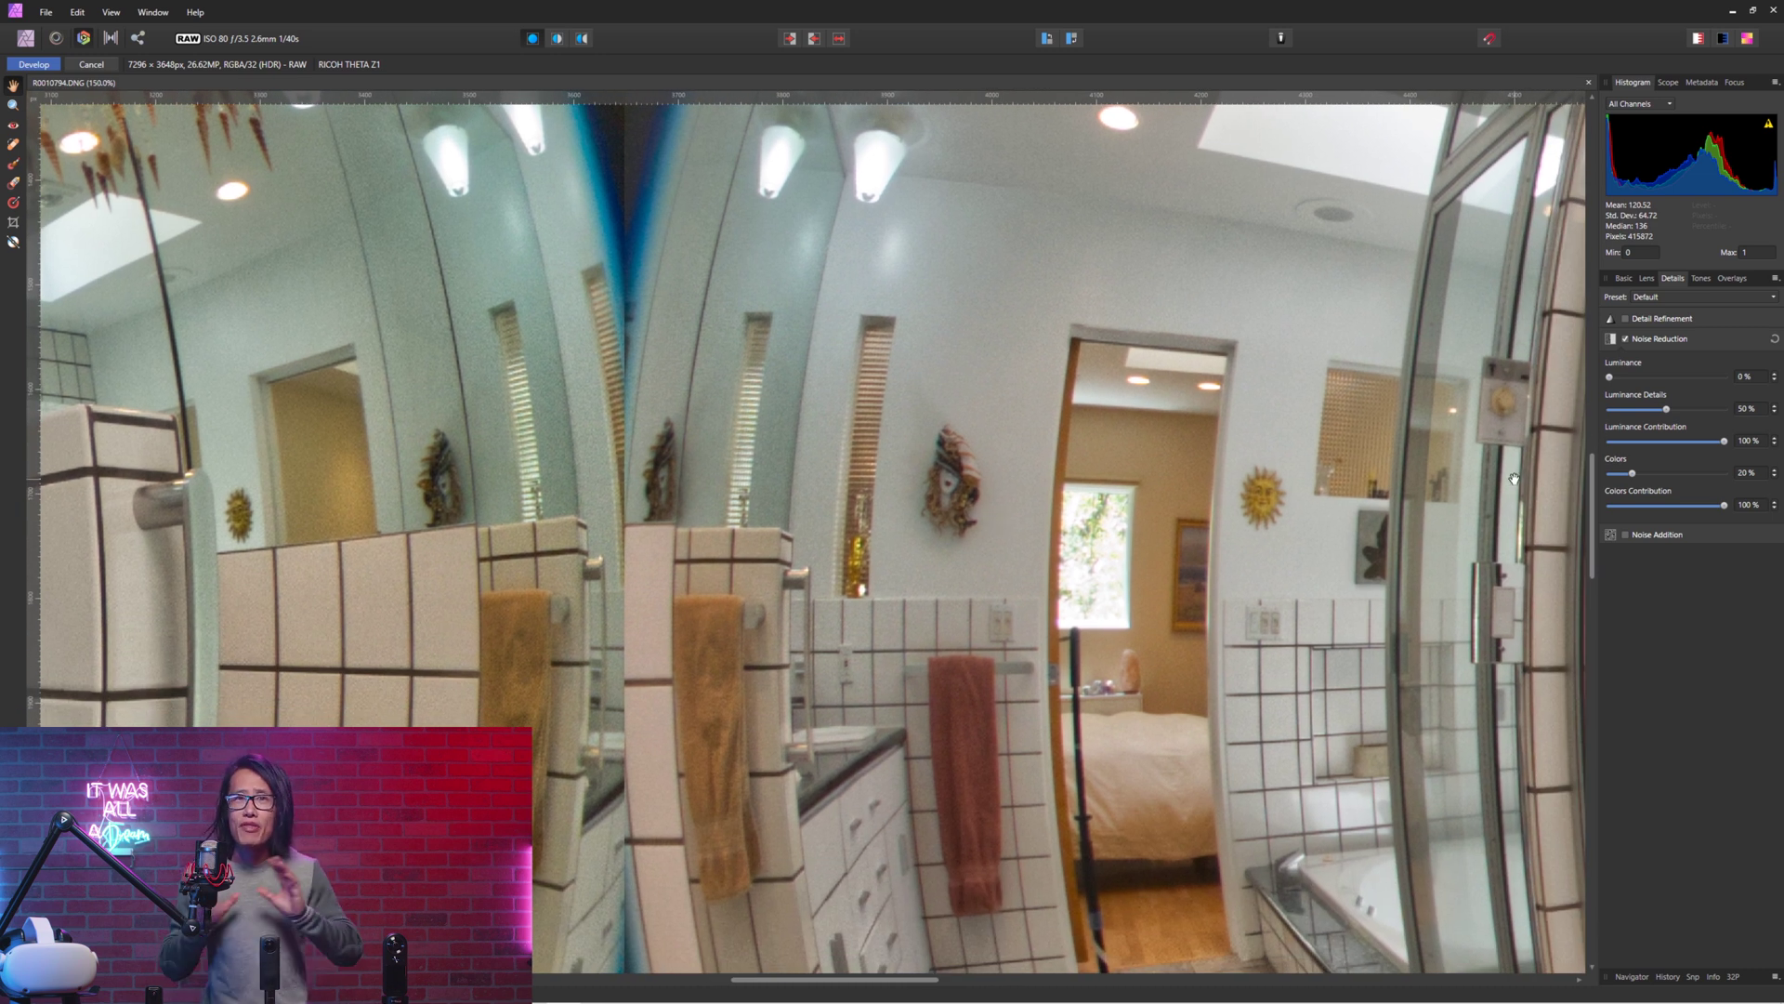
pyautogui.moveTo(1611, 379); pyautogui.dragTo(1681, 379)
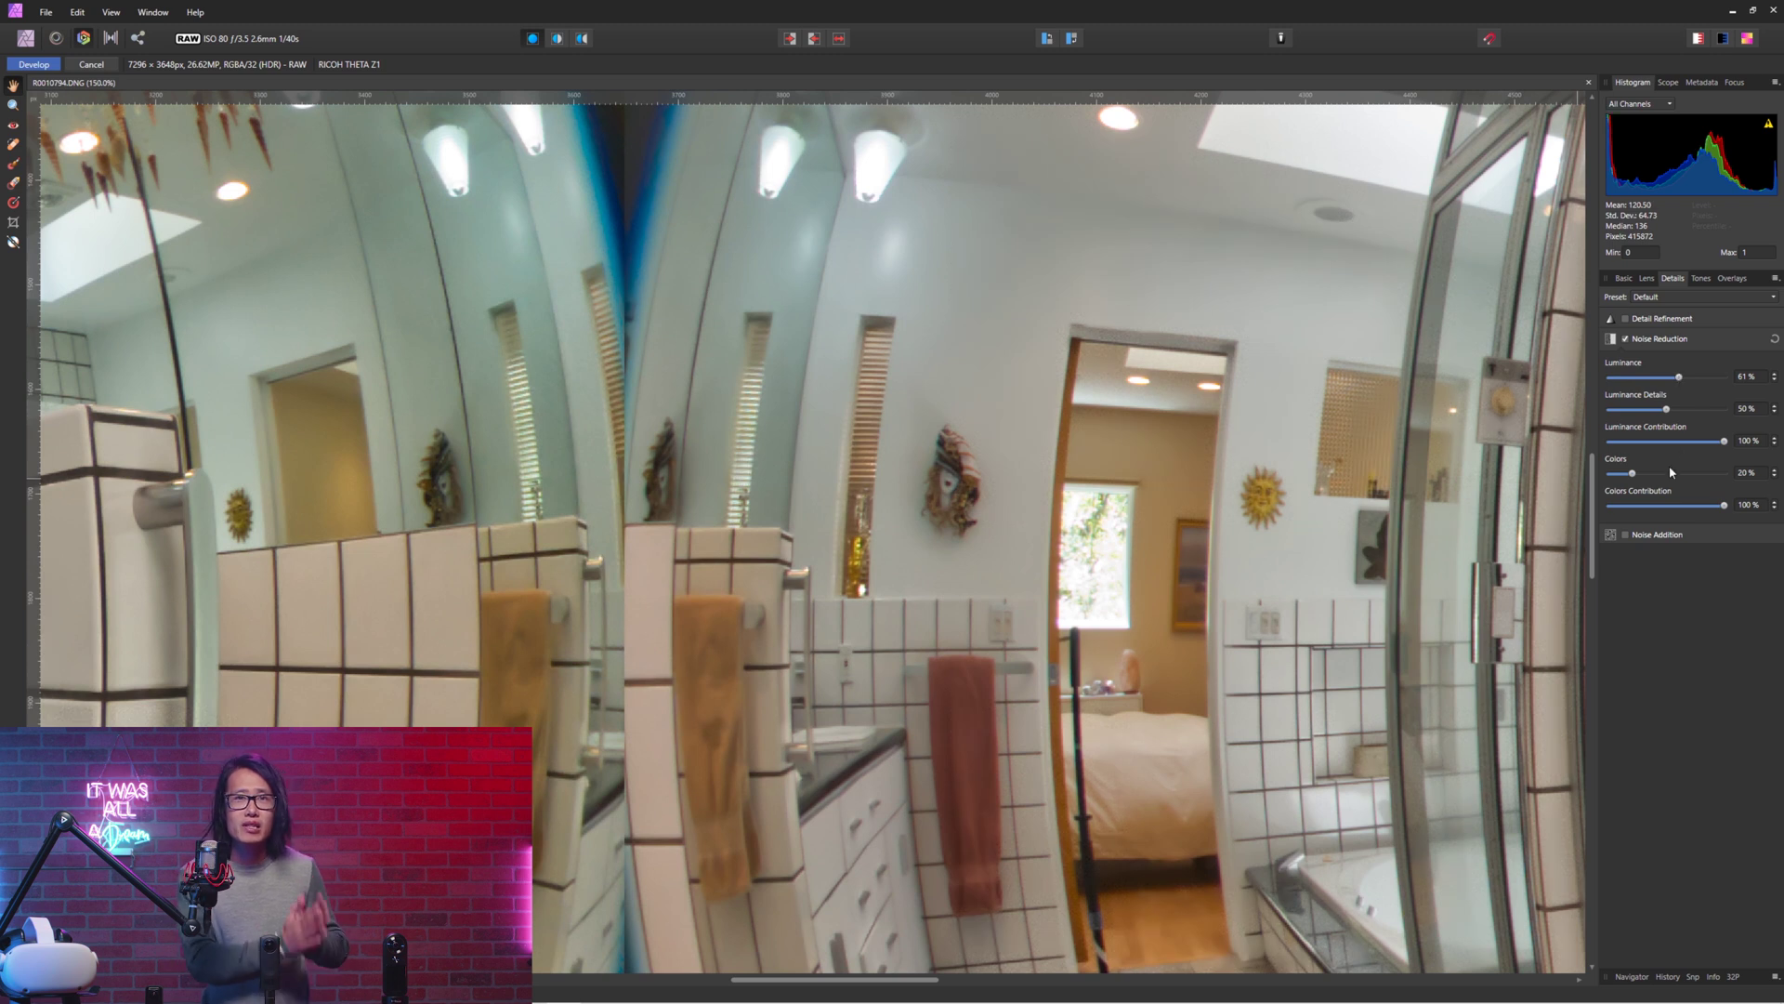
pyautogui.moveTo(1633, 474); pyautogui.dragTo(1648, 475)
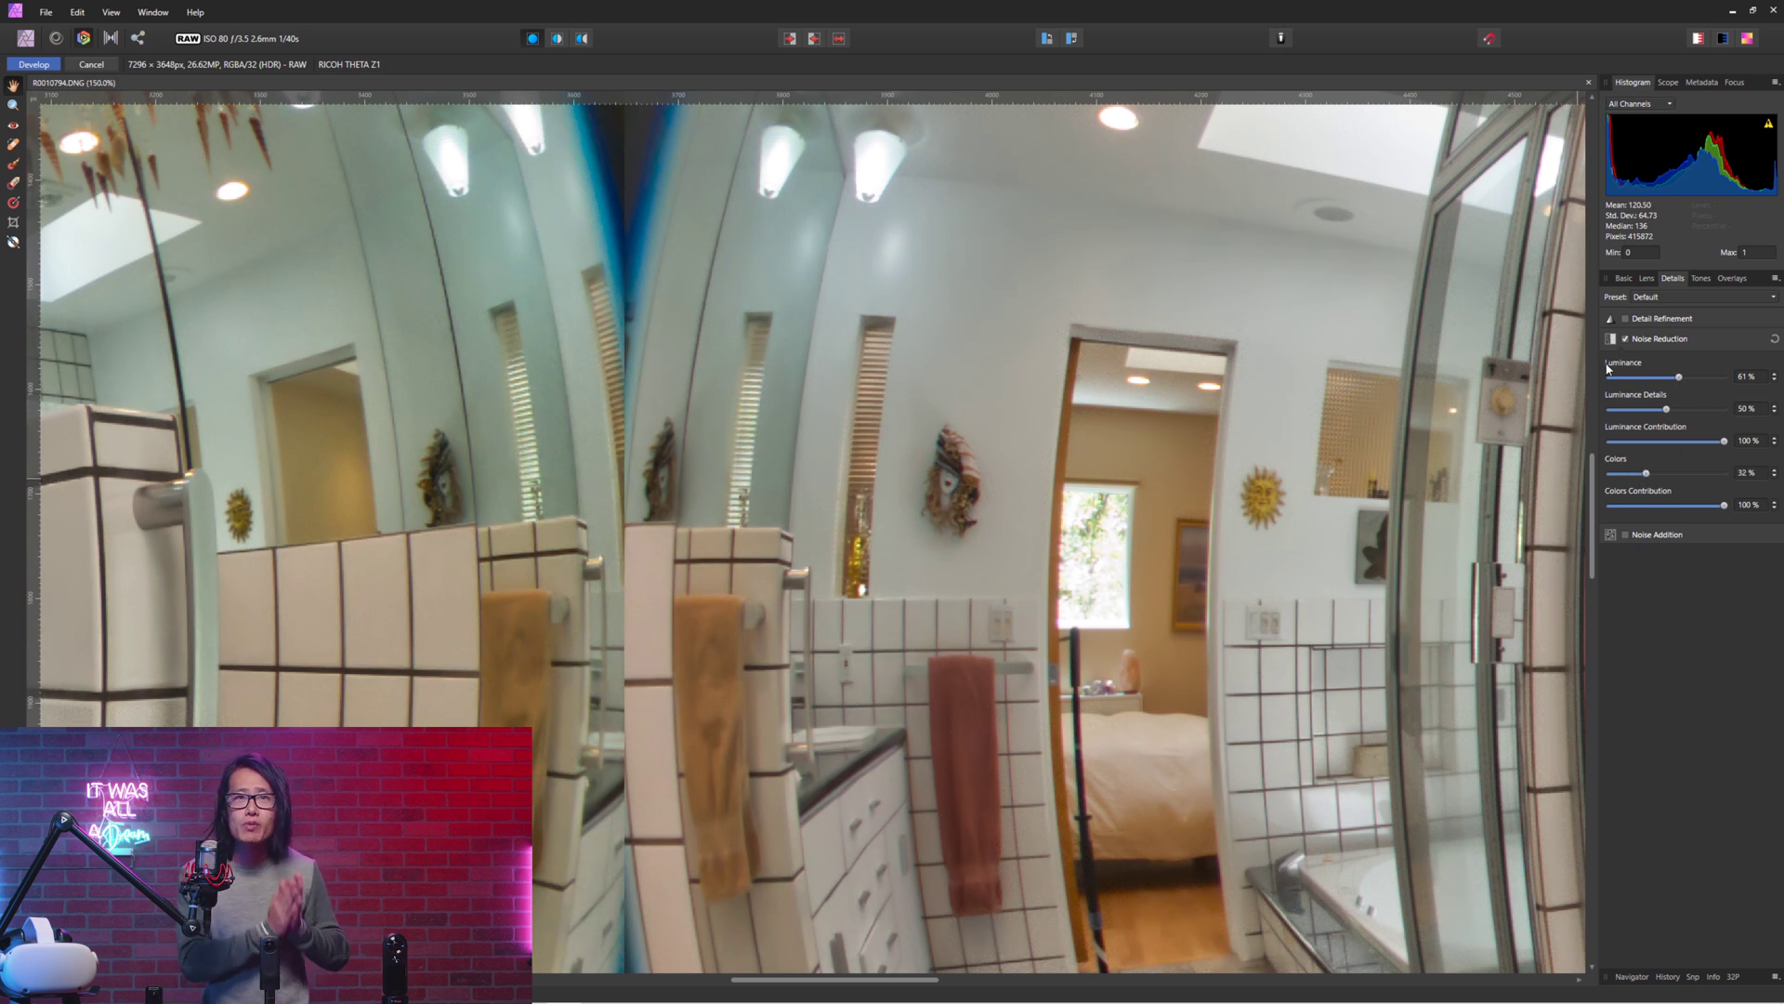
pyautogui.click(1625, 339)
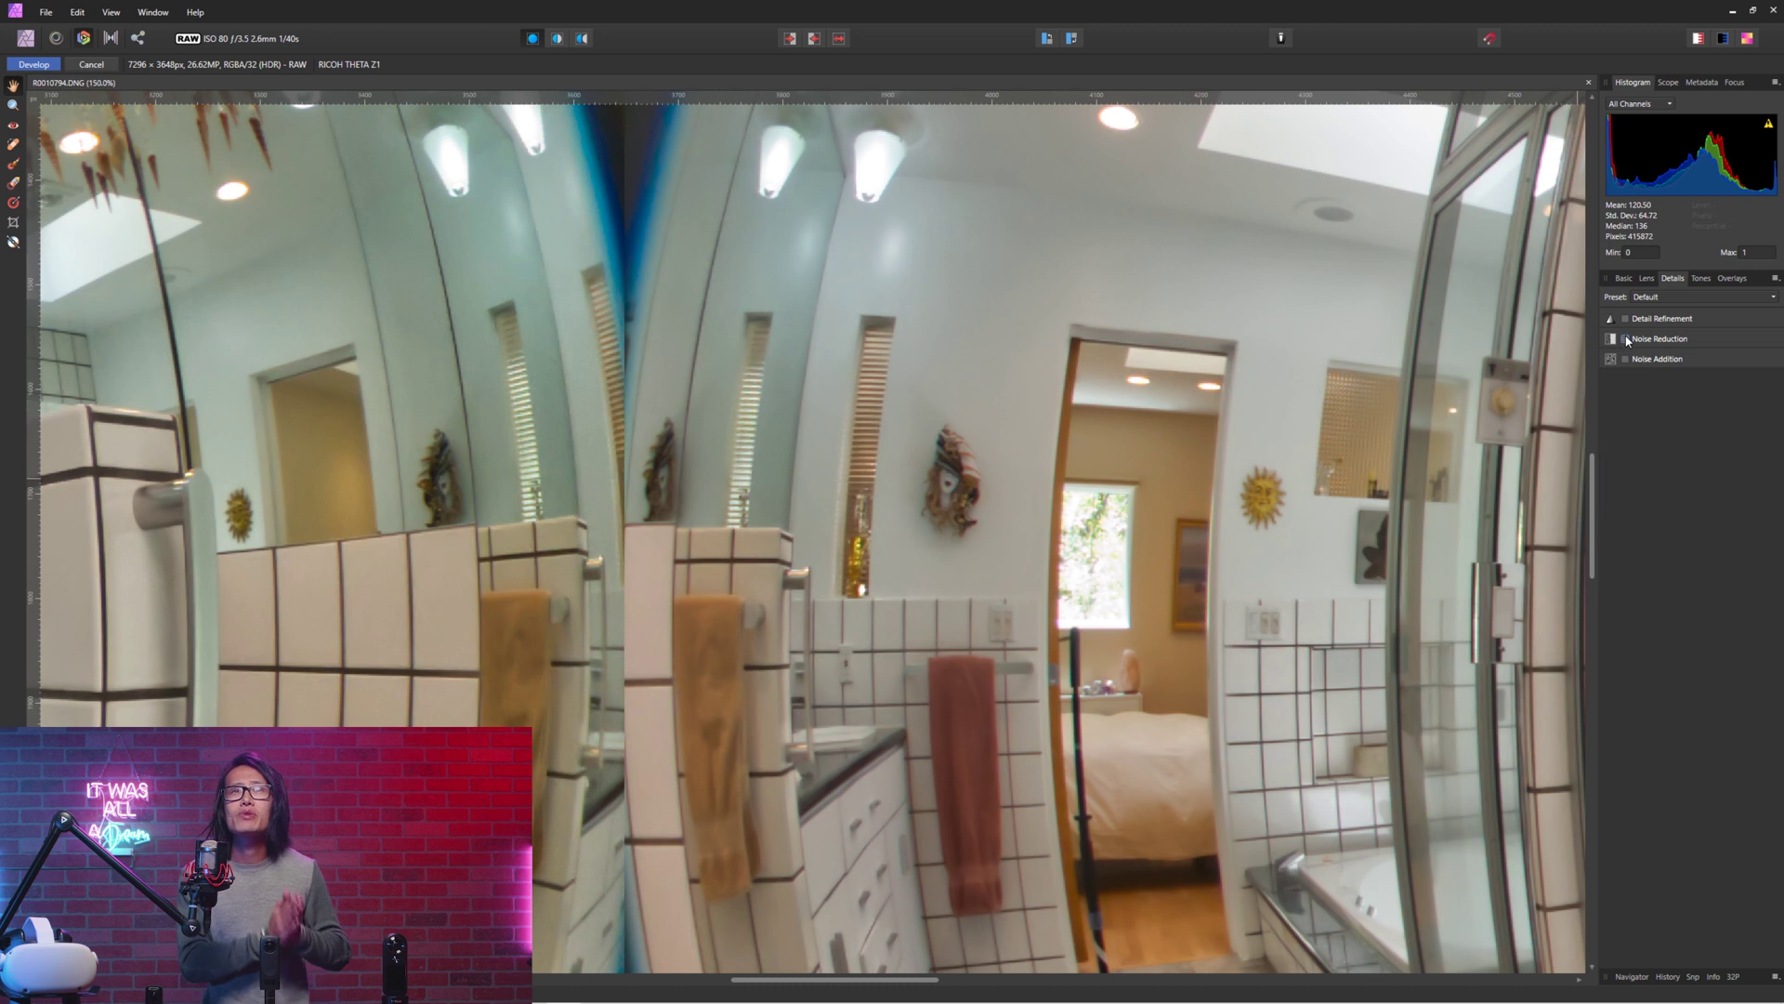
pyautogui.click(1626, 339)
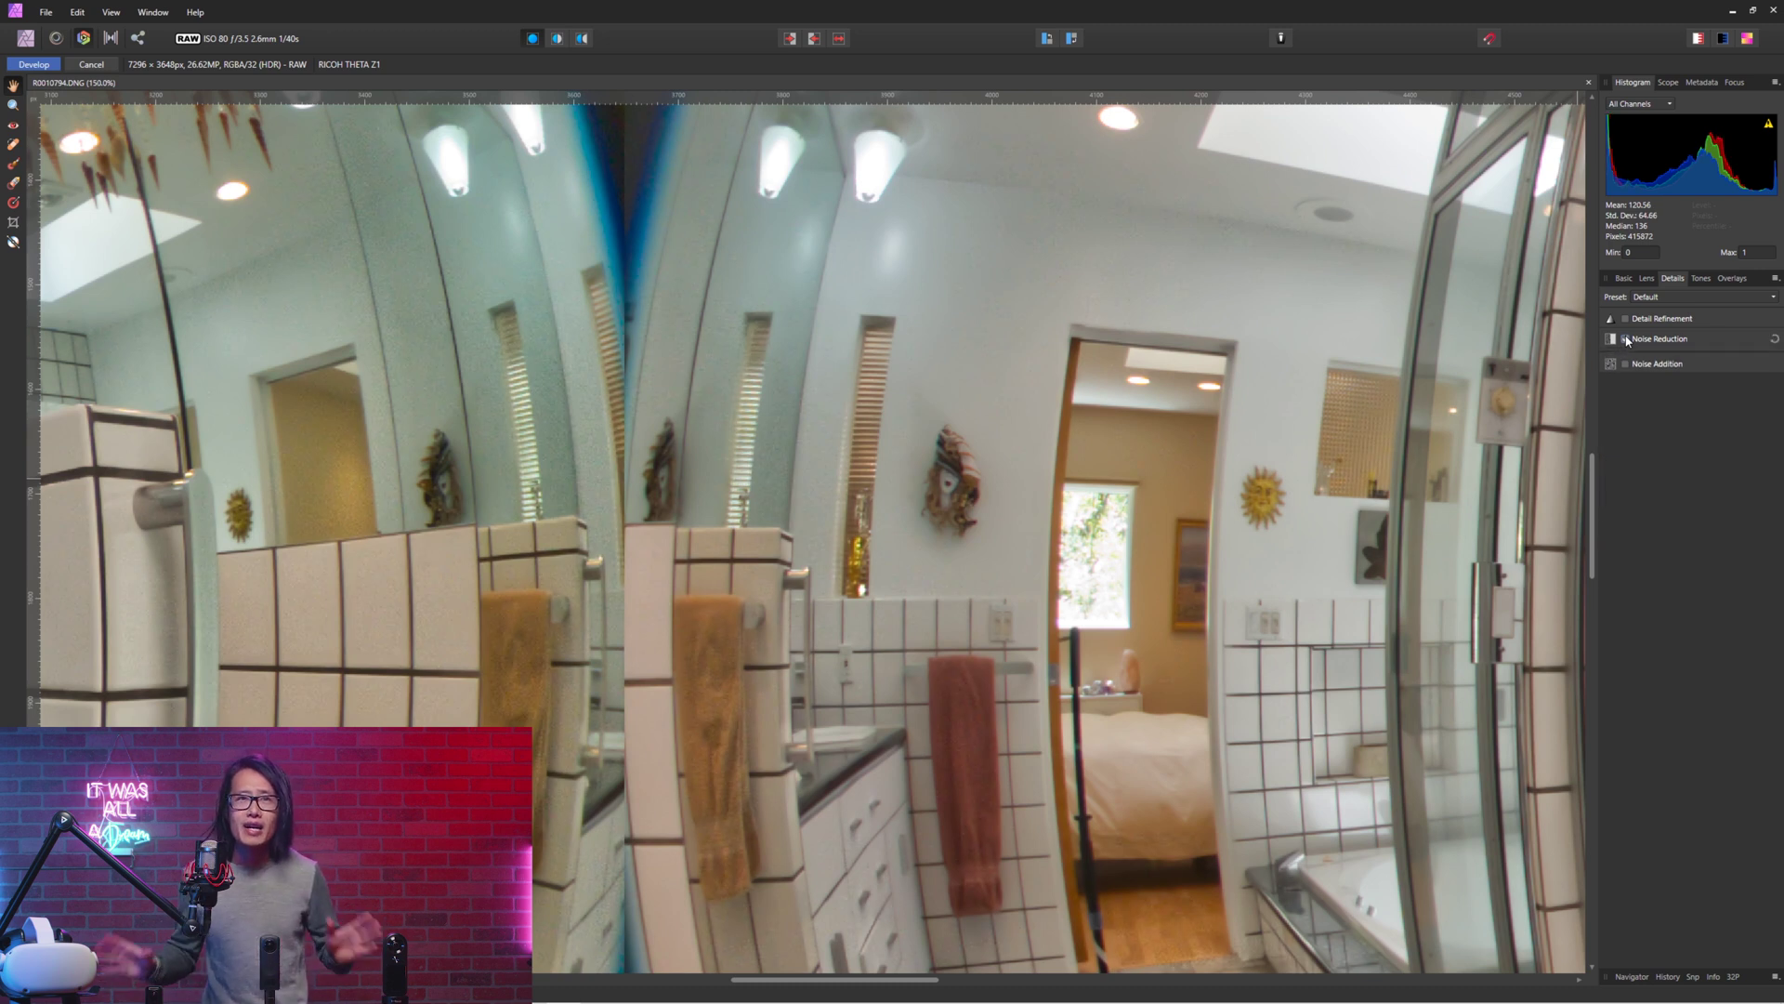
# Enable Detail Refinement with the amount at 33% and compare the image with it off and on
pyautogui.click(1626, 319)
pyautogui.moveTo(1609, 388); pyautogui.dragTo(1647, 390)
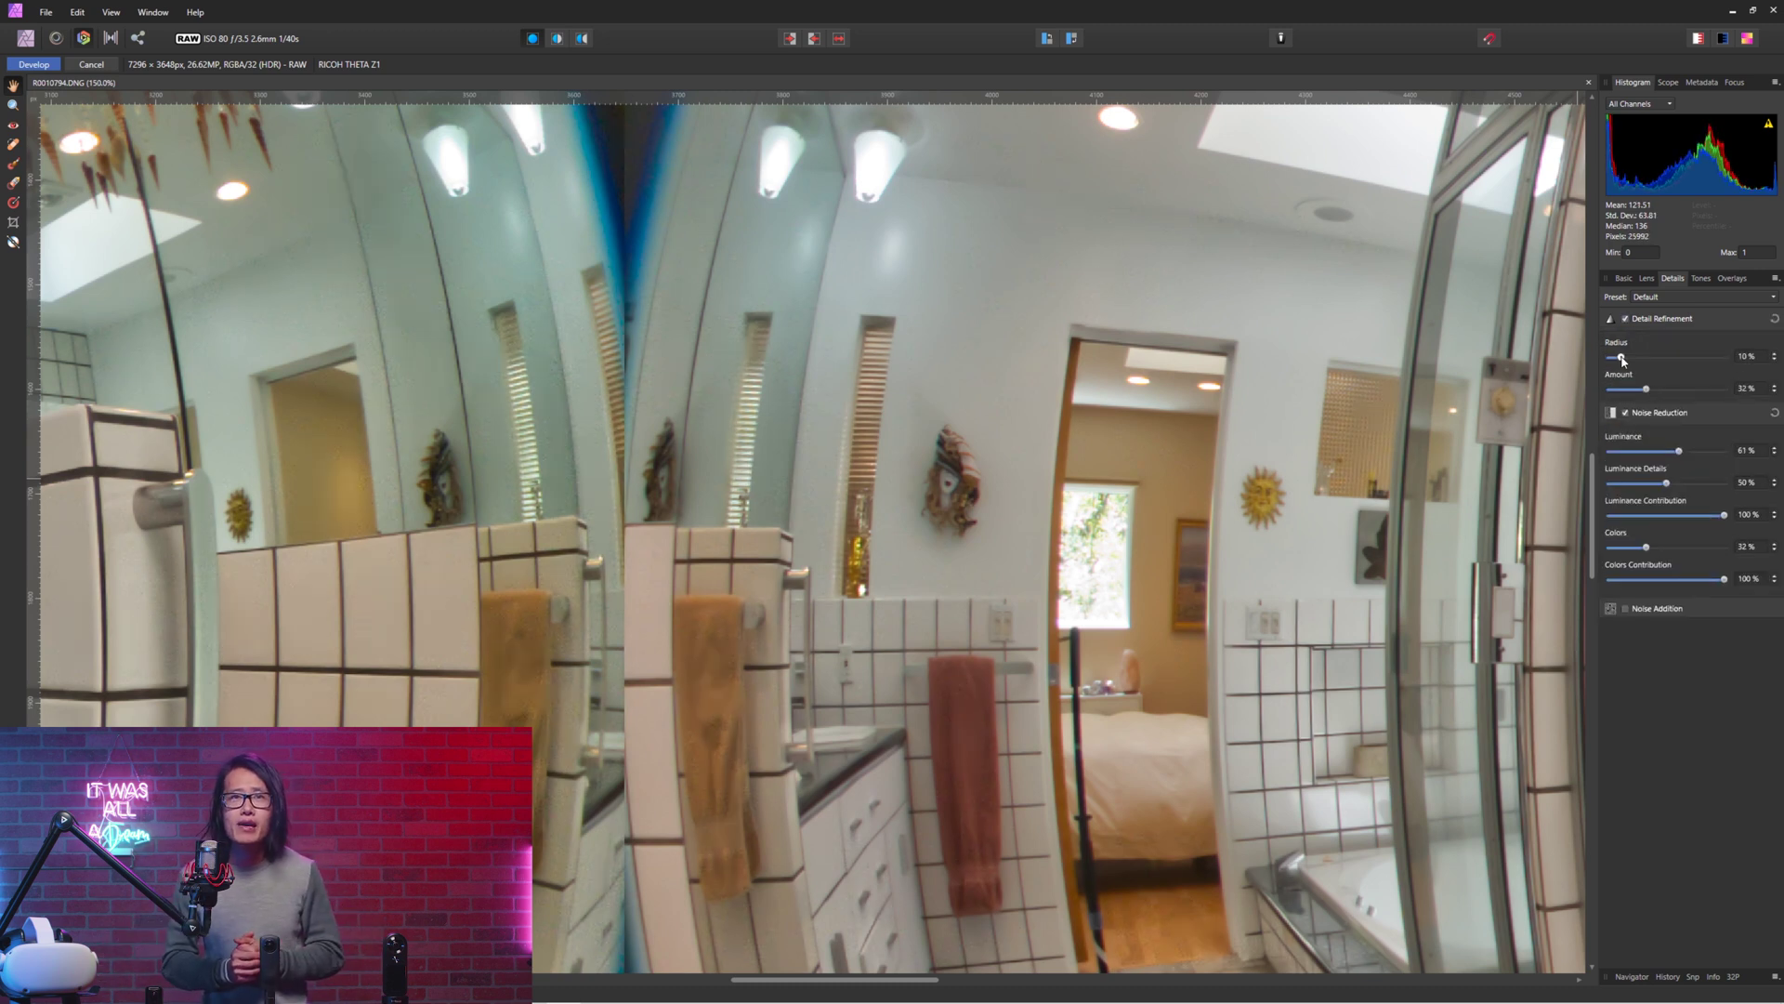
pyautogui.click(1625, 319)
pyautogui.click(1626, 318)
# Develop the raw photo and export the whole document as a TIFF RGB 16-bit file at 7296 × 3648 px
pyautogui.hotkey('ctrl', '0')
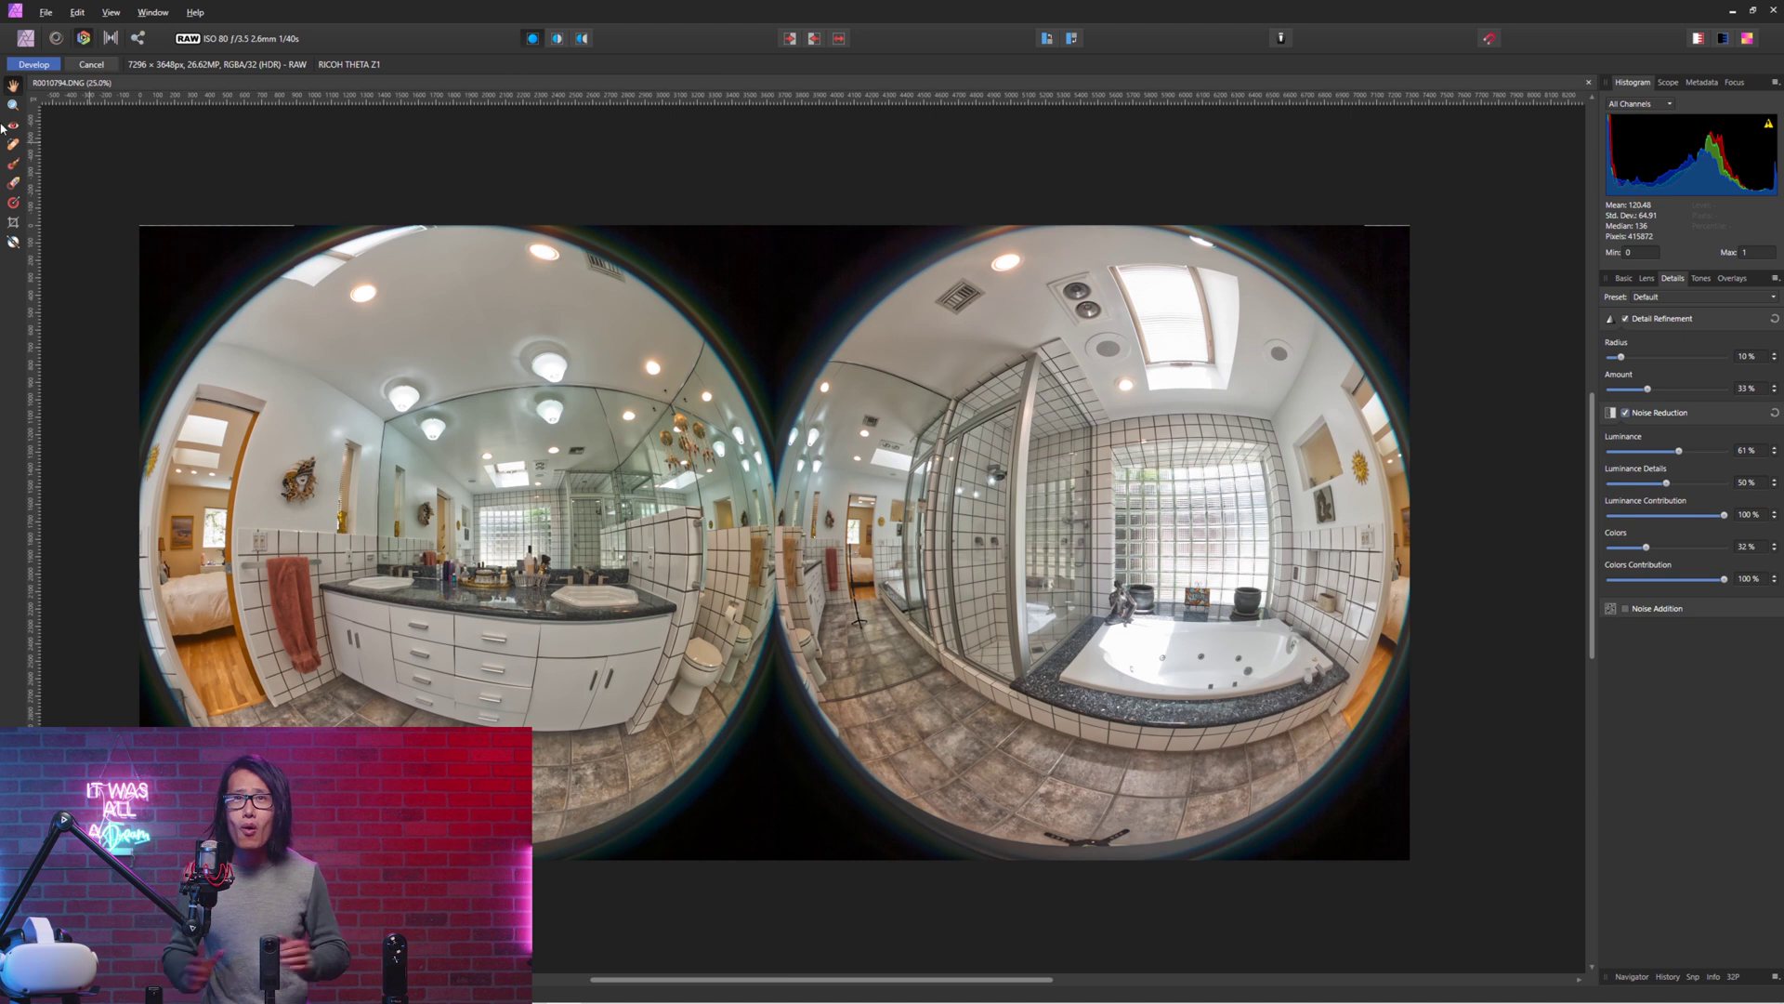
pyautogui.click(34, 64)
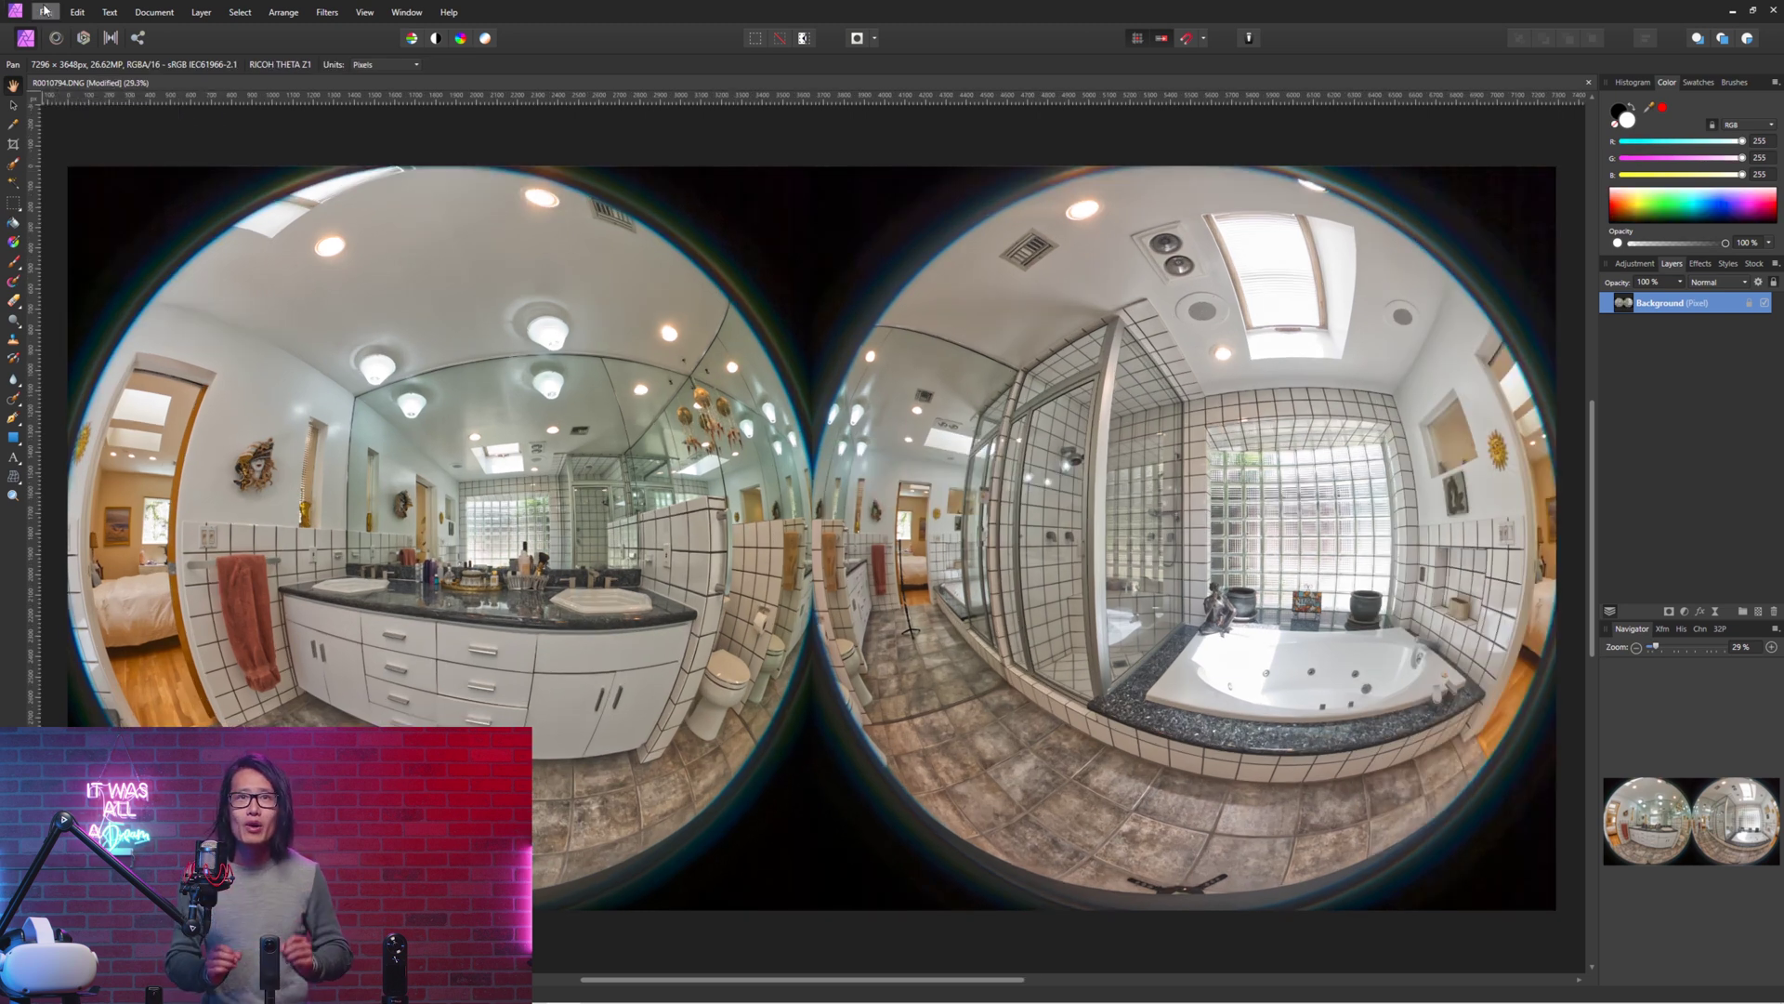
pyautogui.click(46, 12)
pyautogui.click(94, 317)
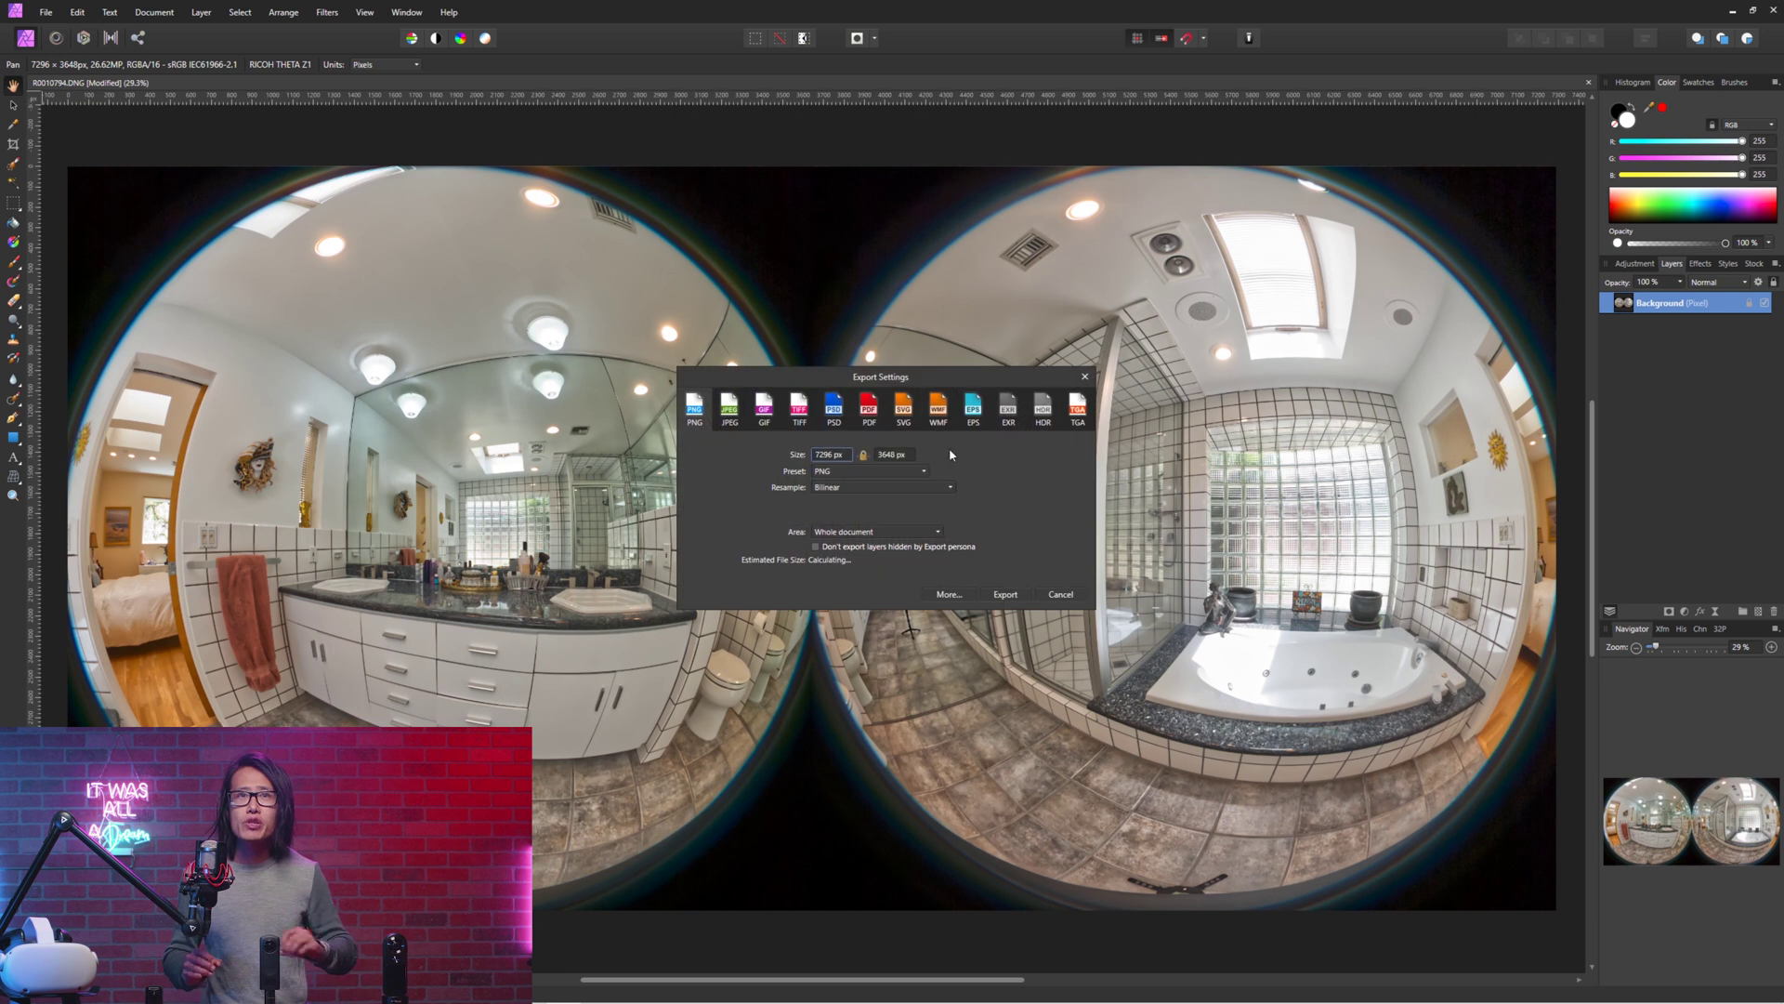
pyautogui.click(799, 414)
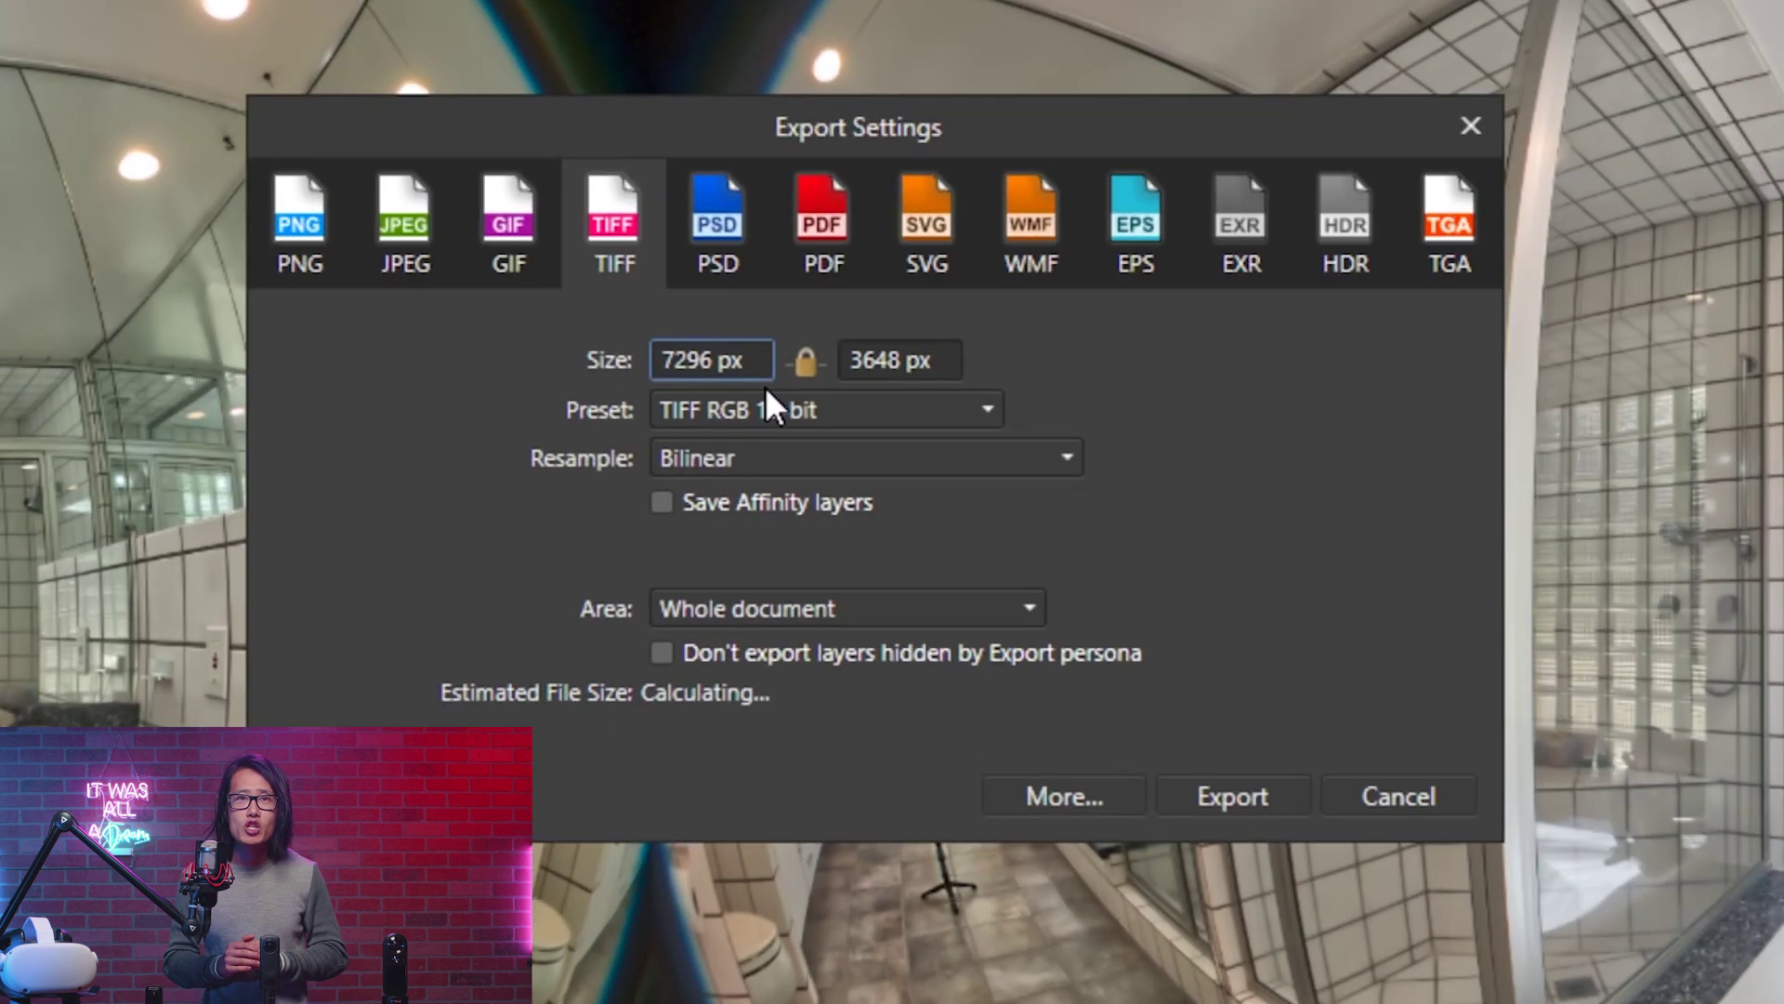
pyautogui.click(858, 472)
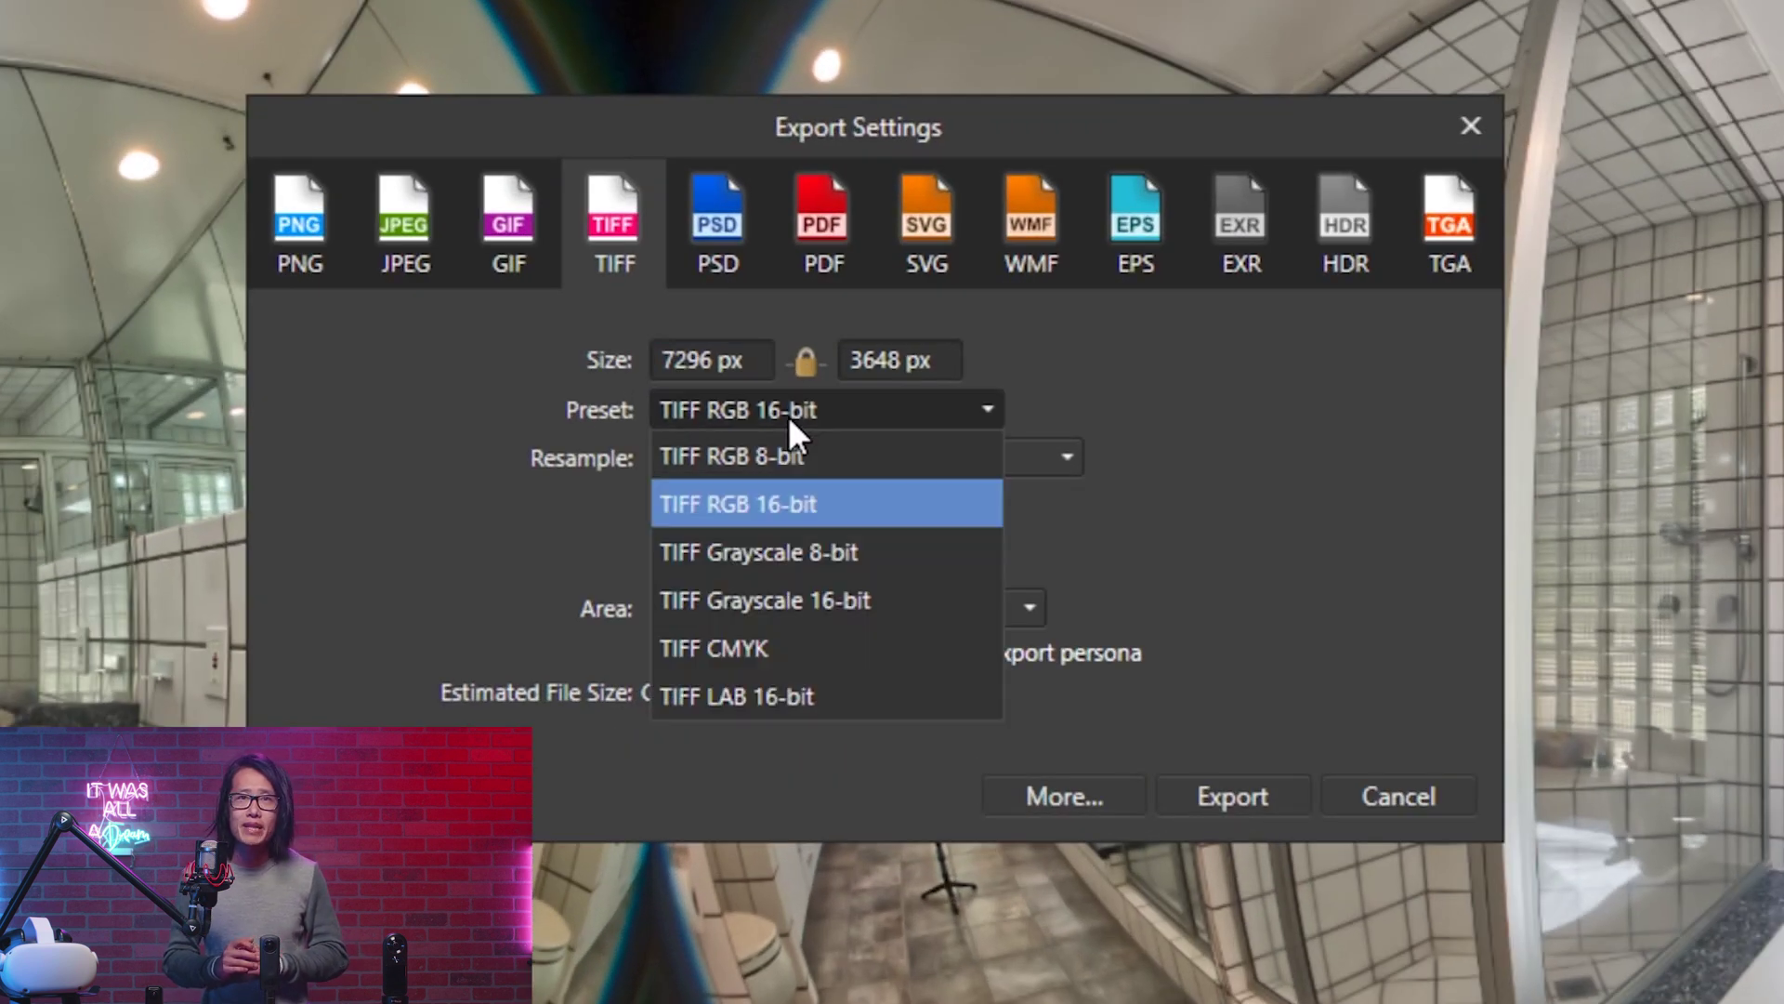
pyautogui.click(764, 503)
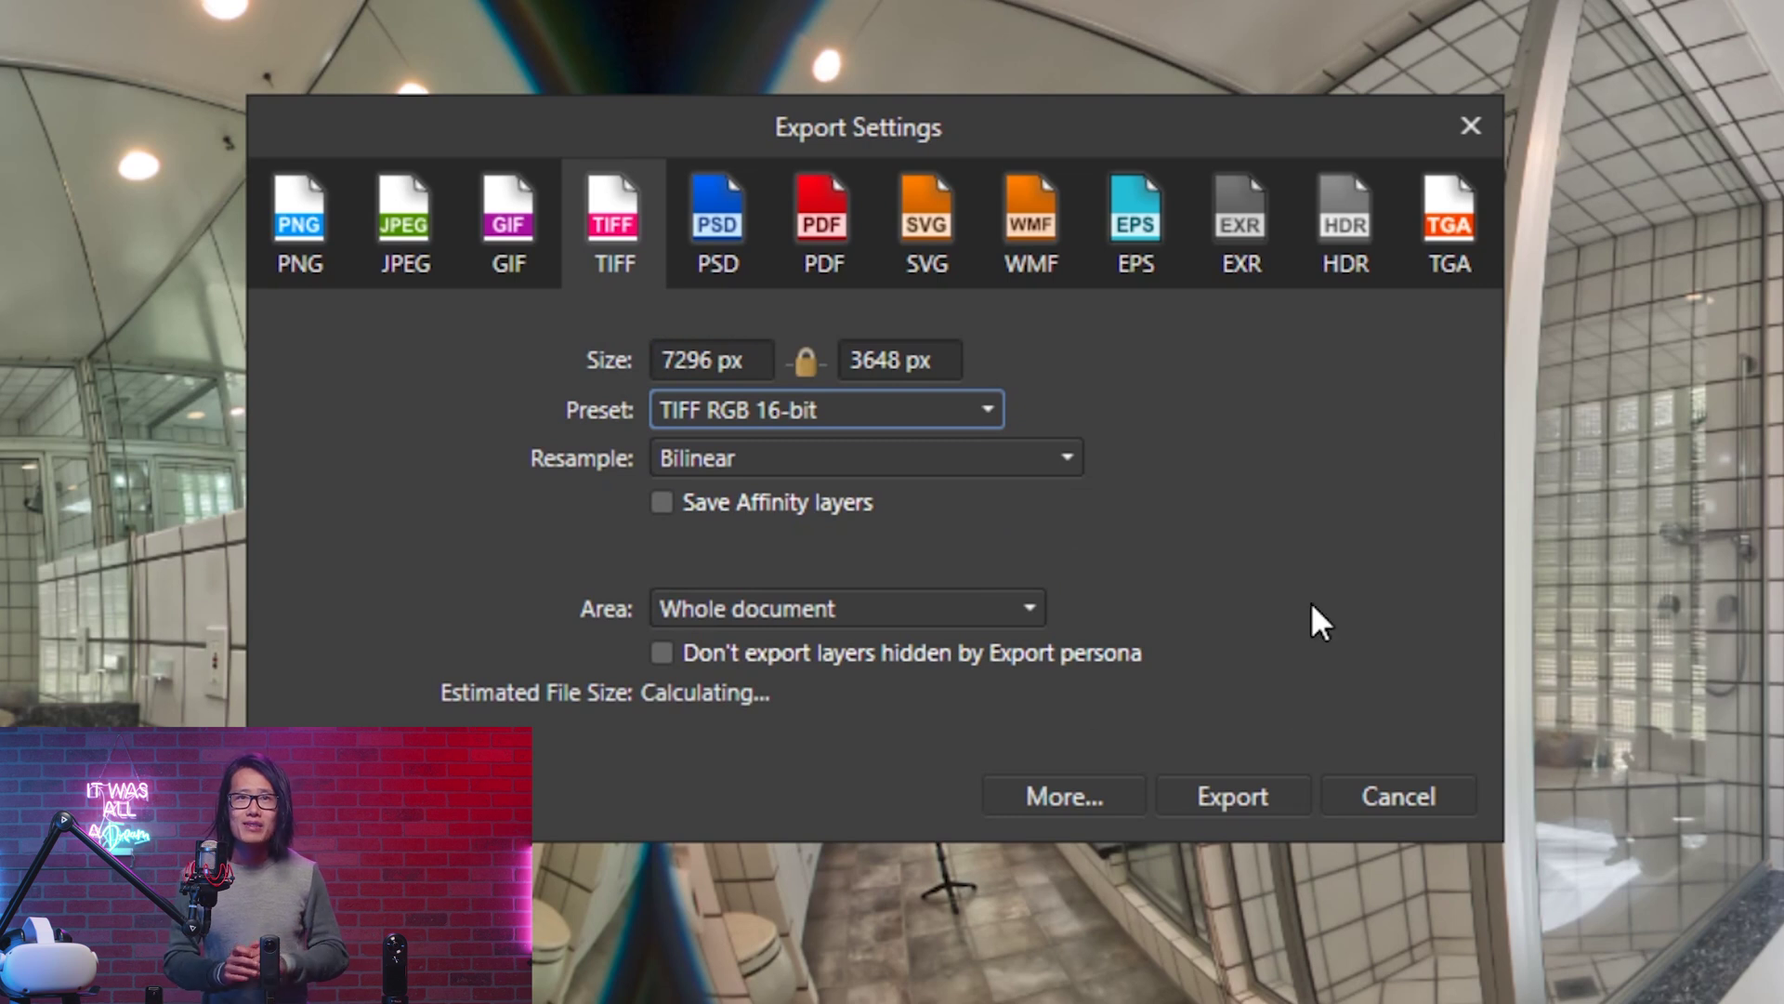
pyautogui.click(1236, 807)
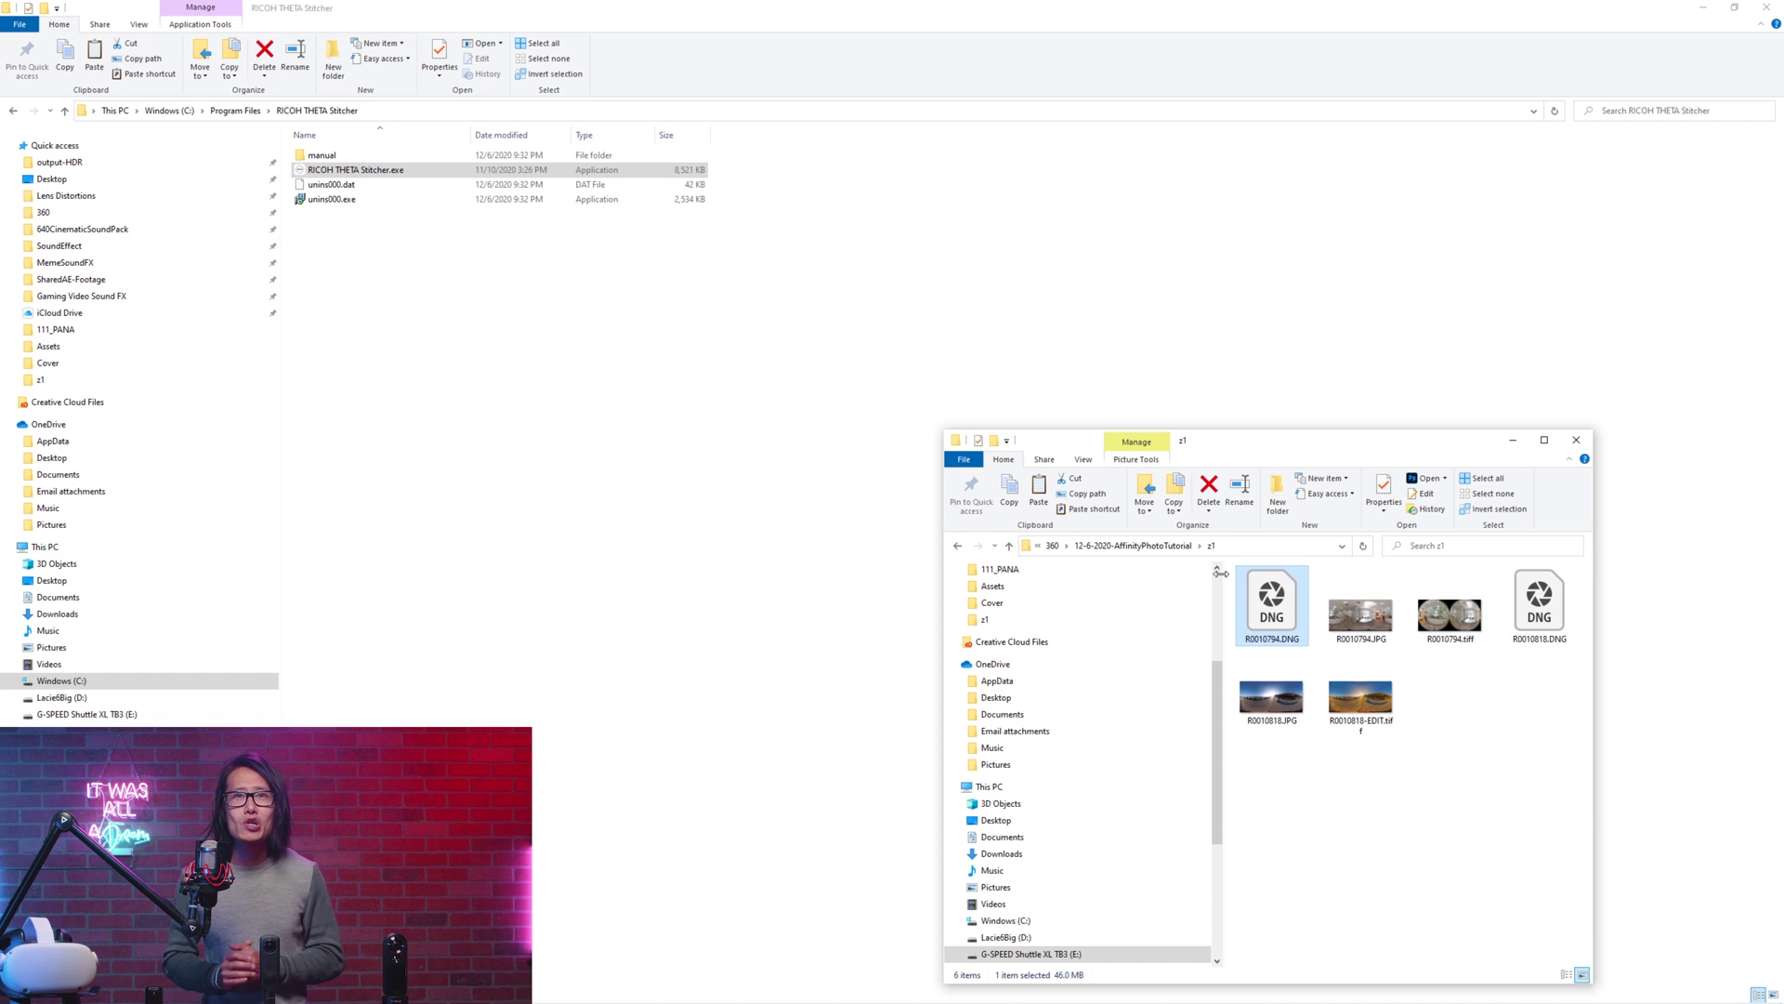
# Switch to File Explorer, open R0010794.tiff with RICOH THETA Stitcher.exe and accept the stitched panorama
pyautogui.click(1462, 634)
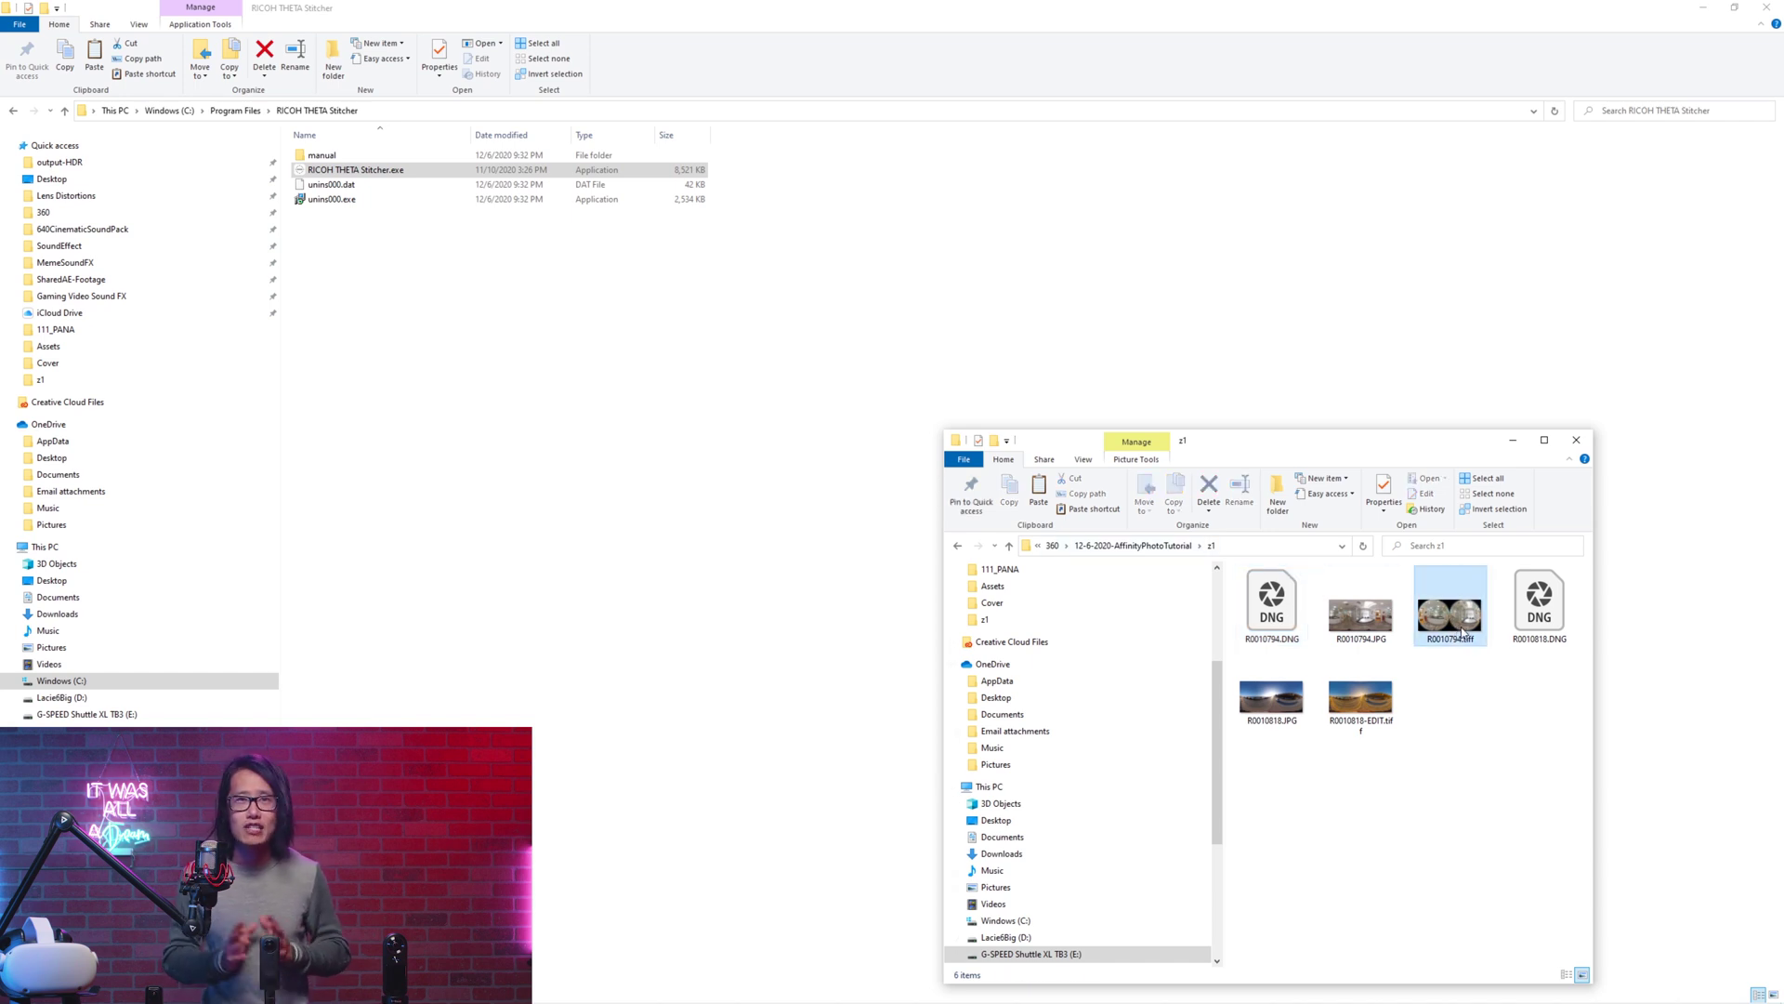
pyautogui.moveTo(1462, 635); pyautogui.dragTo(339, 172)
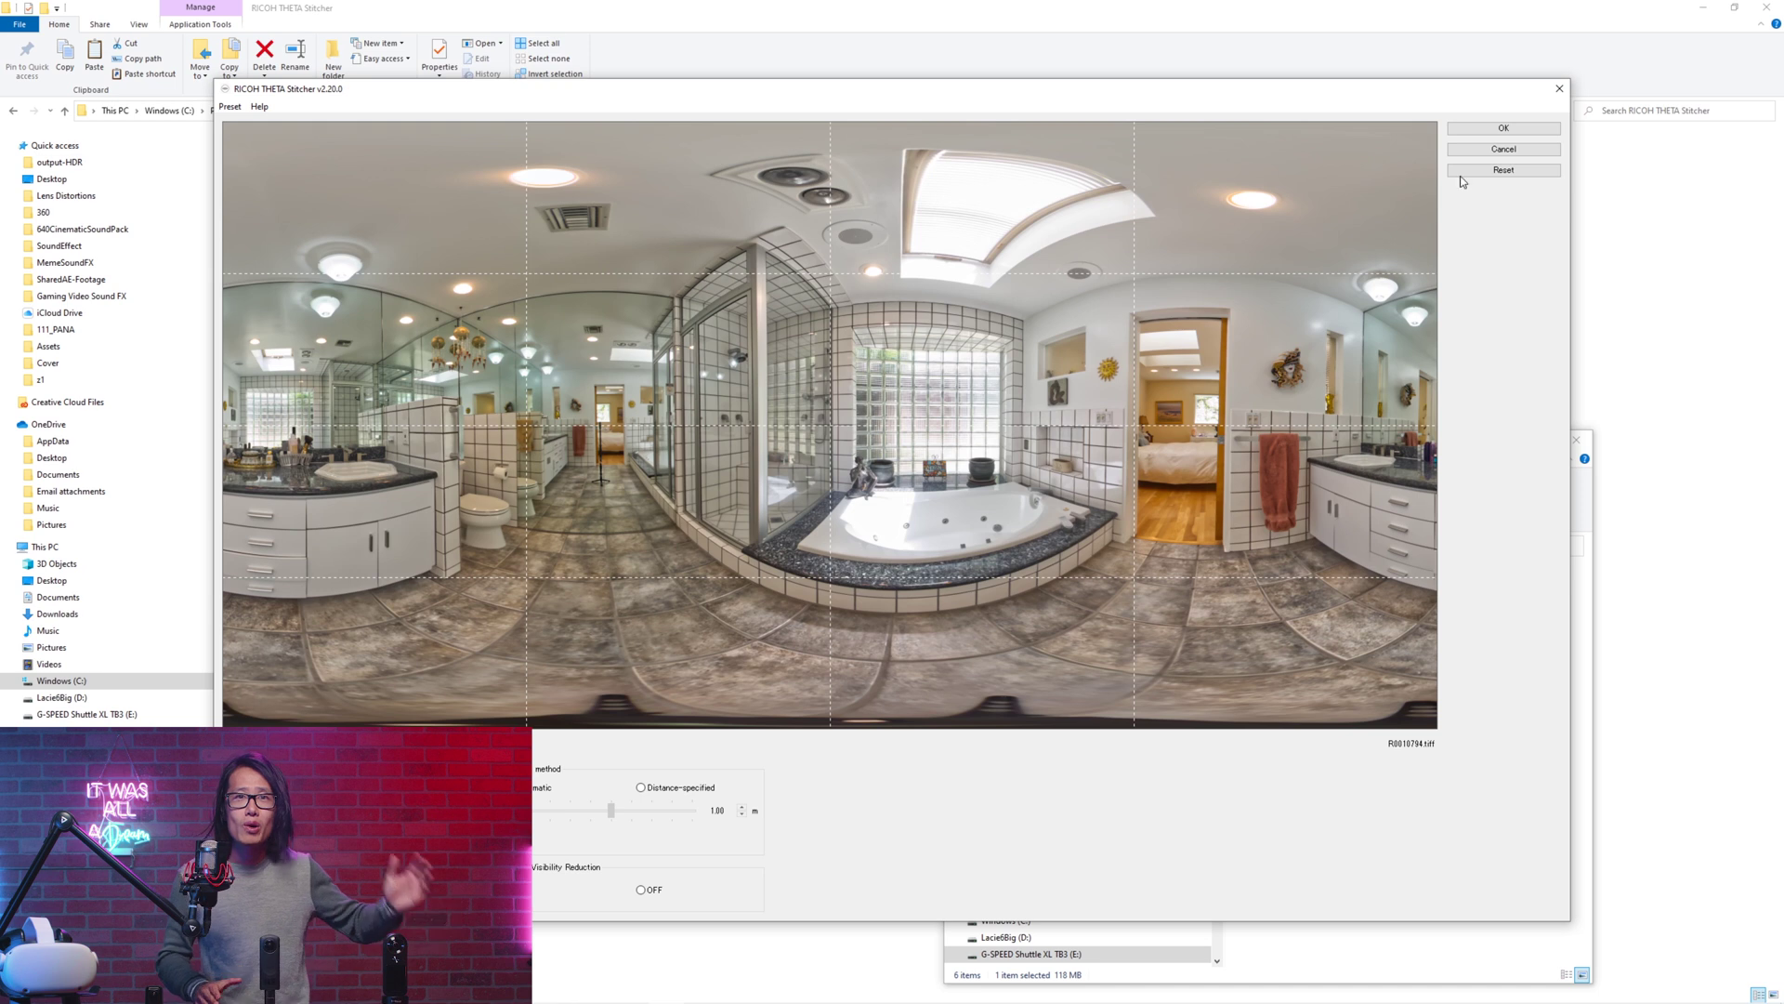
pyautogui.click(1499, 131)
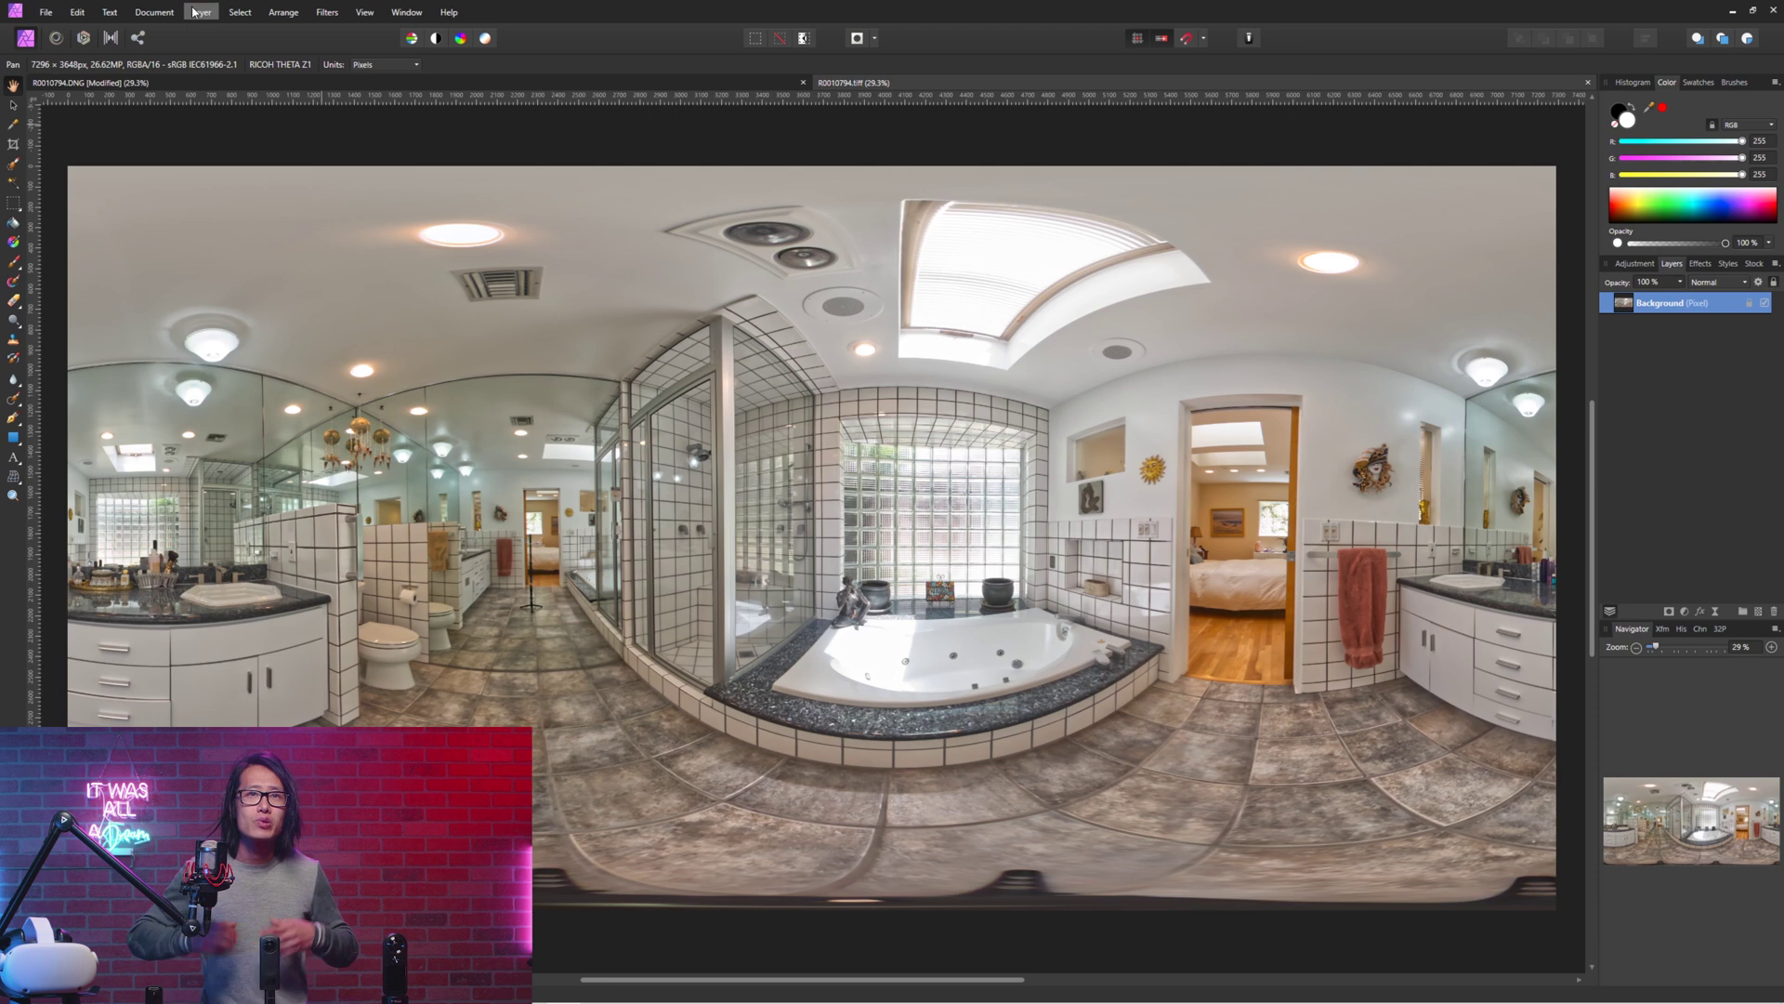
# Back in Affinity Photo, apply a live projection to the stitched R0010794.tiff panorama to show it in perspective
pyautogui.click(160, 9)
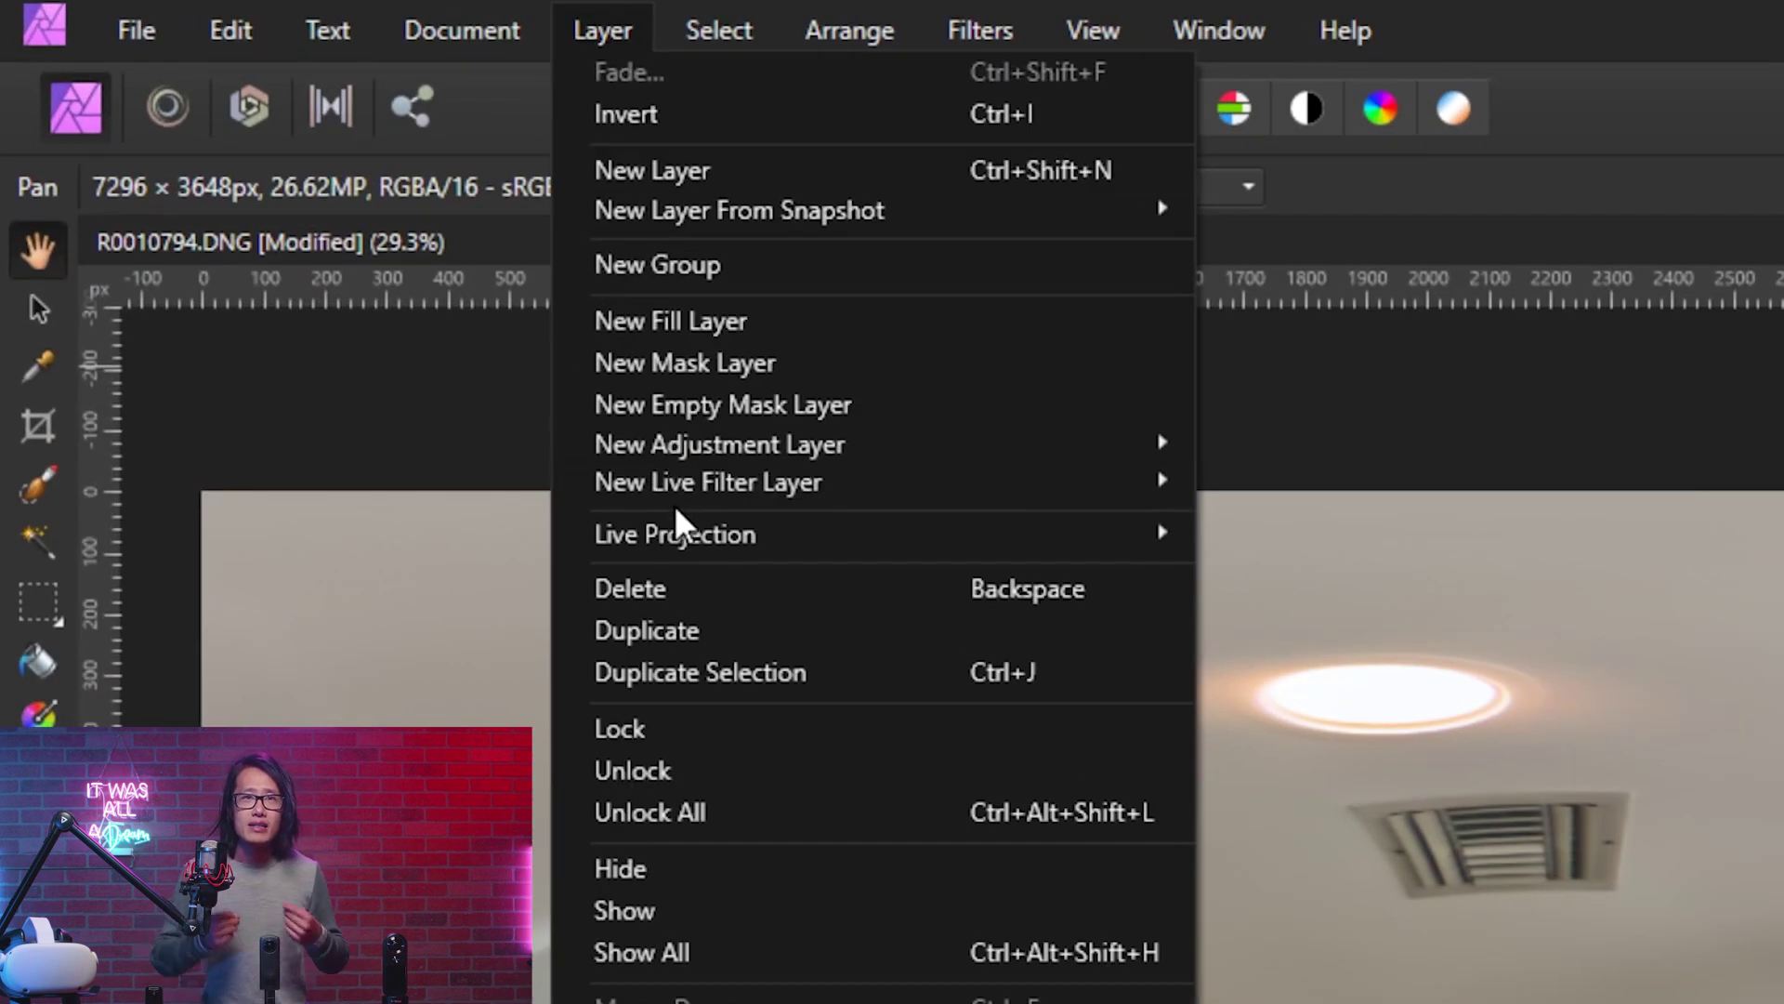
pyautogui.moveTo(696, 471)
pyautogui.click(1352, 636)
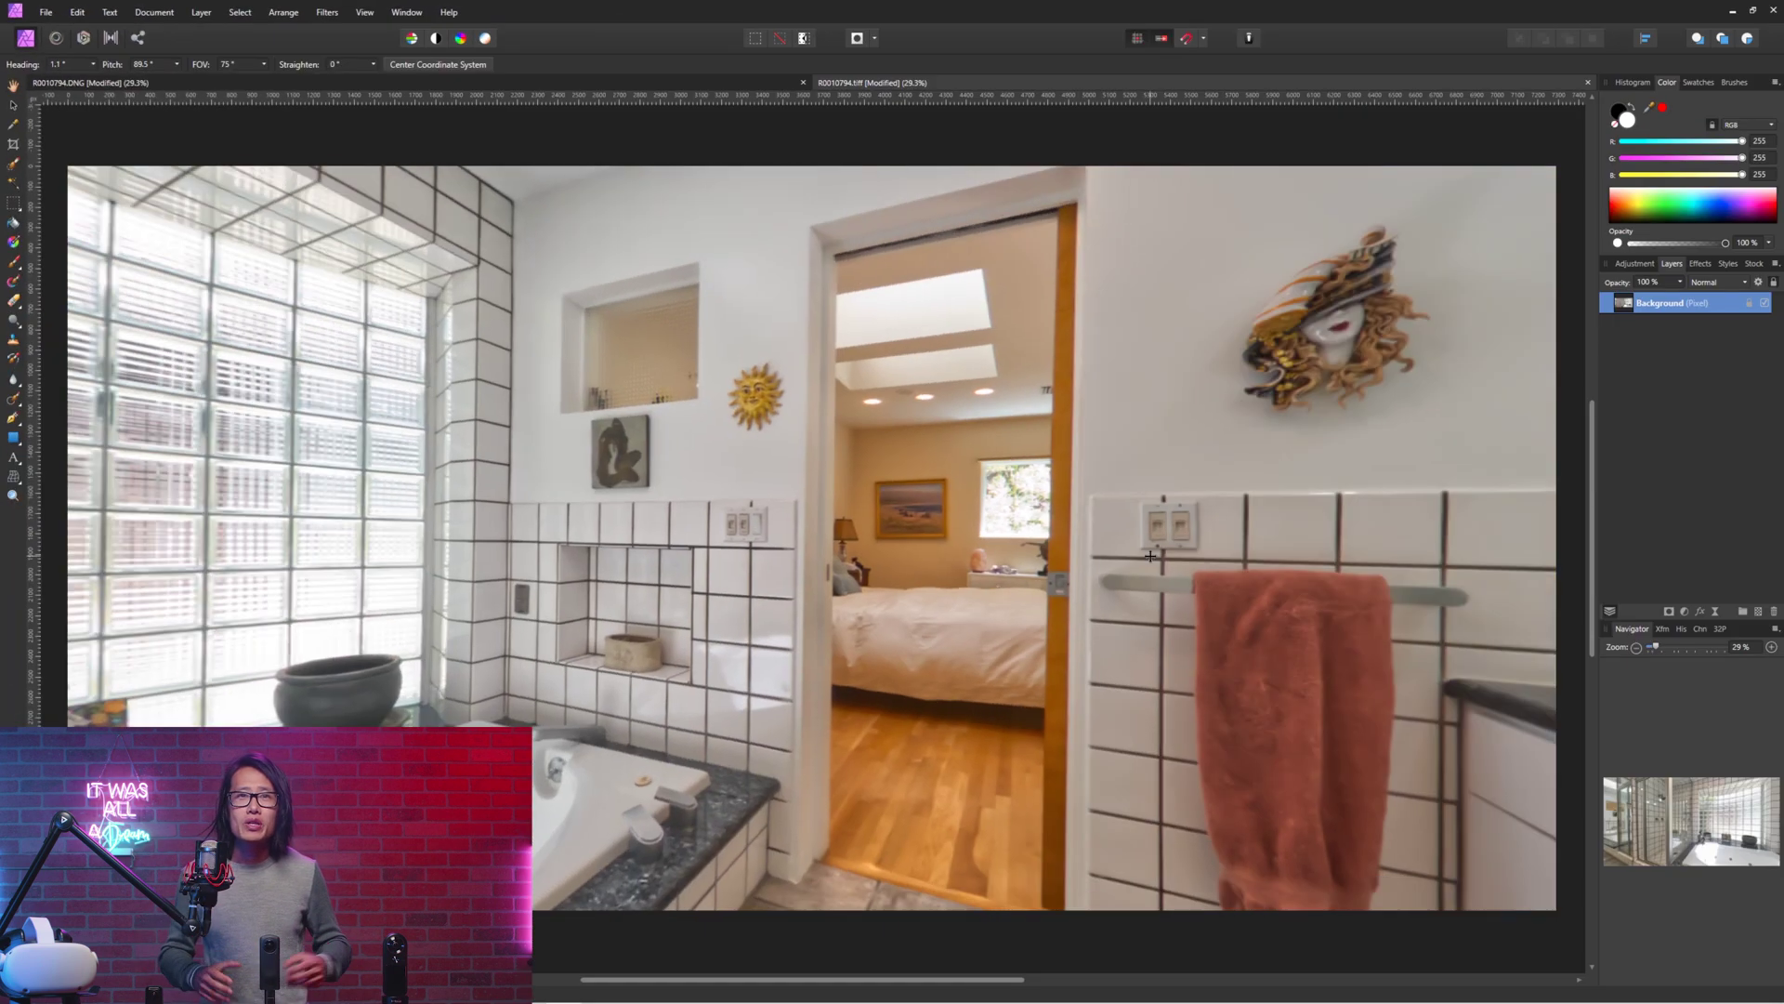
# Turn the projection to the bathtub window, center its coordinate system and set Straighten to 1°
pyautogui.moveTo(1150, 556); pyautogui.dragTo(874, 536)
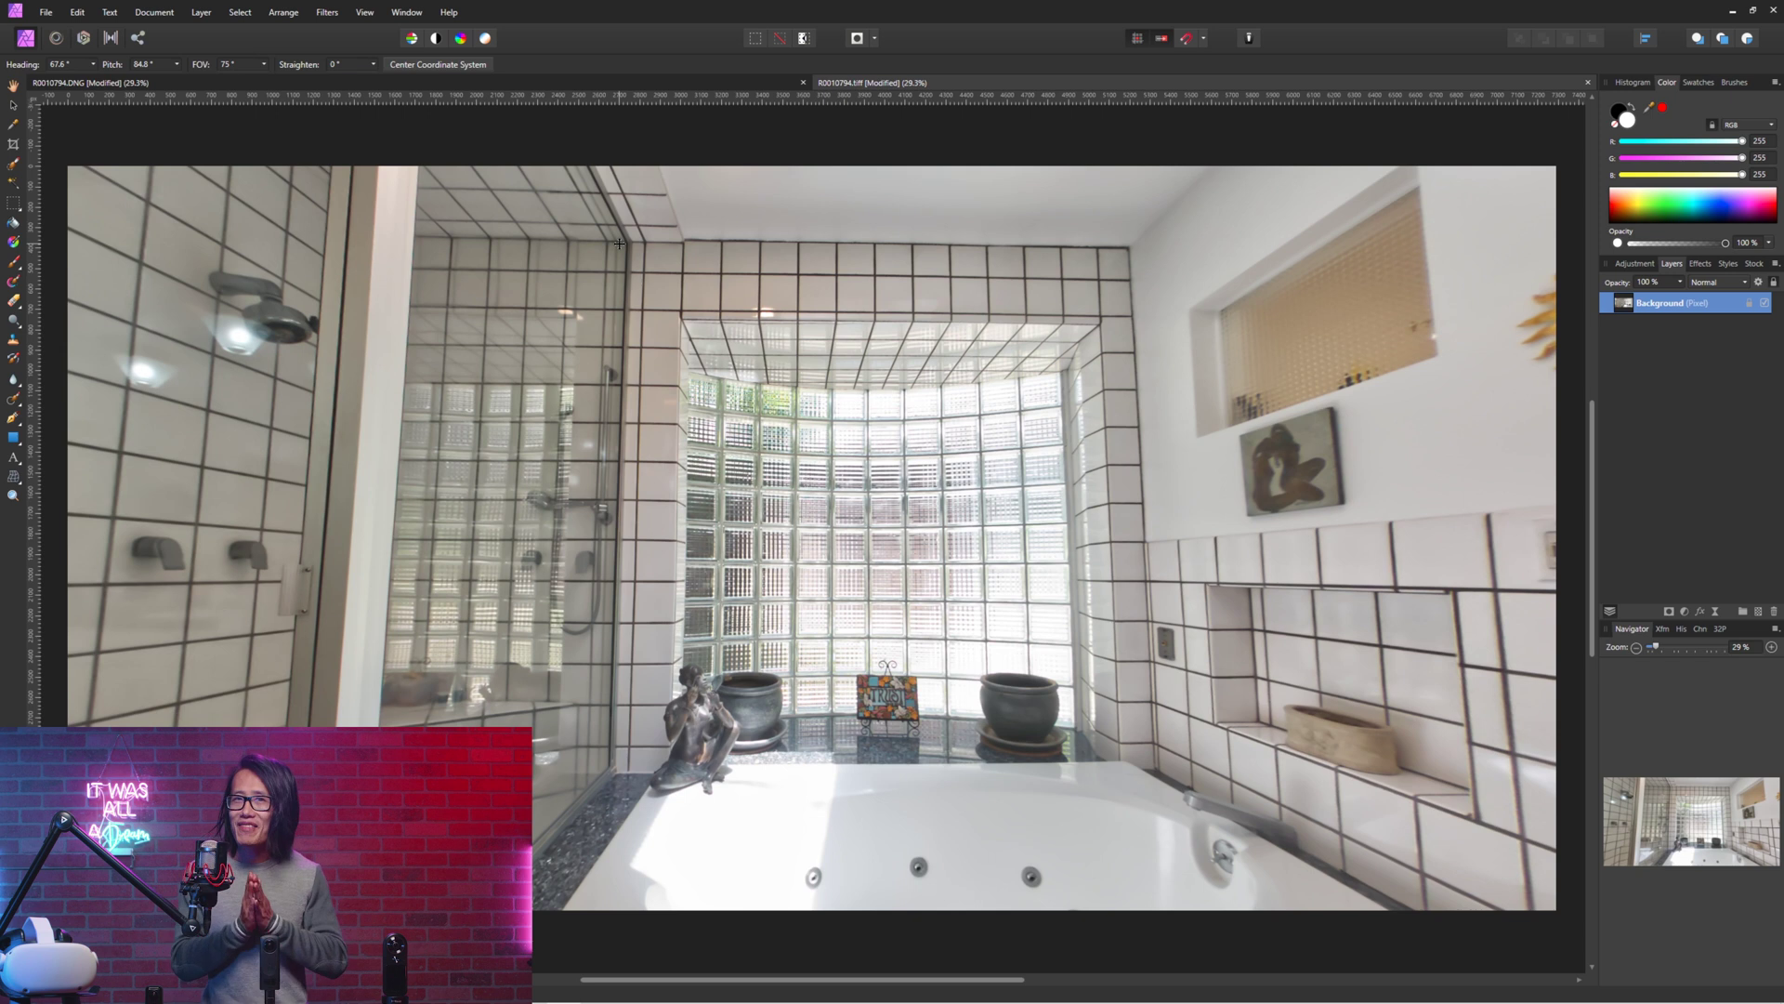
pyautogui.click(432, 66)
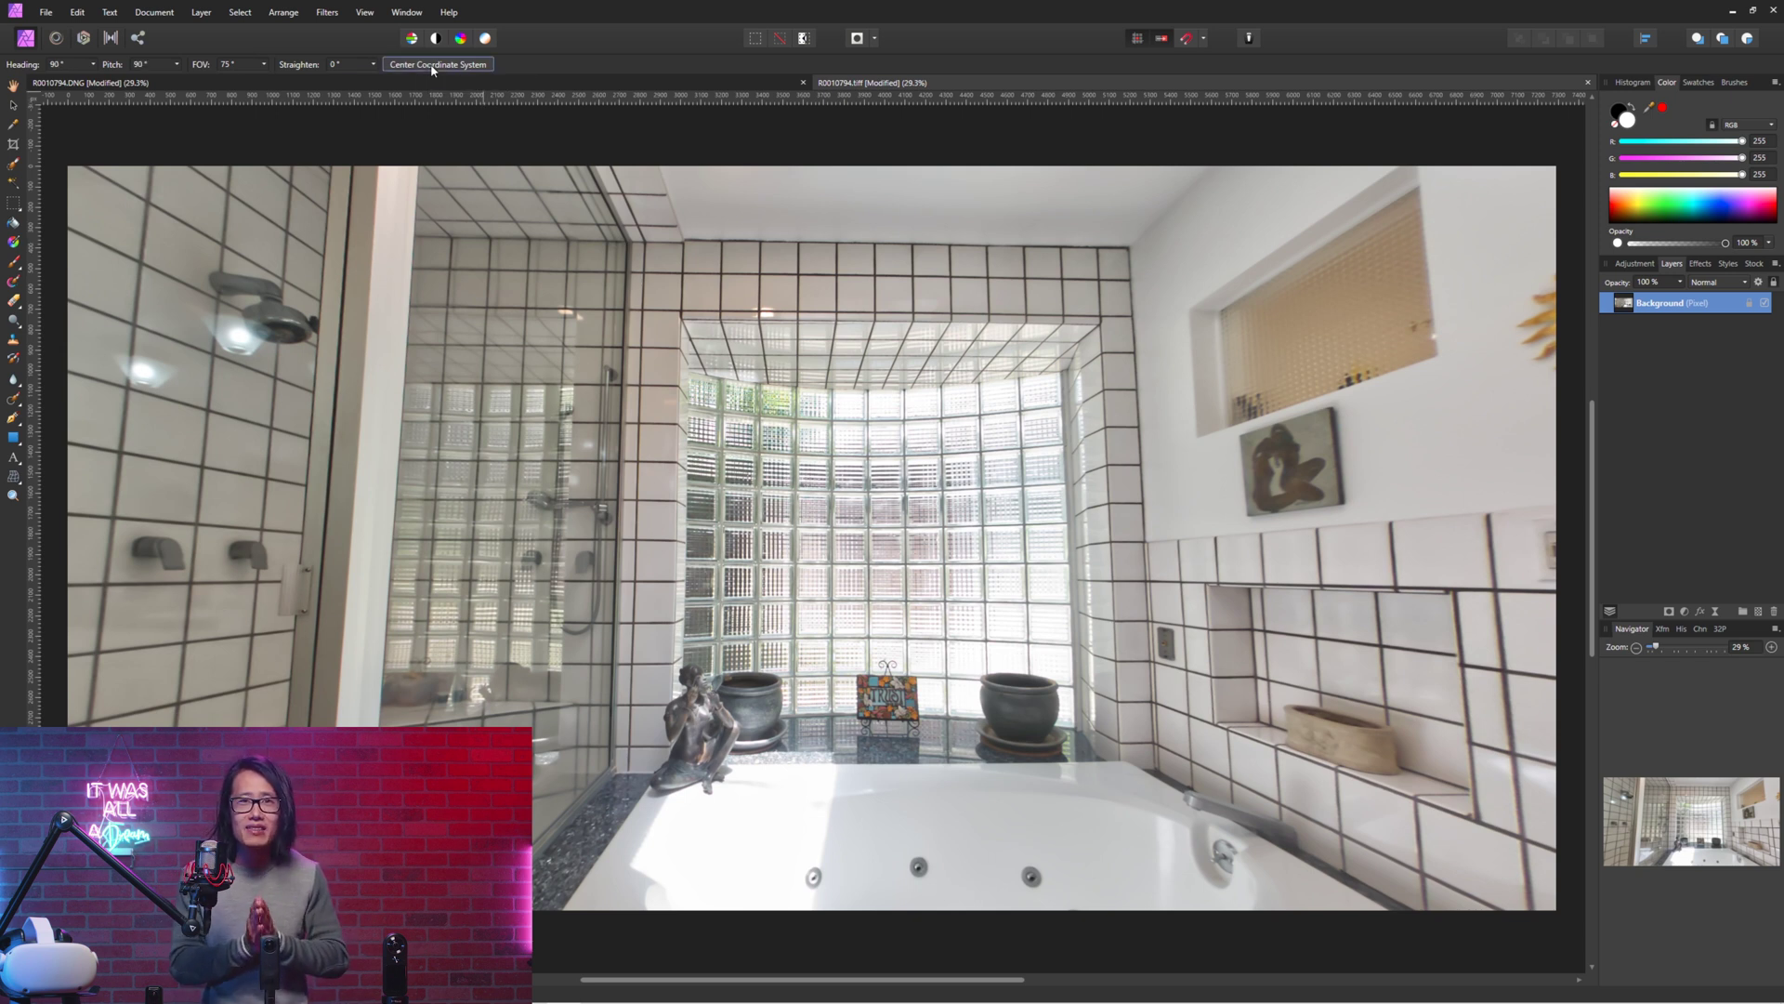
pyautogui.click(374, 65)
pyautogui.moveTo(378, 82); pyautogui.dragTo(377, 81)
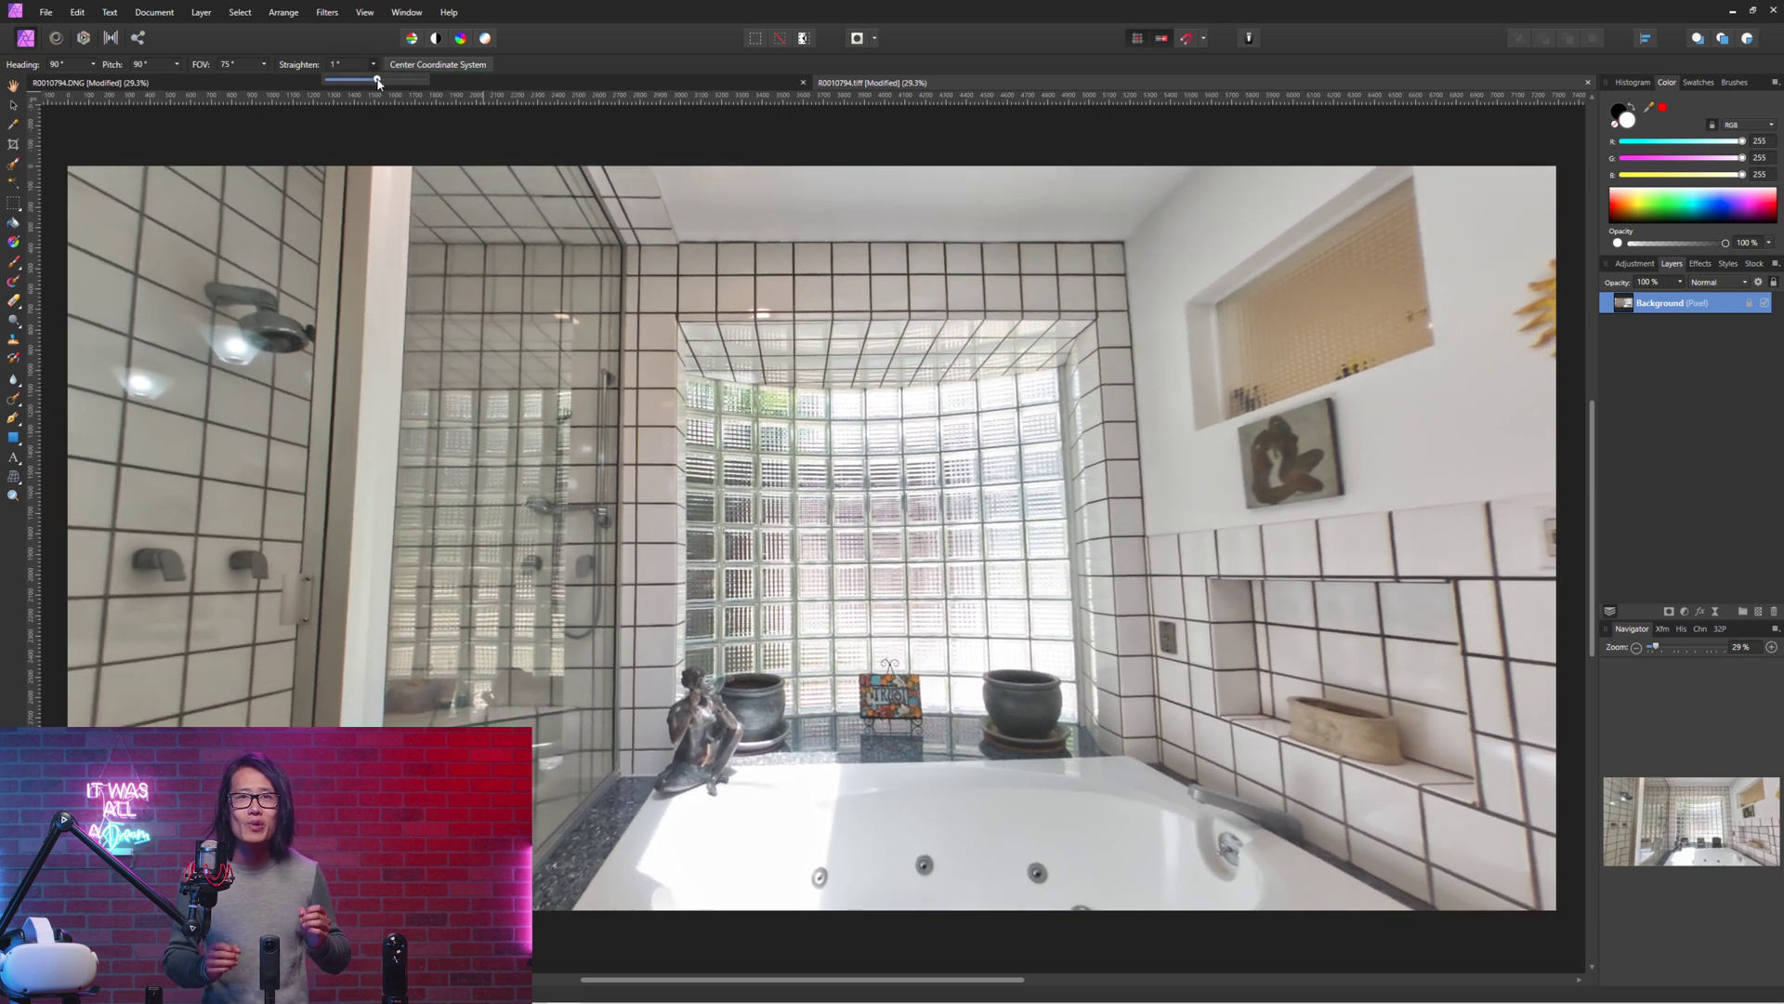
# Remove the live projection from the straightened panorama and reapply an equirectangular projection
pyautogui.click(201, 12)
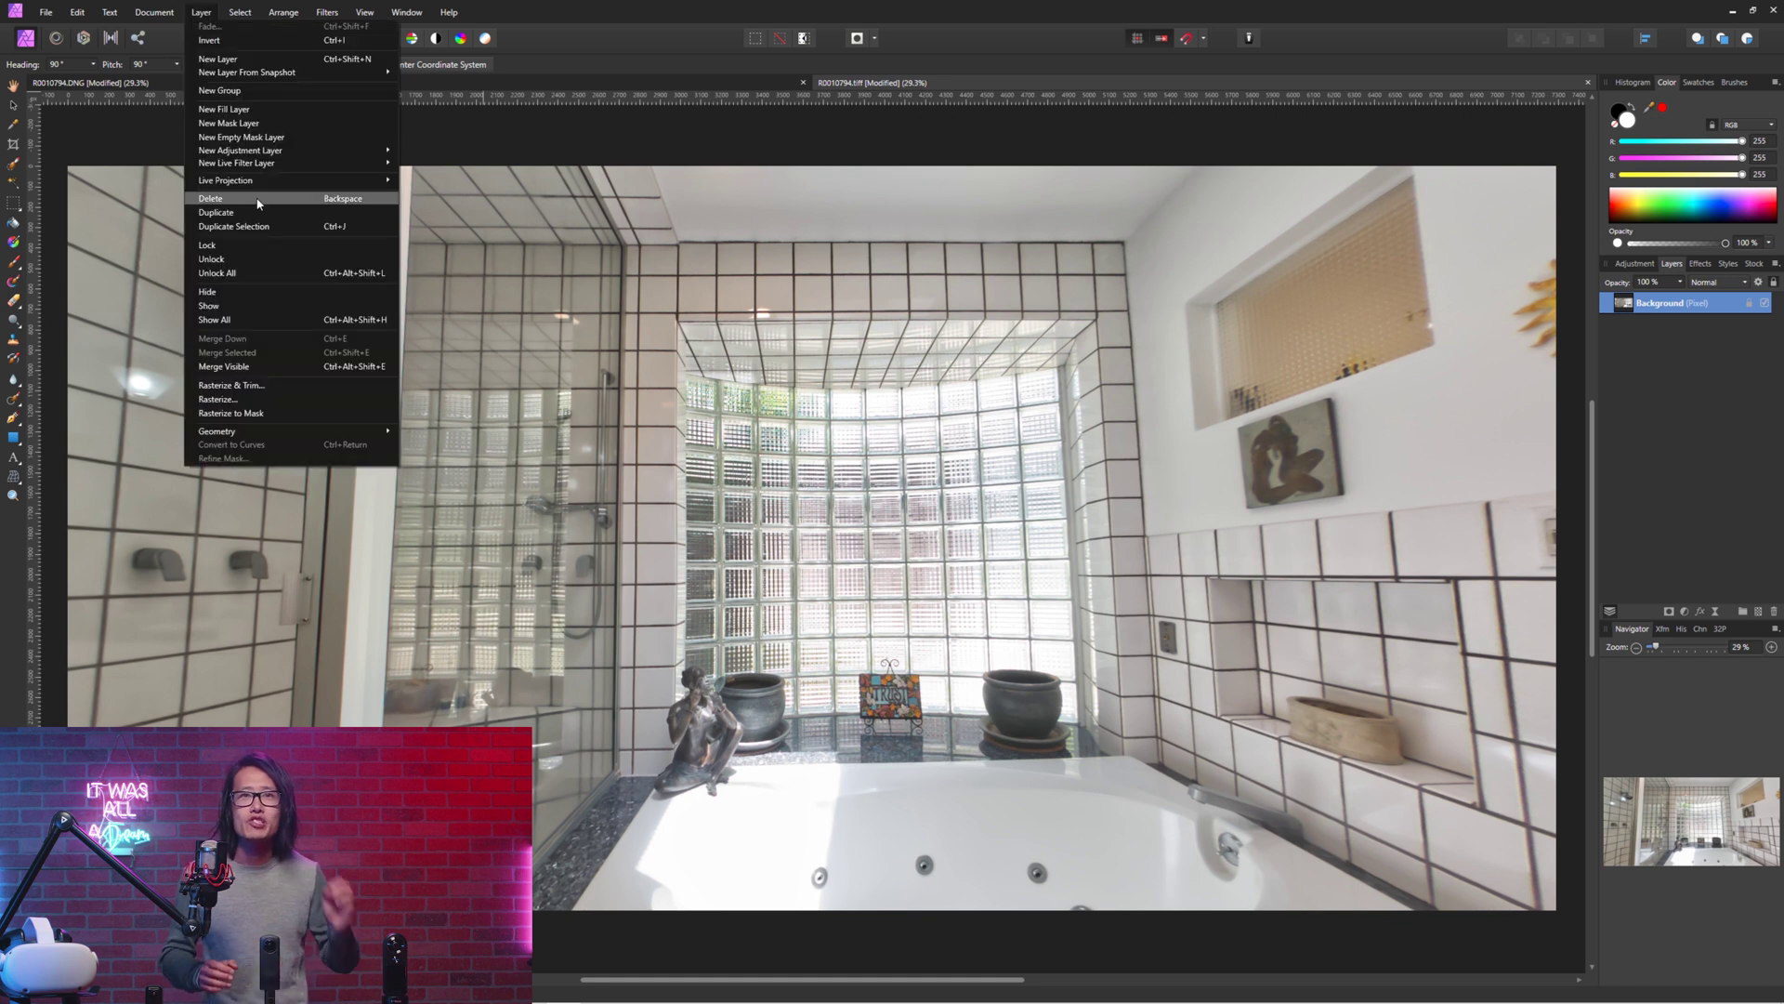
pyautogui.moveTo(381, 180)
pyautogui.click(446, 181)
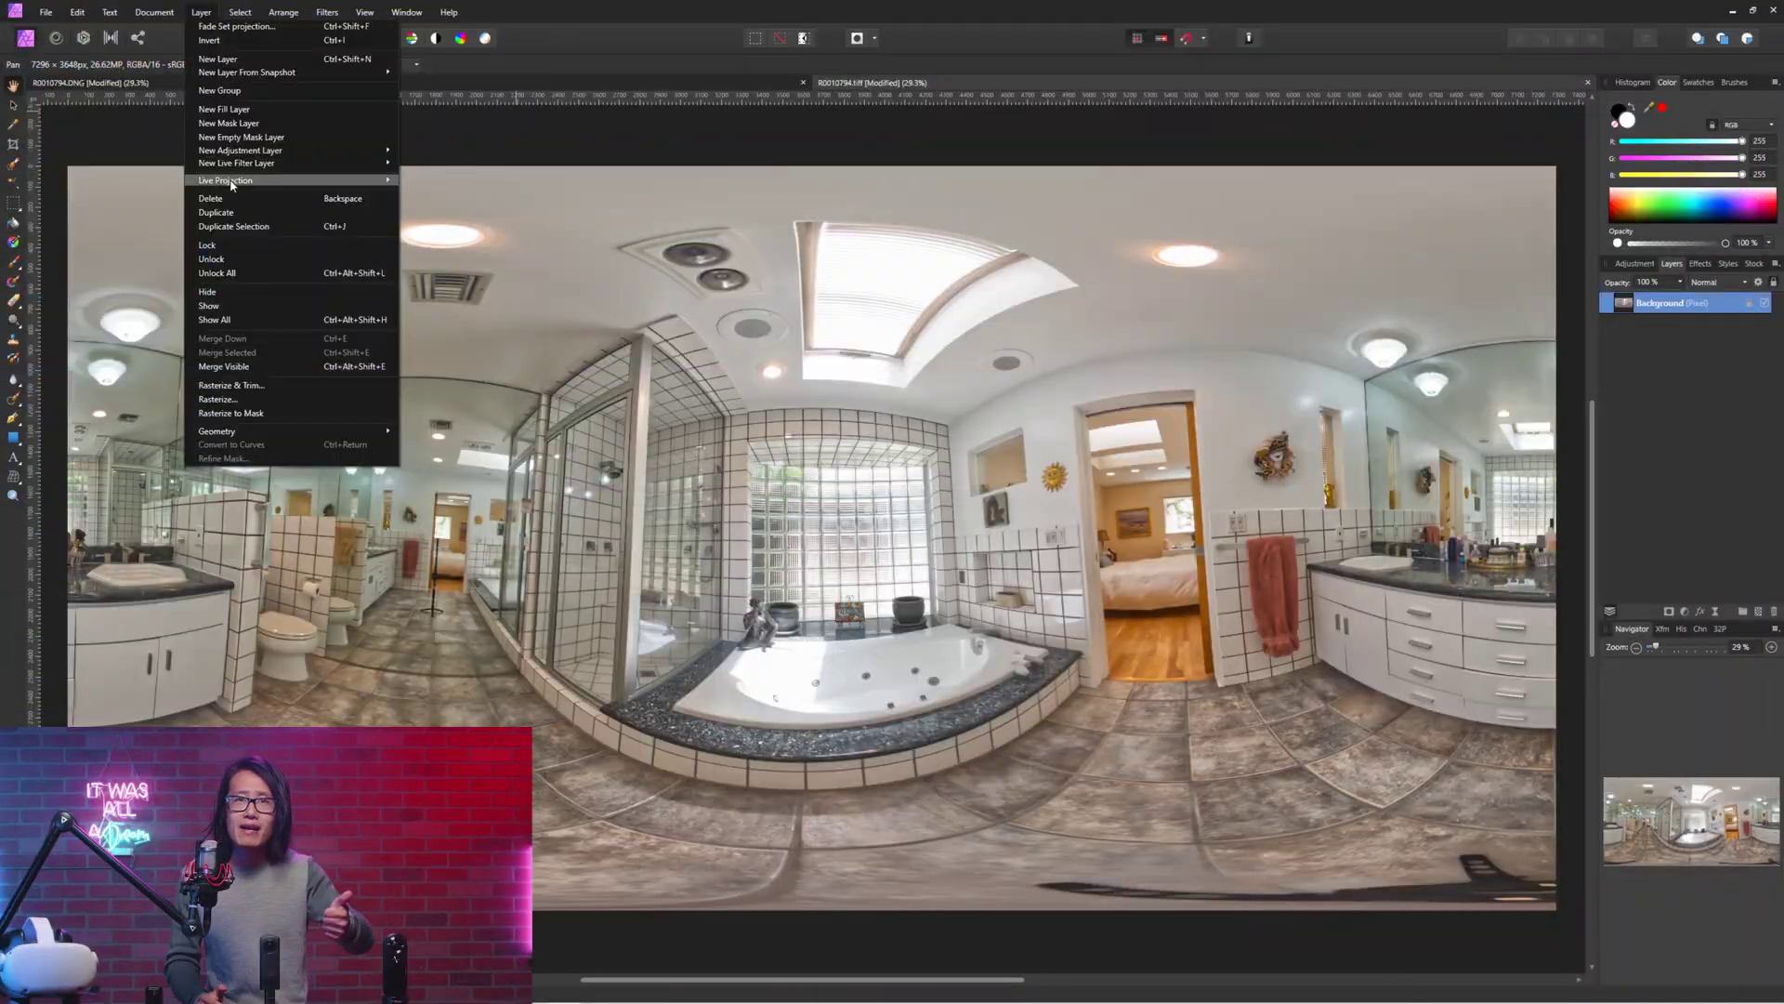
pyautogui.moveTo(231, 185)
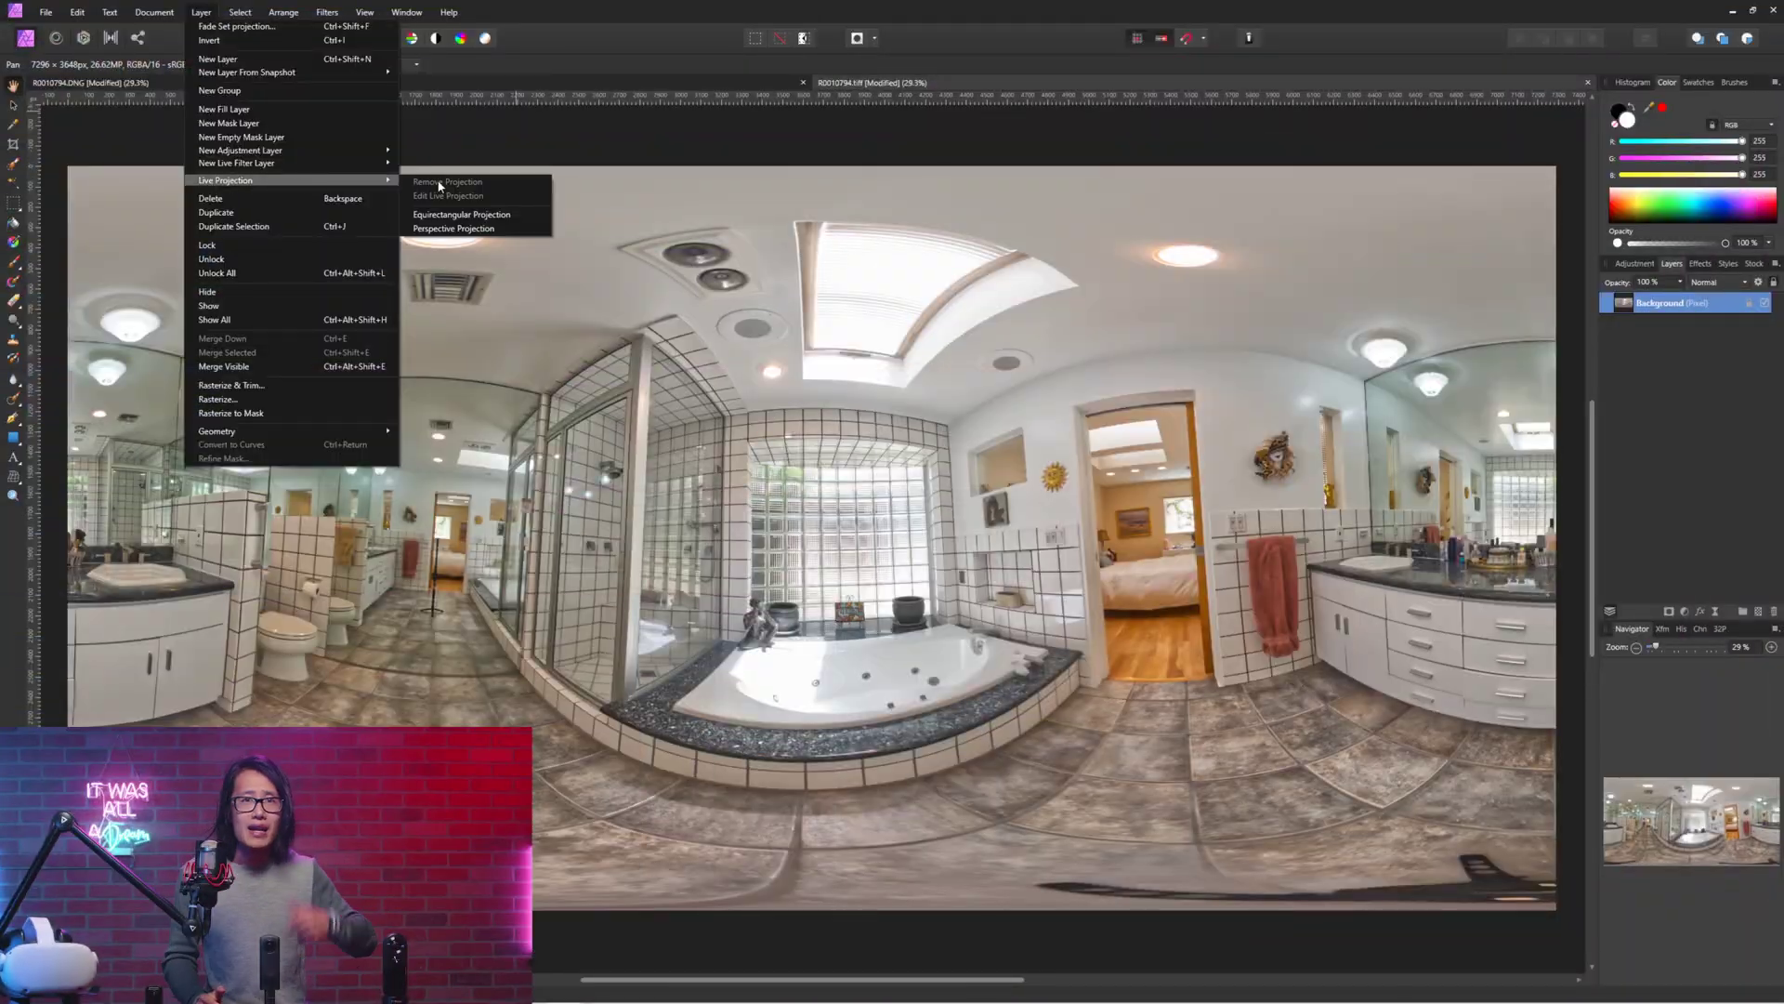
pyautogui.click(453, 219)
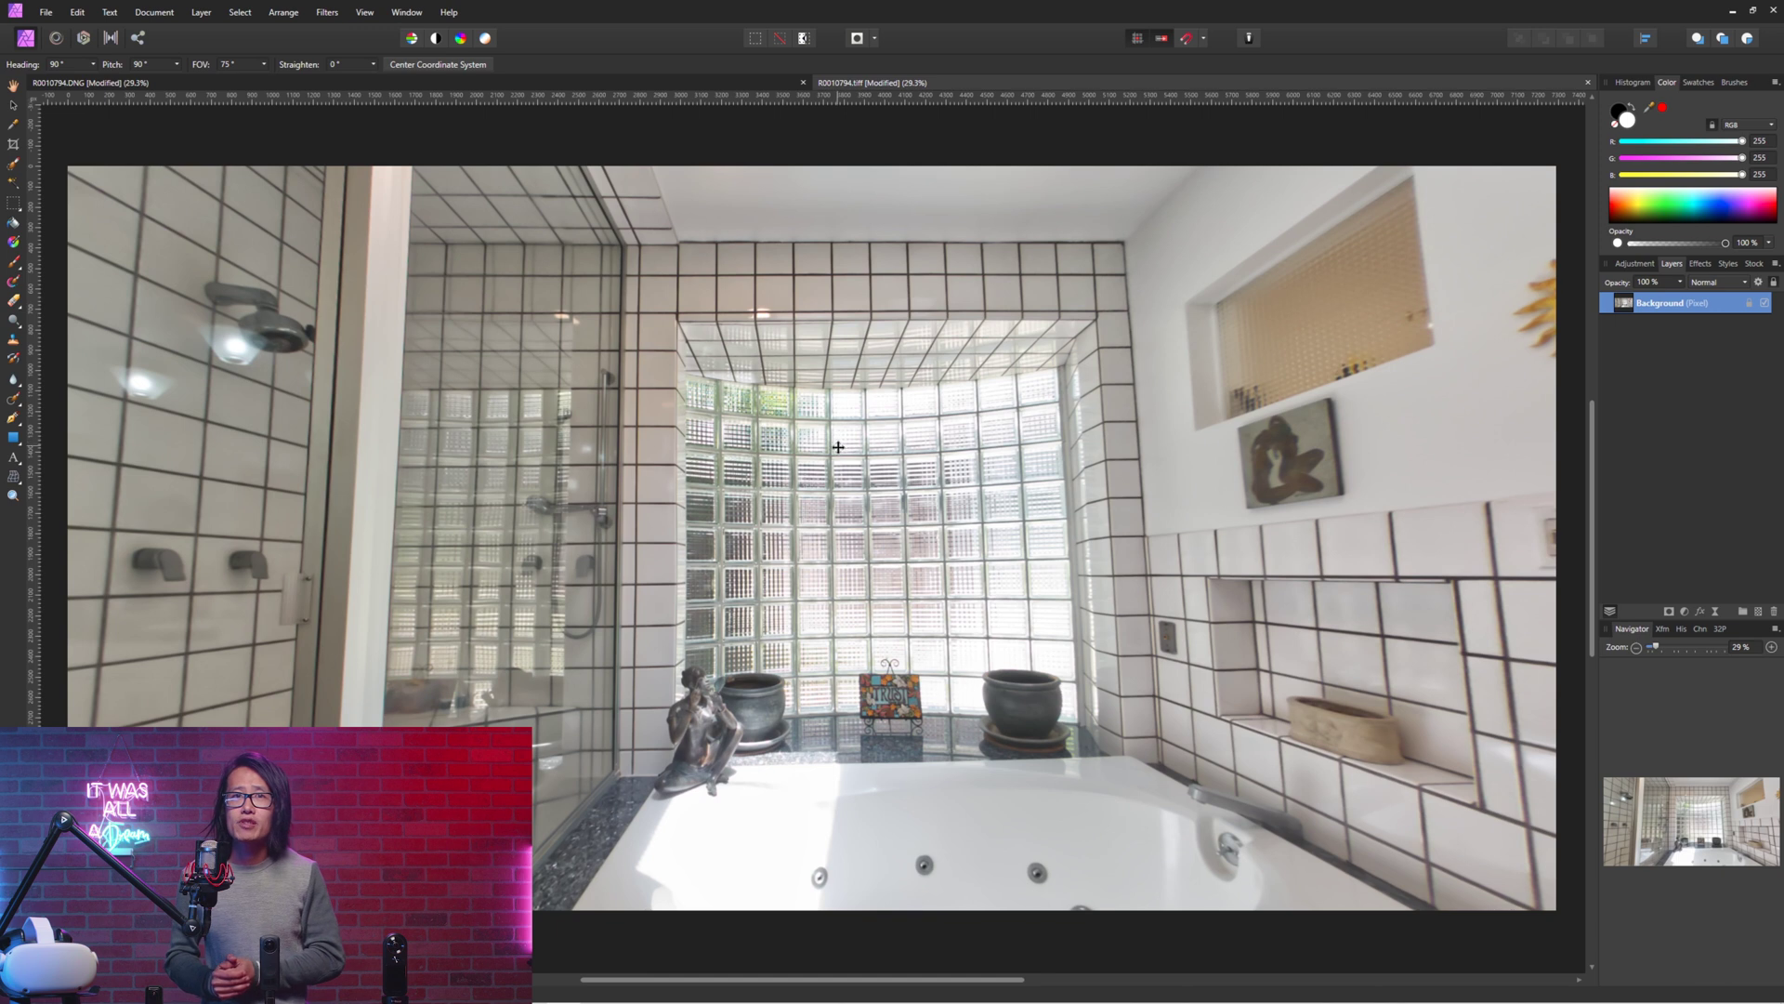
# Center the coordinate system, set the heading to 180° and fine-tune the straightening of that view
pyautogui.click(92, 64)
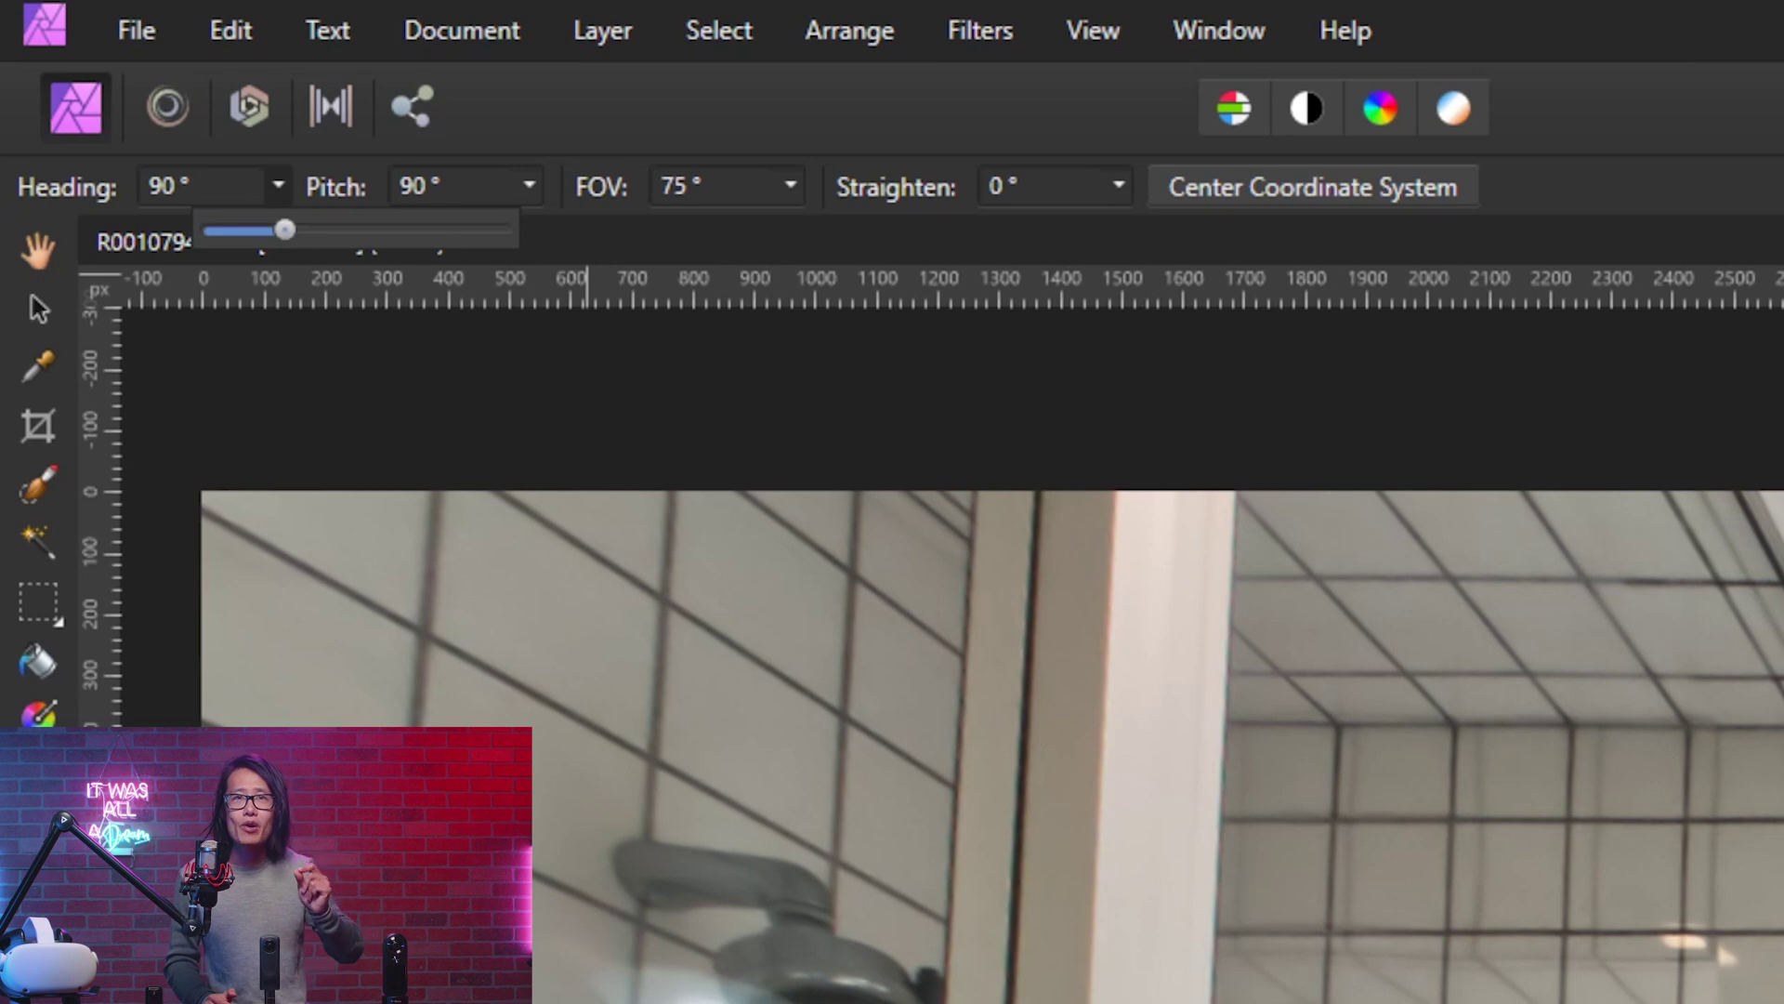
pyautogui.click(1340, 187)
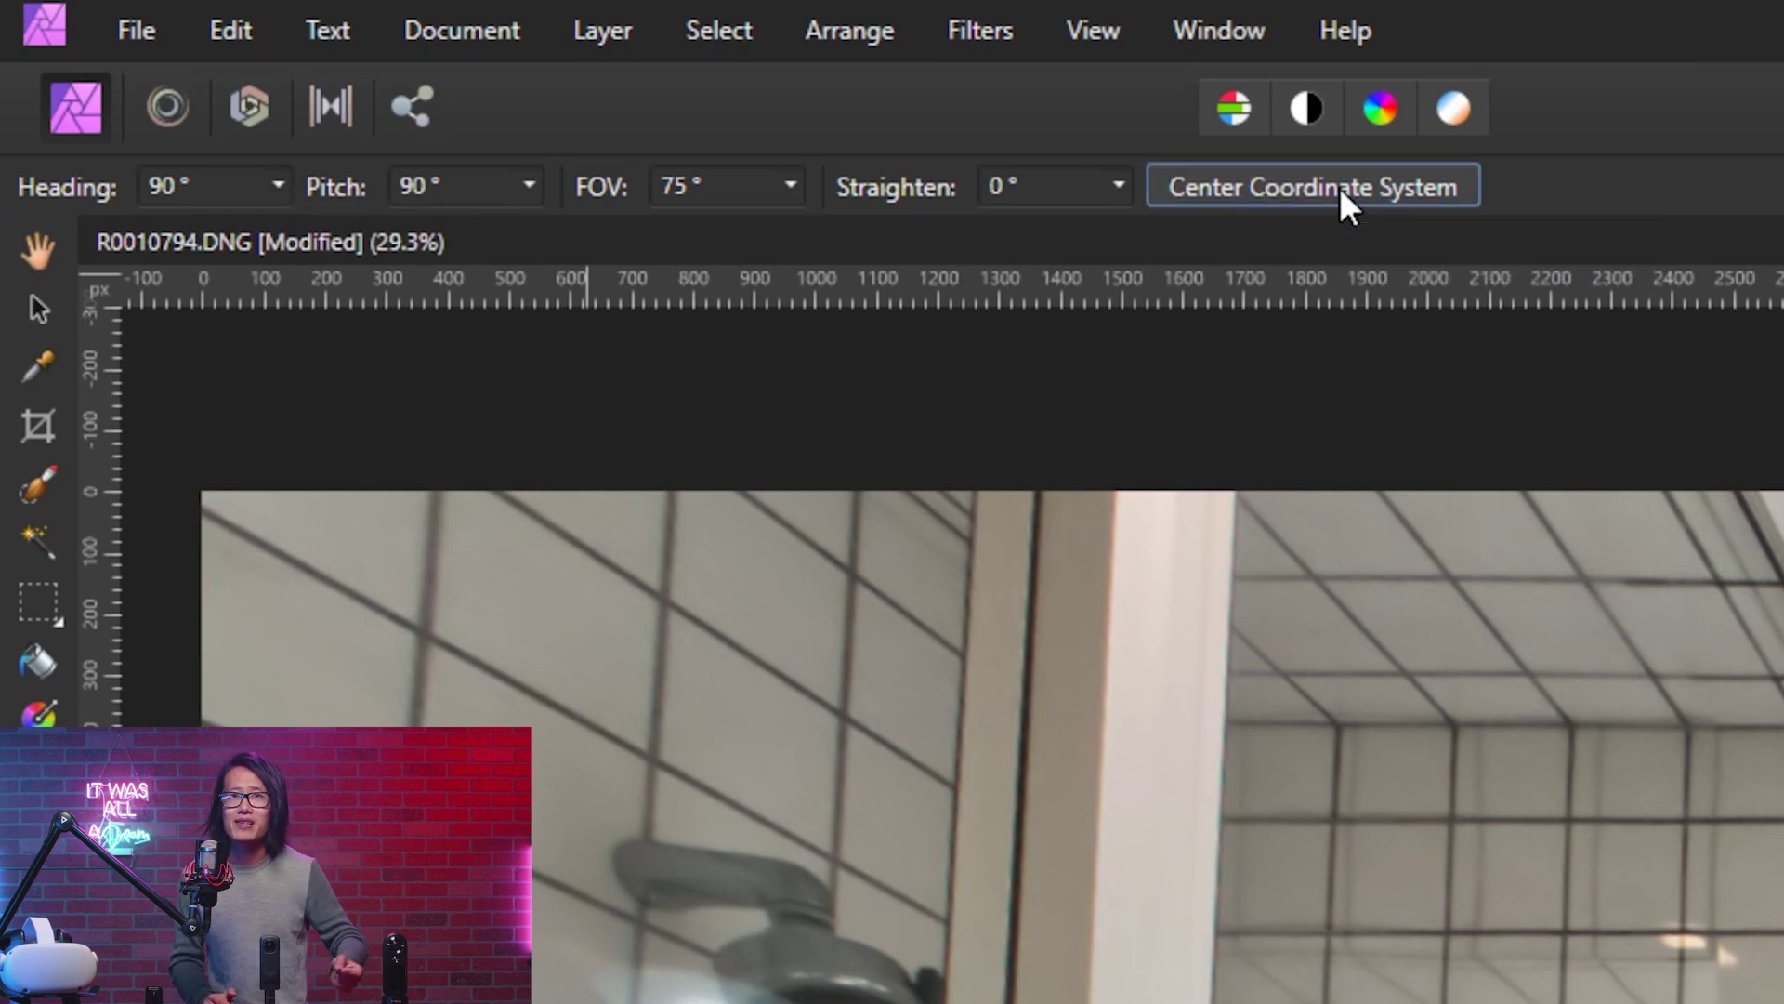
pyautogui.click(277, 187)
pyautogui.moveTo(284, 233); pyautogui.dragTo(356, 231)
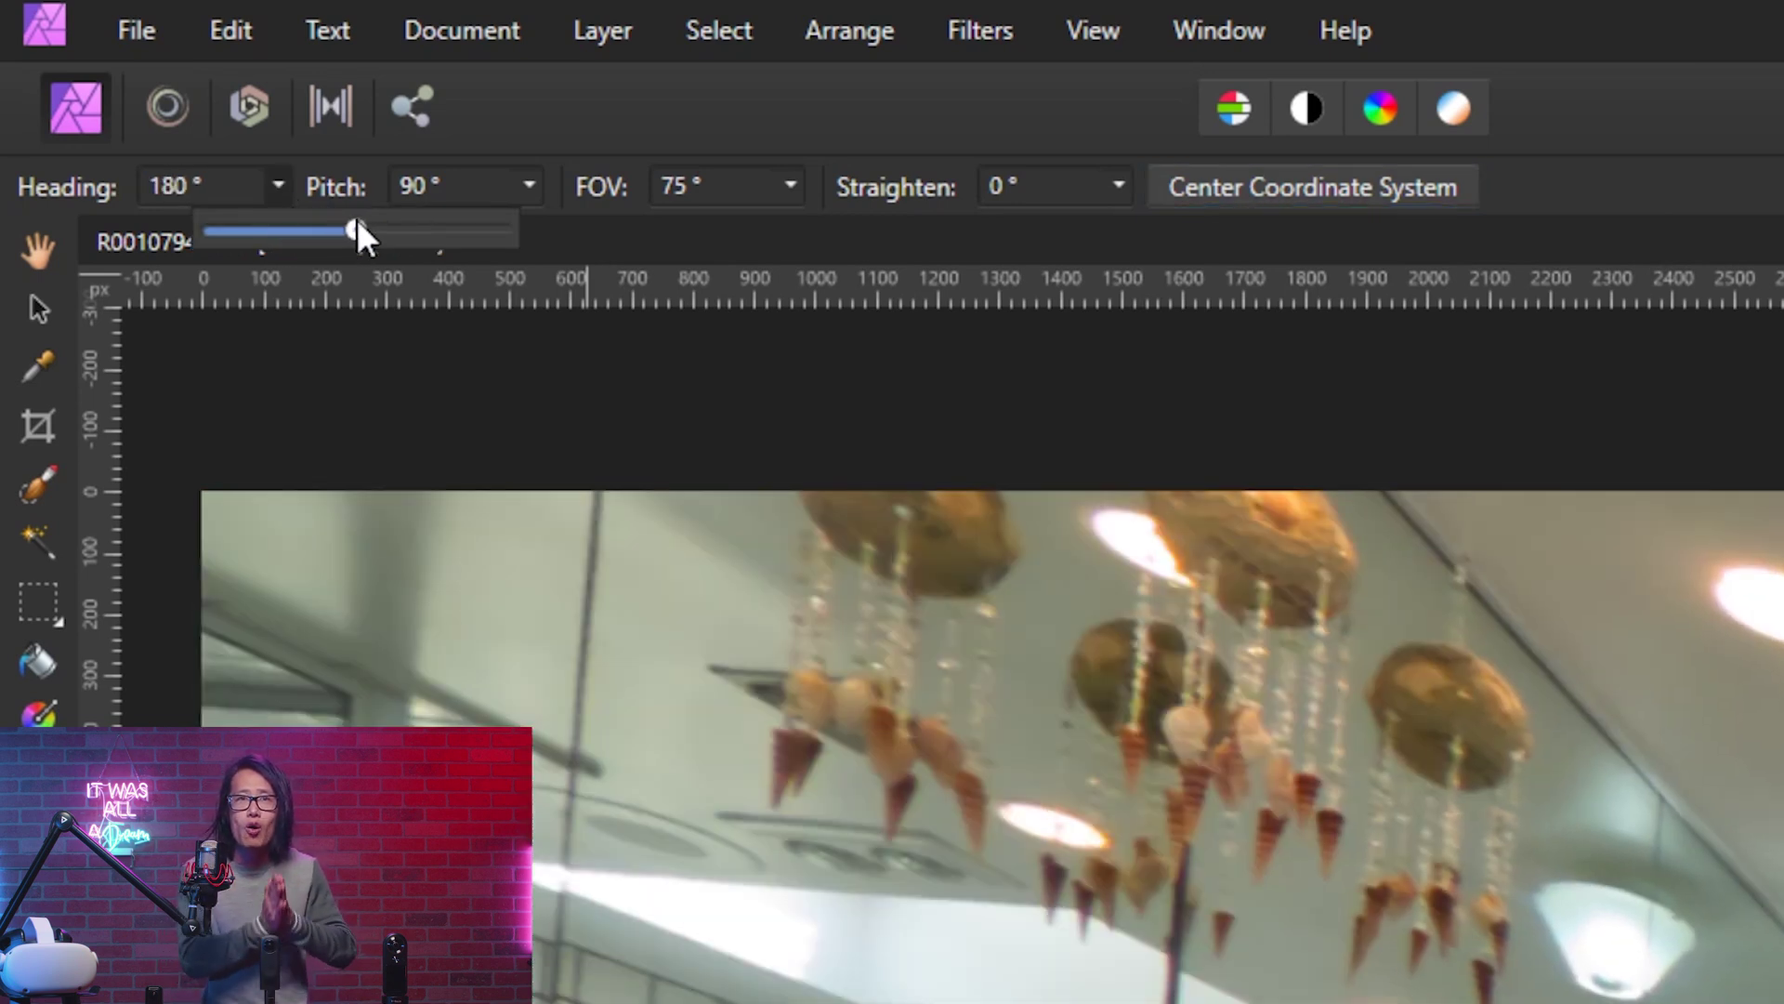
pyautogui.click(1117, 187)
pyautogui.moveTo(1129, 237); pyautogui.dragTo(1114, 237)
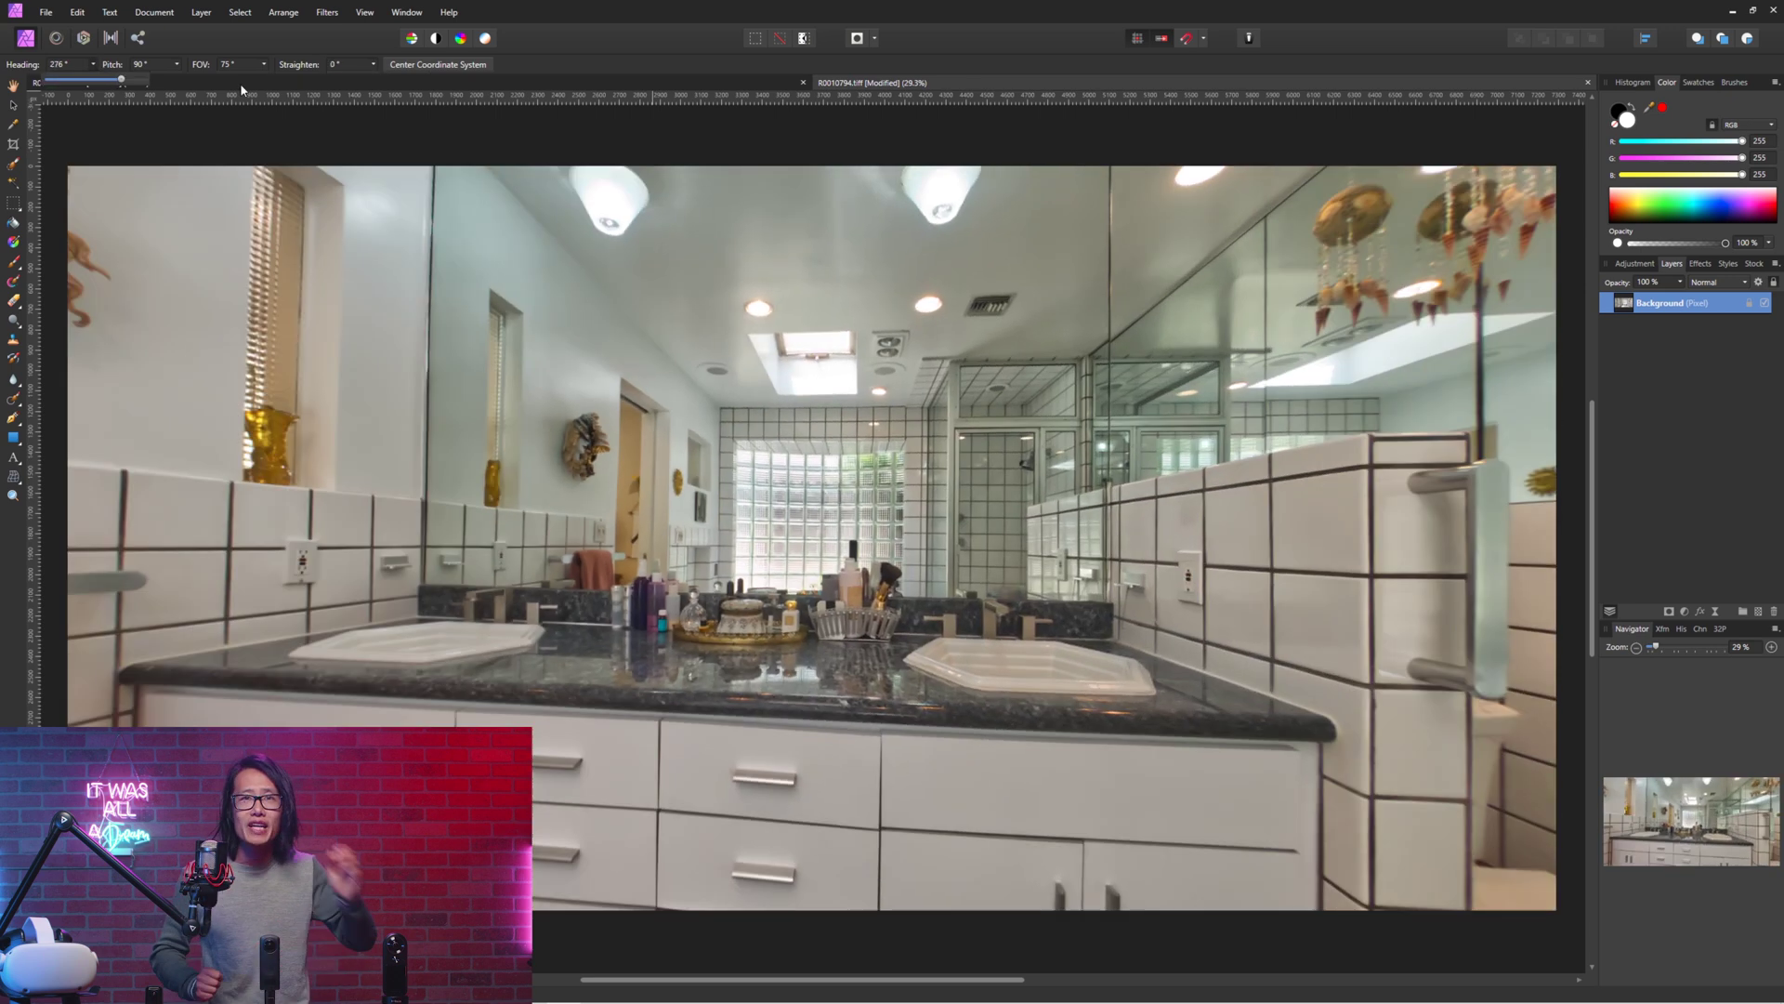
# Turn the heading to the sink wall and back to the bathtub window at 91°, straightening the horizon in these views
pyautogui.moveTo(372, 80); pyautogui.dragTo(376, 81)
pyautogui.click(94, 66)
pyautogui.moveTo(94, 80); pyautogui.dragTo(117, 80)
pyautogui.click(373, 65)
pyautogui.moveTo(375, 80); pyautogui.dragTo(378, 80)
pyautogui.click(94, 66)
pyautogui.moveTo(104, 80); pyautogui.dragTo(34, 80)
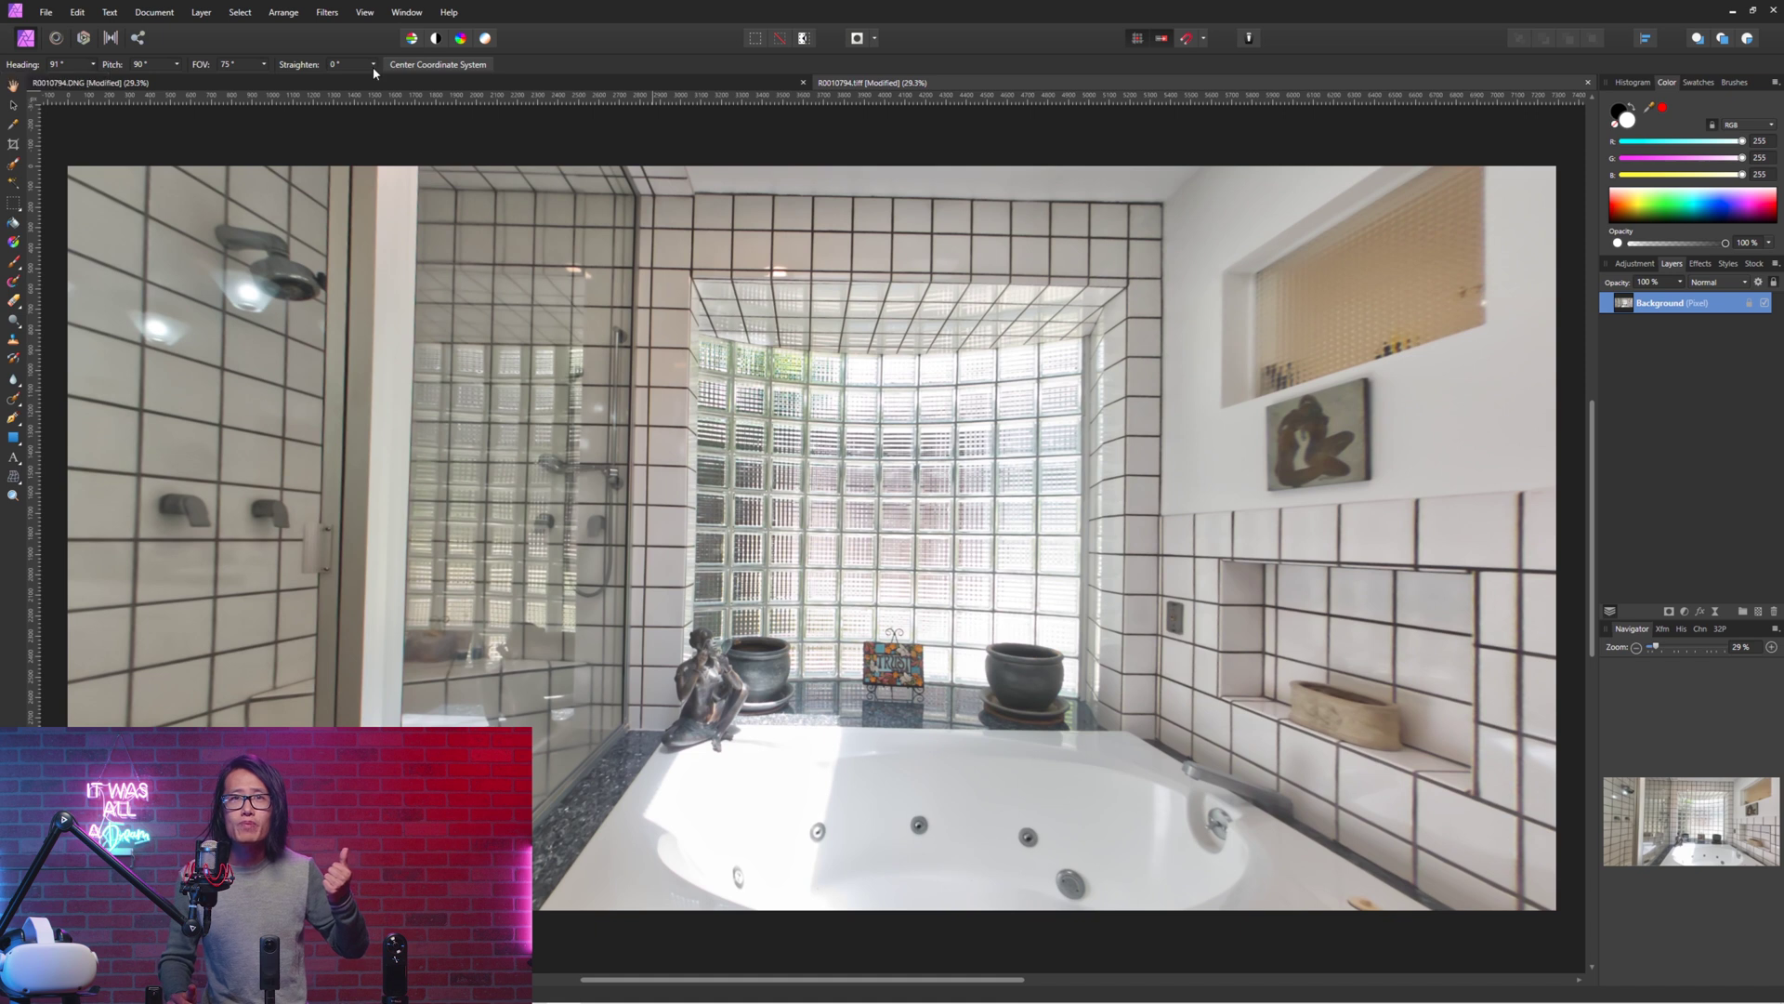
pyautogui.click(375, 66)
pyautogui.moveTo(376, 80); pyautogui.dragTo(377, 80)
# Remove the live projection after levelling all directions, and apply the equirectangular projection again to the panorama
pyautogui.click(201, 12)
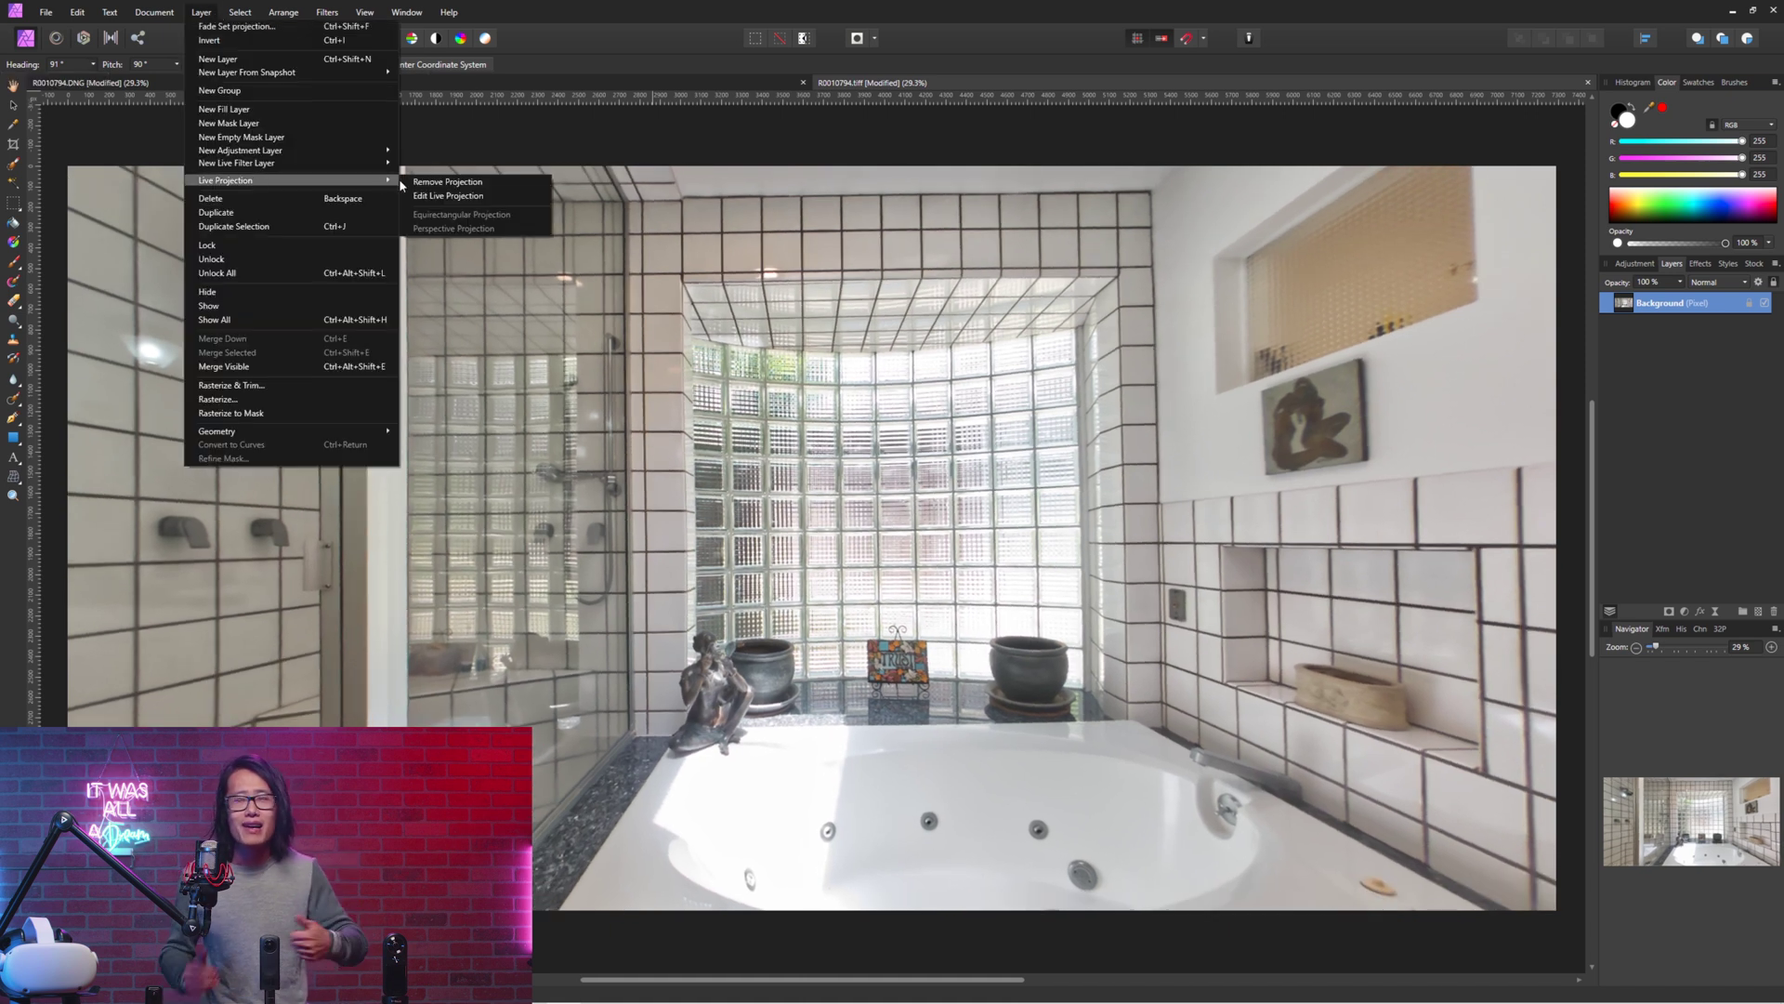
pyautogui.click(465, 220)
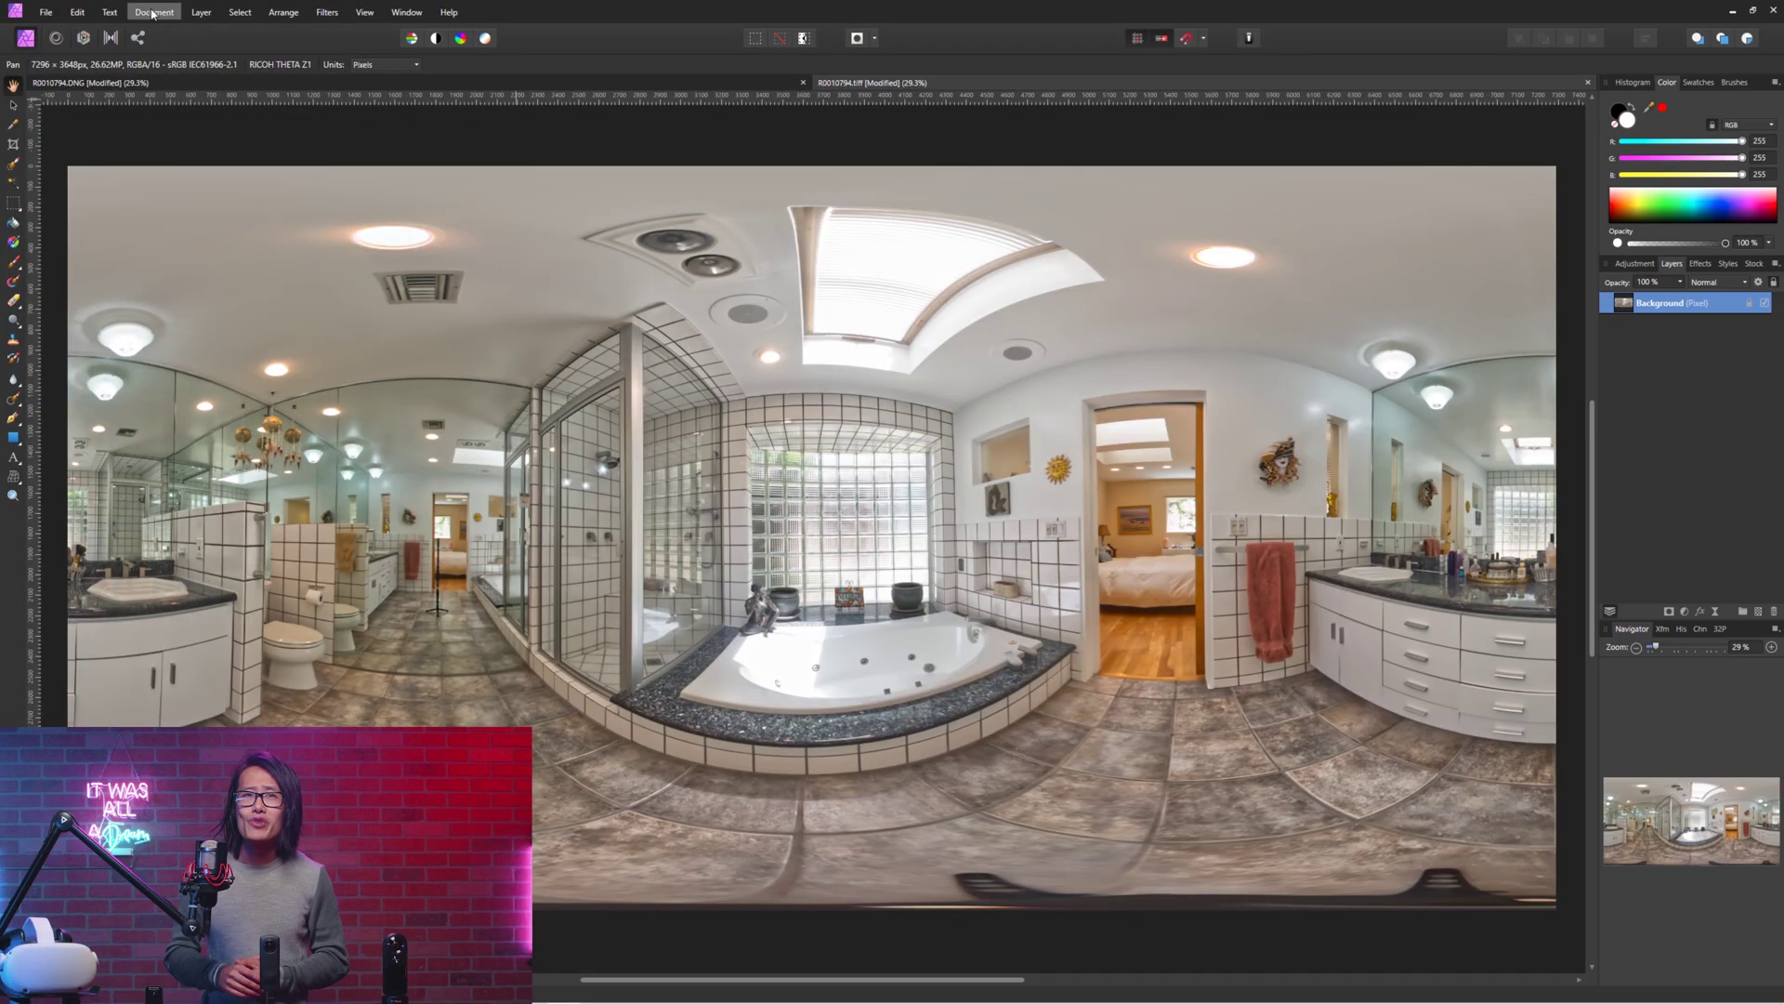
pyautogui.click(201, 12)
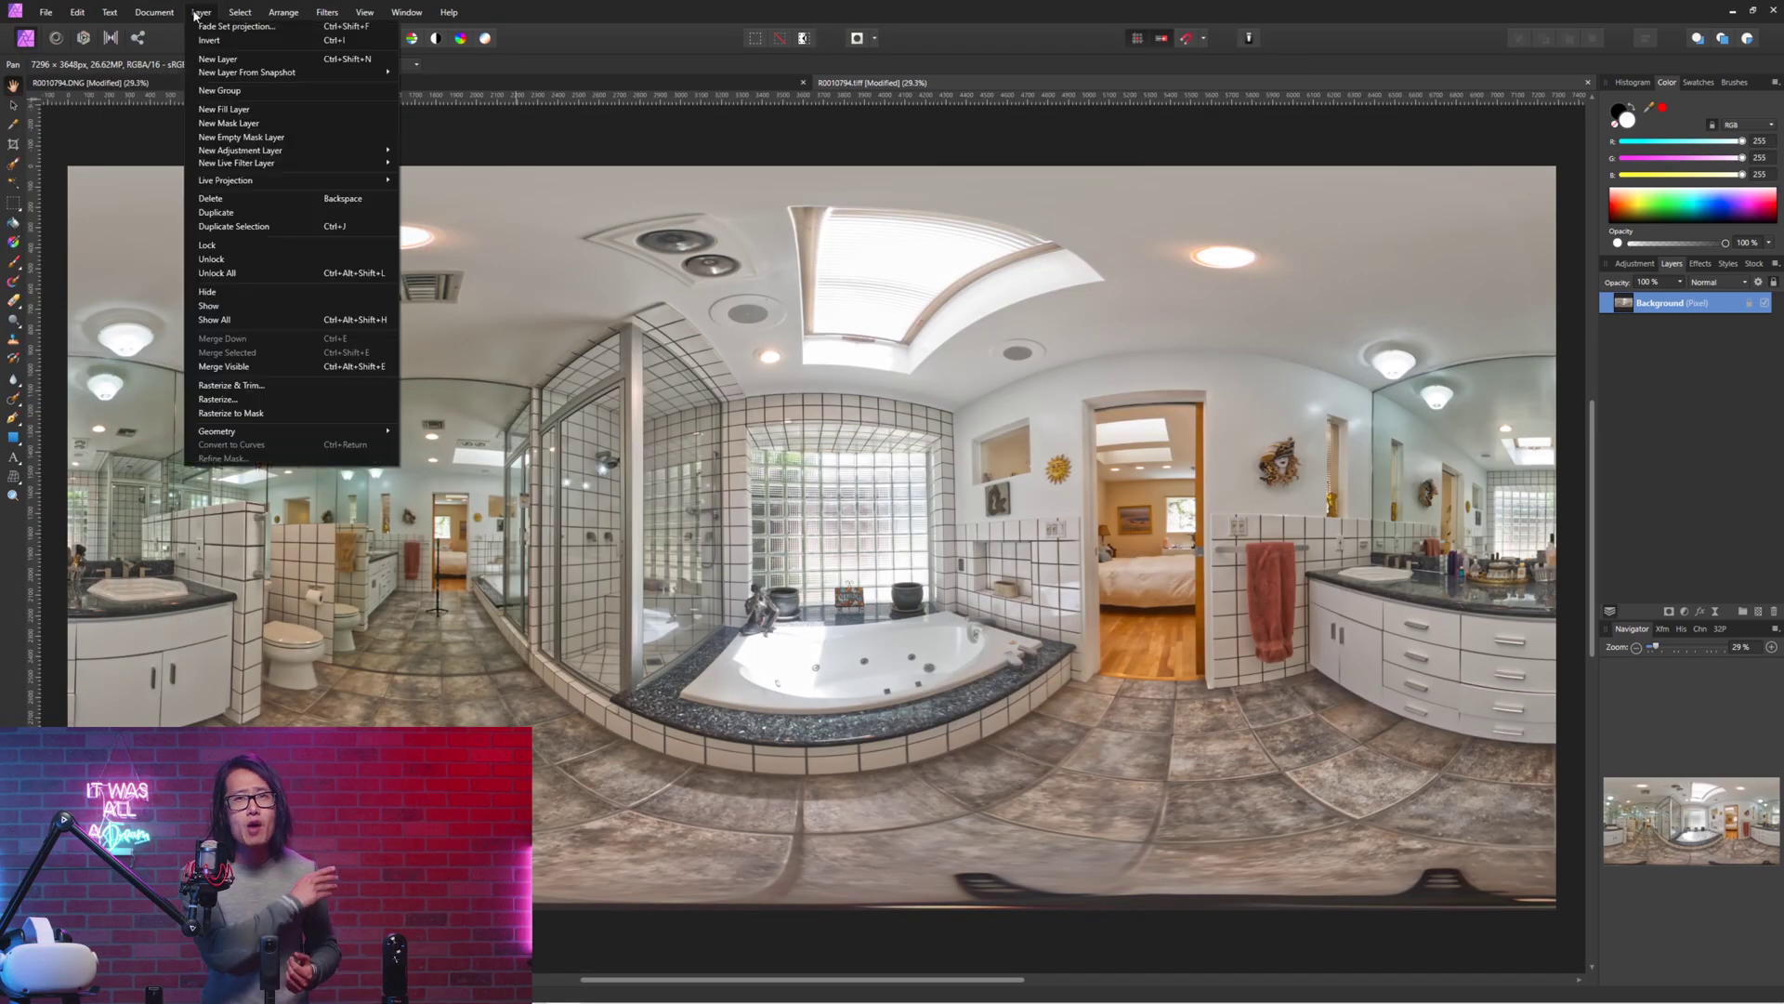
pyautogui.click(460, 212)
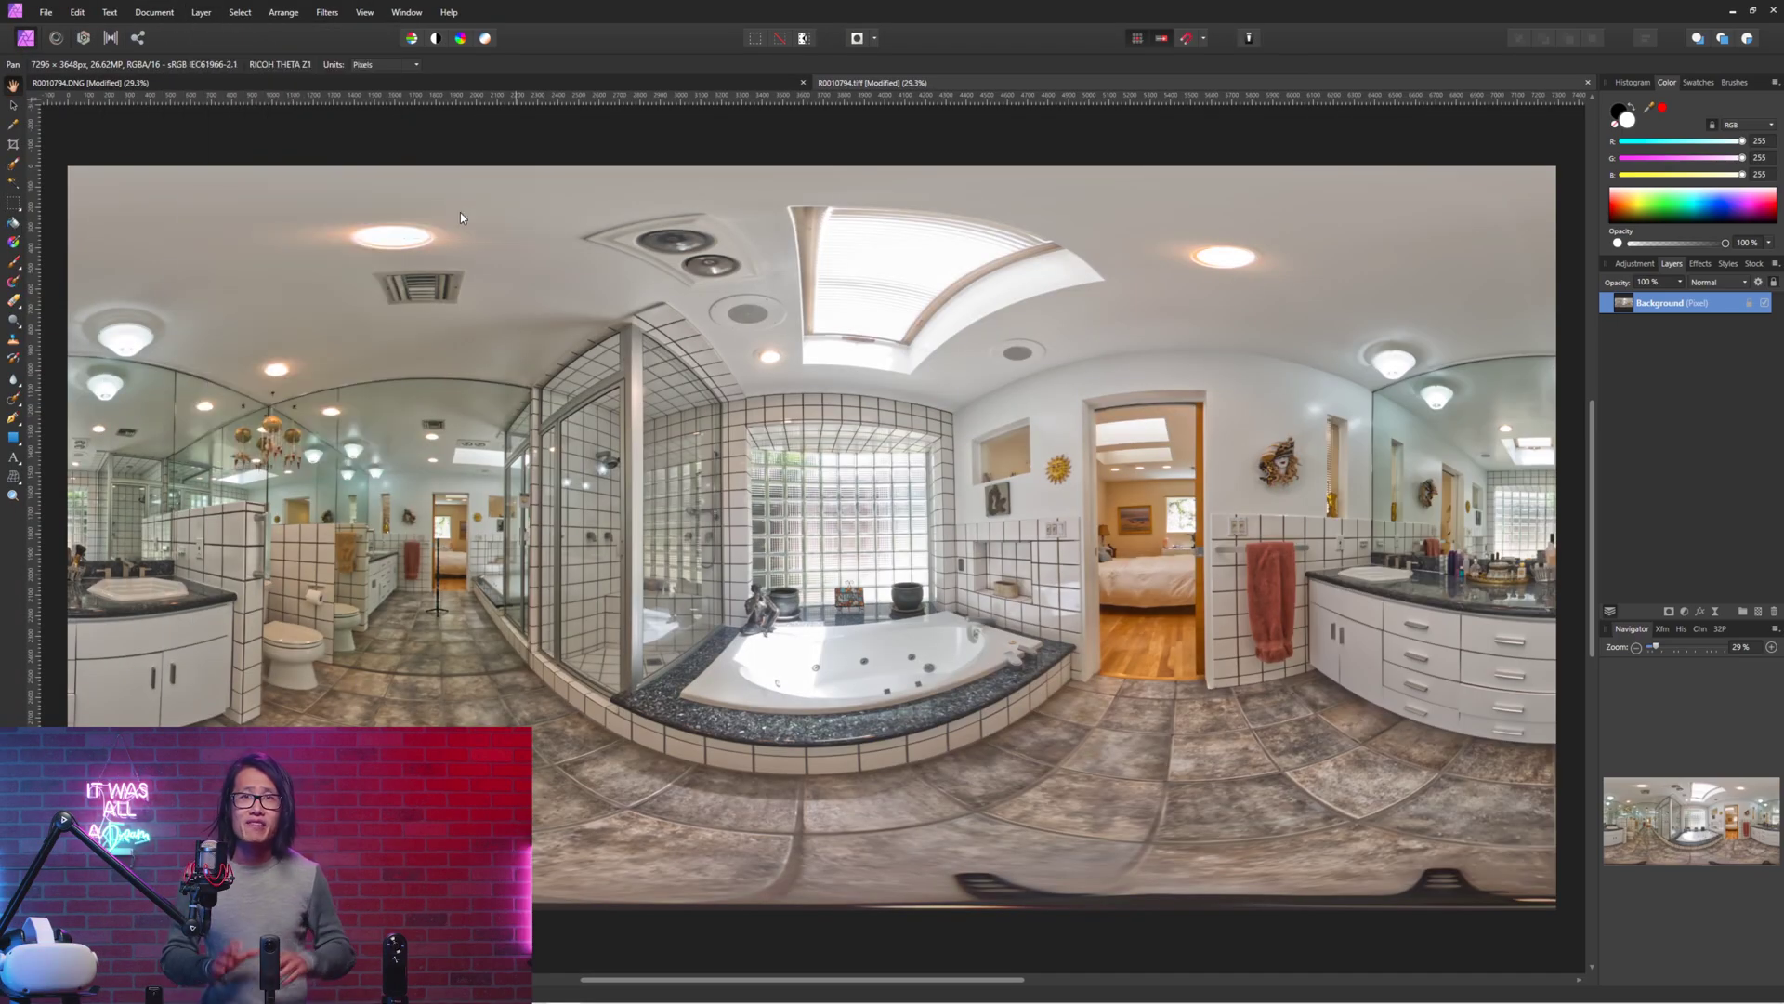
# Erase the tripod from the tiled floor with the Inpainting Brush Tool at a width of about 257 px
pyautogui.moveTo(789, 488); pyautogui.dragTo(787, 859)
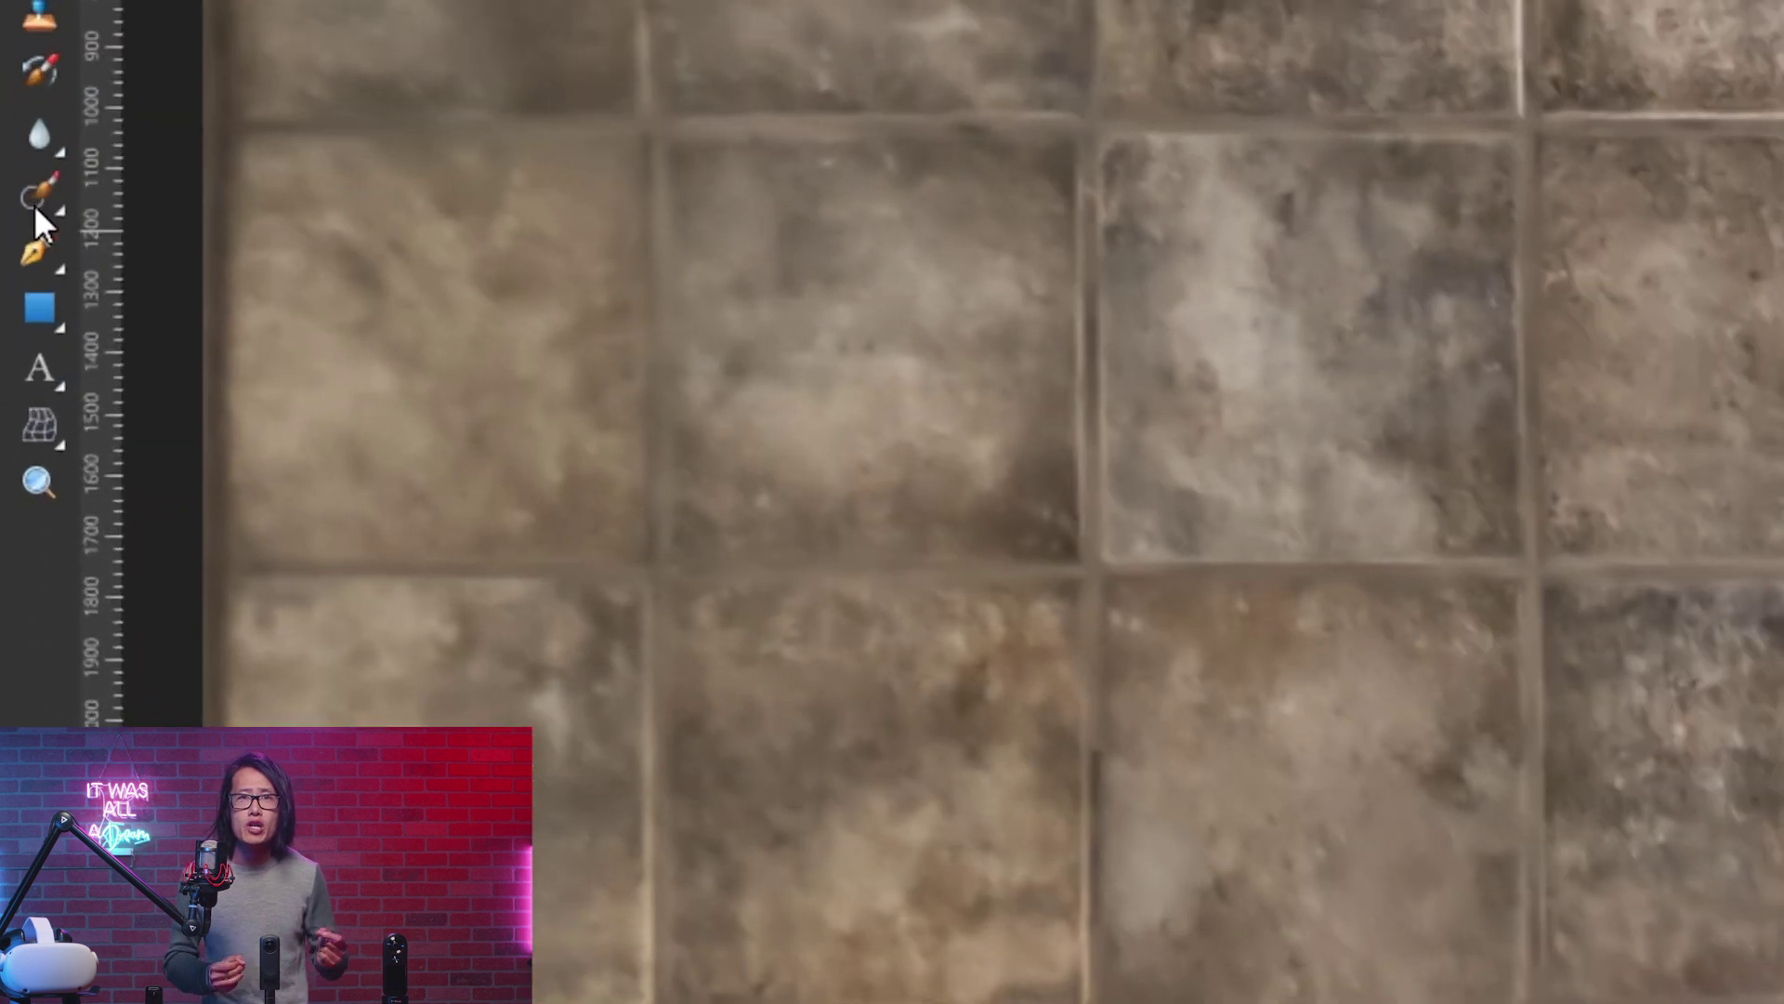
pyautogui.click(11, 398)
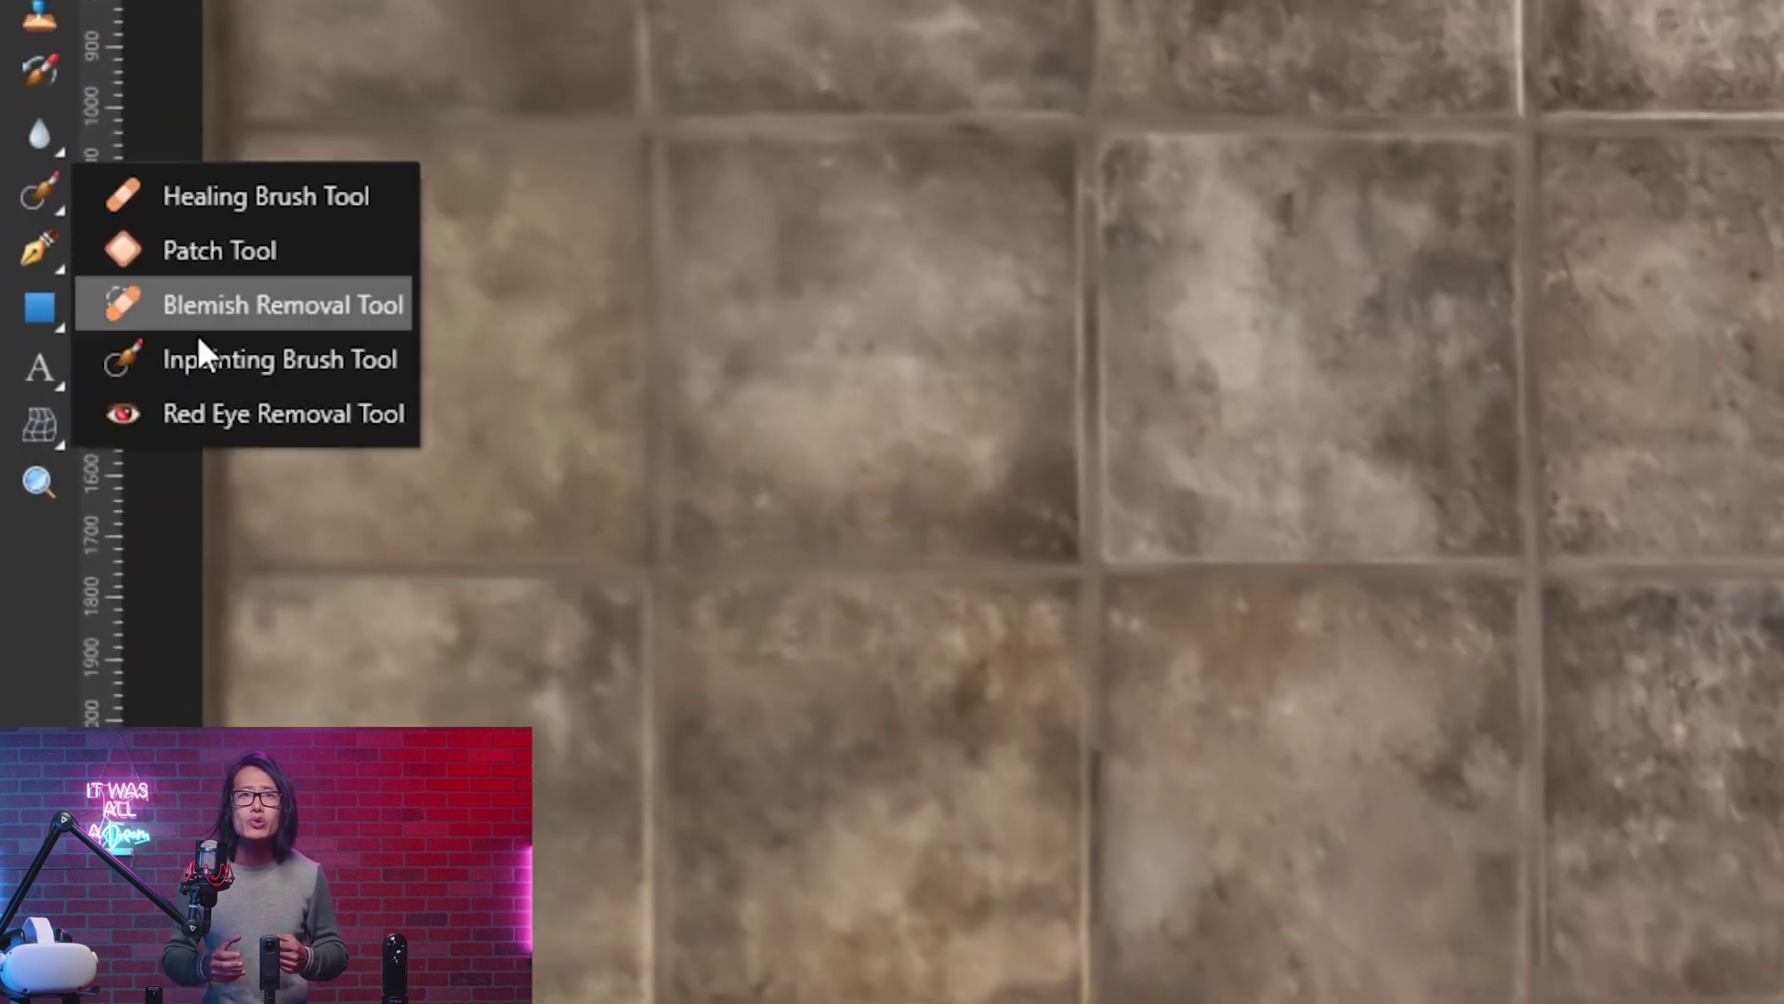
pyautogui.click(252, 360)
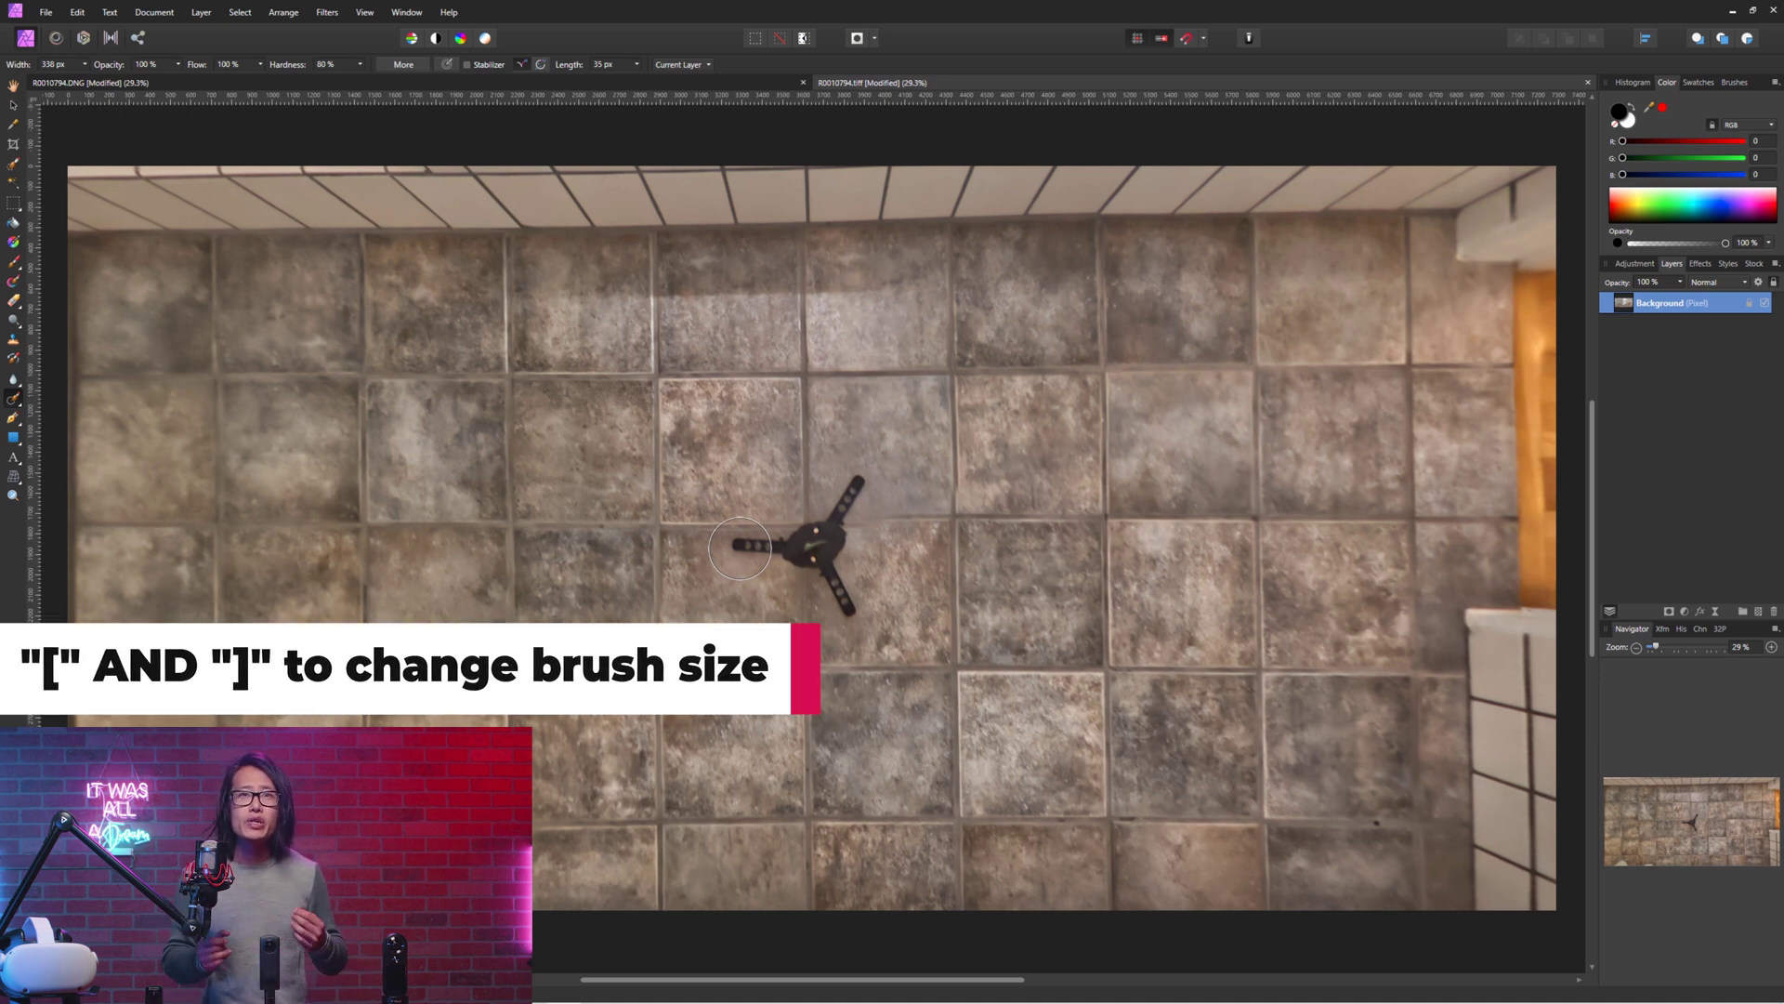
pyautogui.press('[')
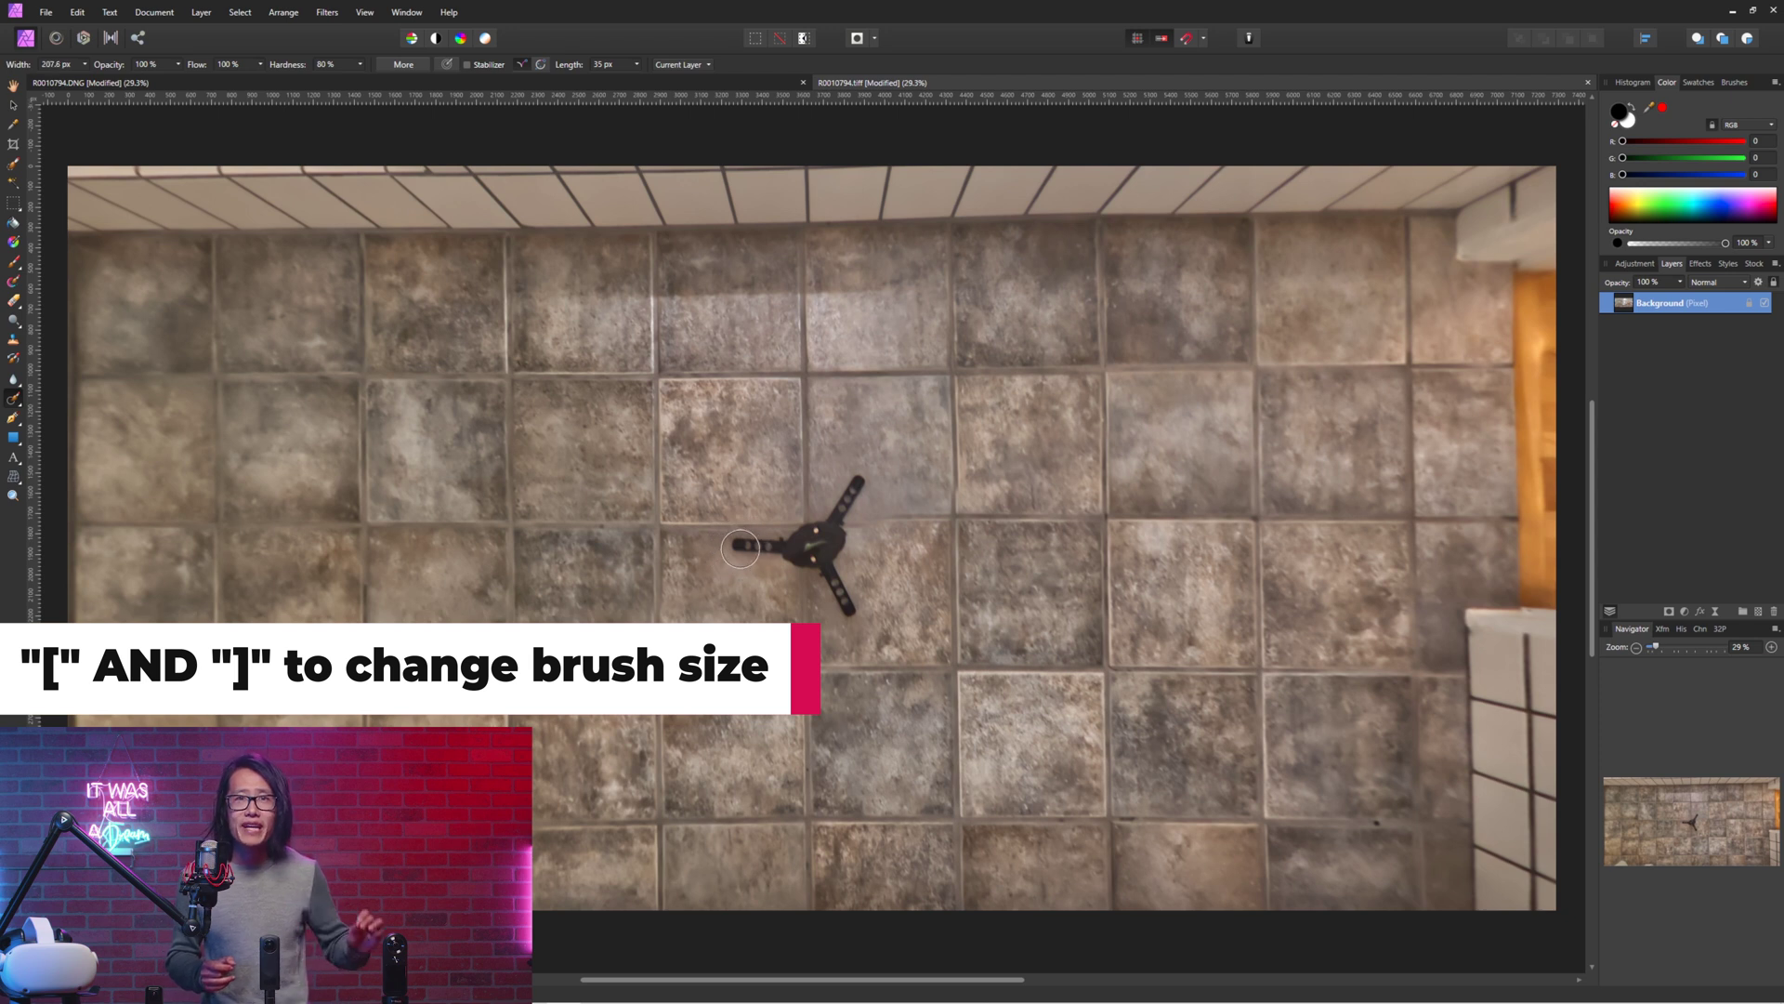
pyautogui.press('[')
pyautogui.press('[')
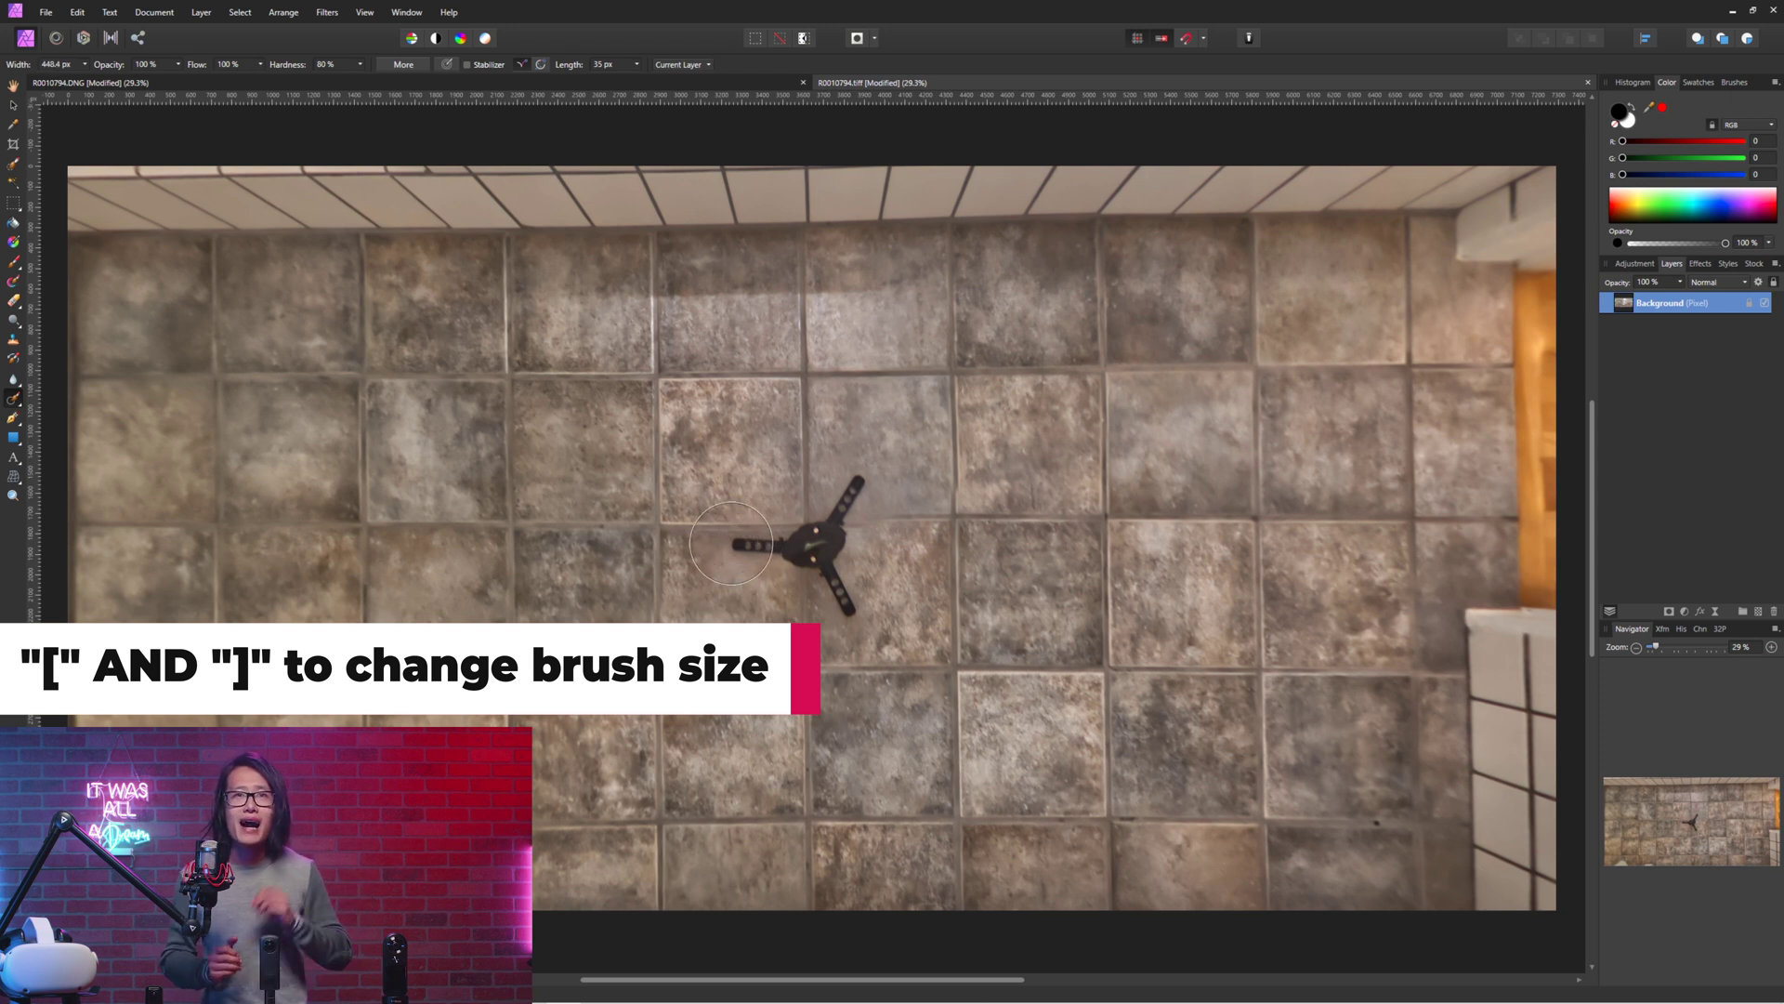
pyautogui.press(']')
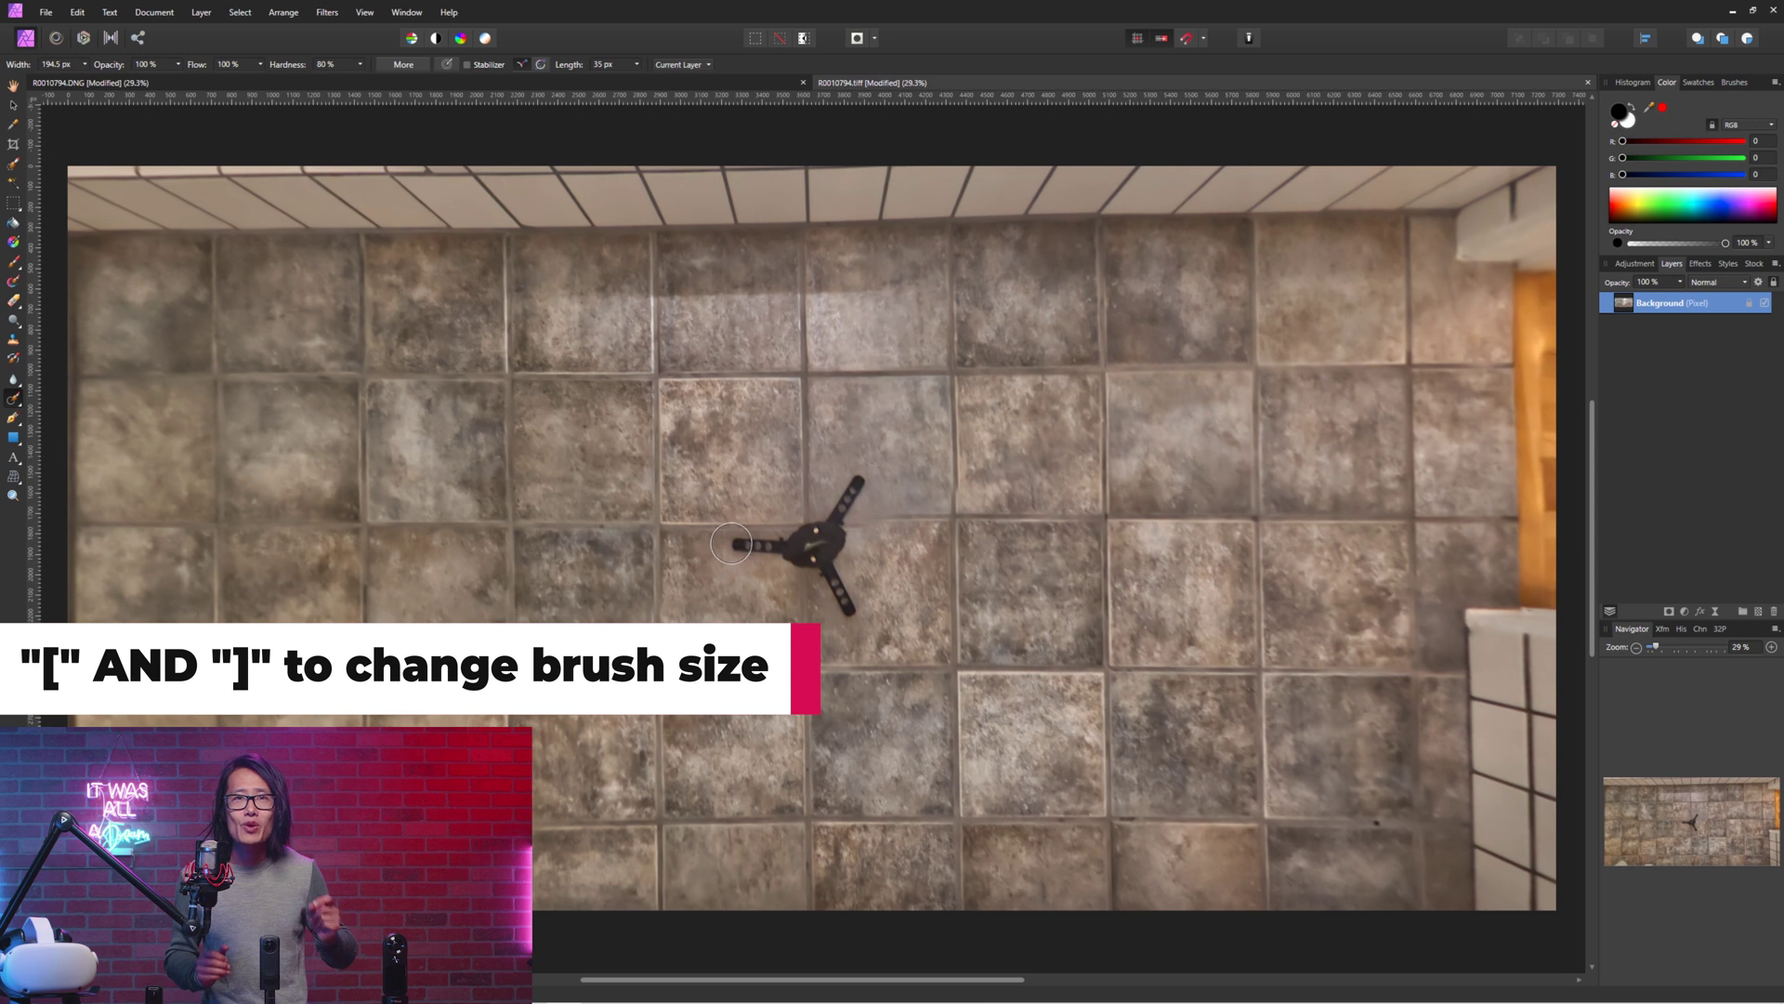
pyautogui.press(']')
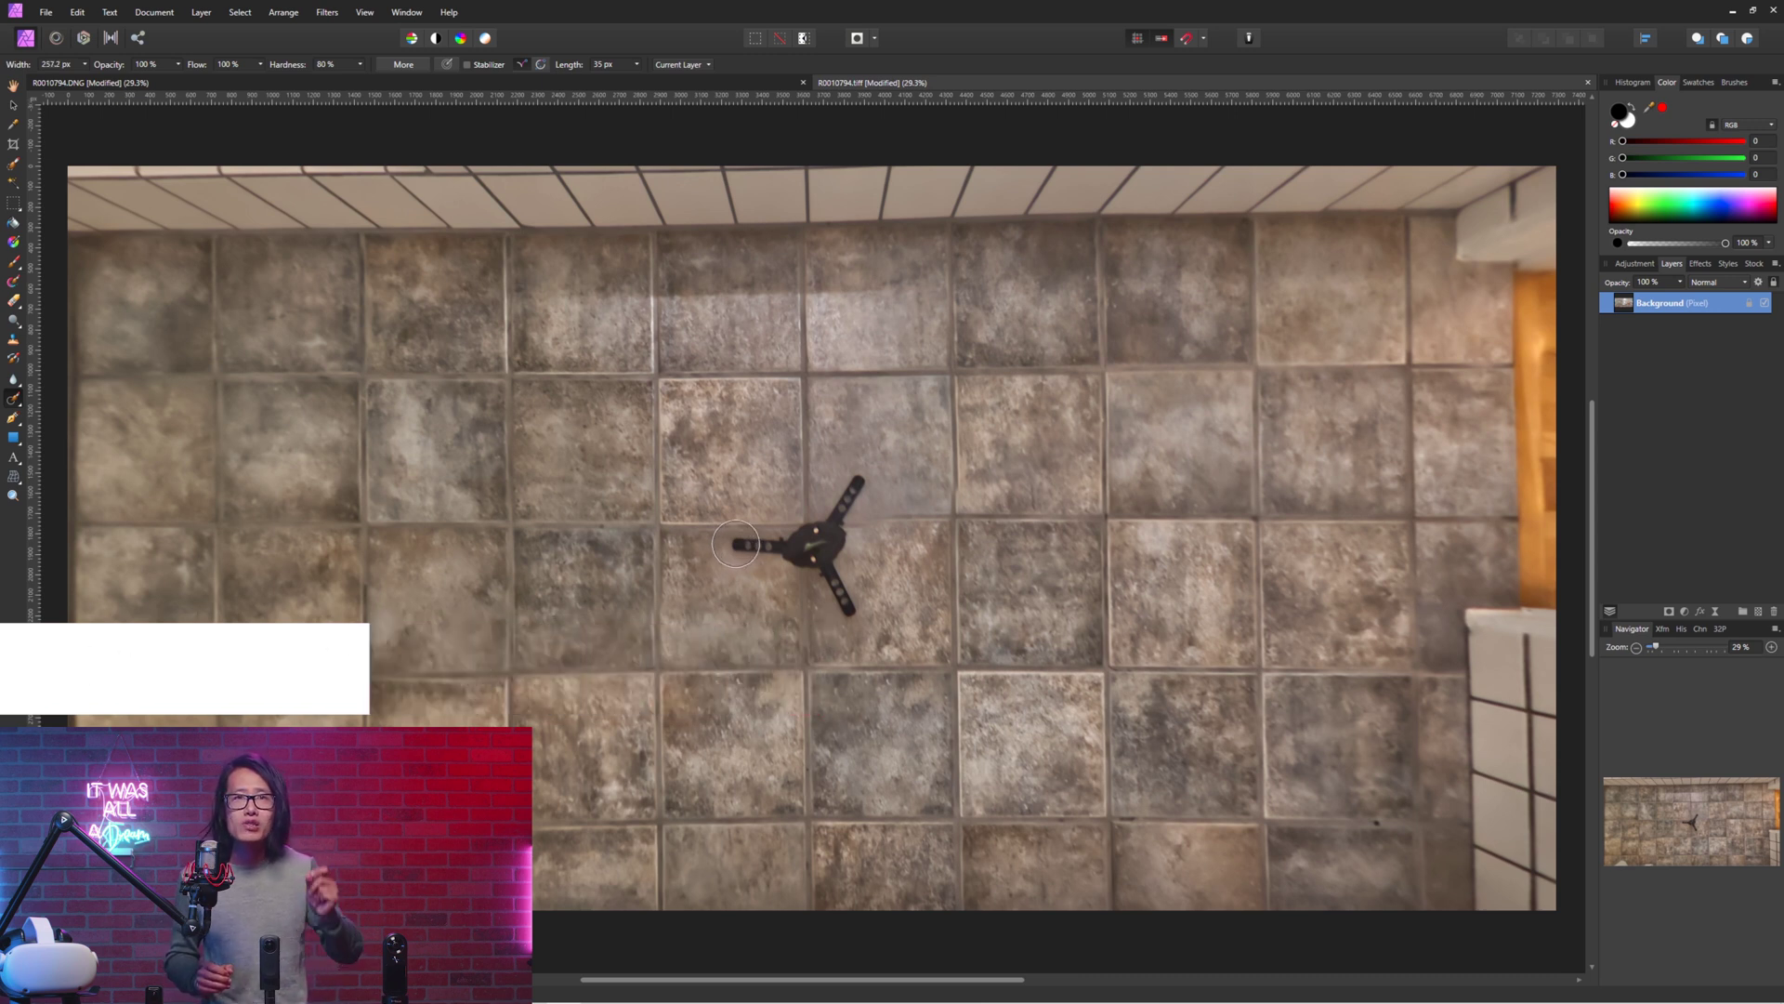
pyautogui.moveTo(736, 546)
pyautogui.mouseDown()
pyautogui.moveTo(827, 545)
pyautogui.moveTo(854, 491)
pyautogui.moveTo(828, 546)
pyautogui.moveTo(847, 612)
pyautogui.mouseUp()
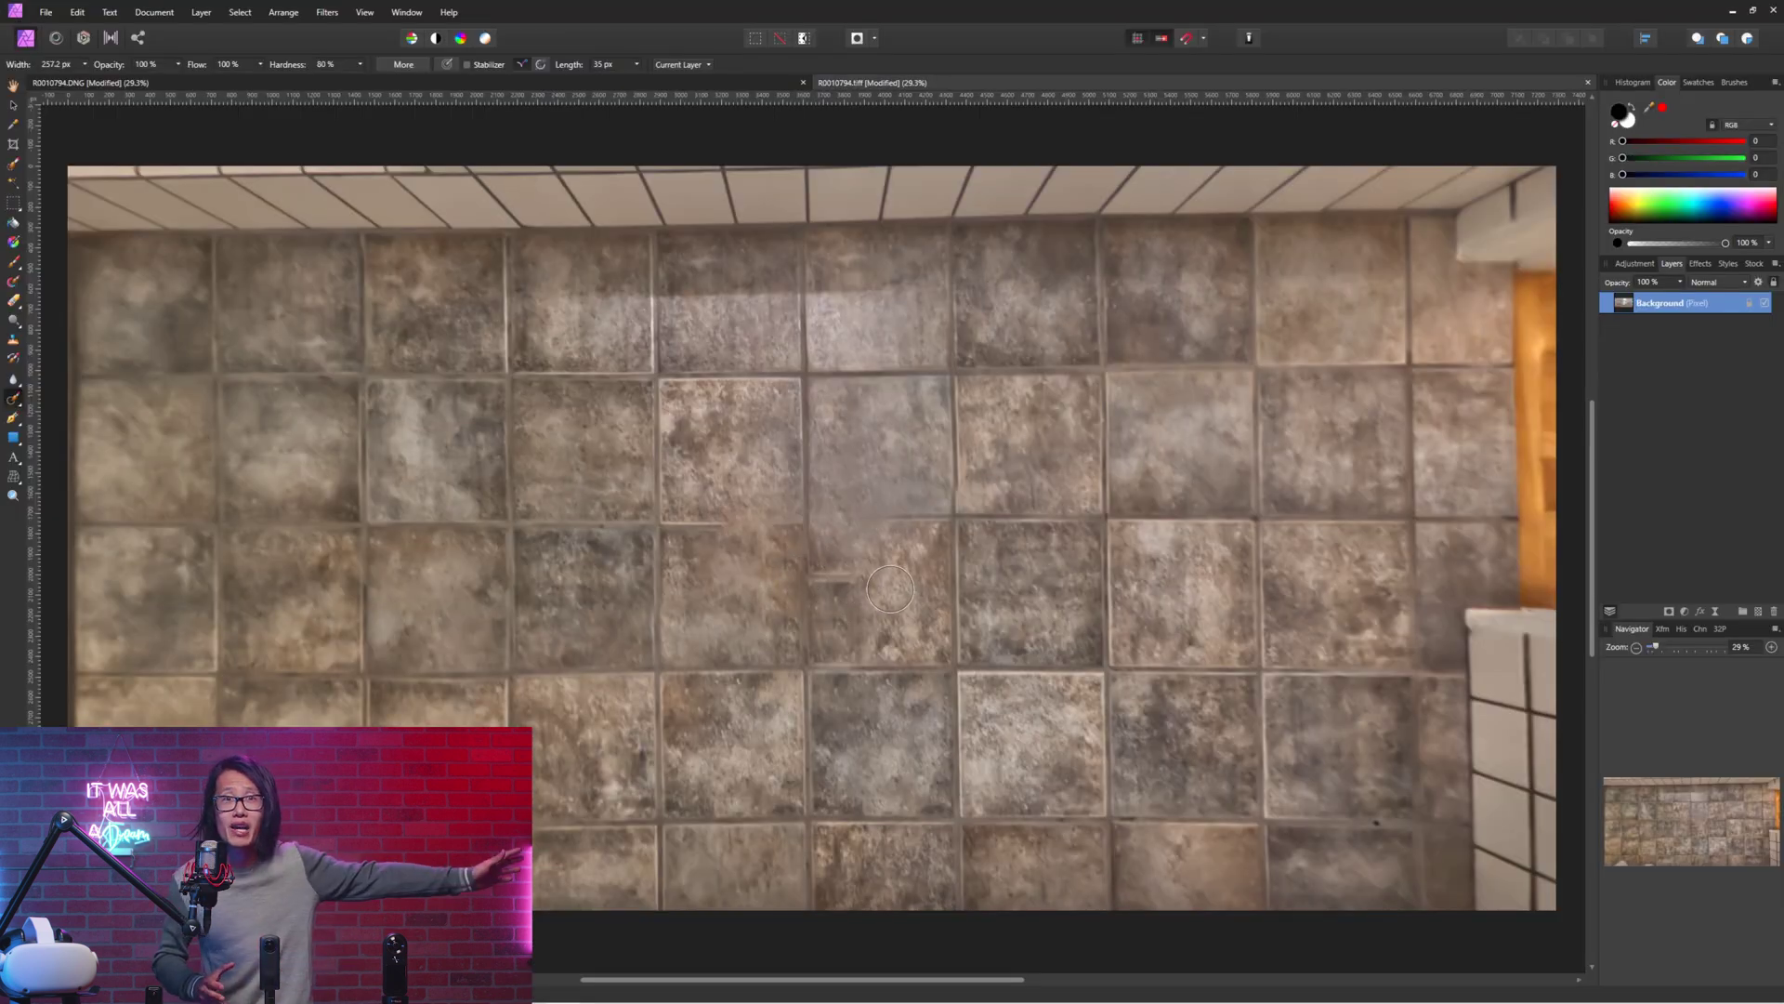
# Pick the Healing Brush Tool and sample the intact vertical grout line just above the repaired floor area
pyautogui.click(14, 342)
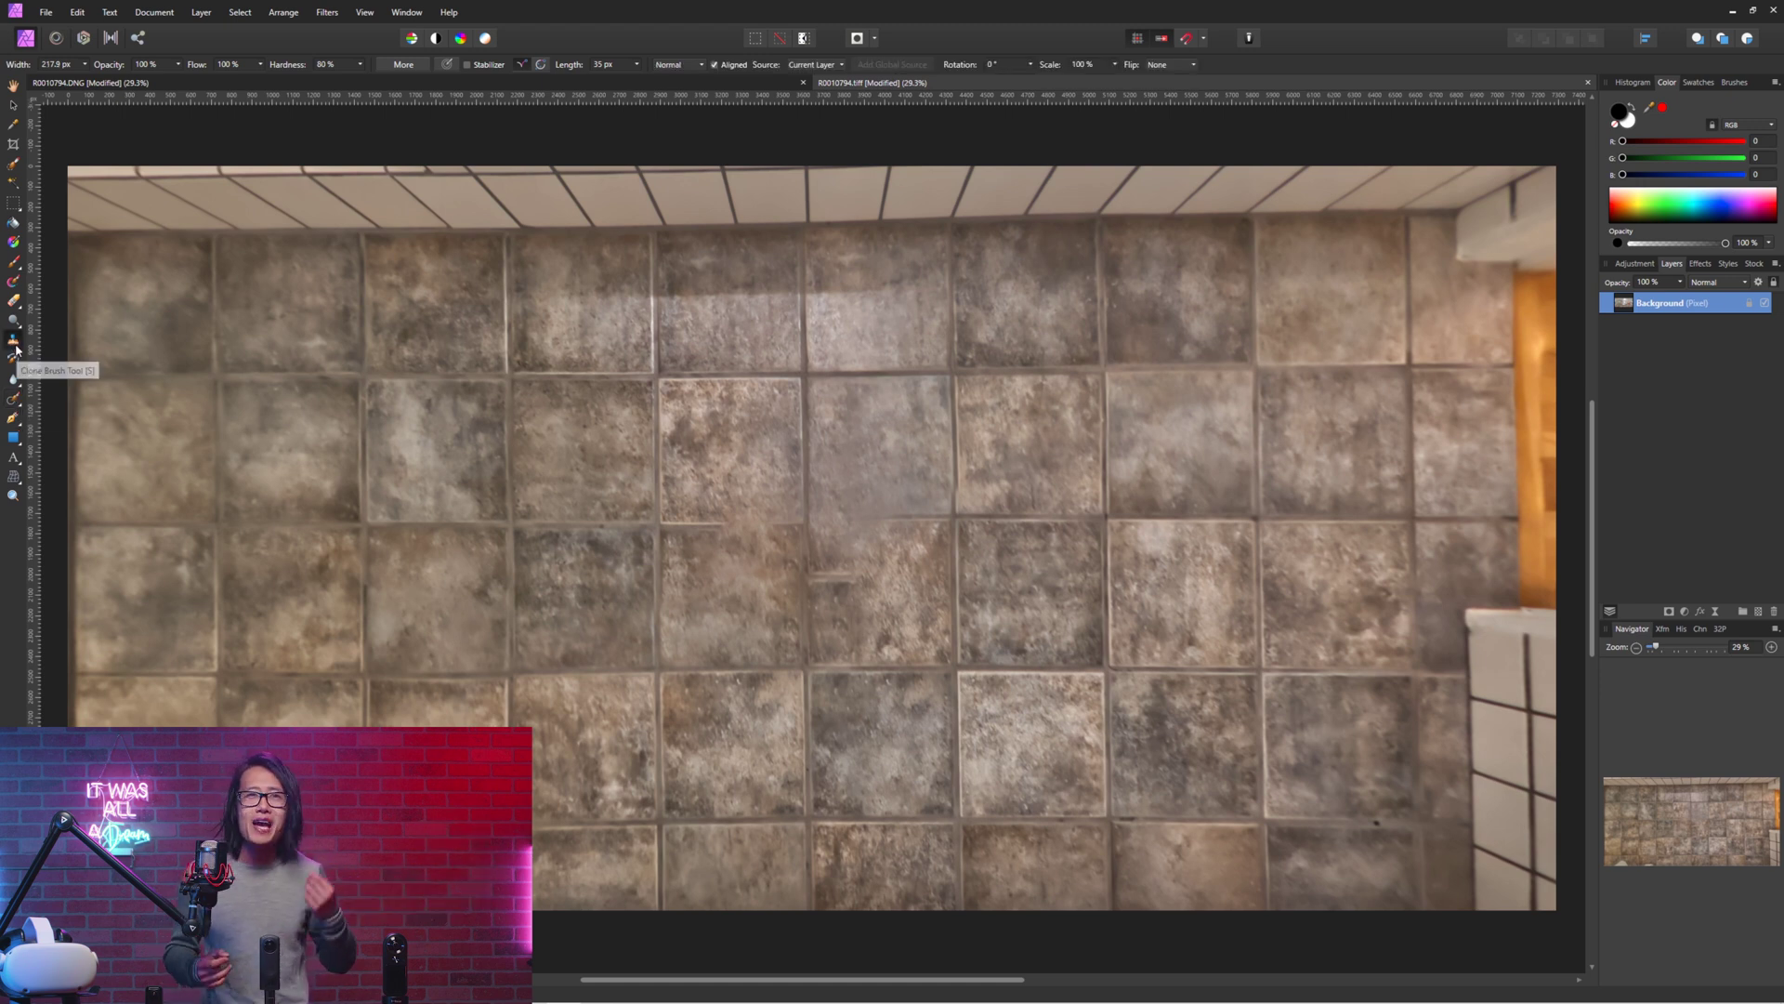
pyautogui.click(18, 400)
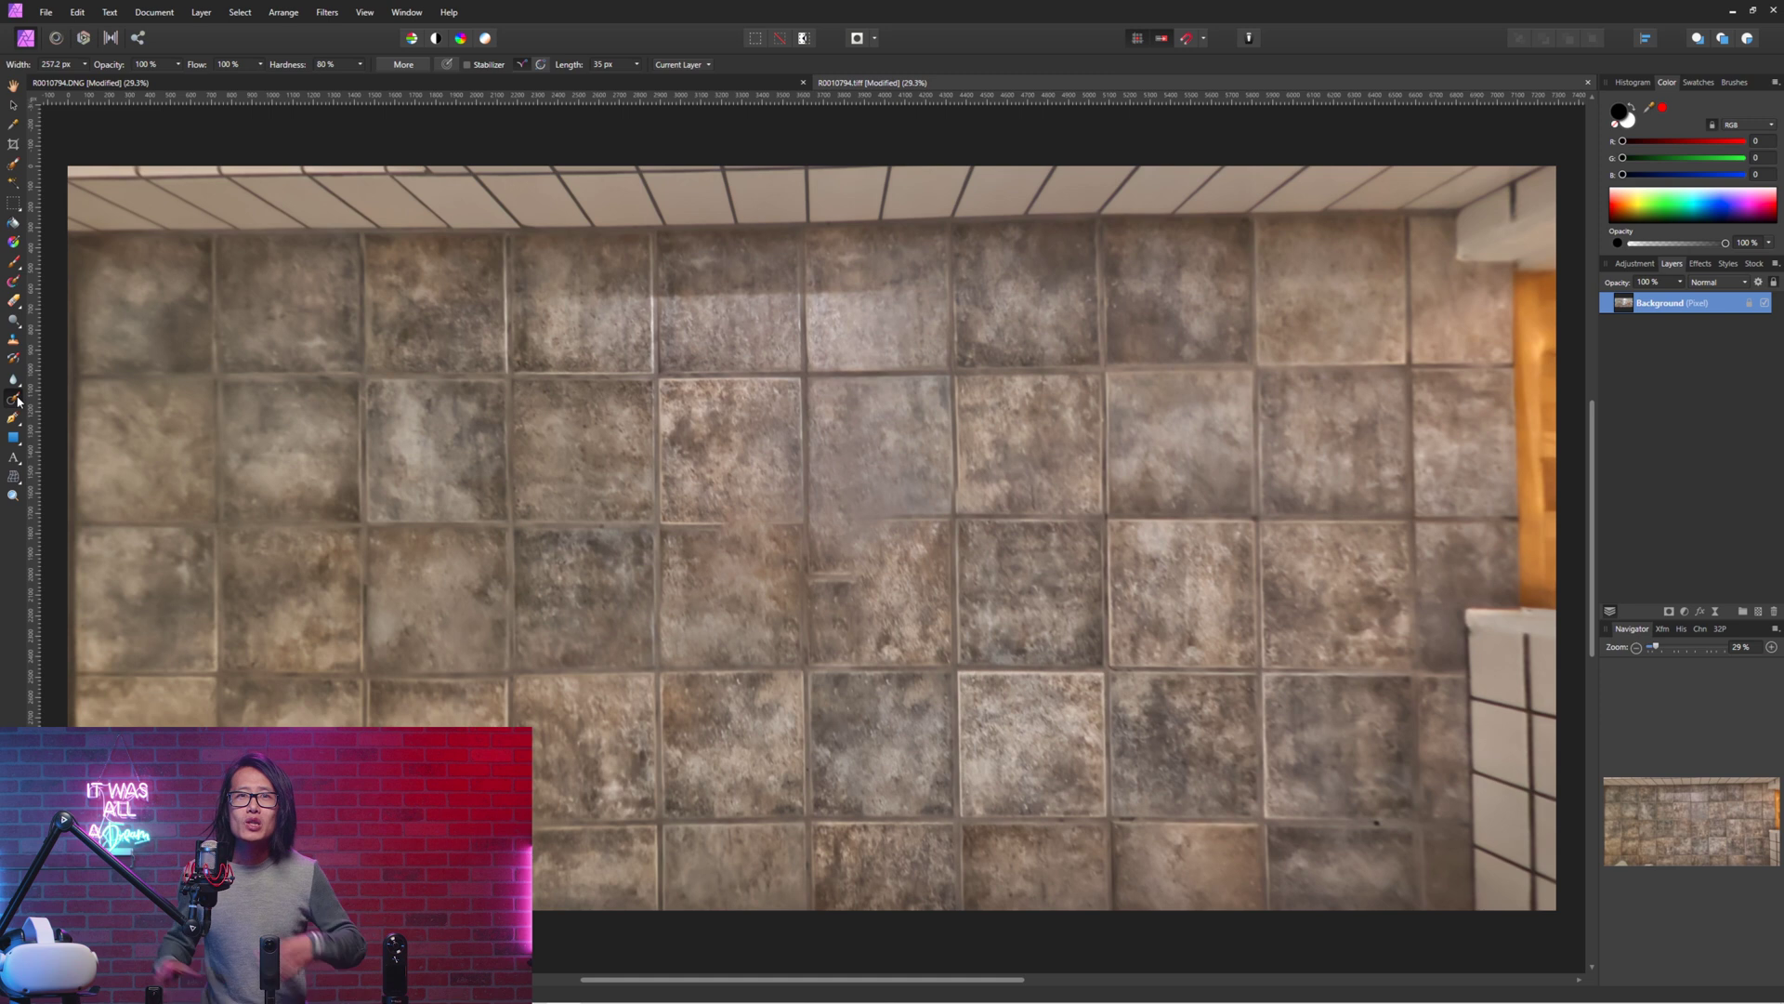
pyautogui.click(15, 401)
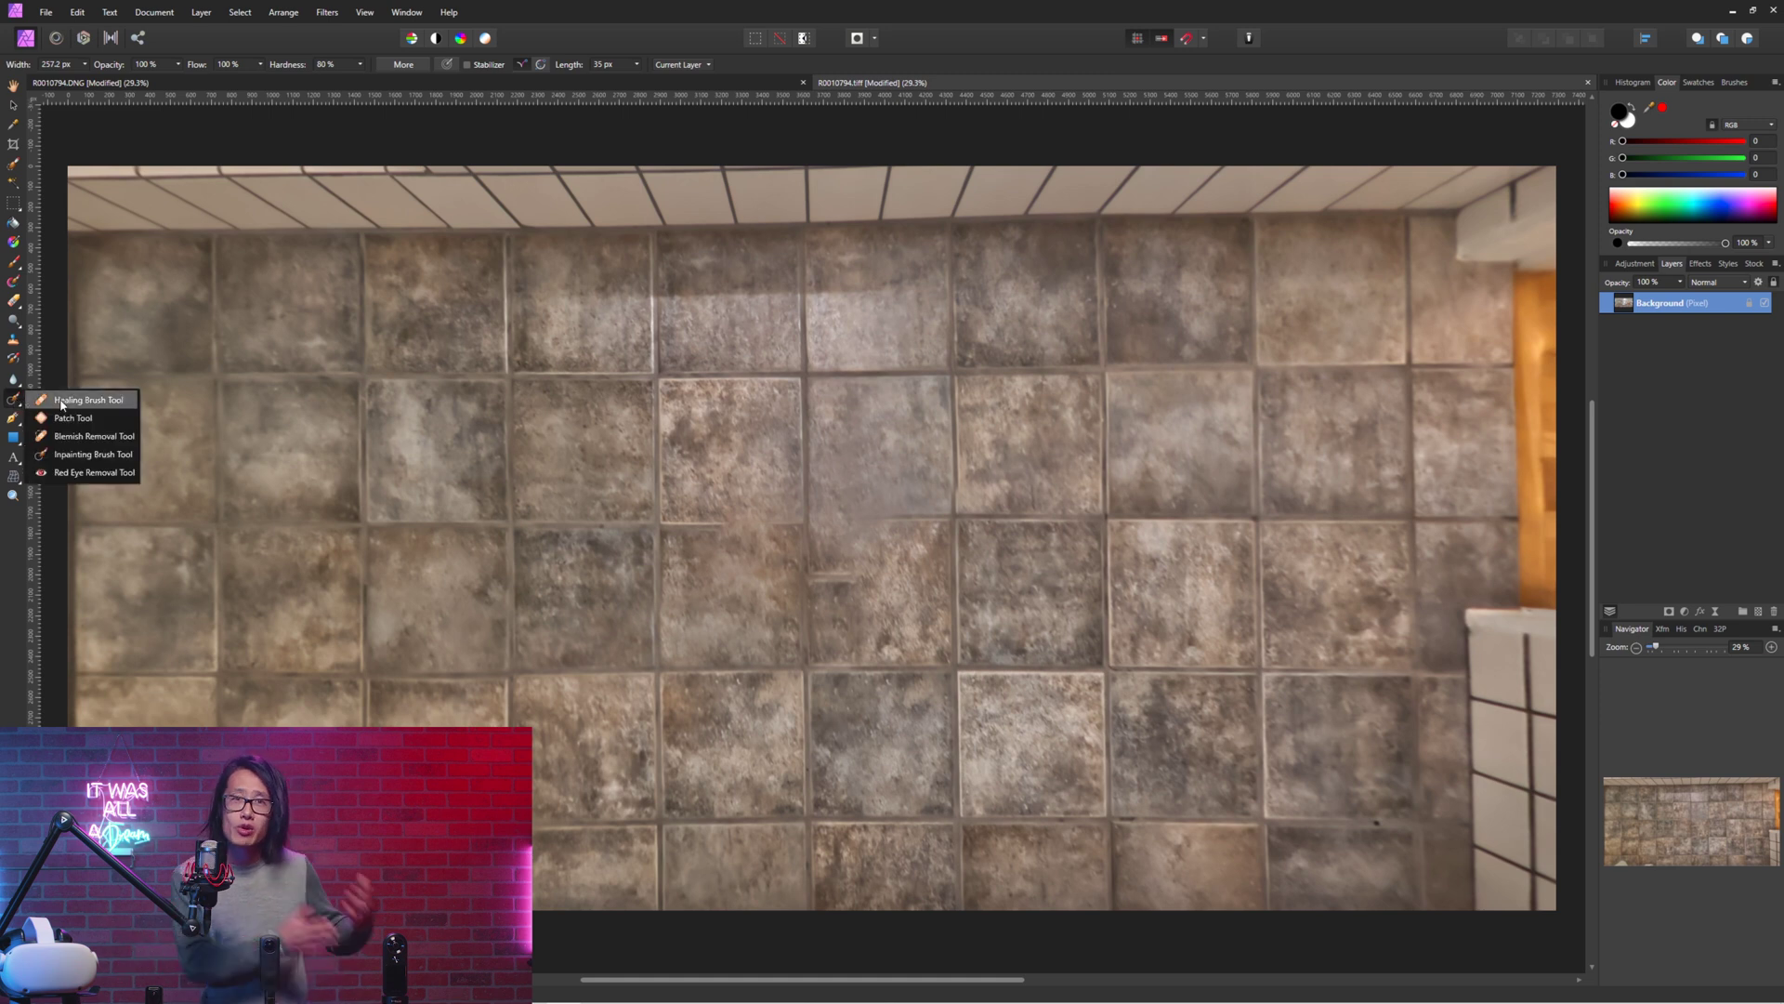
pyautogui.click(61, 402)
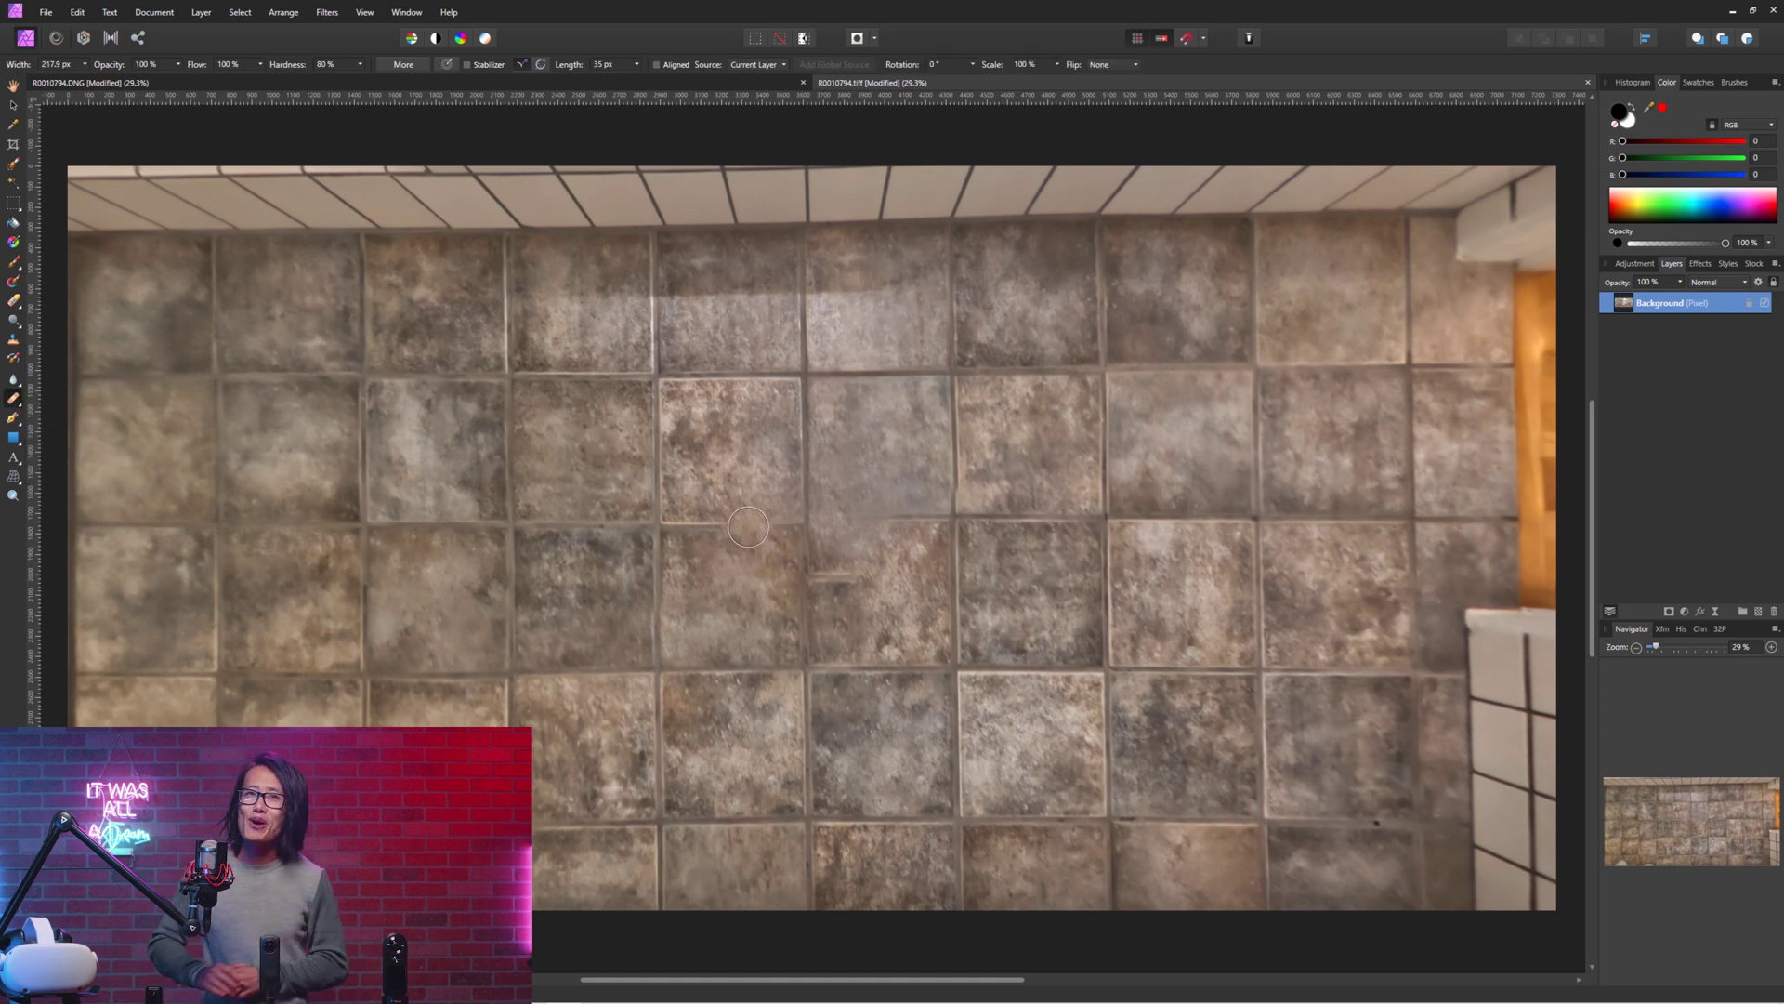
pyautogui.press('[')
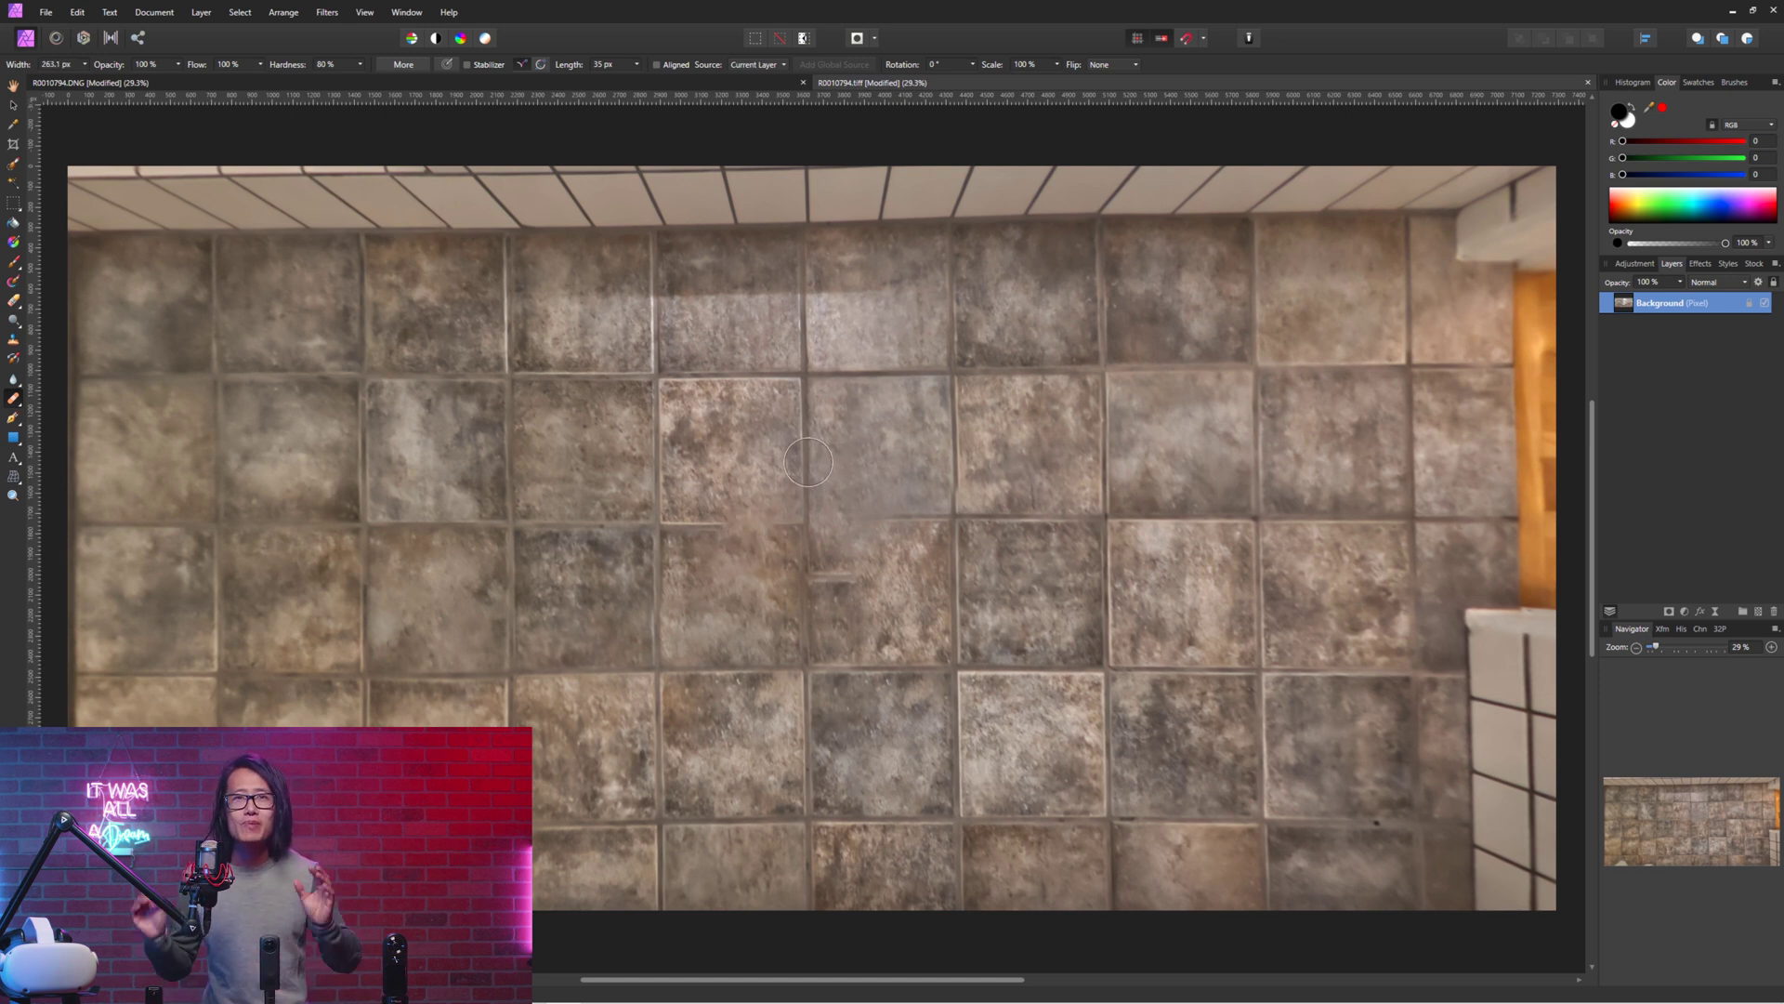
pyautogui.keyDown('alt'); pyautogui.click(804, 442); pyautogui.keyUp('alt')
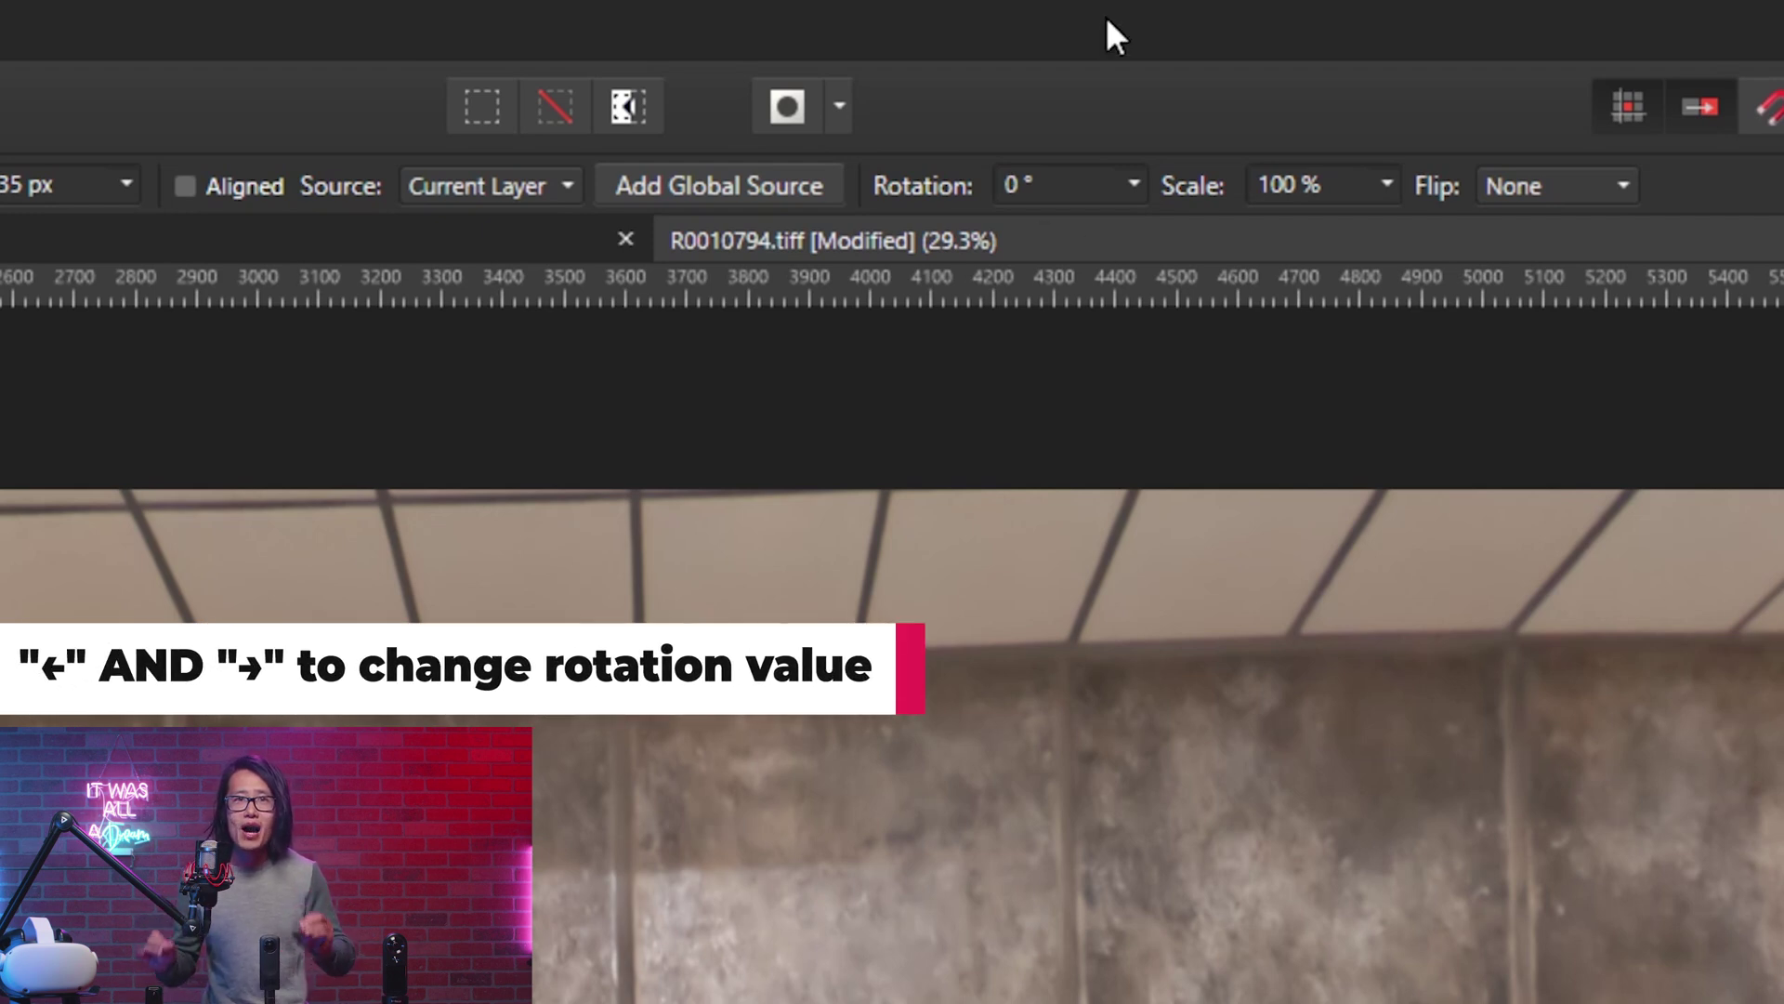
# Set the healing source rotation to 1° and rebuild the missing vertical grout line where the tripod stood
pyautogui.click(1081, 181)
pyautogui.write('1')
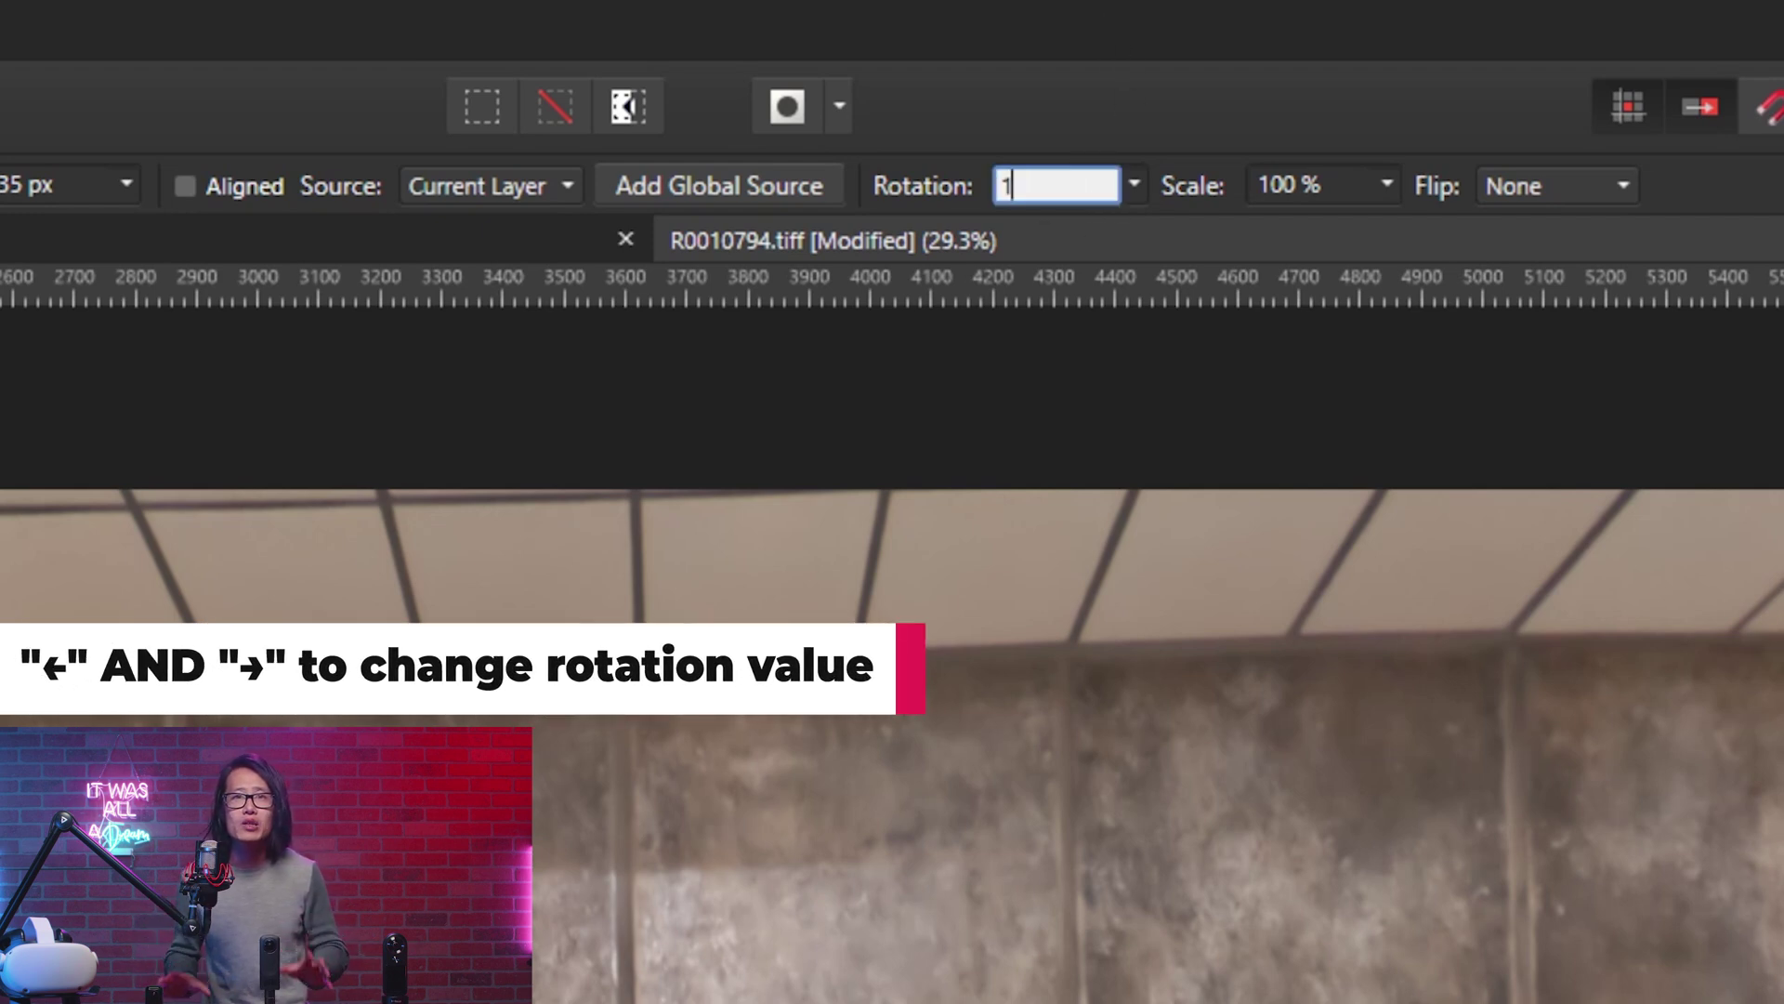
pyautogui.press('Return')
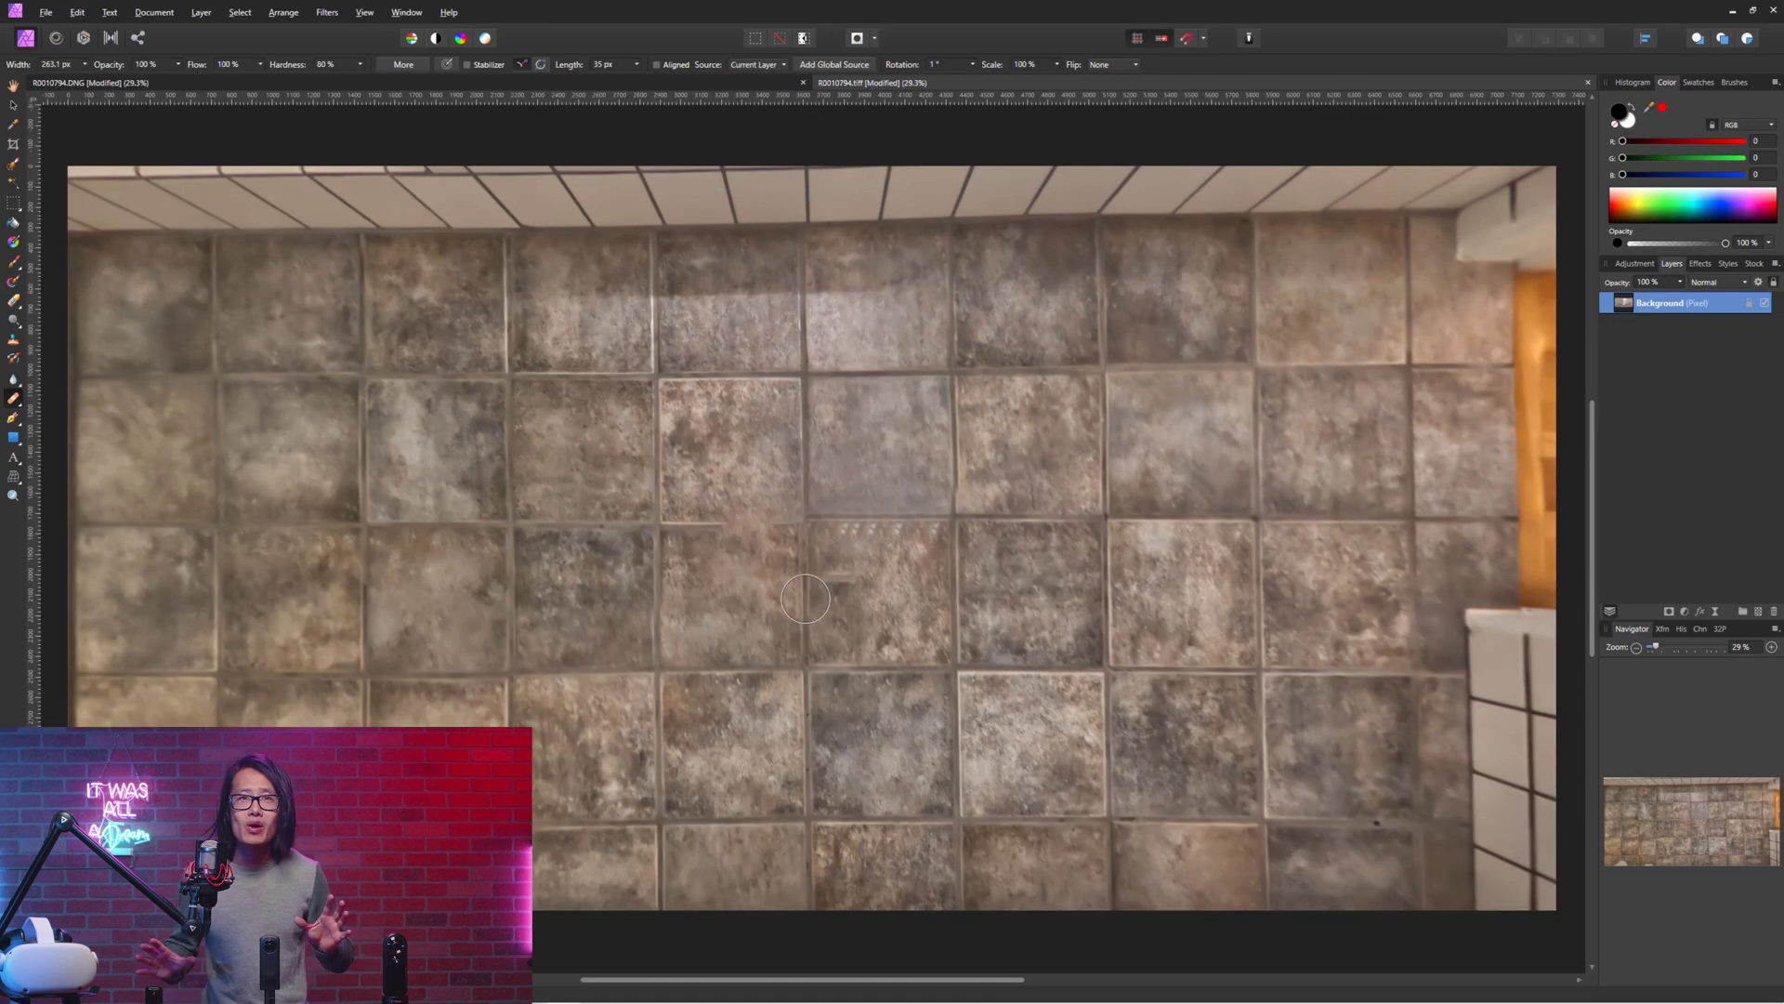
pyautogui.moveTo(806, 598)
pyautogui.mouseDown()
pyautogui.moveTo(806, 526)
pyautogui.moveTo(841, 584)
pyautogui.mouseUp()
# Set the source rotation to 357°, enlarge the brush, sample the lower grout intersection and heal the broken horizontal grout line
pyautogui.click(940, 64)
pyautogui.write('357')
pyautogui.press('Return')
pyautogui.press(']')
pyautogui.press(']')
pyautogui.keyDown('alt'); pyautogui.click(796, 669); pyautogui.keyUp('alt')
pyautogui.moveTo(804, 521)
pyautogui.mouseDown()
pyautogui.moveTo(754, 525)
pyautogui.moveTo(894, 507)
pyautogui.mouseUp()
# Shrink the healing brush, decrease its source rotation and sample the horizontal grout line left of the repaired intersection
pyautogui.press('[')
pyautogui.press('[')
pyautogui.press('Left')
pyautogui.press('Left')
pyautogui.press('Left')
pyautogui.press('Left')
pyautogui.press('Left')
pyautogui.keyDown('alt'); pyautogui.click(768, 520); pyautogui.keyUp('alt')
# Enlarge the healing brush, increase its source rotation and sample the horizontal grout line right of the repaired intersection
pyautogui.press(']')
pyautogui.press(']')
pyautogui.press('Right')
pyautogui.press('Right')
pyautogui.press('Right')
pyautogui.press('Right')
pyautogui.press('Right')
pyautogui.keyDown('alt'); pyautogui.click(922, 520); pyautogui.keyUp('alt')
# Reduce the healing brush to about 117 px, sample clean tile texture and retouch the flaws below the repaired grout line
pyautogui.press('[')
pyautogui.press('[')
pyautogui.press('[')
pyautogui.press('[')
pyautogui.keyDown('alt'); pyautogui.click(864, 592); pyautogui.keyUp('alt')
pyautogui.moveTo(915, 541); pyautogui.dragTo(860, 544)
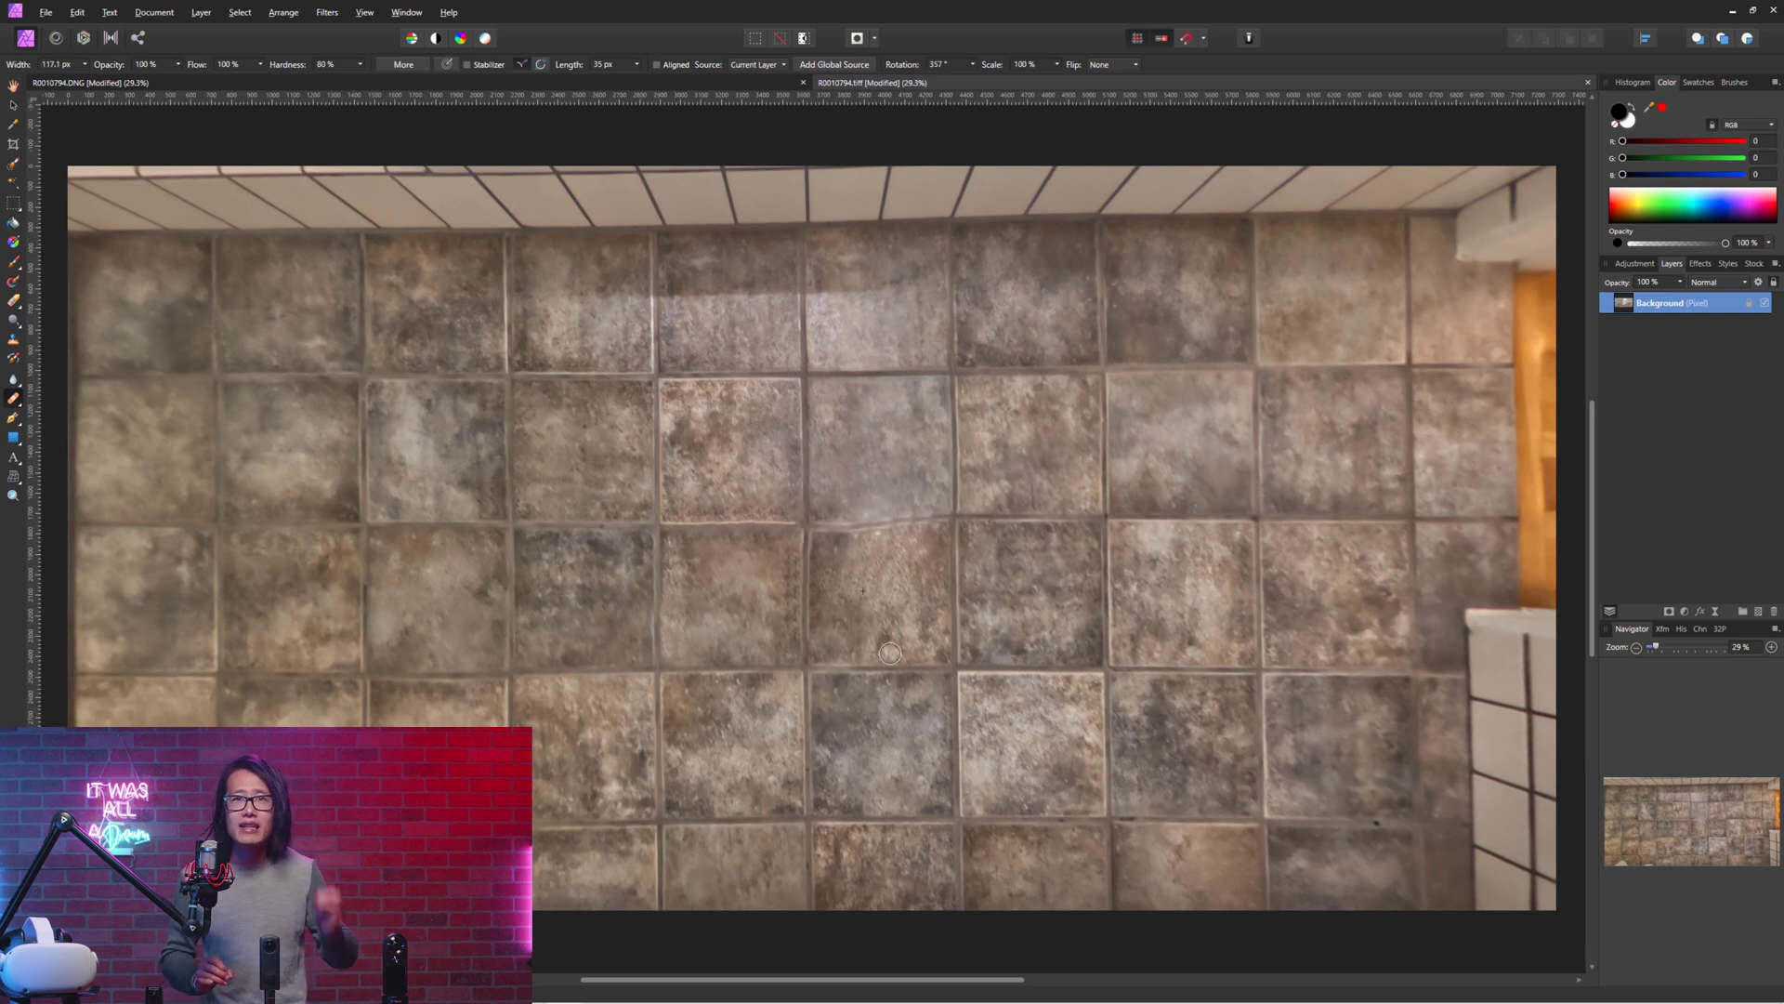
pyautogui.keyDown('alt'); pyautogui.click(749, 595); pyautogui.keyUp('alt')
# Return to editing the live projection and turn the view from the floor to the tripod's reflection in the mirror
pyautogui.press('h')
pyautogui.press('x')
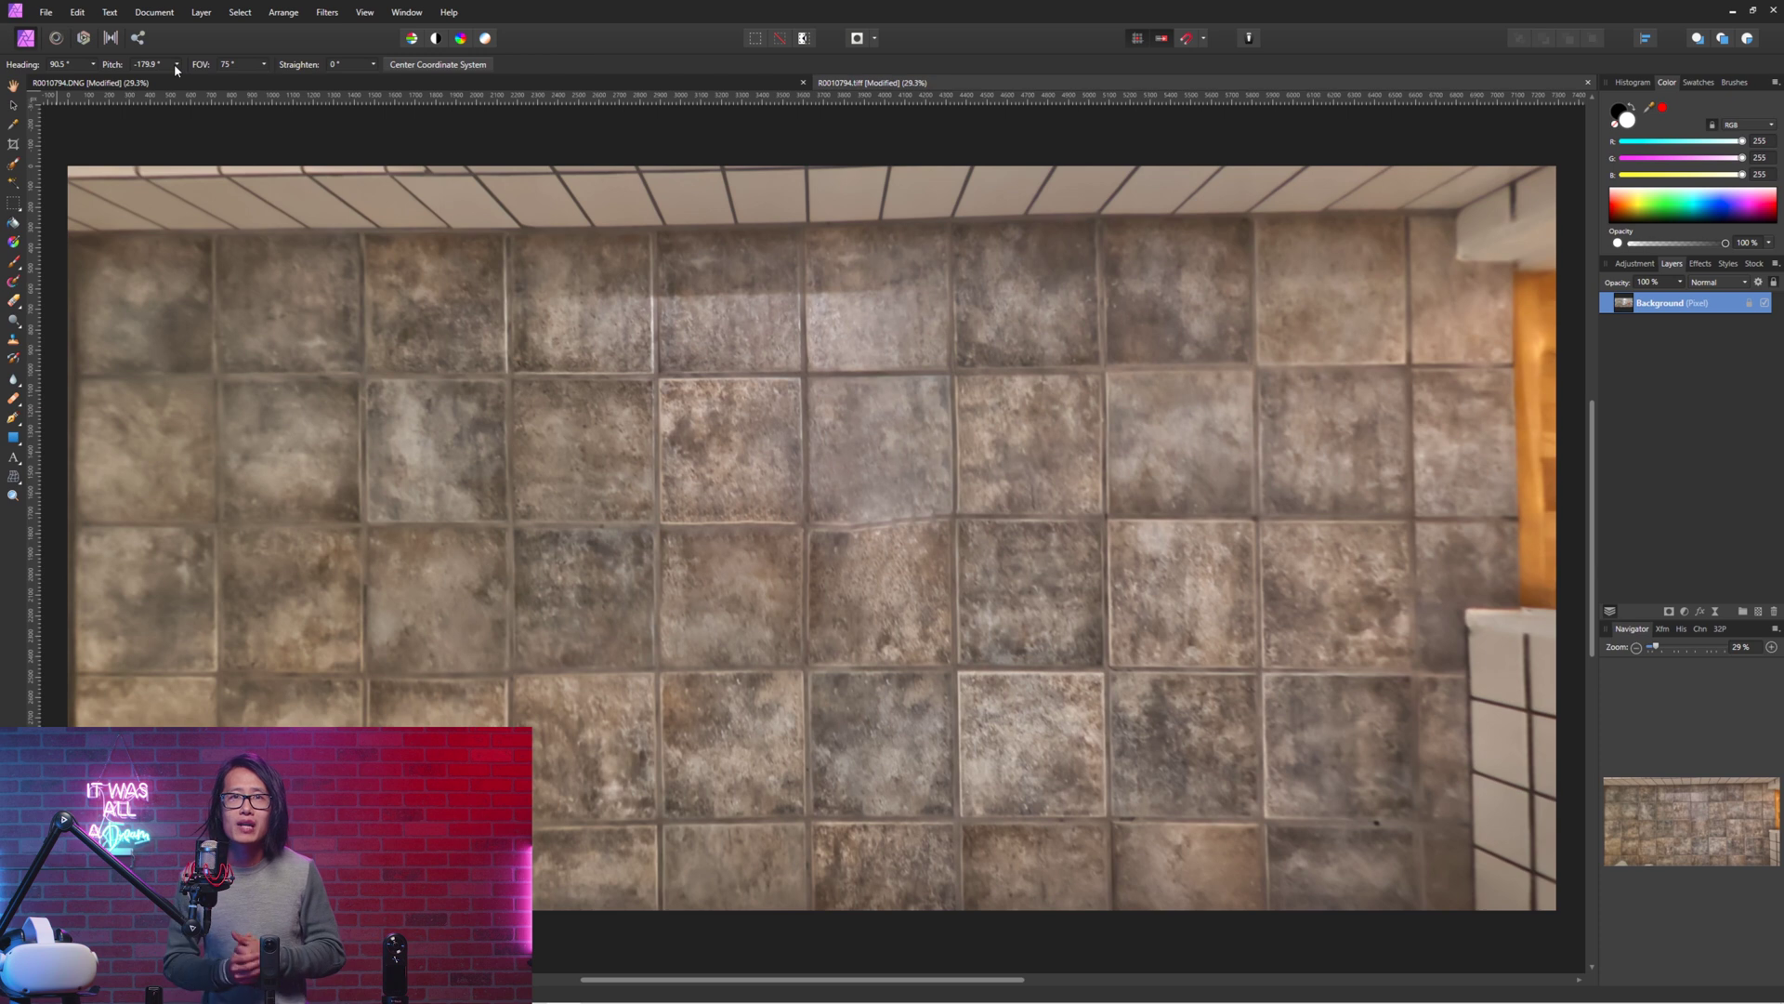
pyautogui.moveTo(864, 514); pyautogui.dragTo(337, 661)
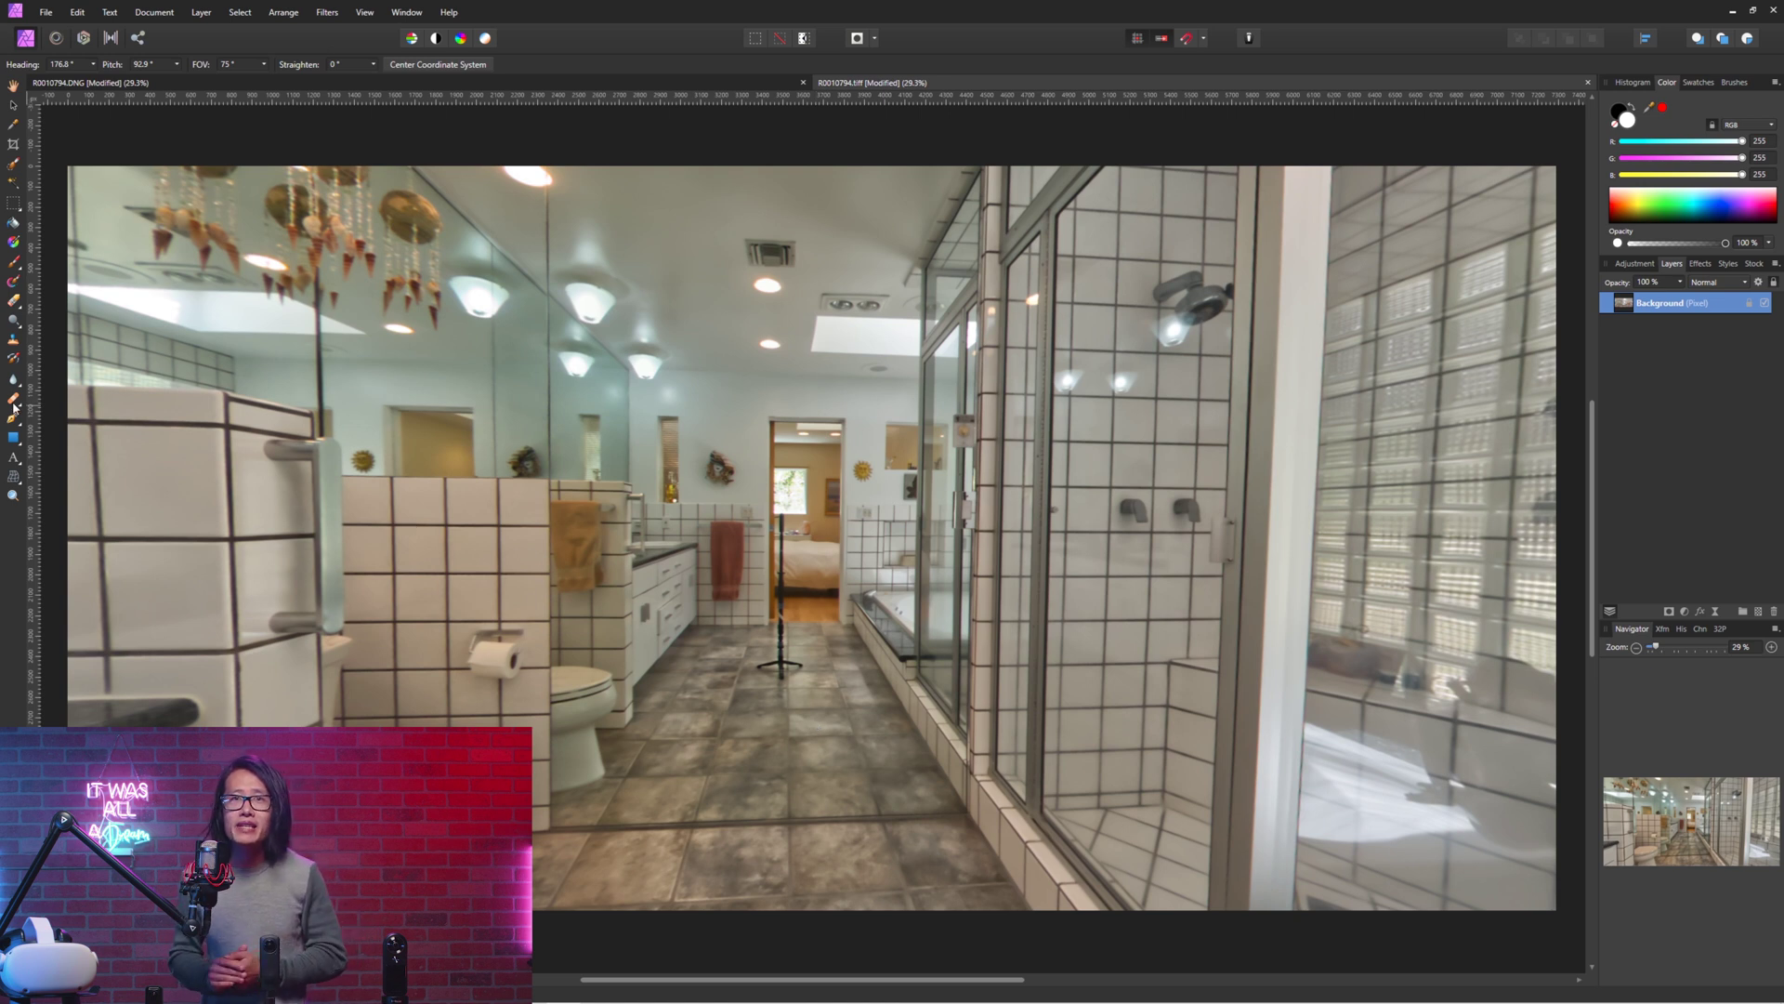
# Remove the tripod's reflection from the mirror with the Inpainting Brush at 97 px width, covering its pole and feet
pyautogui.click(13, 402)
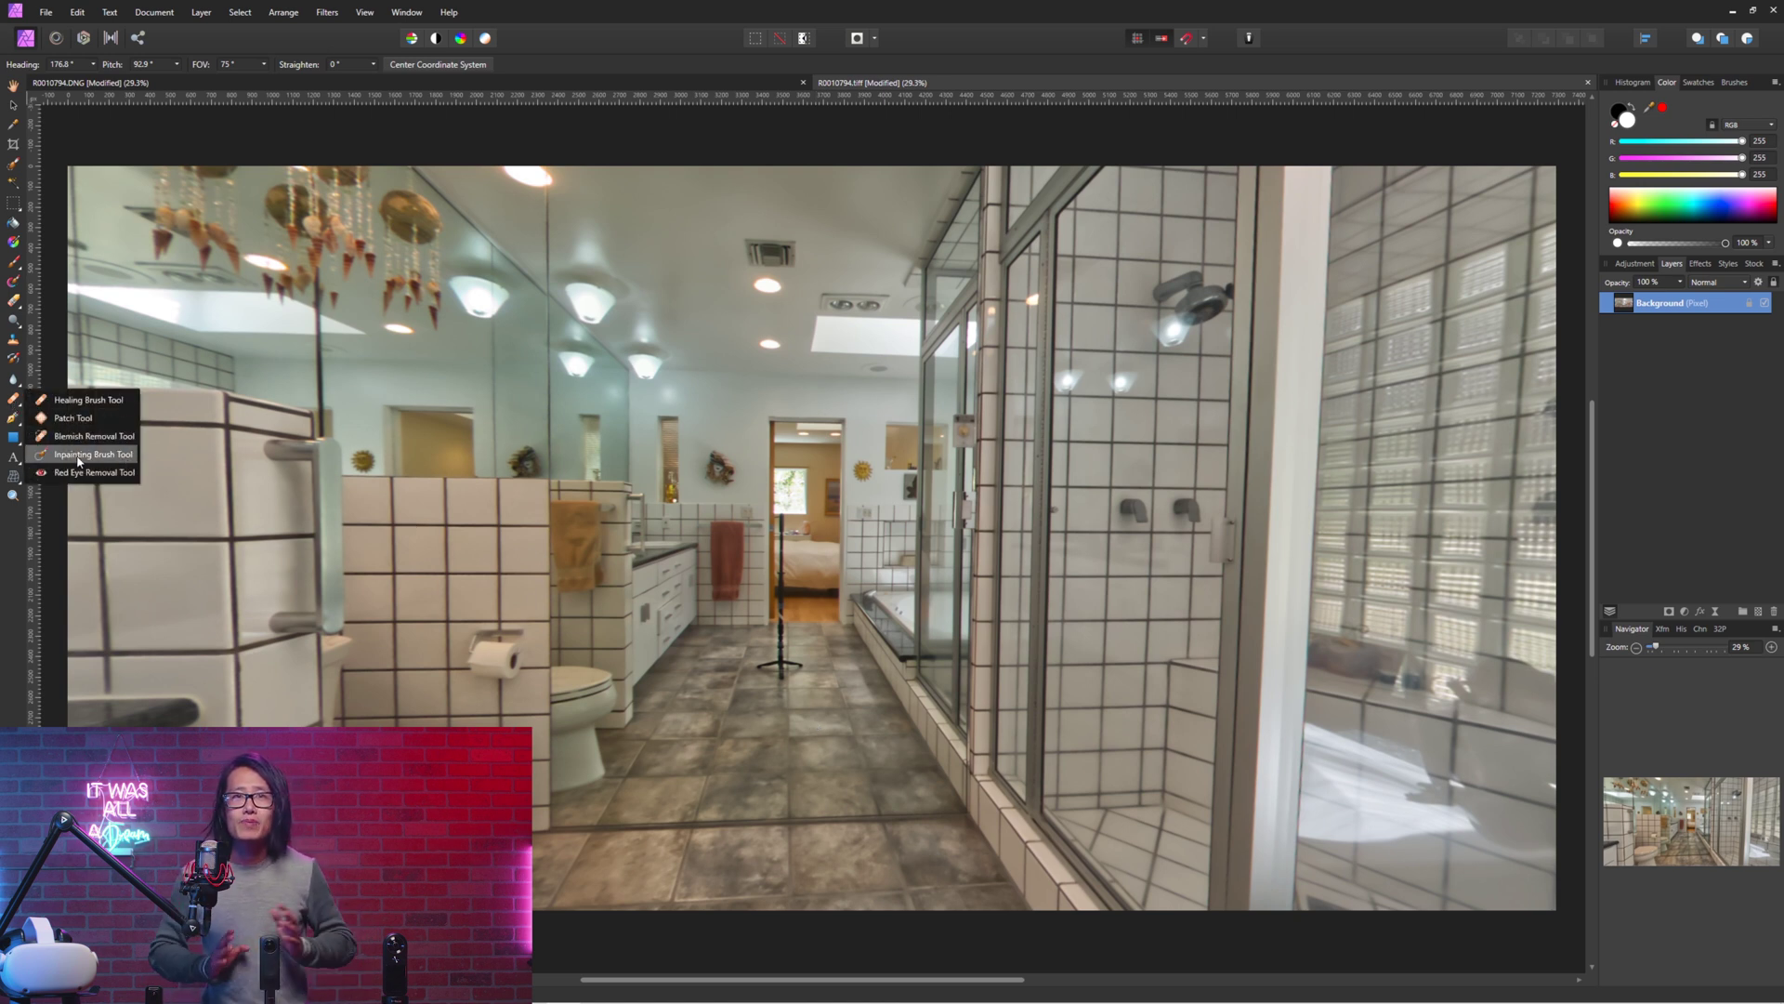
pyautogui.click(93, 454)
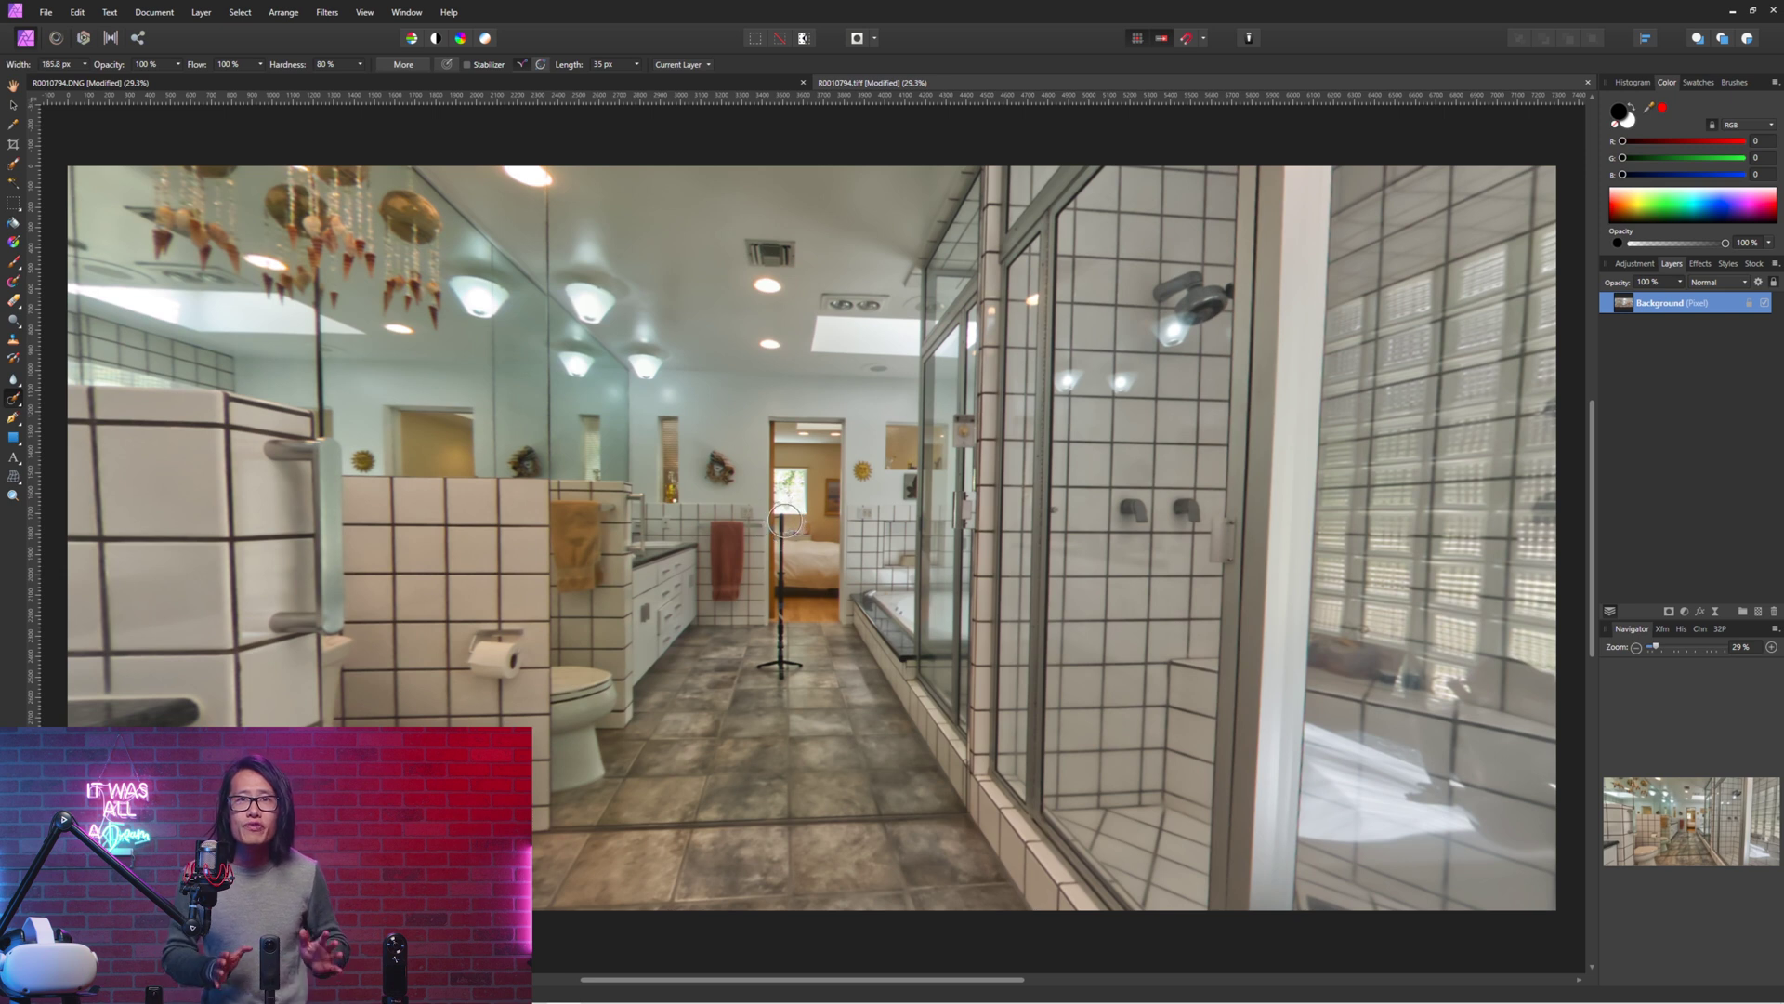
pyautogui.moveTo(783, 515); pyautogui.dragTo(784, 526)
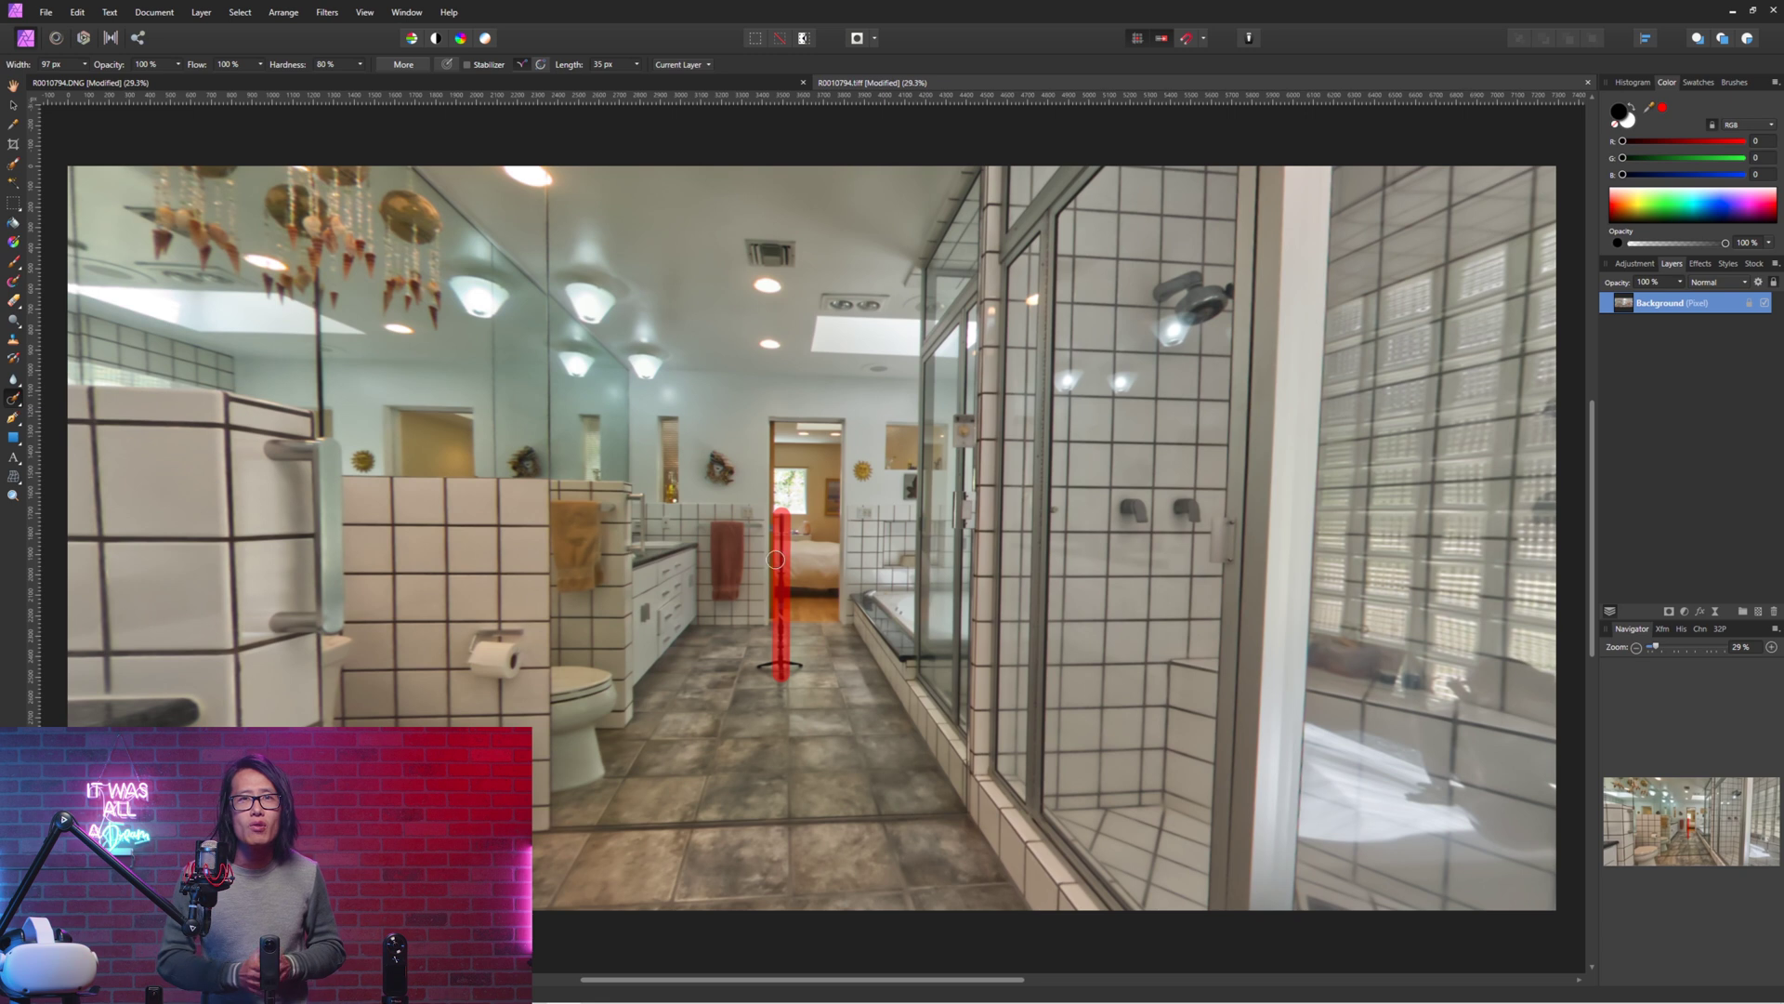
pyautogui.moveTo(779, 630); pyautogui.dragTo(780, 632)
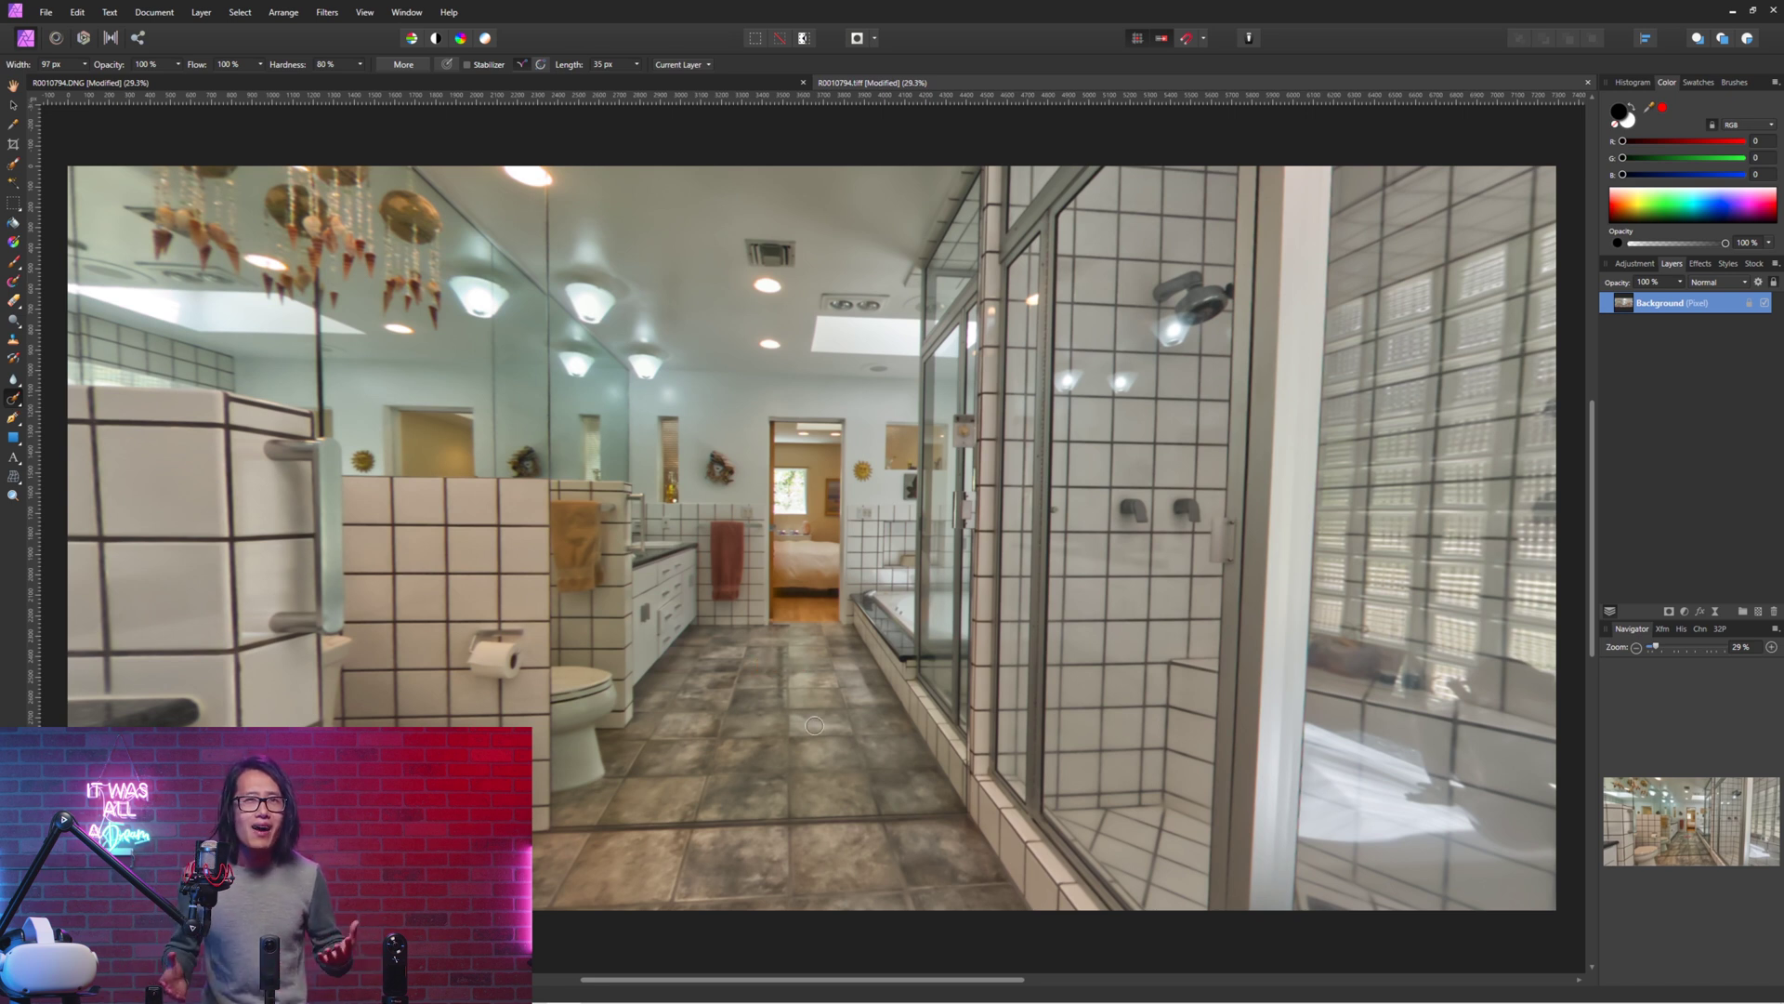
# Set up the Healing Brush at 52 px width and sample clean floor tile in front of the reflected doorway
pyautogui.hotkey('ctrl', '1')
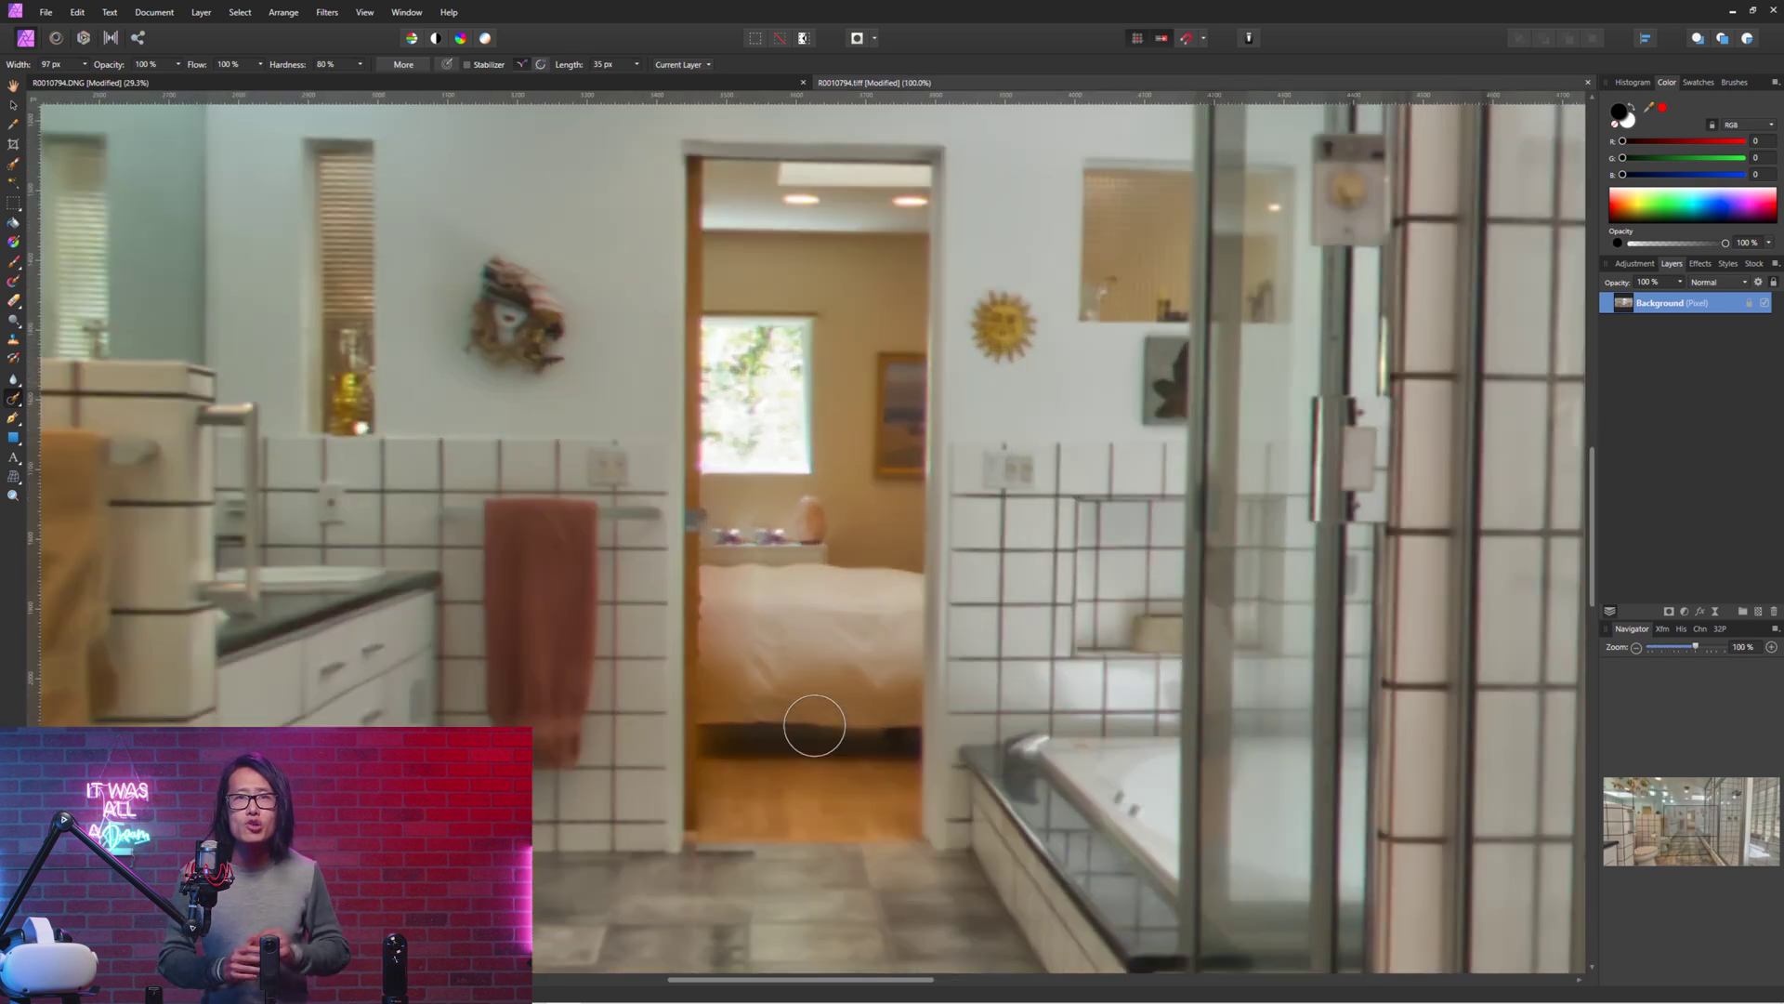
pyautogui.click(18, 402)
pyautogui.click(54, 401)
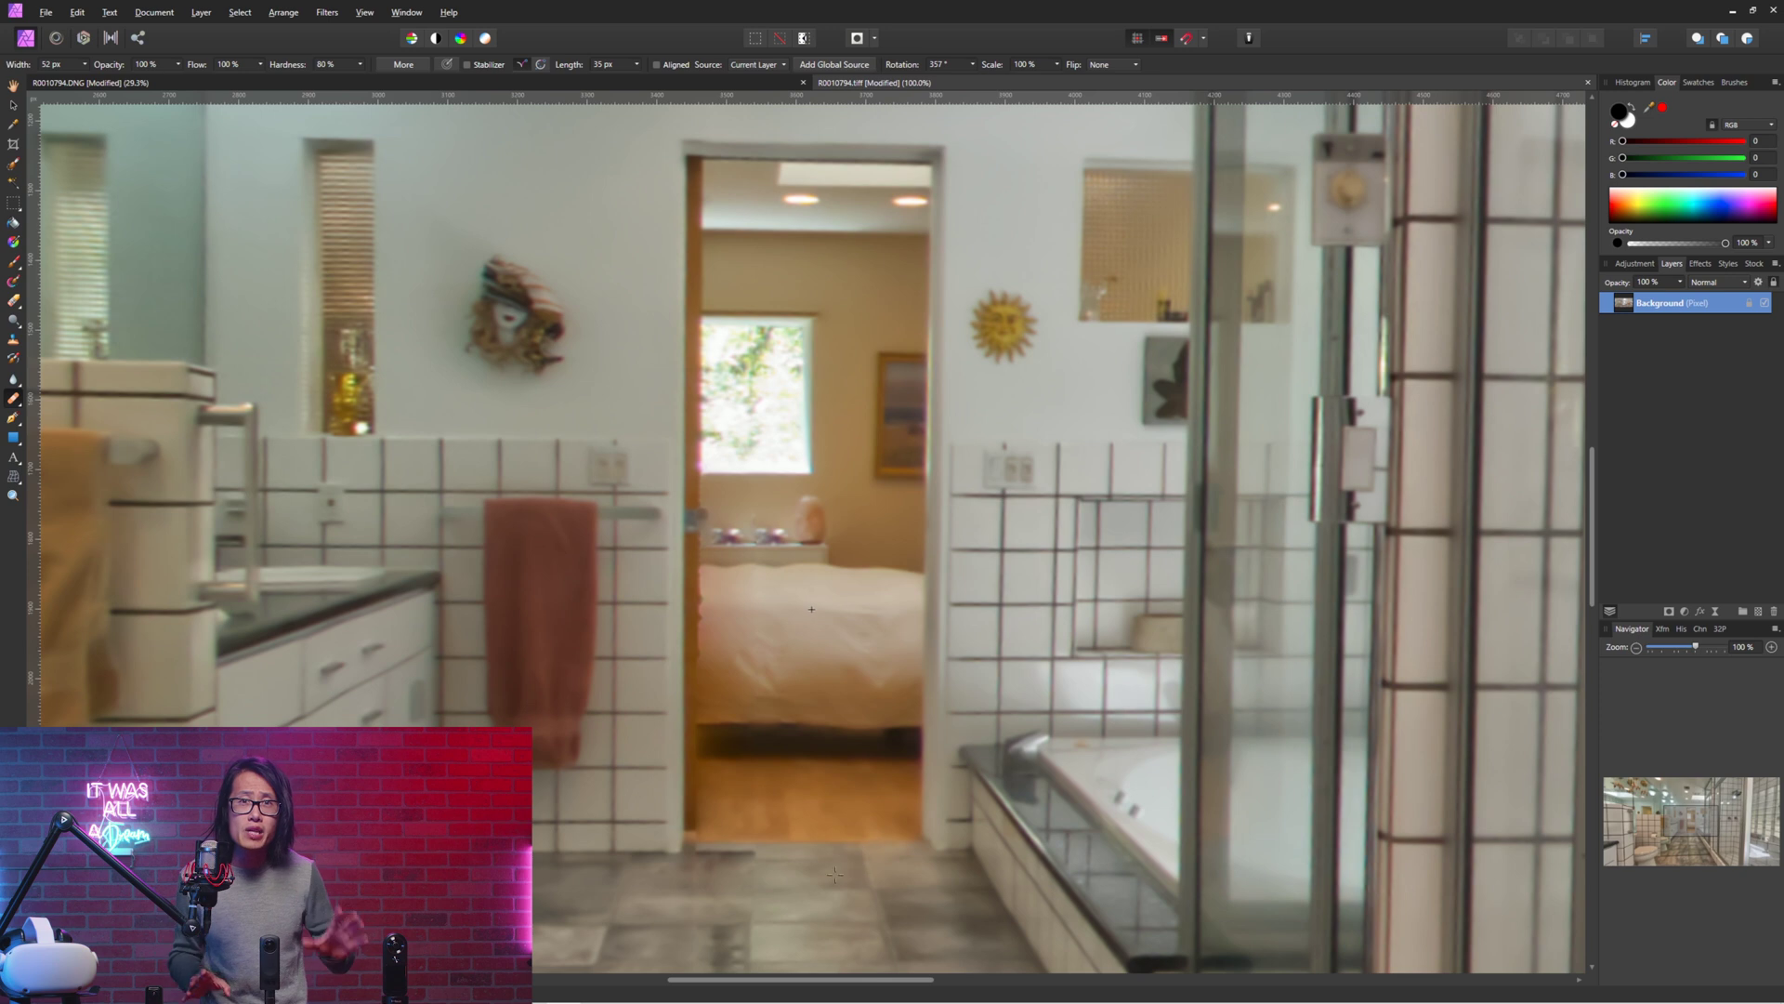
pyautogui.hotkey('alt', 'space')
pyautogui.press('Escape')
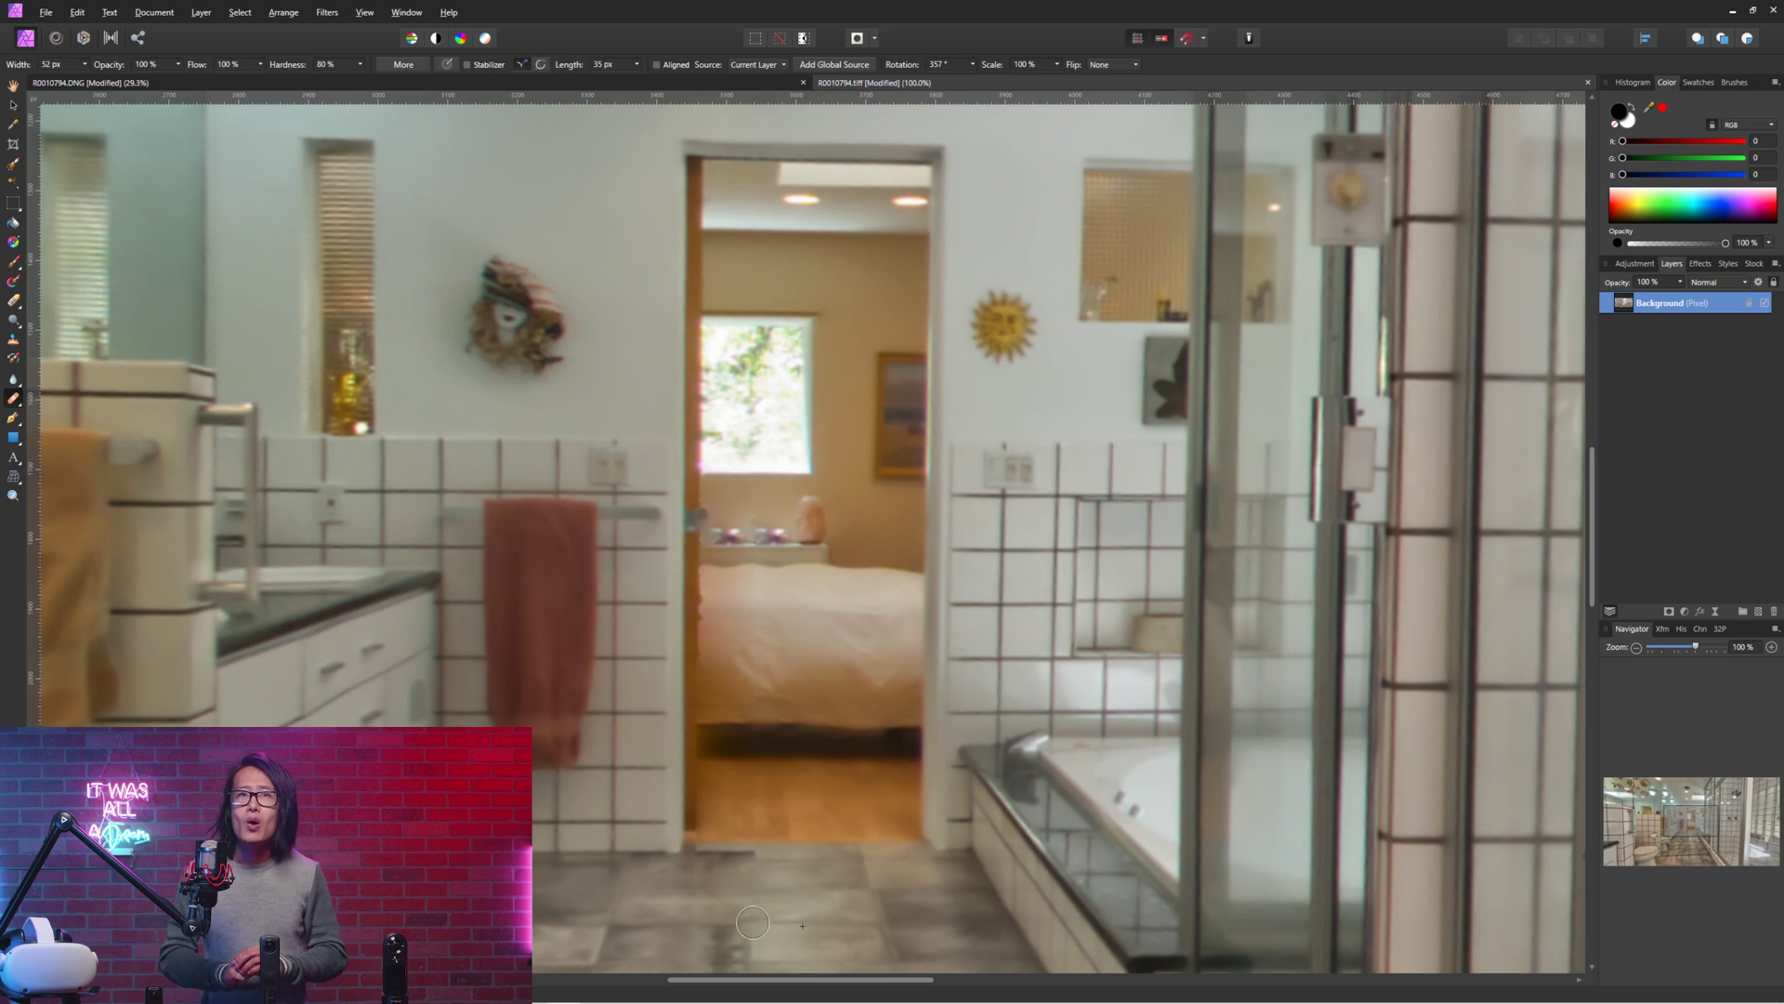
pyautogui.scroll(-4, 767, 923)
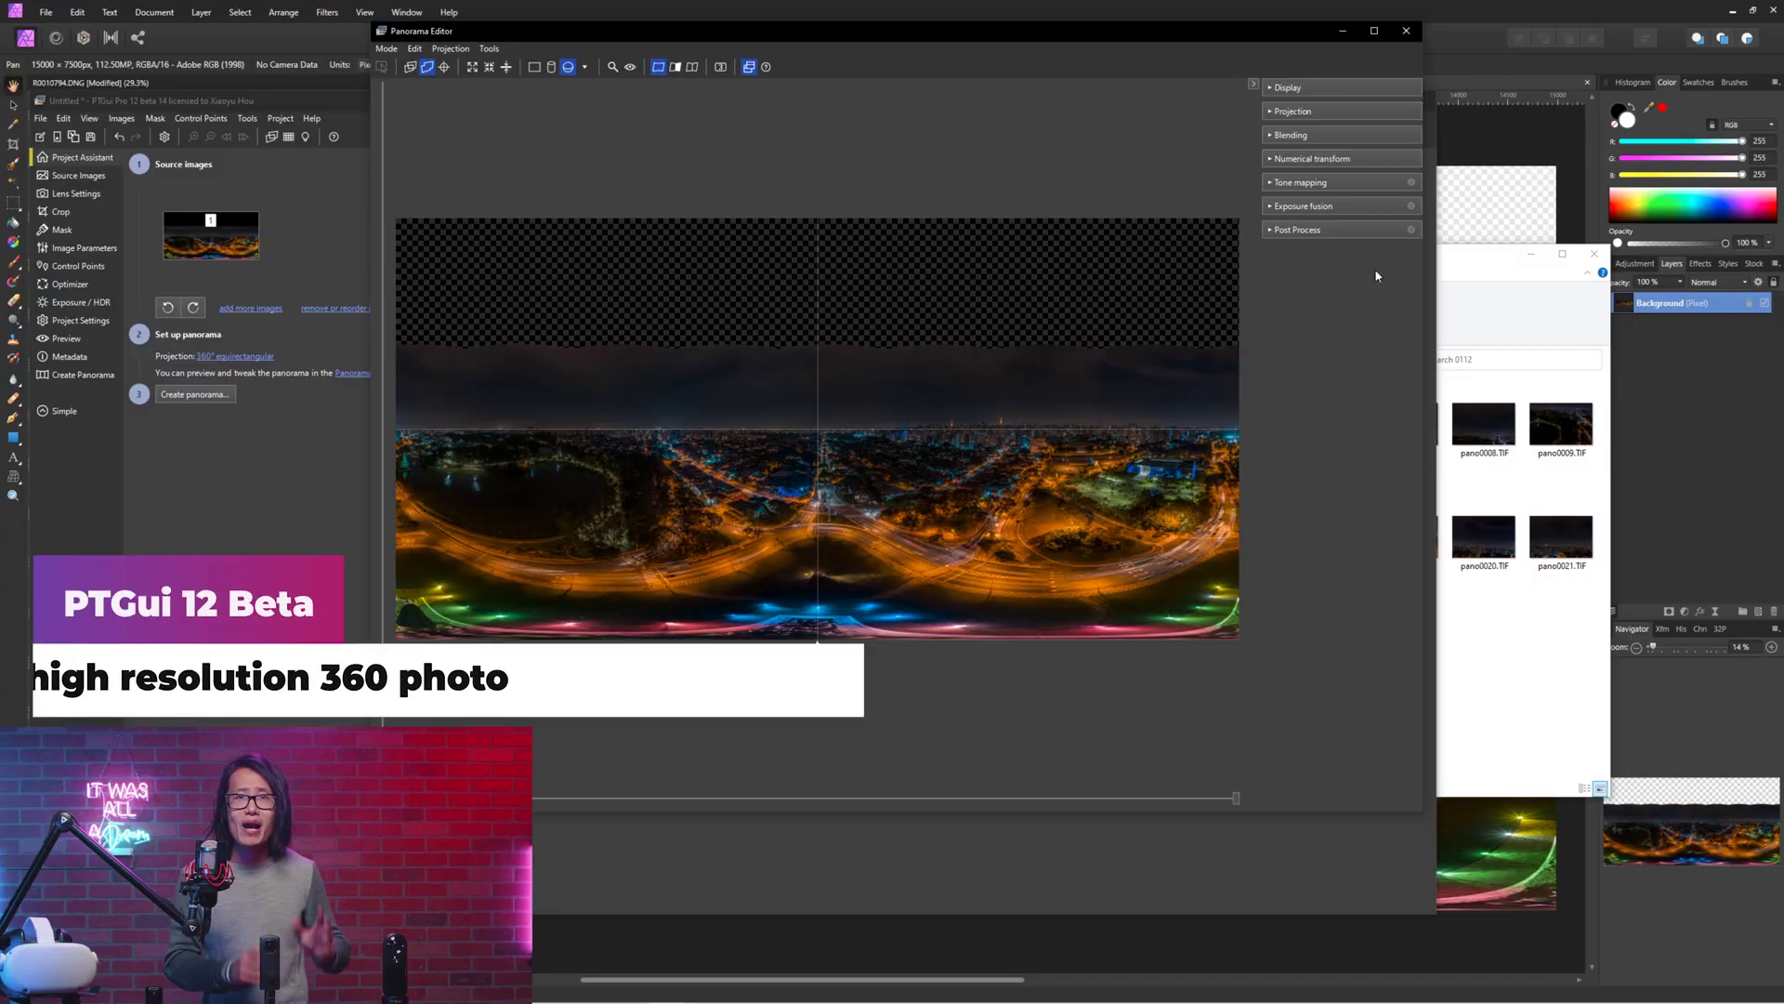
# Switch to PTGui's Panorama Editor and enable Fill holes in the blending settings, toggling it to compare the sky
pyautogui.click(1271, 114)
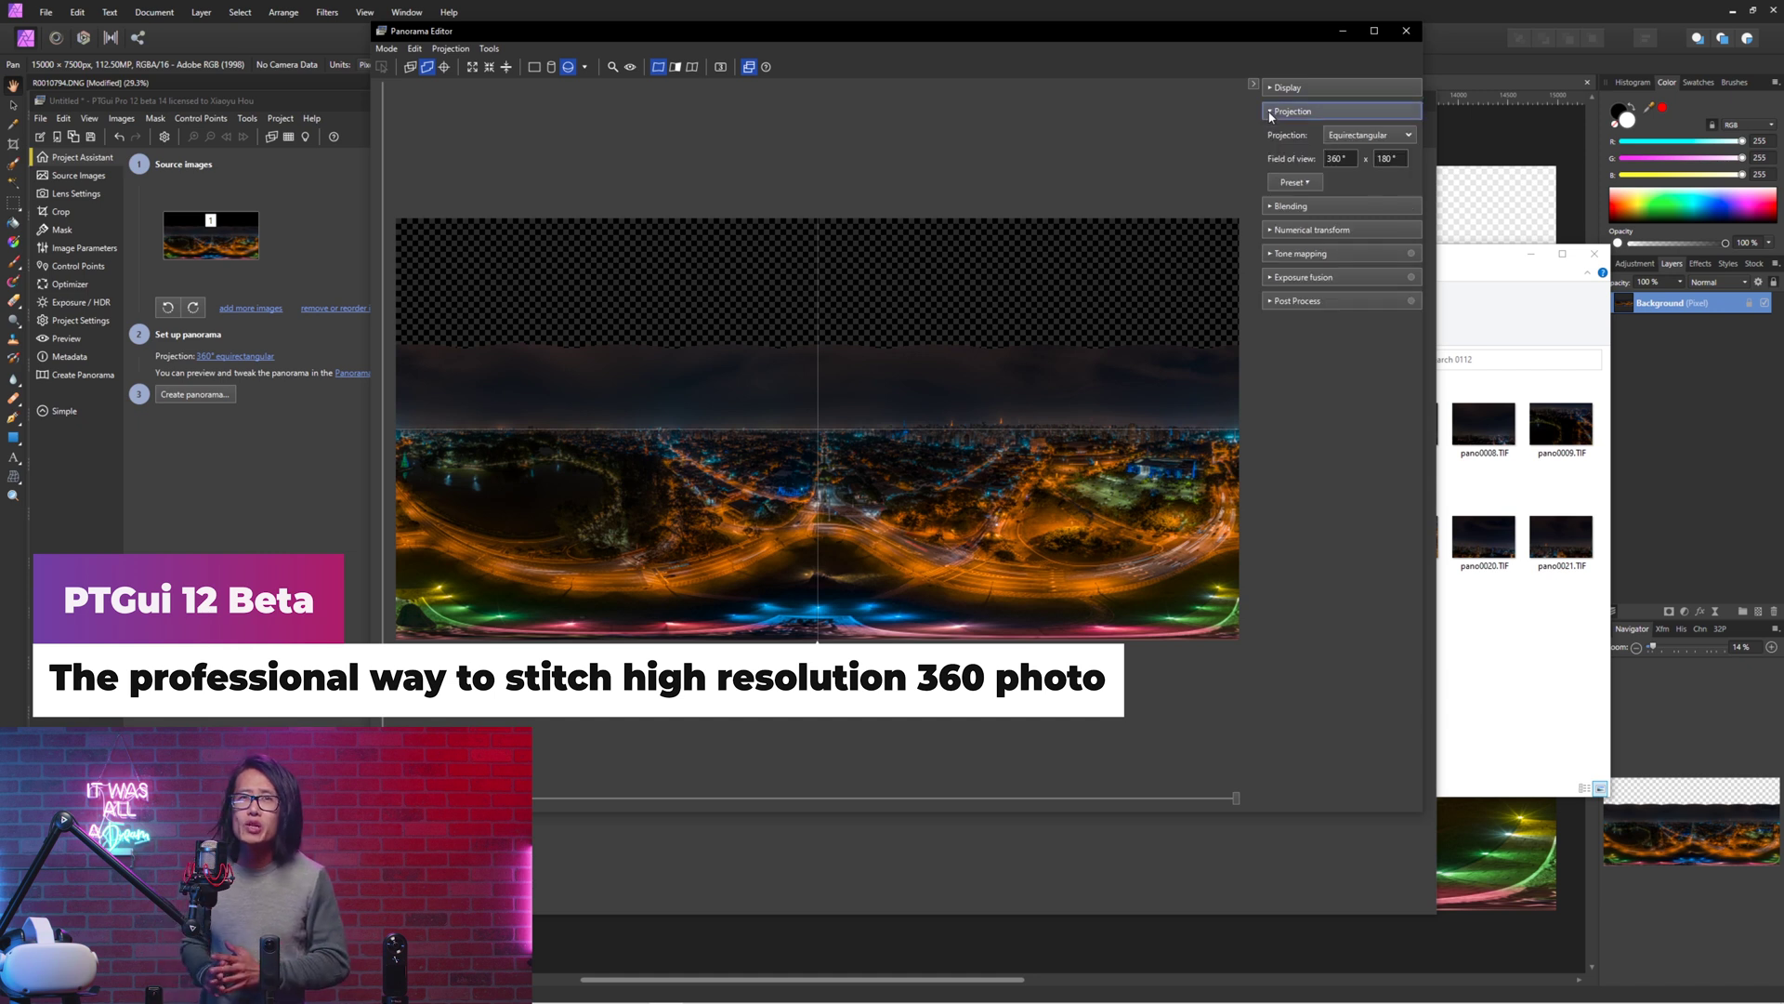
pyautogui.click(1271, 207)
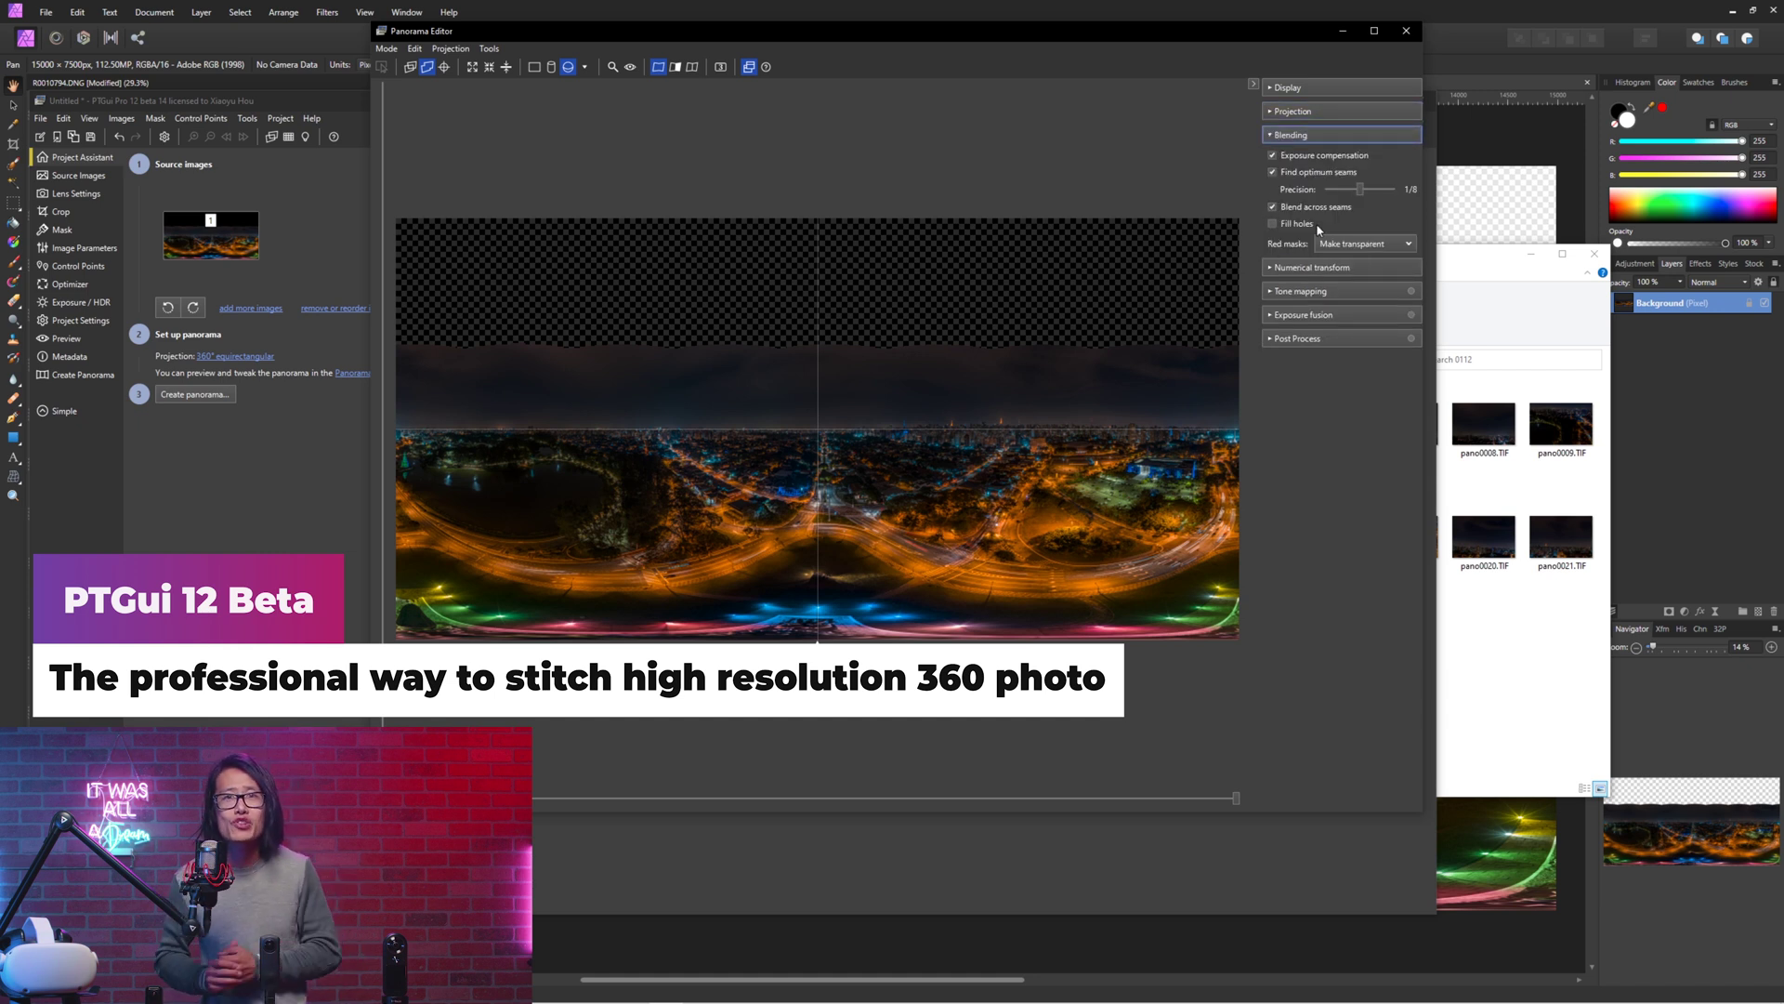
pyautogui.click(1273, 224)
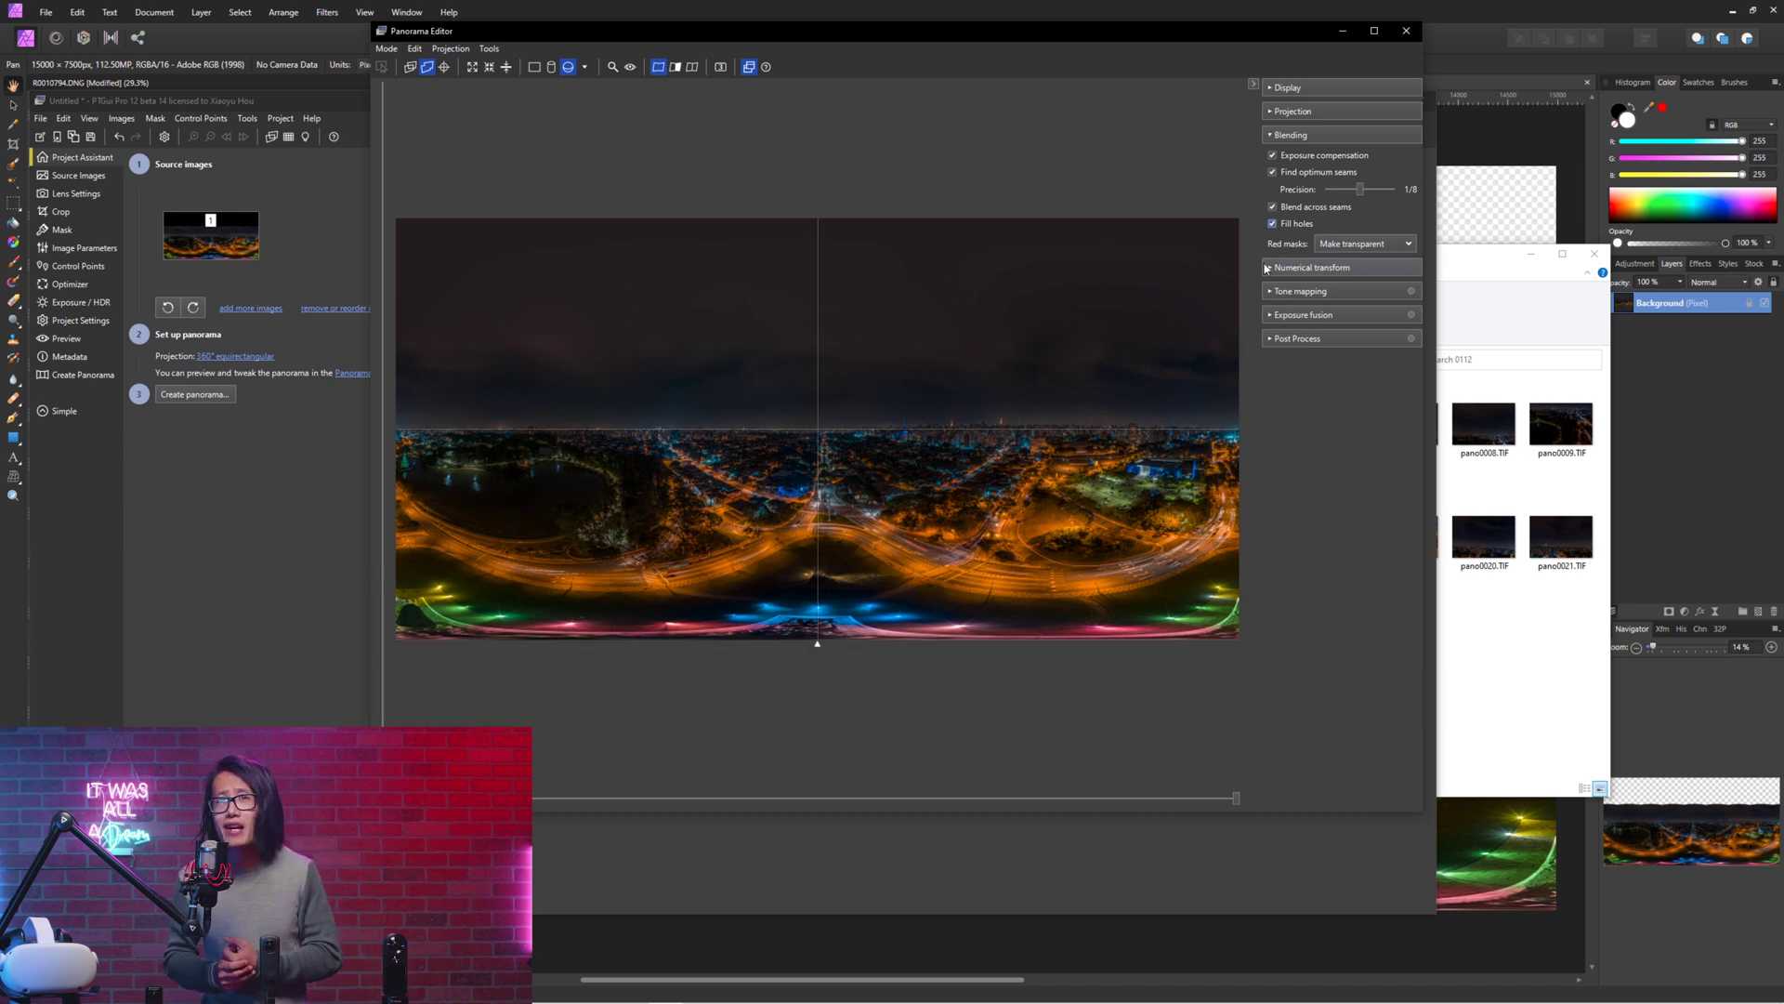
pyautogui.click(1272, 224)
pyautogui.click(1272, 224)
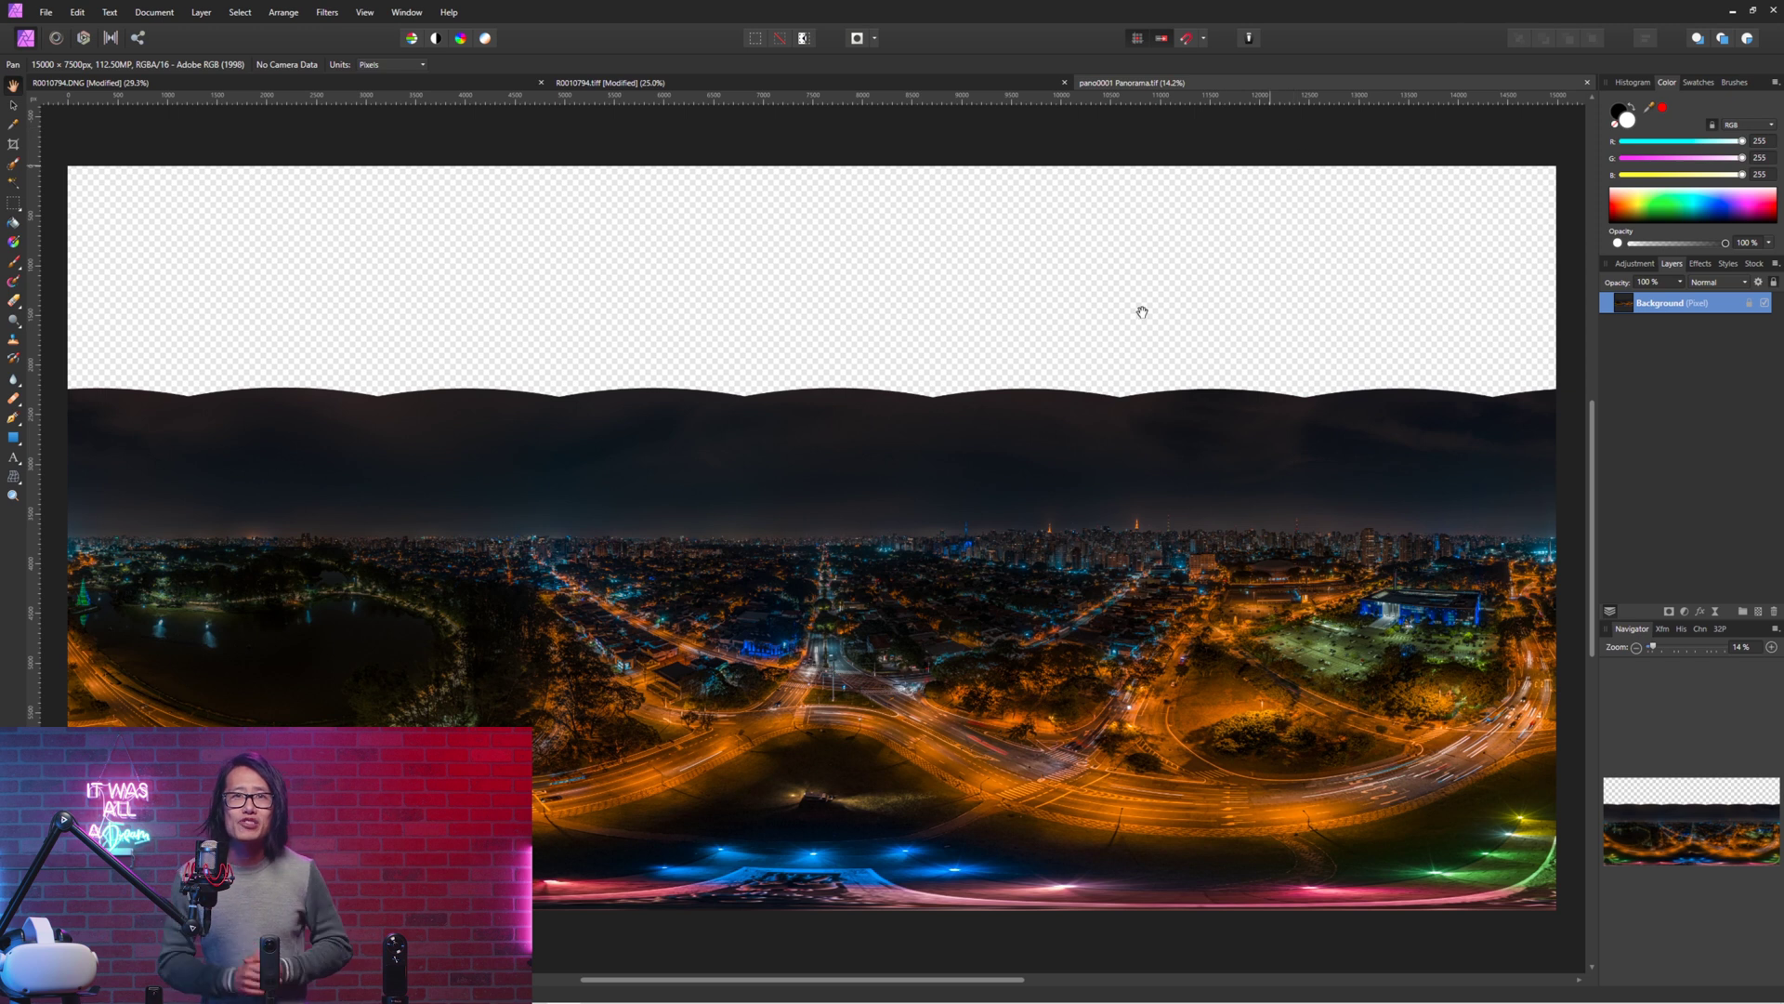
# Apply an equirectangular live projection to the background layer of pano0001 Panorama.tif
pyautogui.click(201, 13)
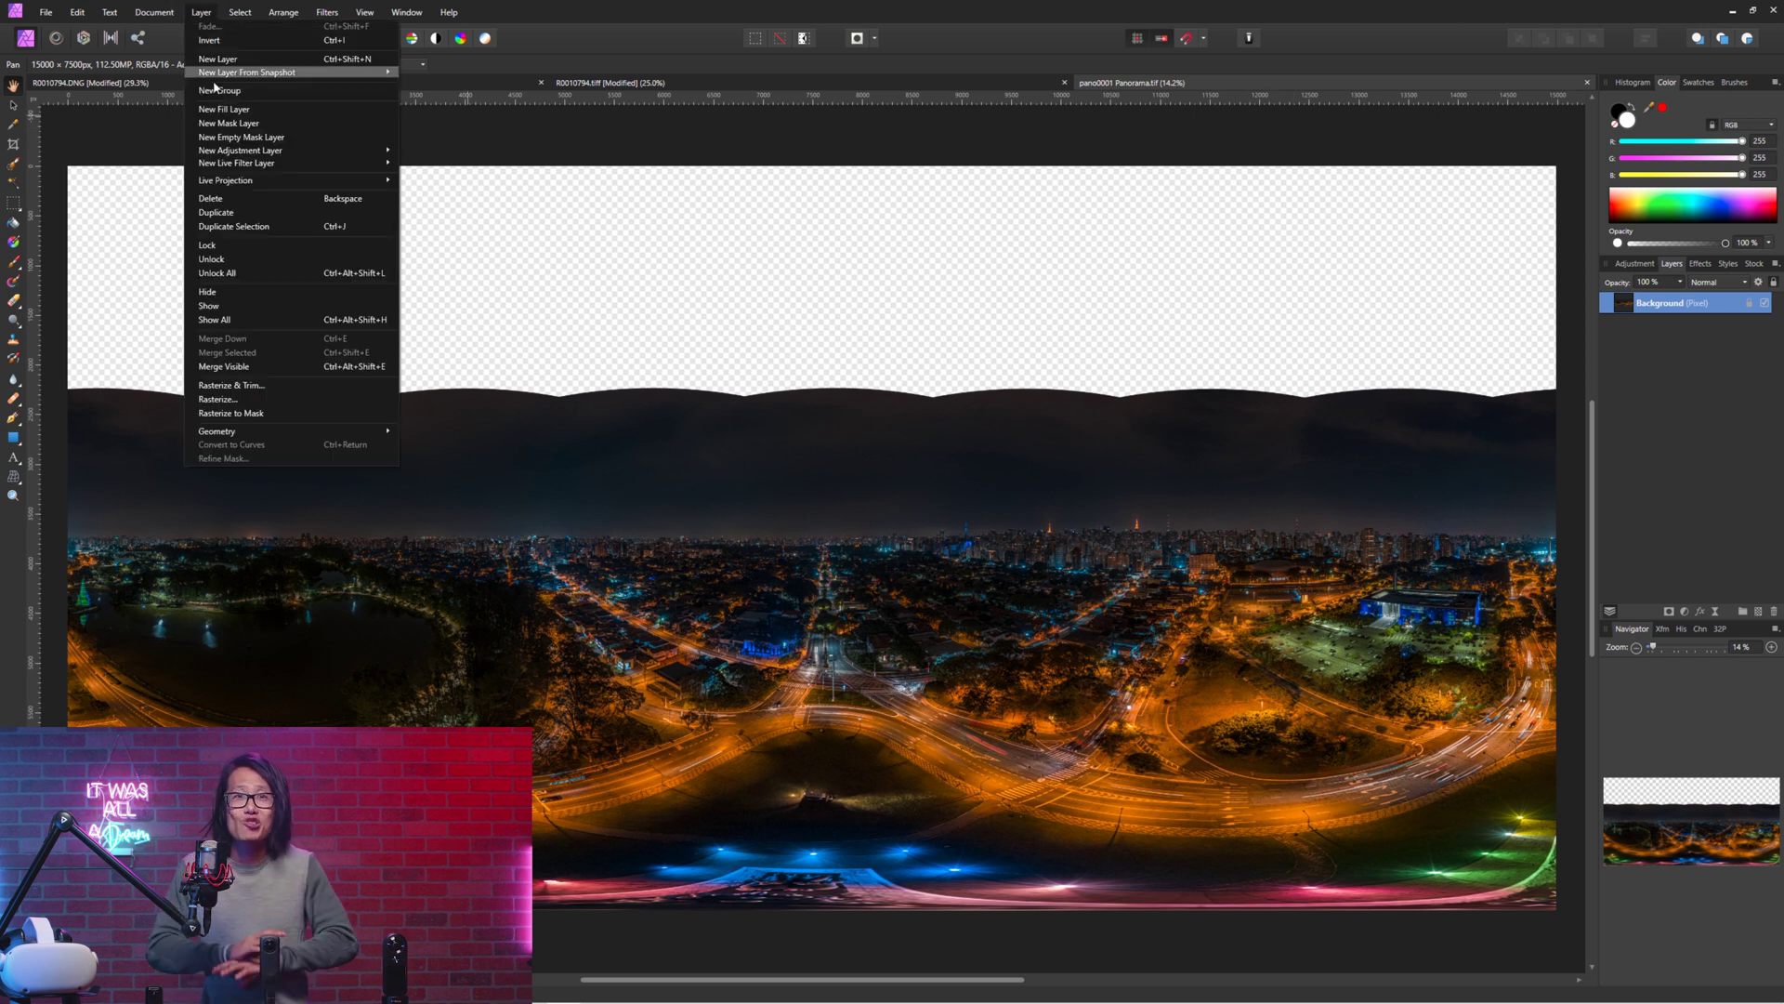
pyautogui.moveTo(227, 183)
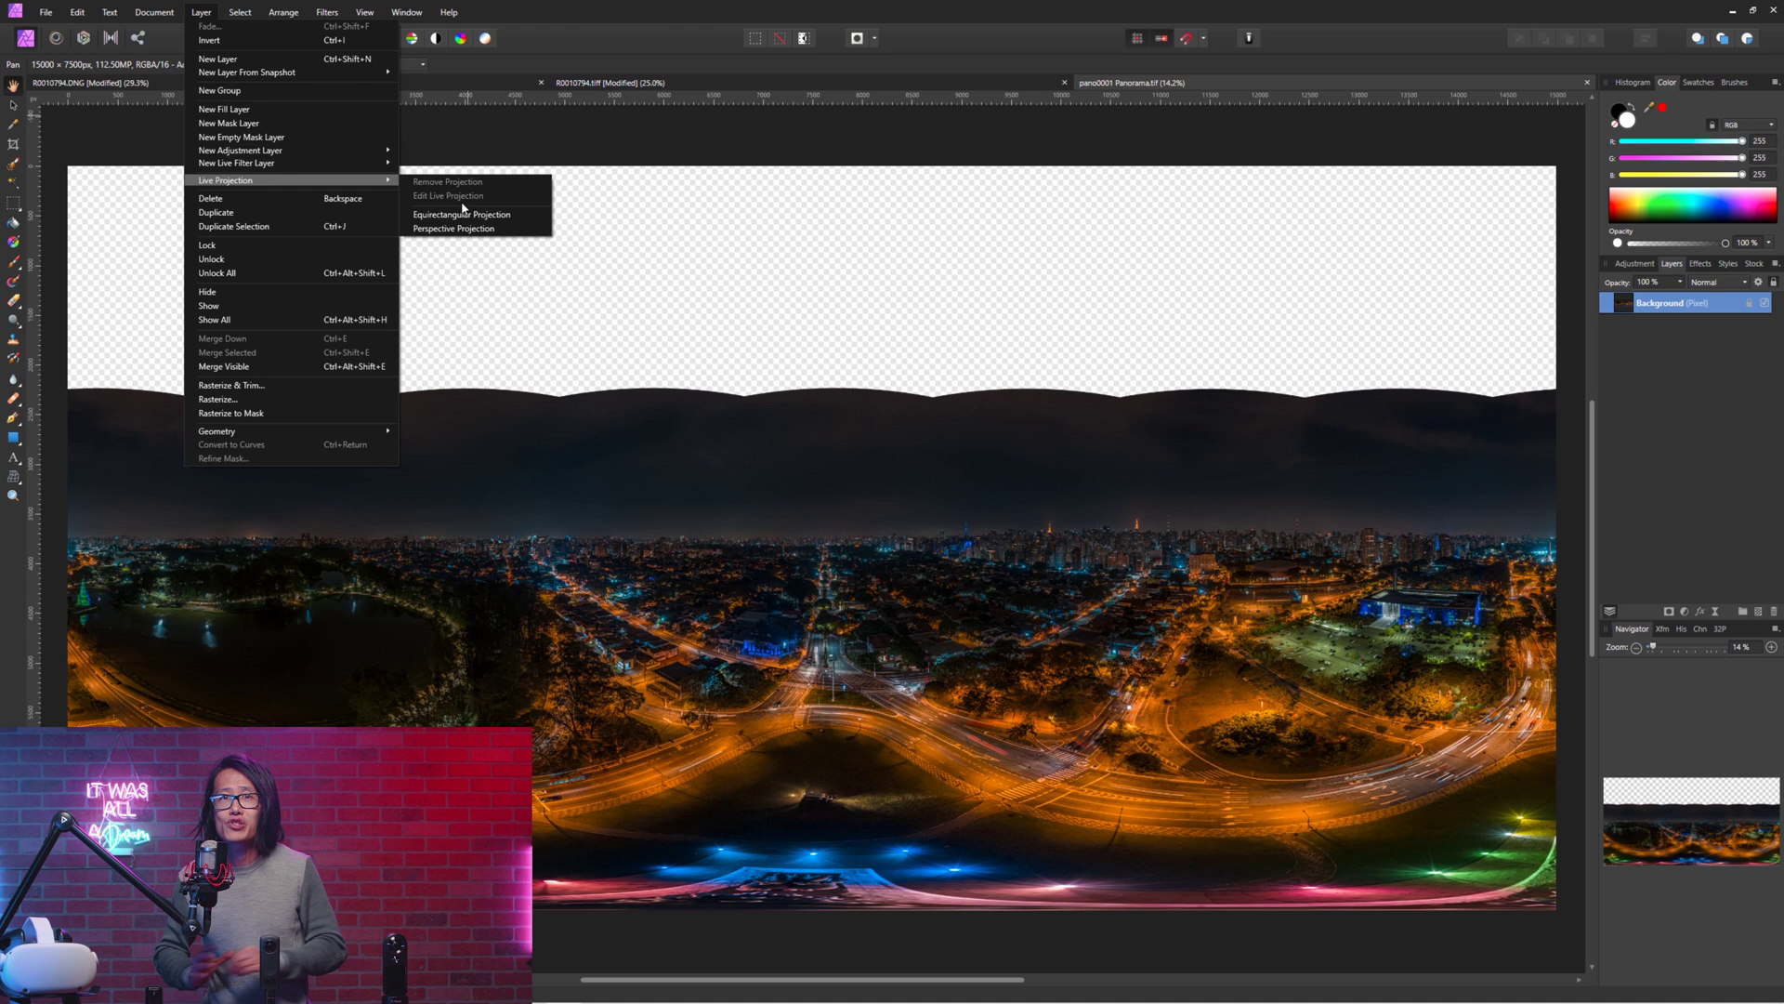
pyautogui.click(460, 217)
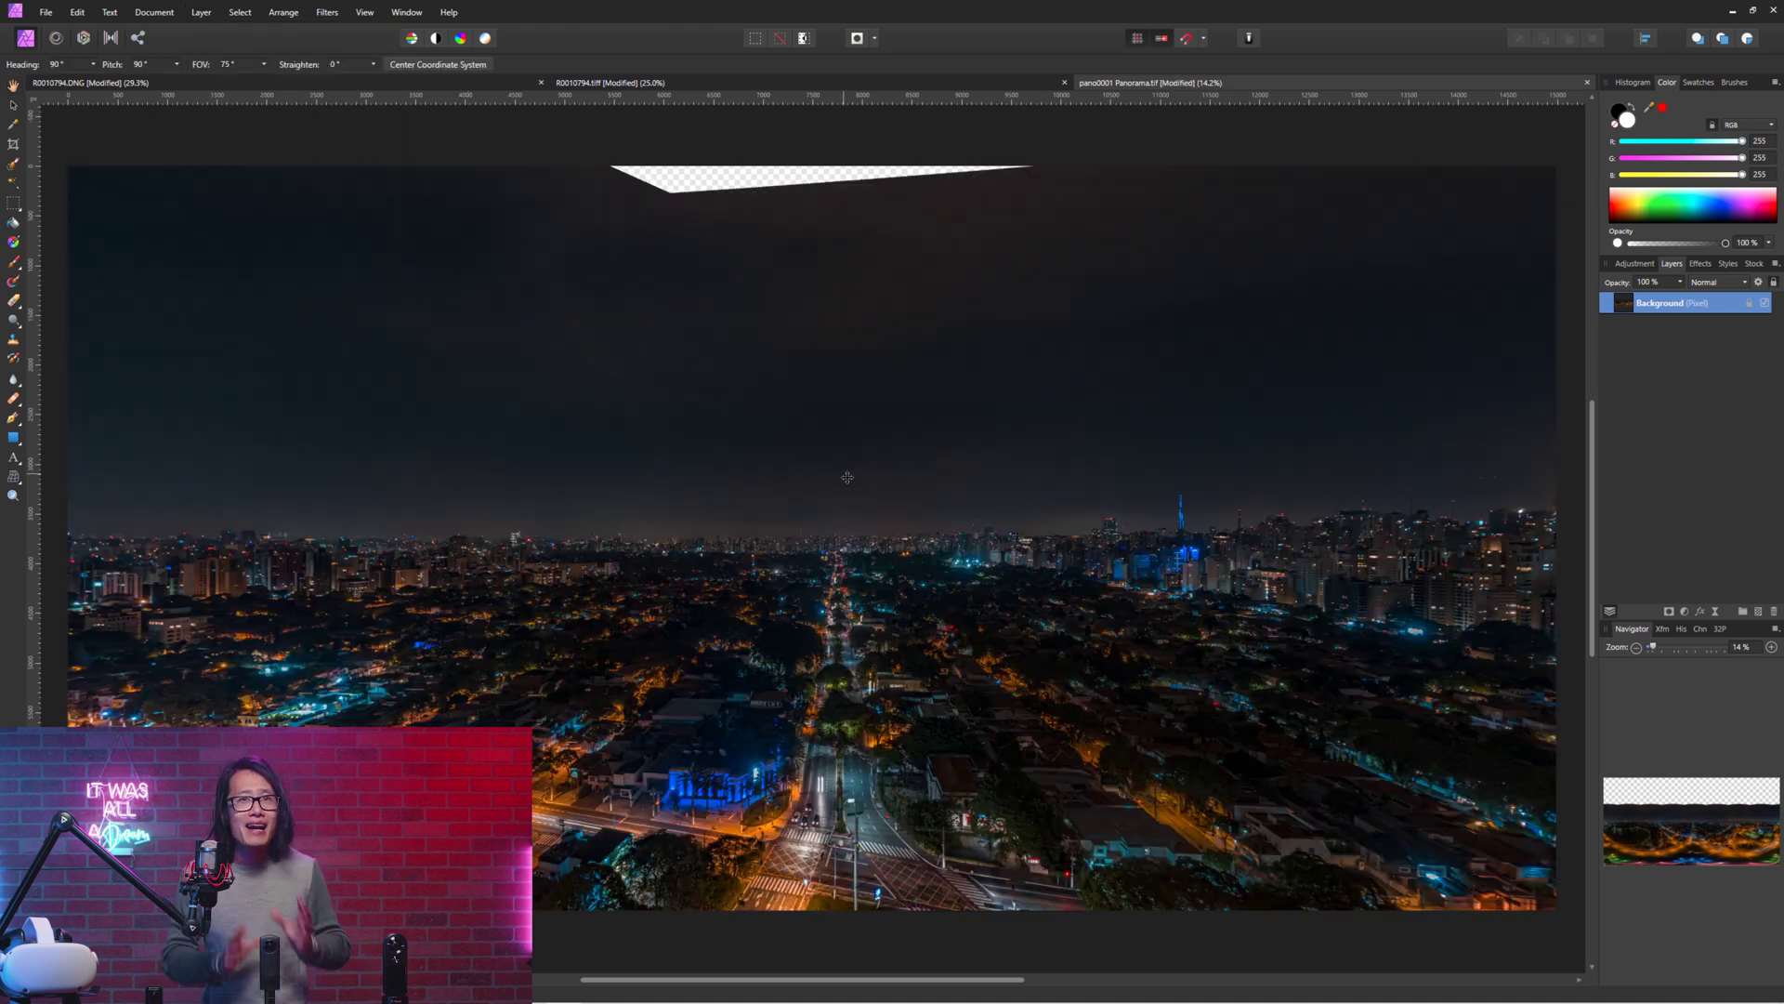
# Turn the projection up to the transparent gap in the sky and set its field of view to 90°
pyautogui.moveTo(849, 481); pyautogui.dragTo(796, 325)
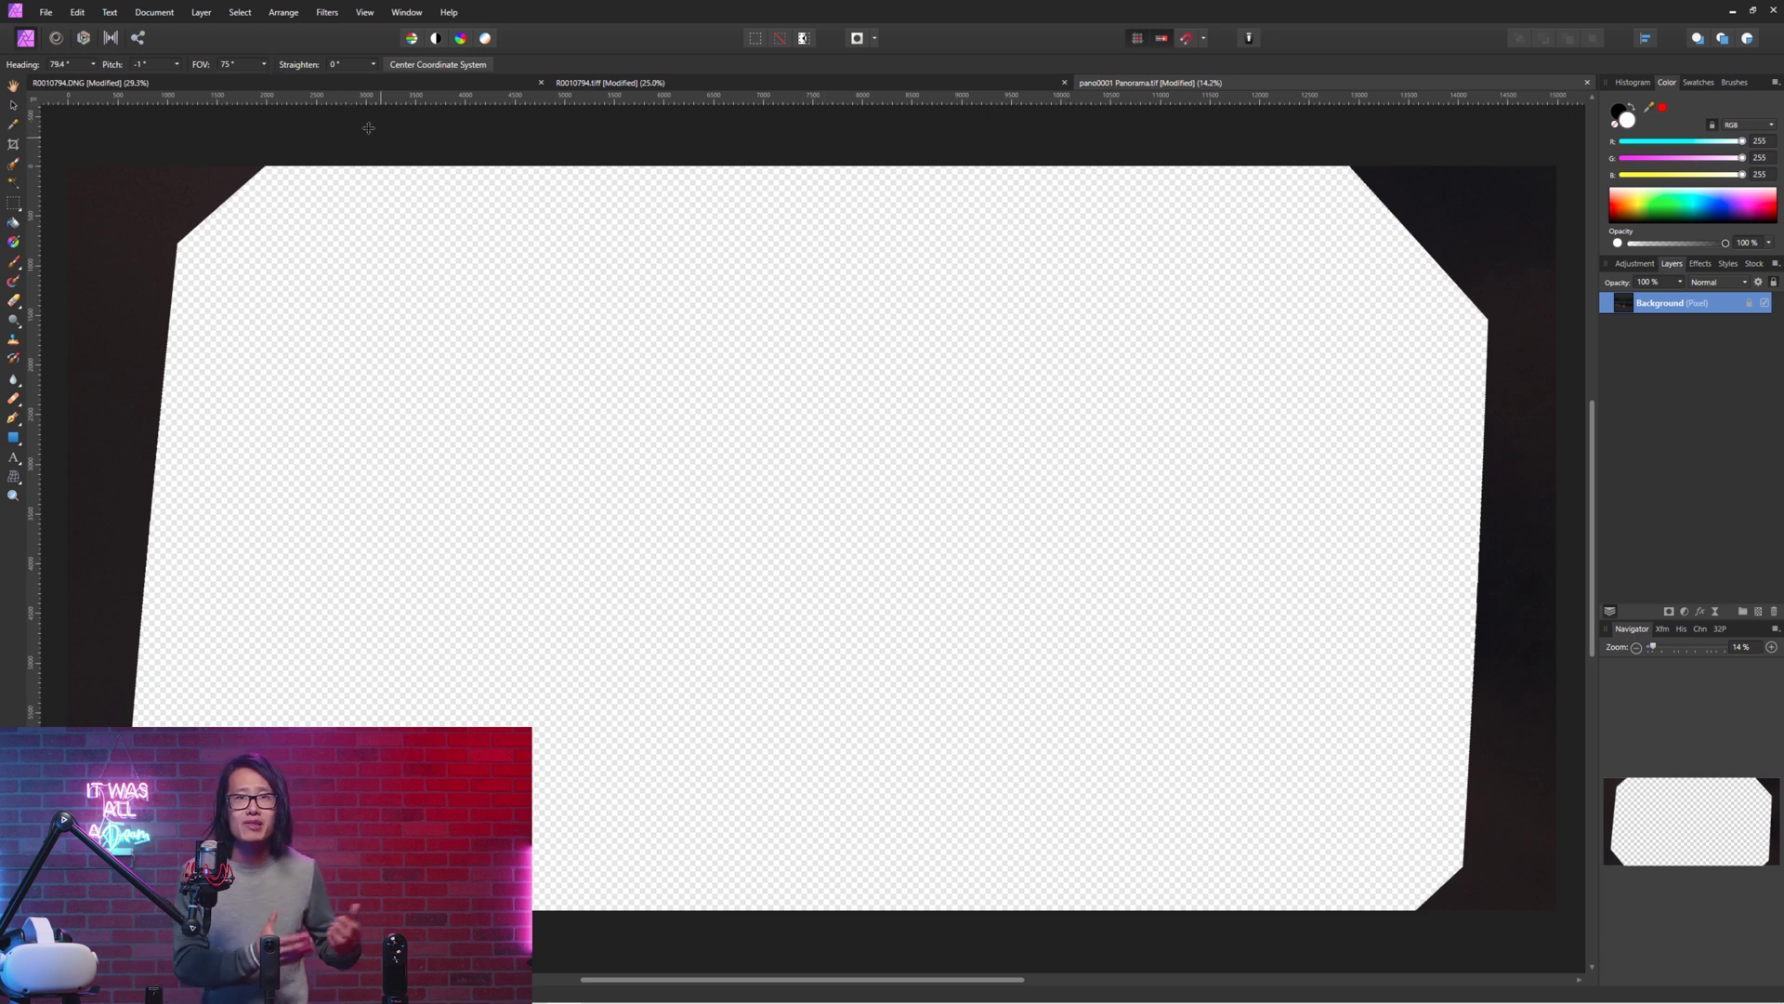
pyautogui.click(264, 64)
pyautogui.moveTo(268, 80); pyautogui.dragTo(380, 99)
pyautogui.moveTo(780, 688); pyautogui.dragTo(811, 755)
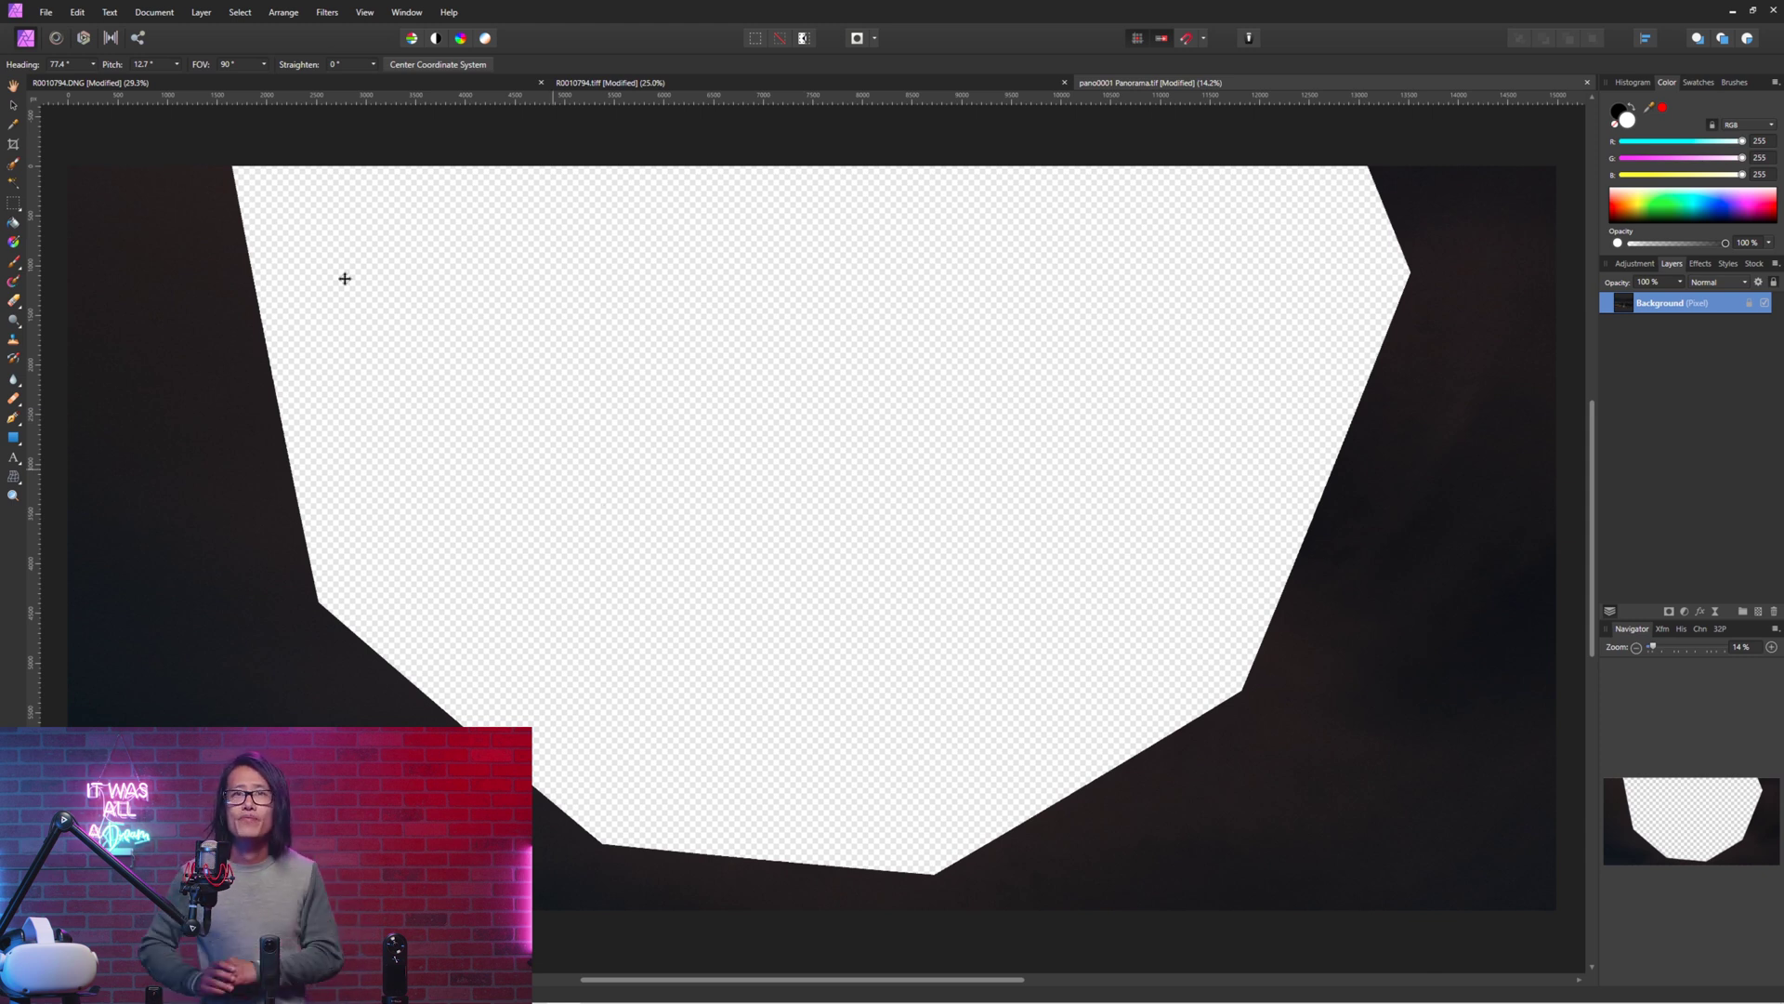
# Select the transparent sky gap with the Flood Select Tool and grow the selection by 28.4 px
pyautogui.click(15, 181)
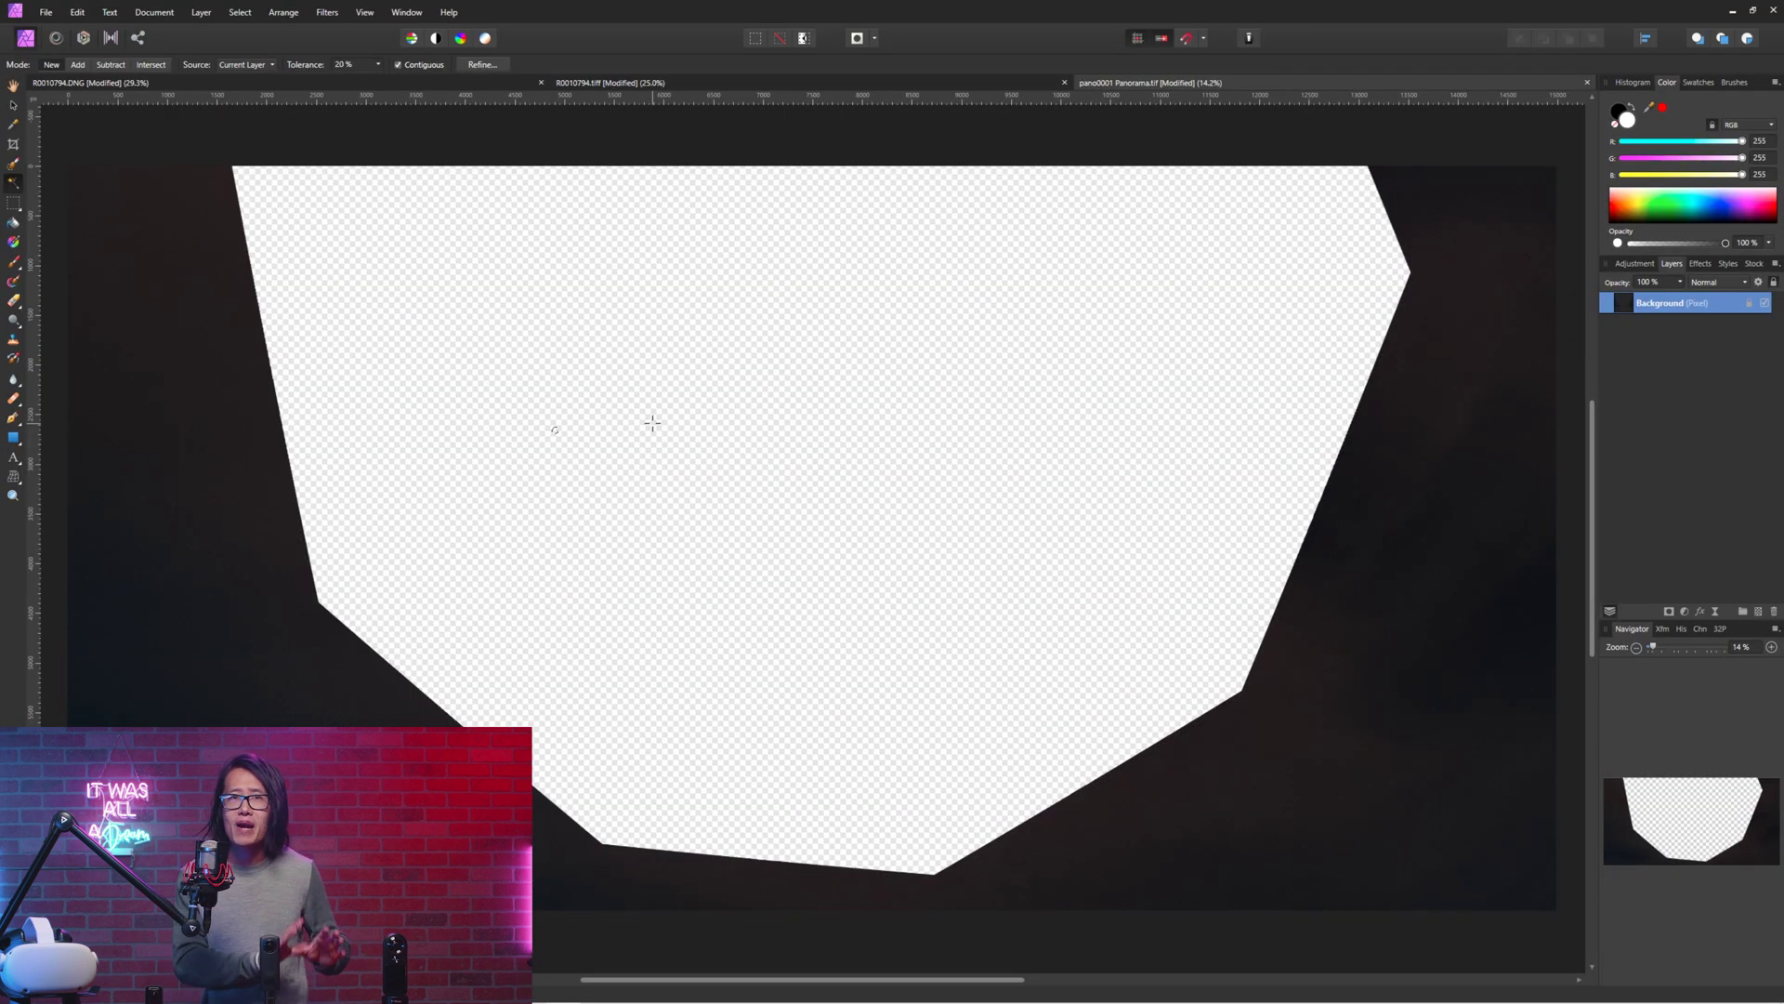
pyautogui.click(652, 423)
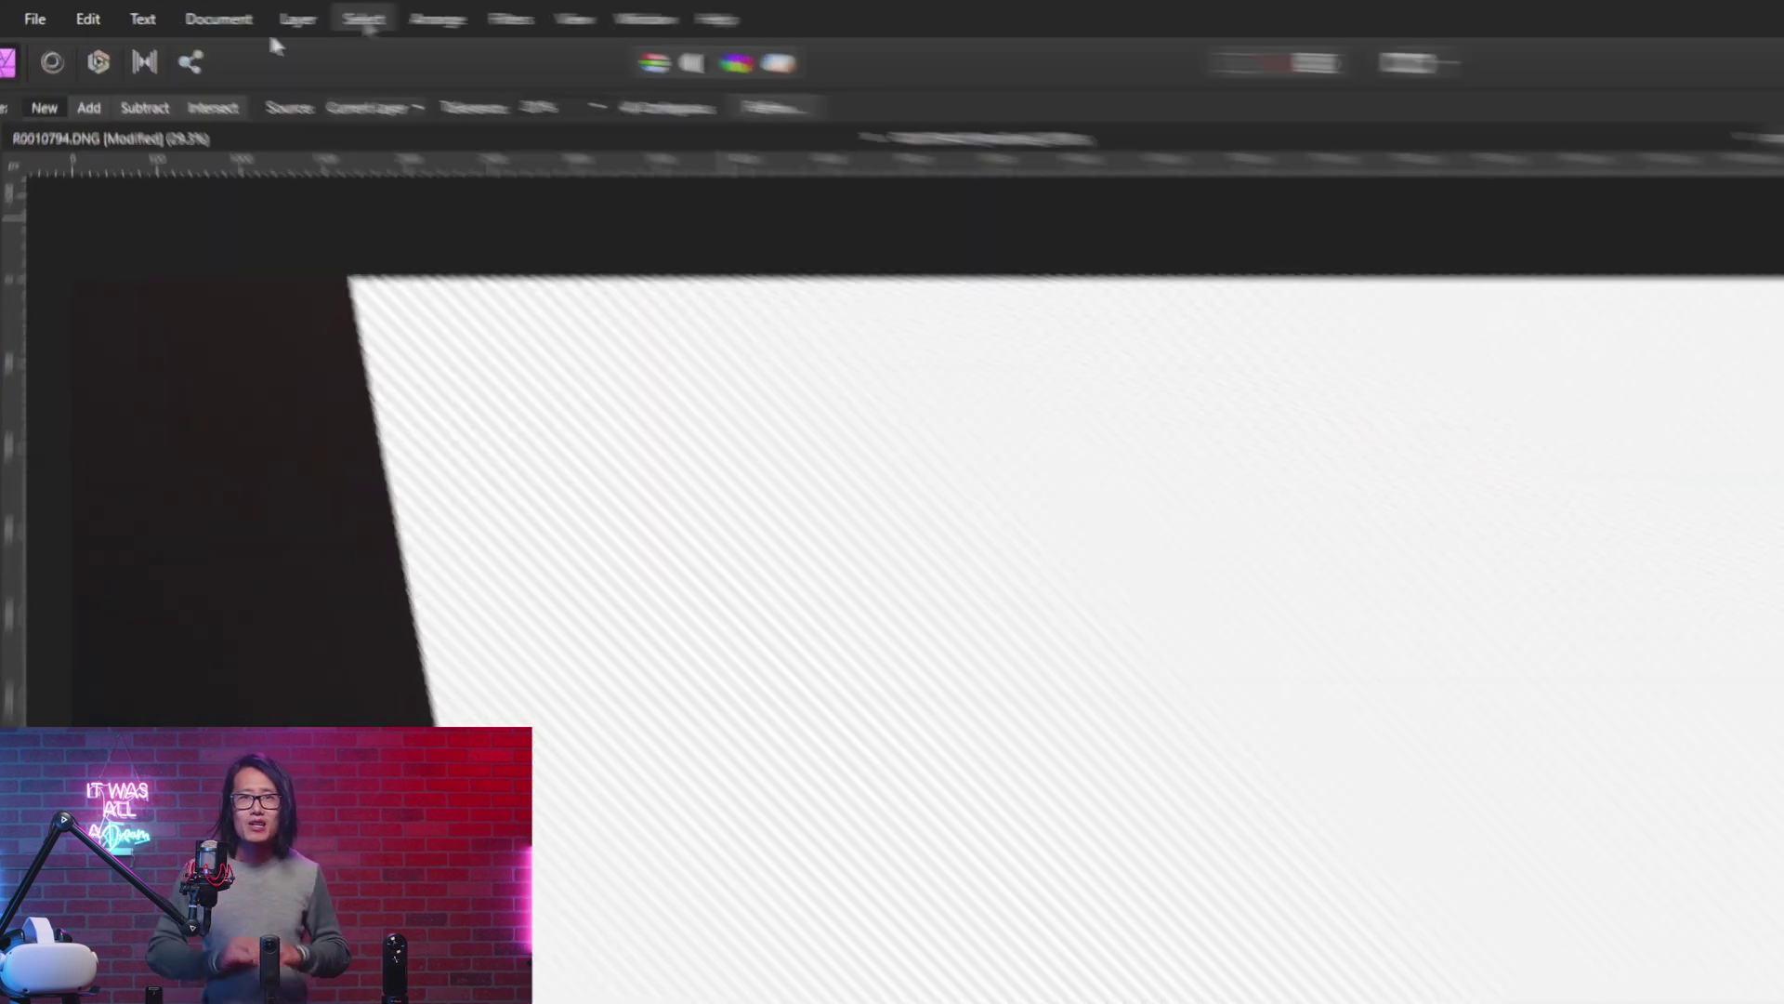
pyautogui.click(240, 12)
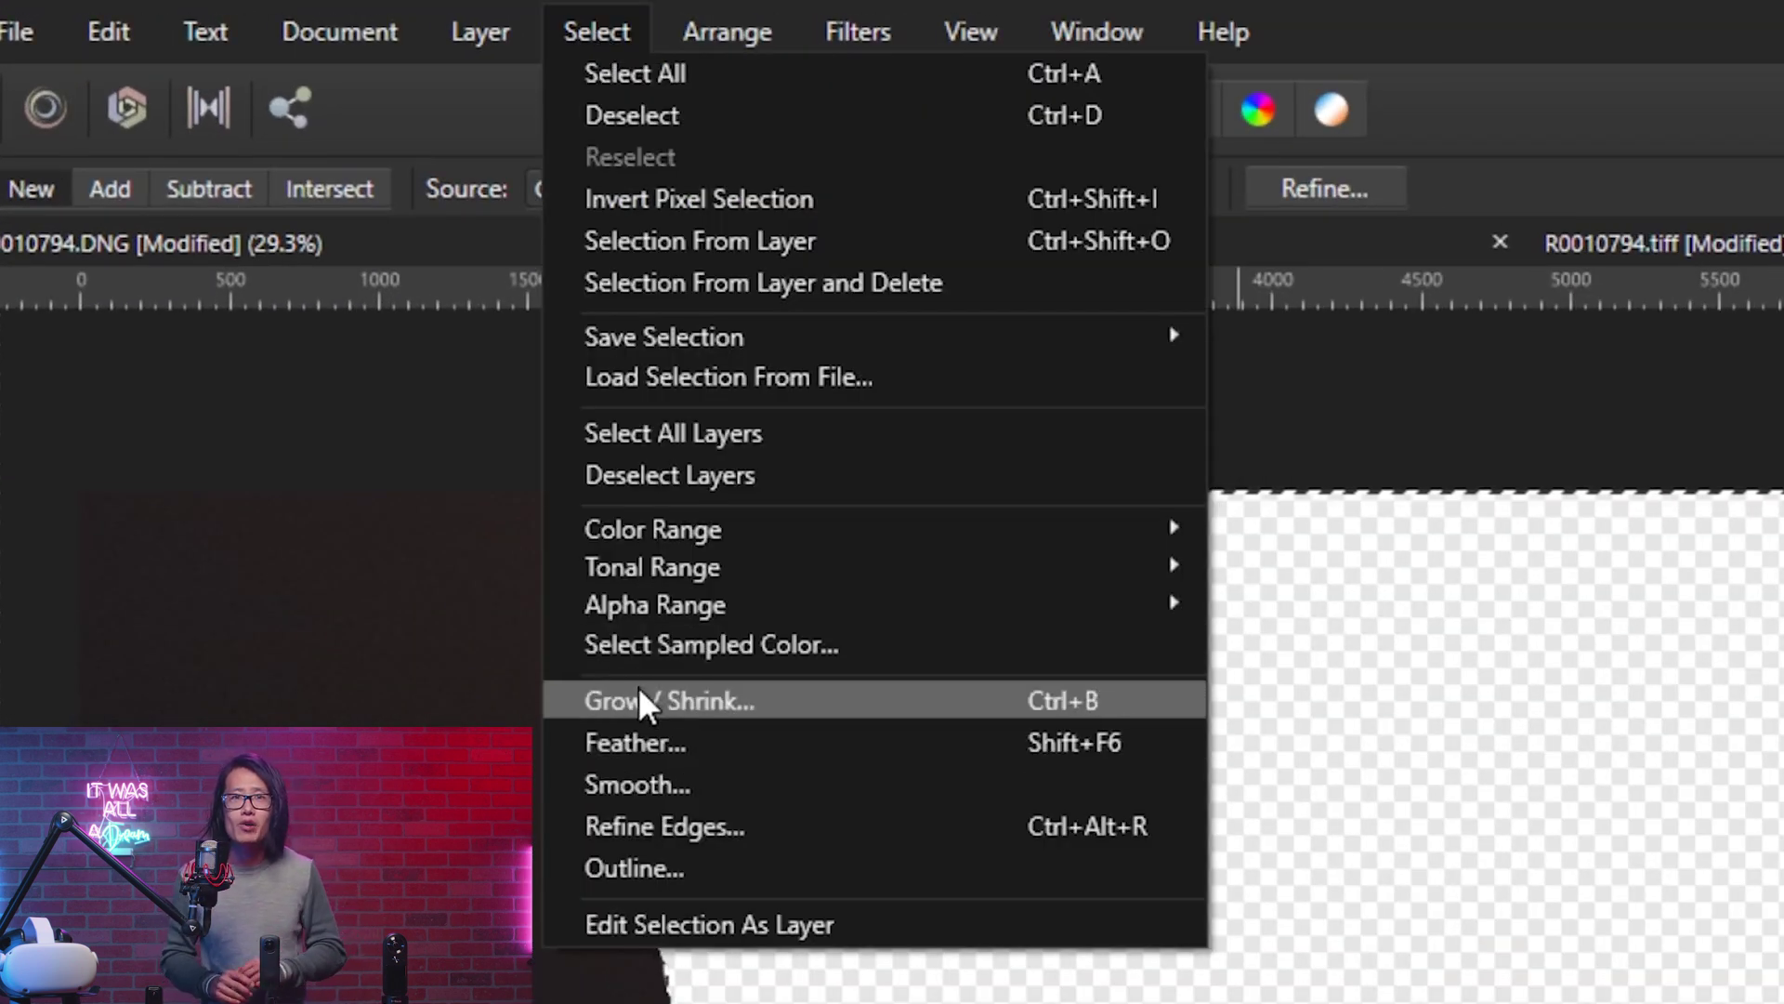
pyautogui.click(706, 699)
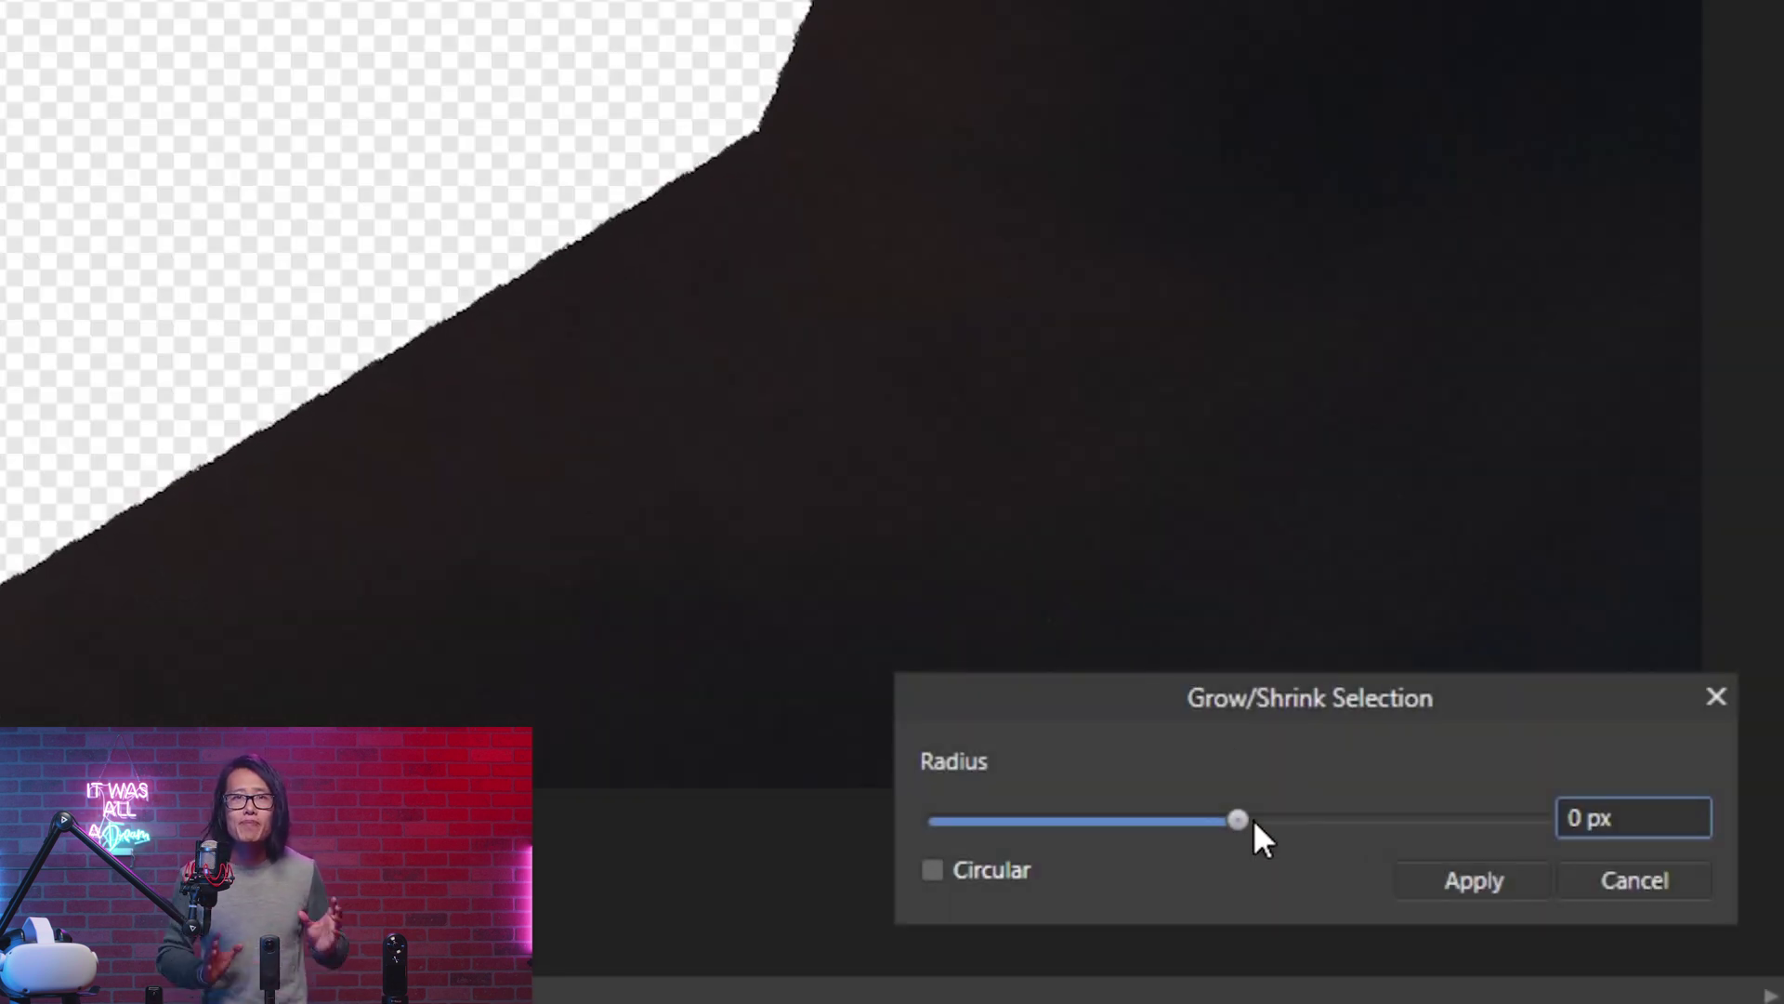
pyautogui.moveTo(1241, 822)
pyautogui.mouseDown()
pyautogui.moveTo(1266, 832)
pyautogui.moveTo(1245, 840)
pyautogui.mouseUp()
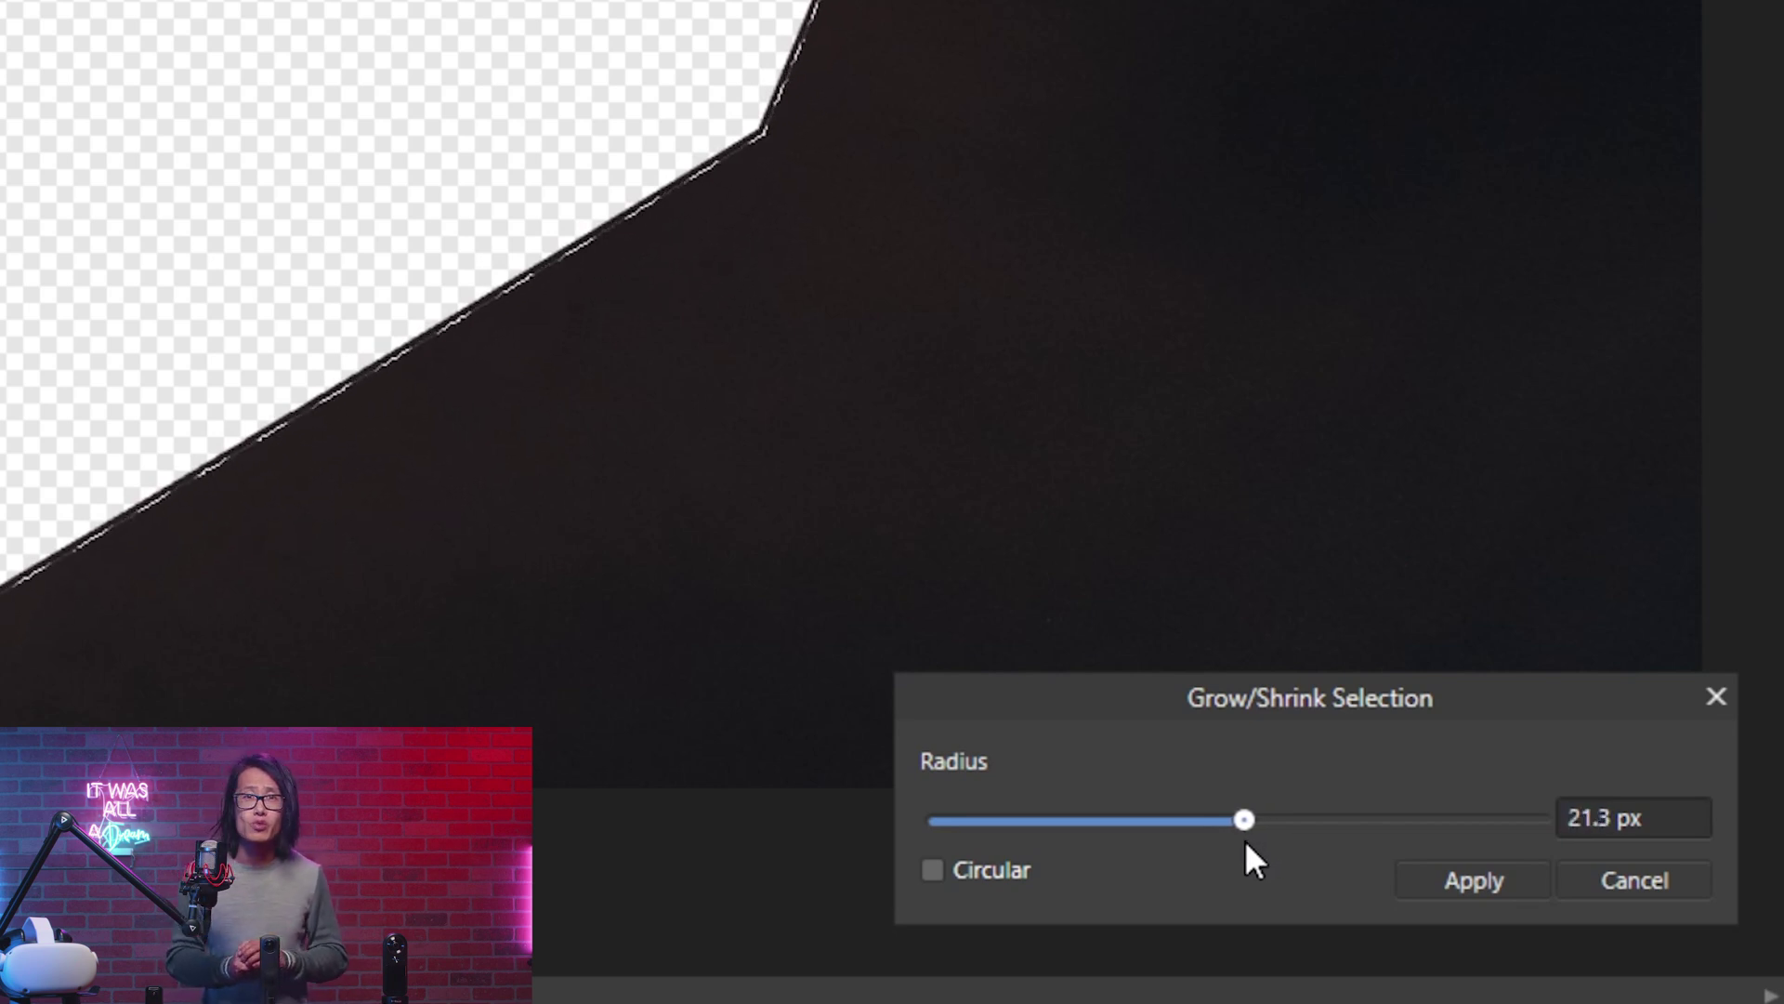
pyautogui.moveTo(1245, 839); pyautogui.dragTo(1247, 841)
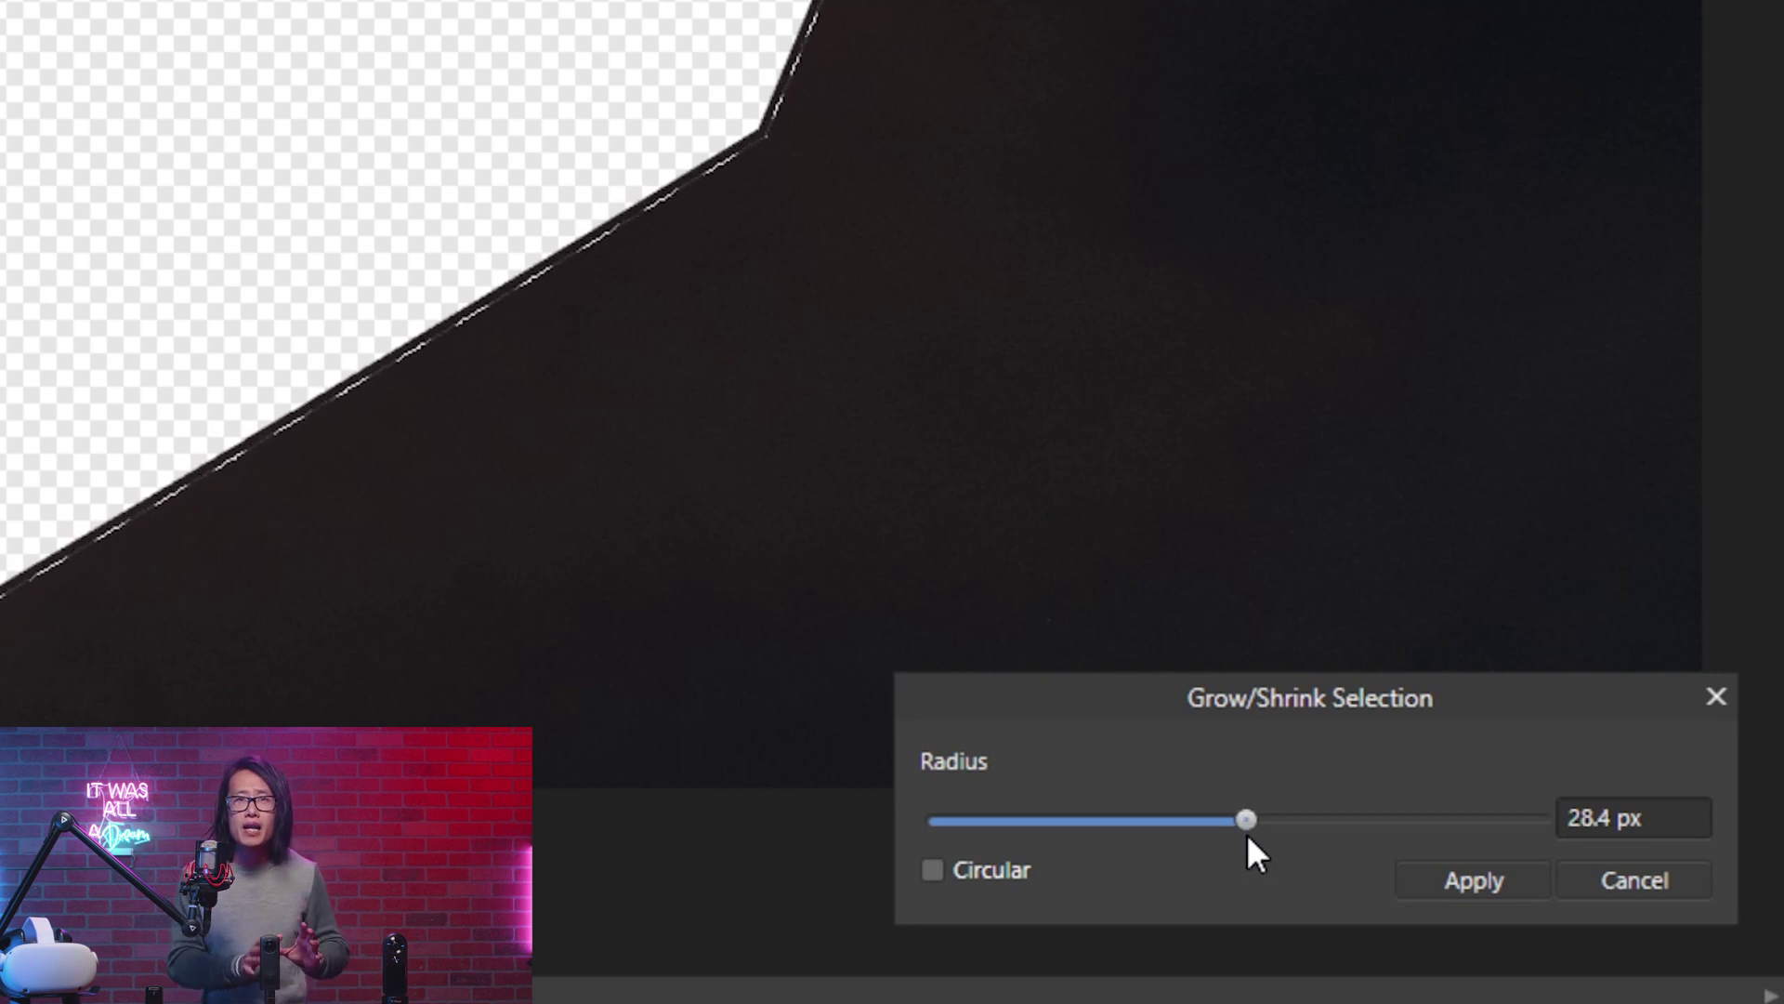
pyautogui.click(1497, 883)
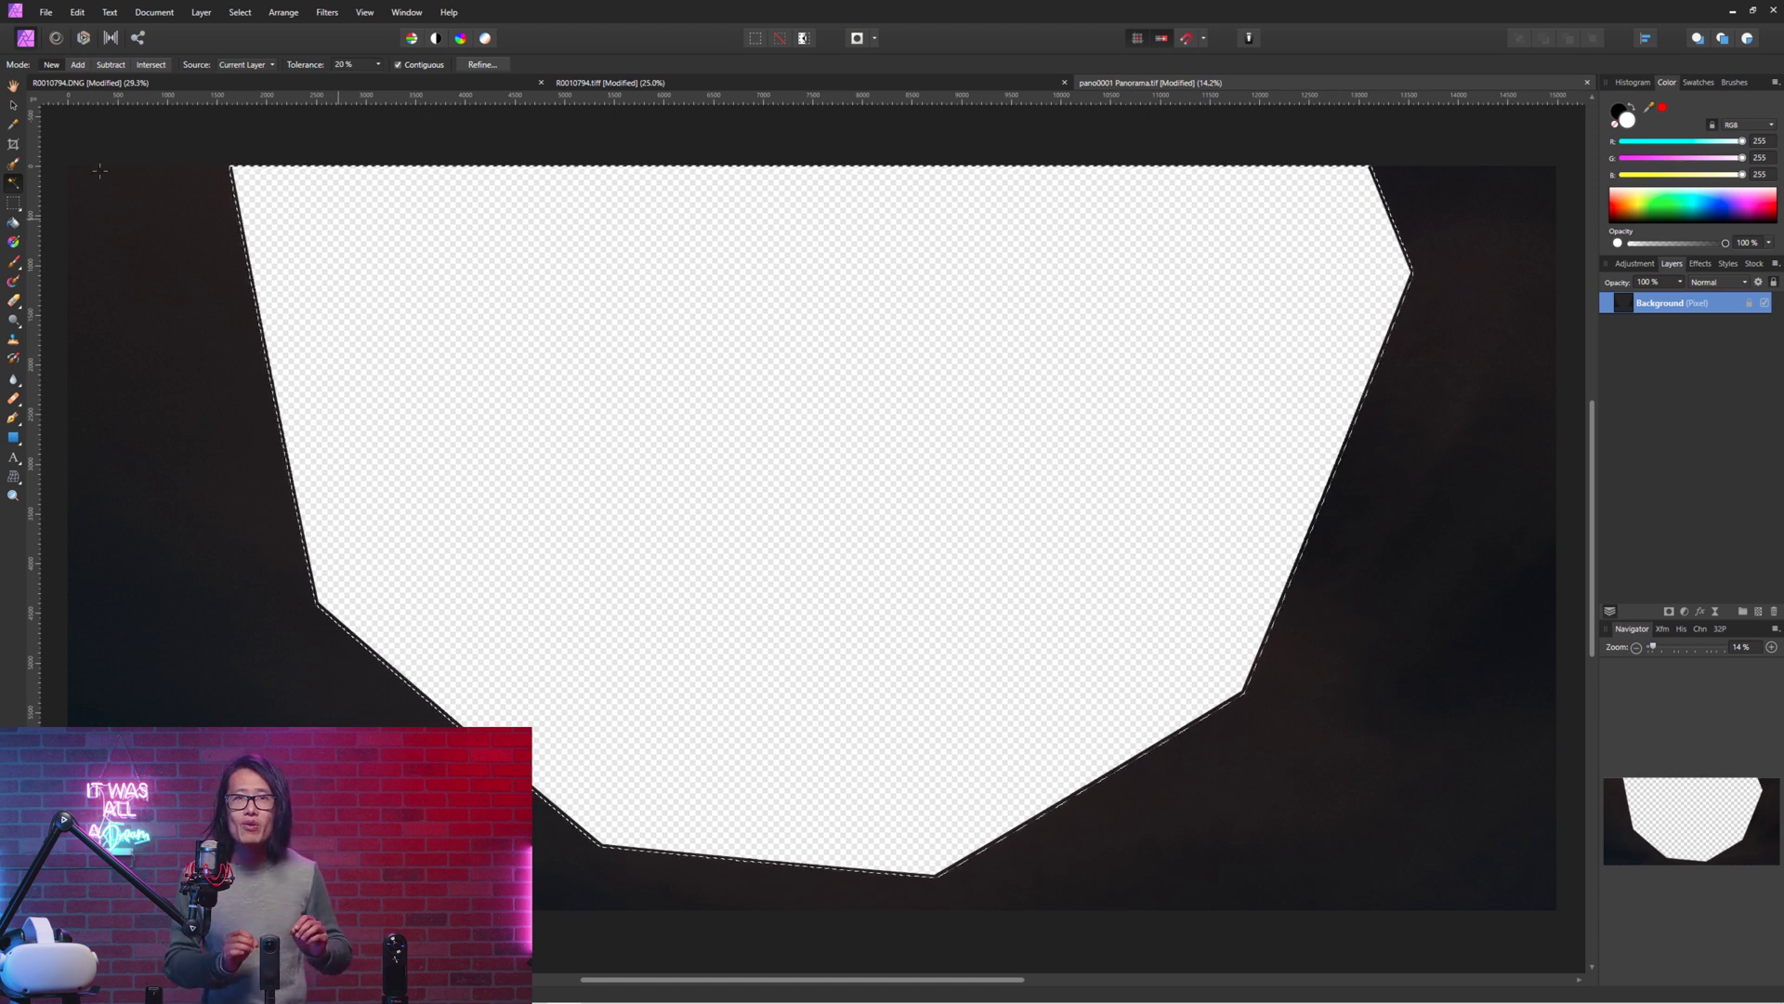
# Fill the selected sky gap using Inpainting at 100 % opacity with Normal blend mode
pyautogui.click(77, 12)
pyautogui.click(88, 187)
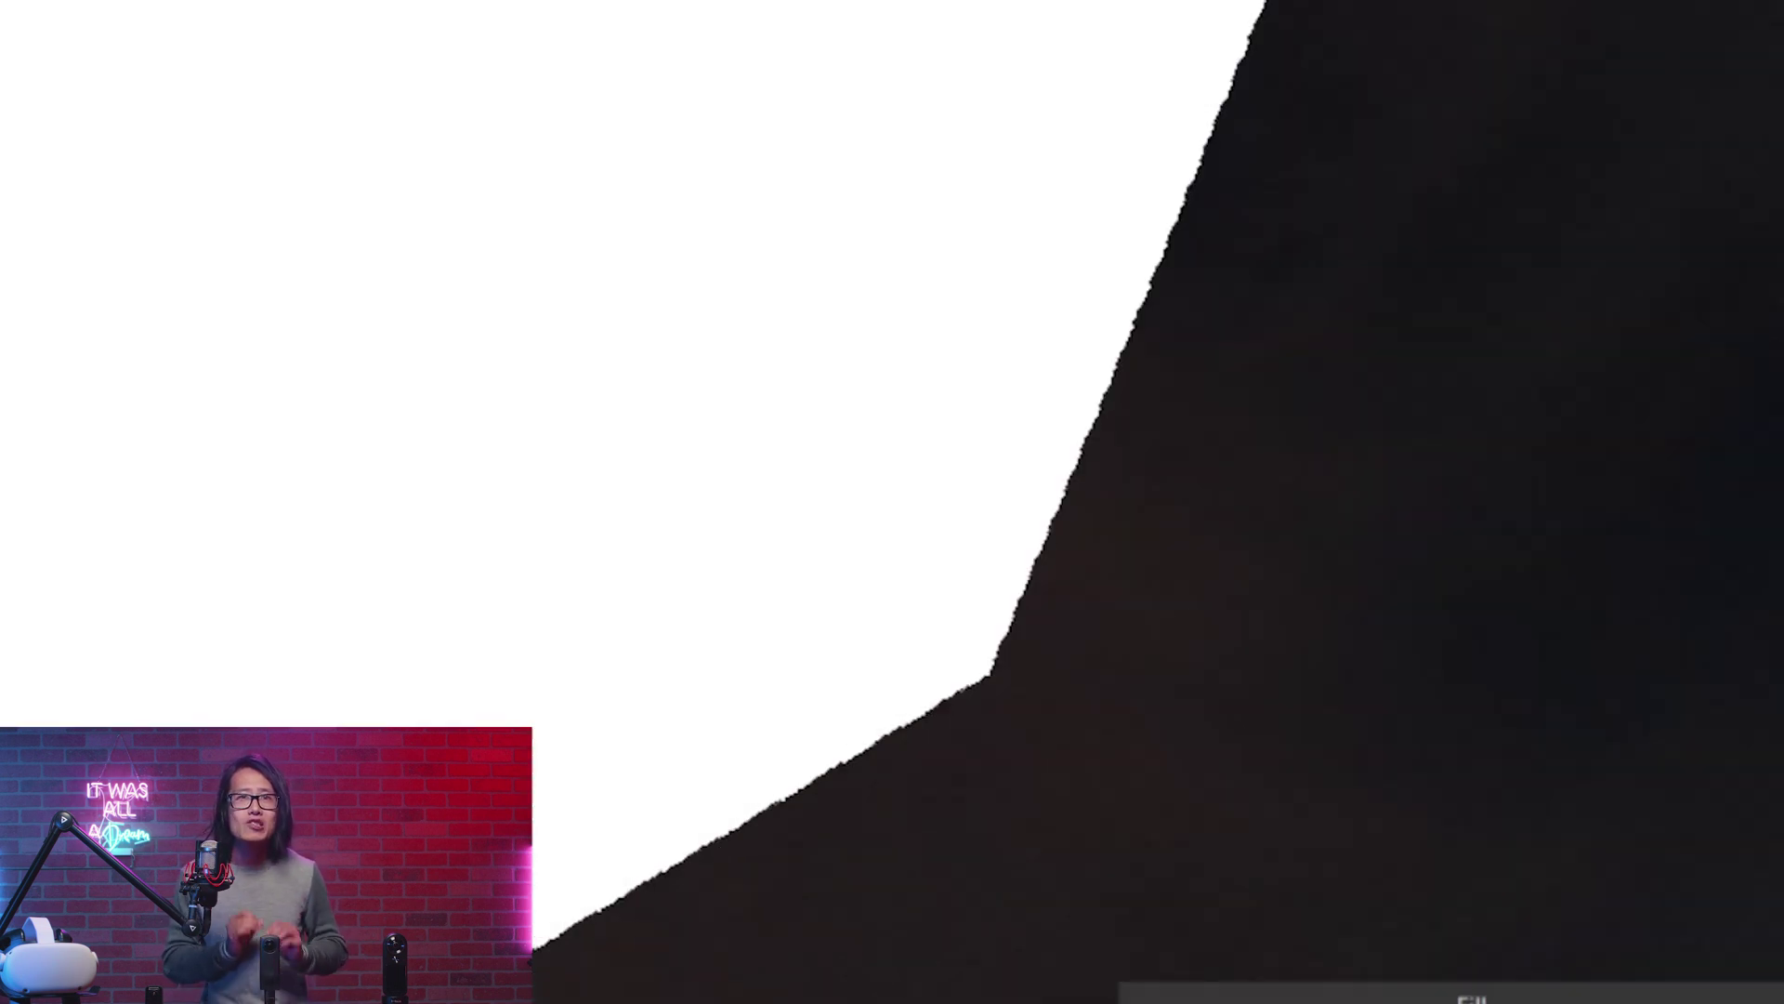
pyautogui.moveTo(1317, 995); pyautogui.dragTo(1231, 522)
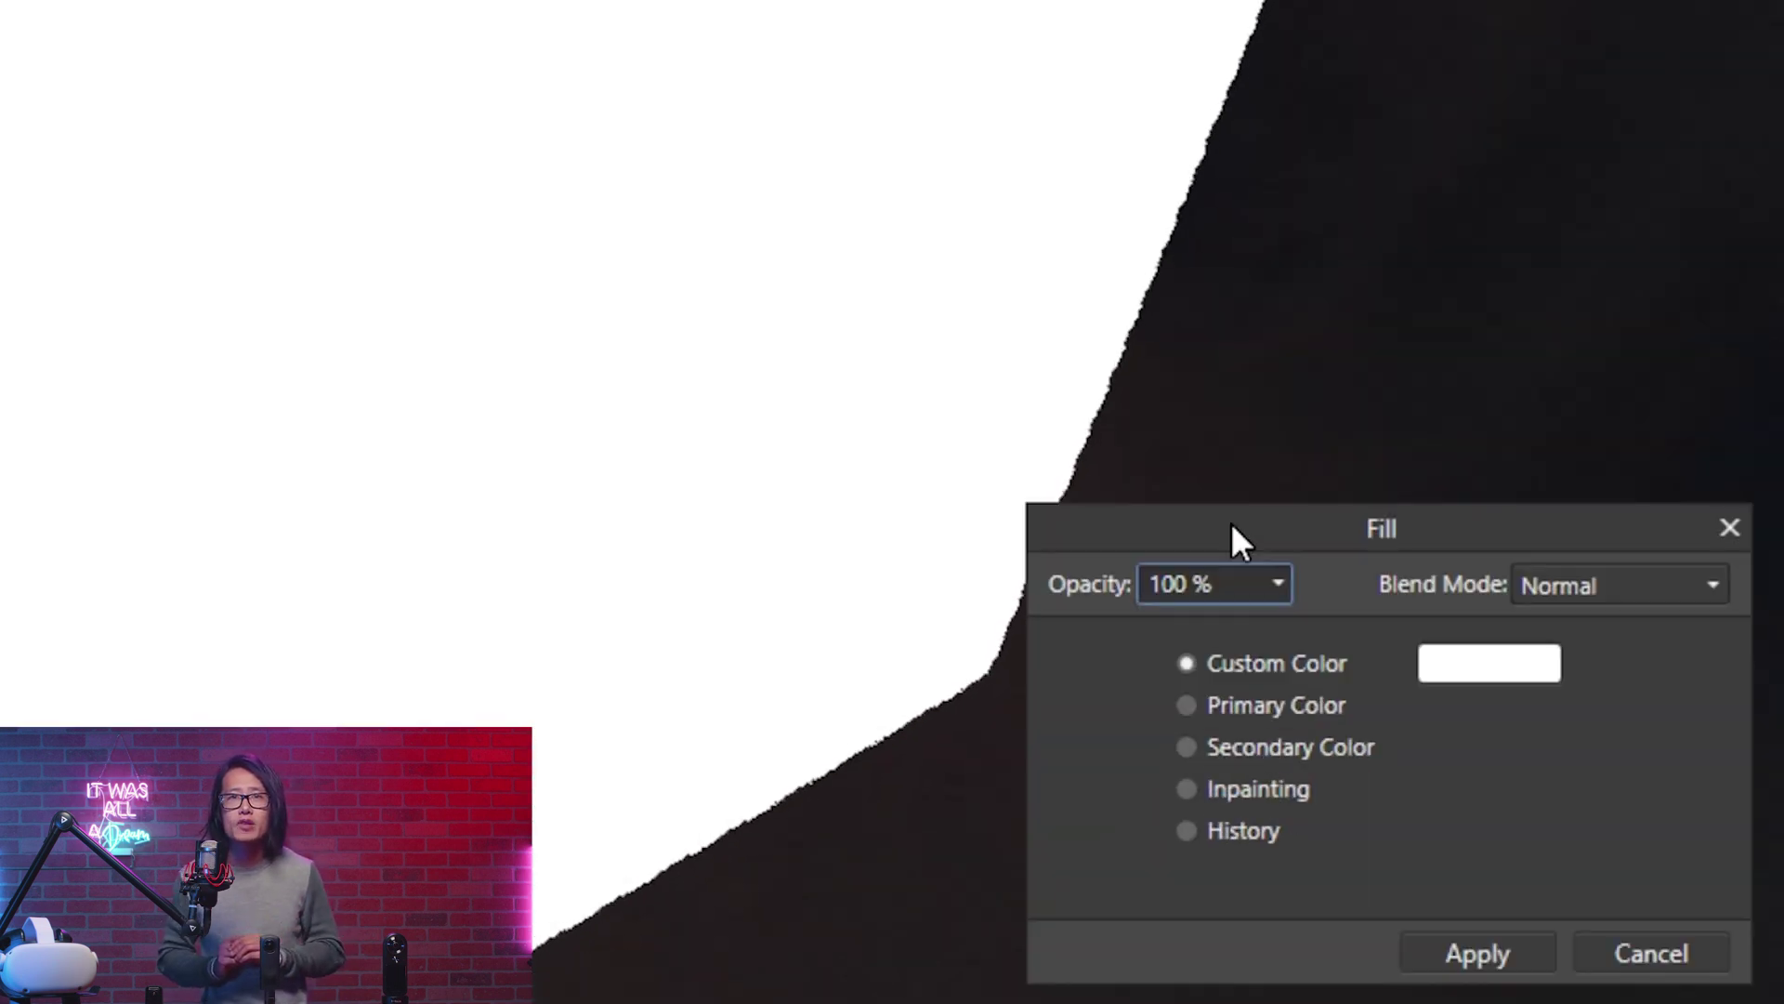
pyautogui.click(1187, 788)
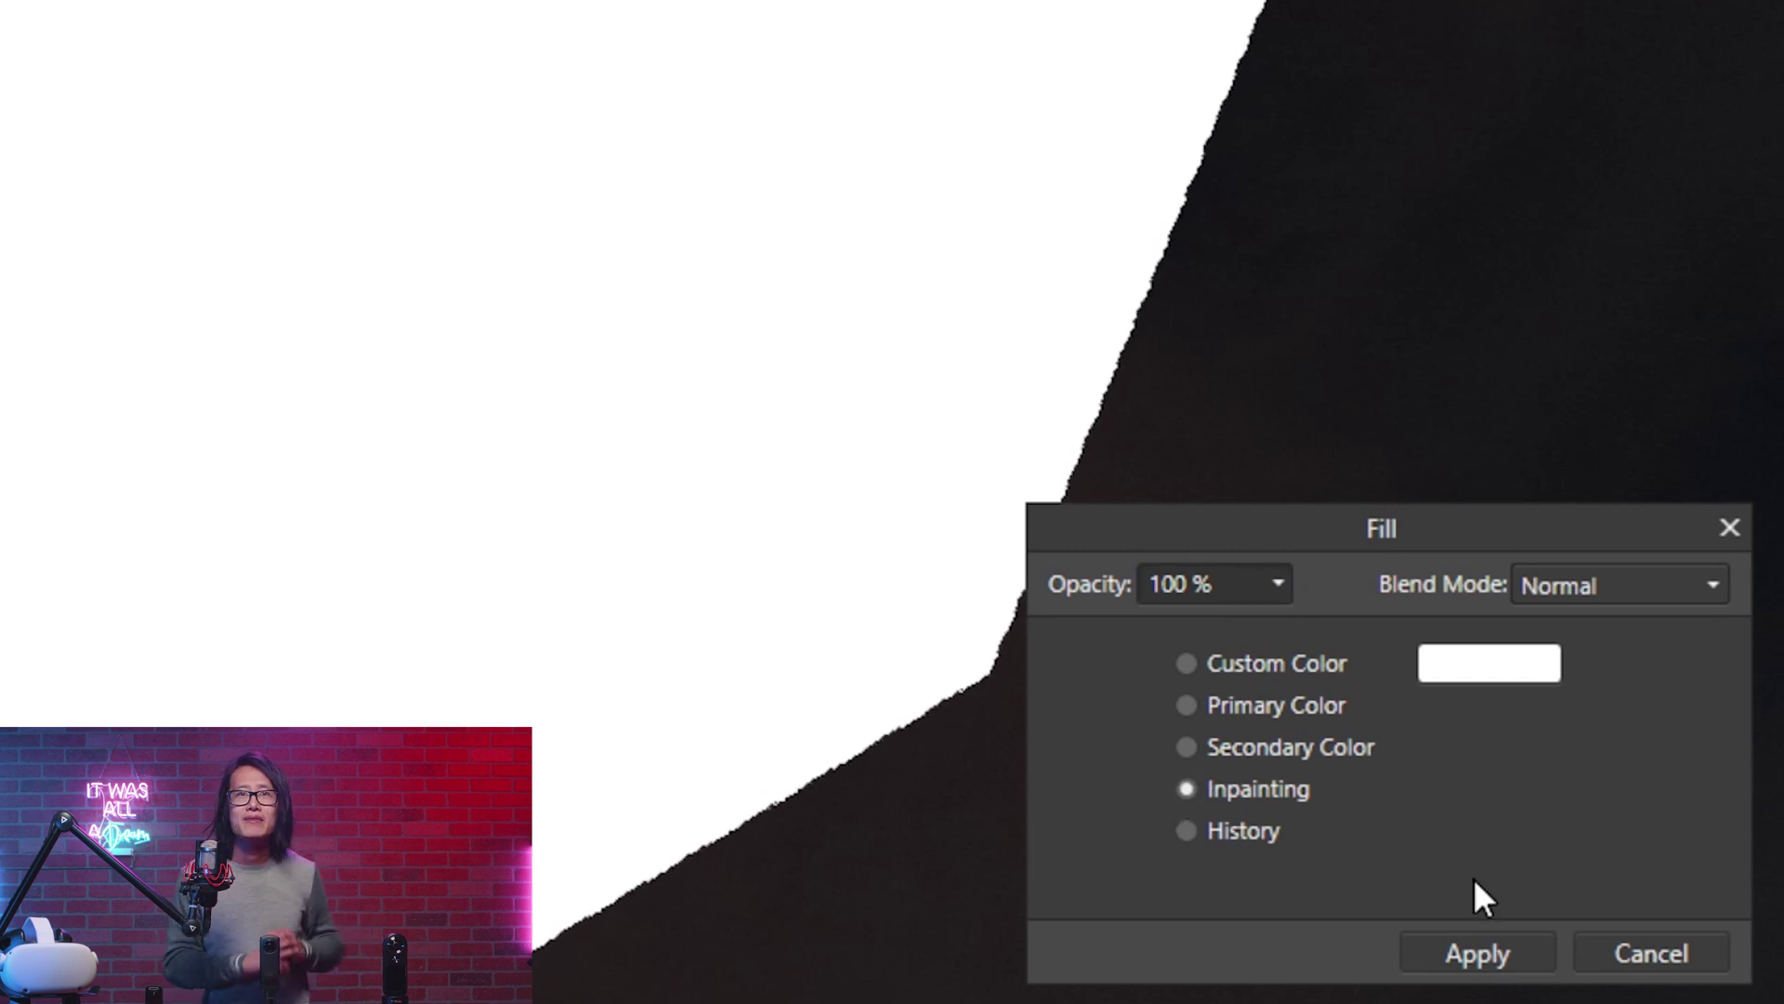
pyautogui.click(1477, 953)
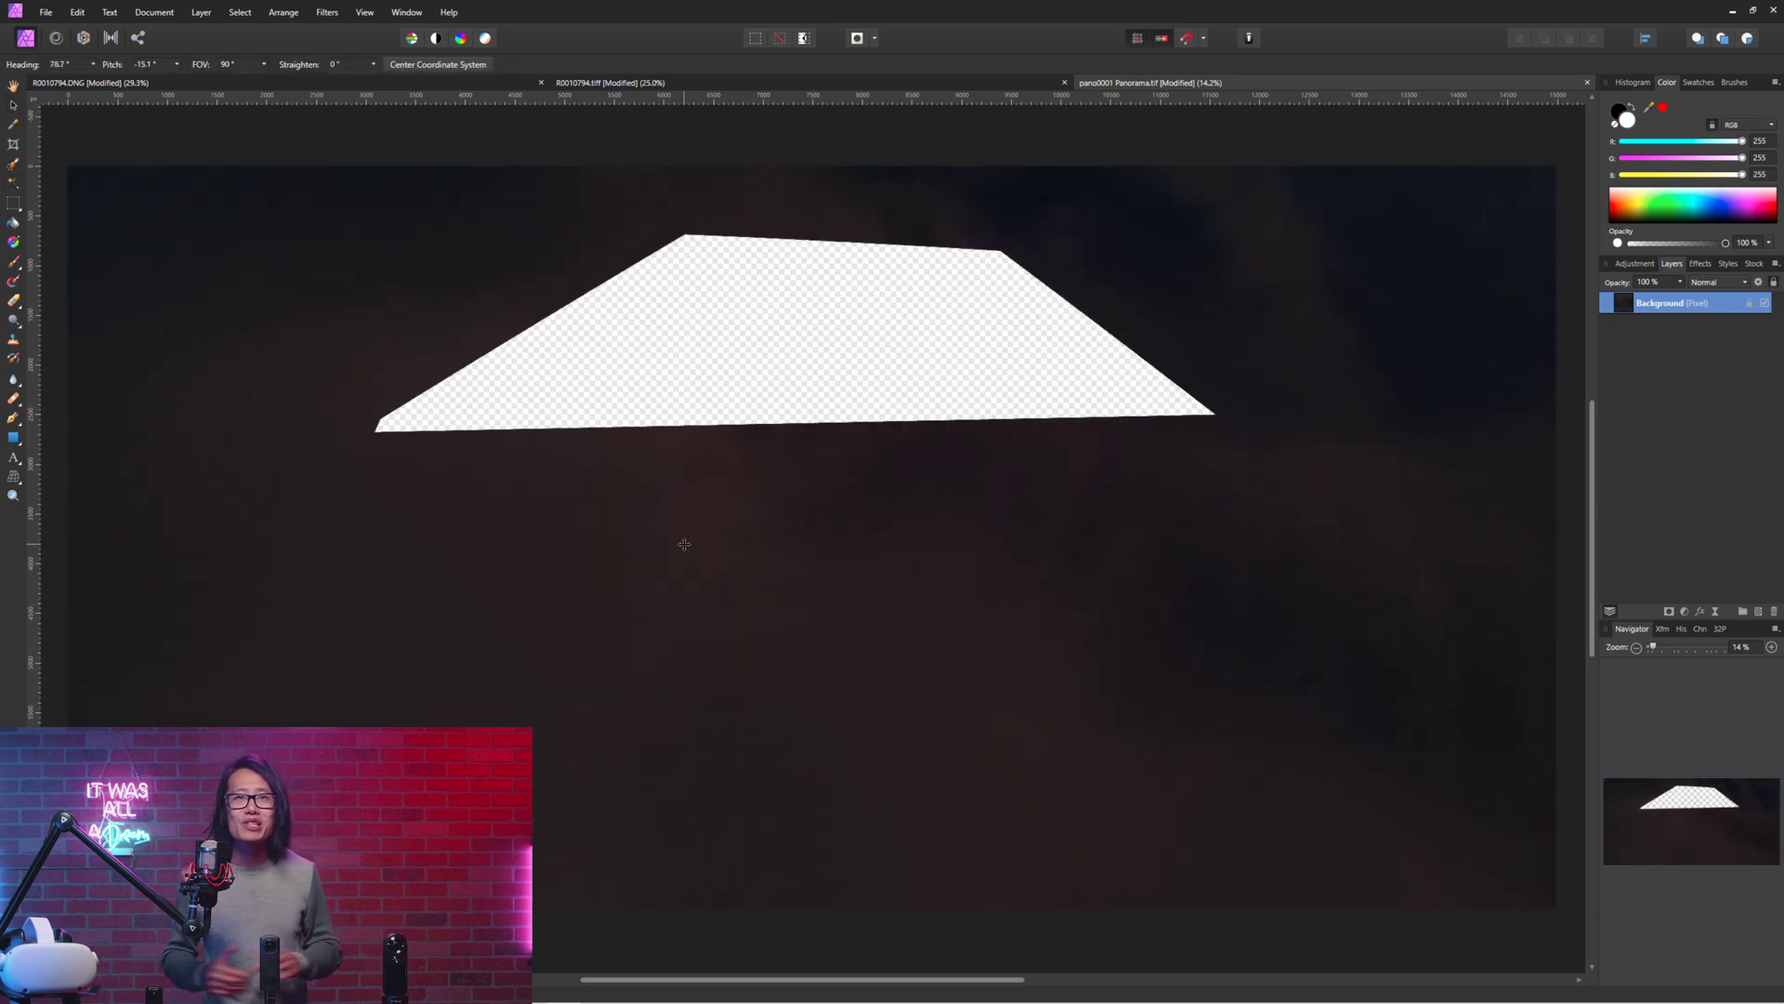
# Select the remaining transparent sky gap, grow the selection and fill it with inpainting
pyautogui.click(239, 12)
pyautogui.click(278, 182)
pyautogui.click(1406, 788)
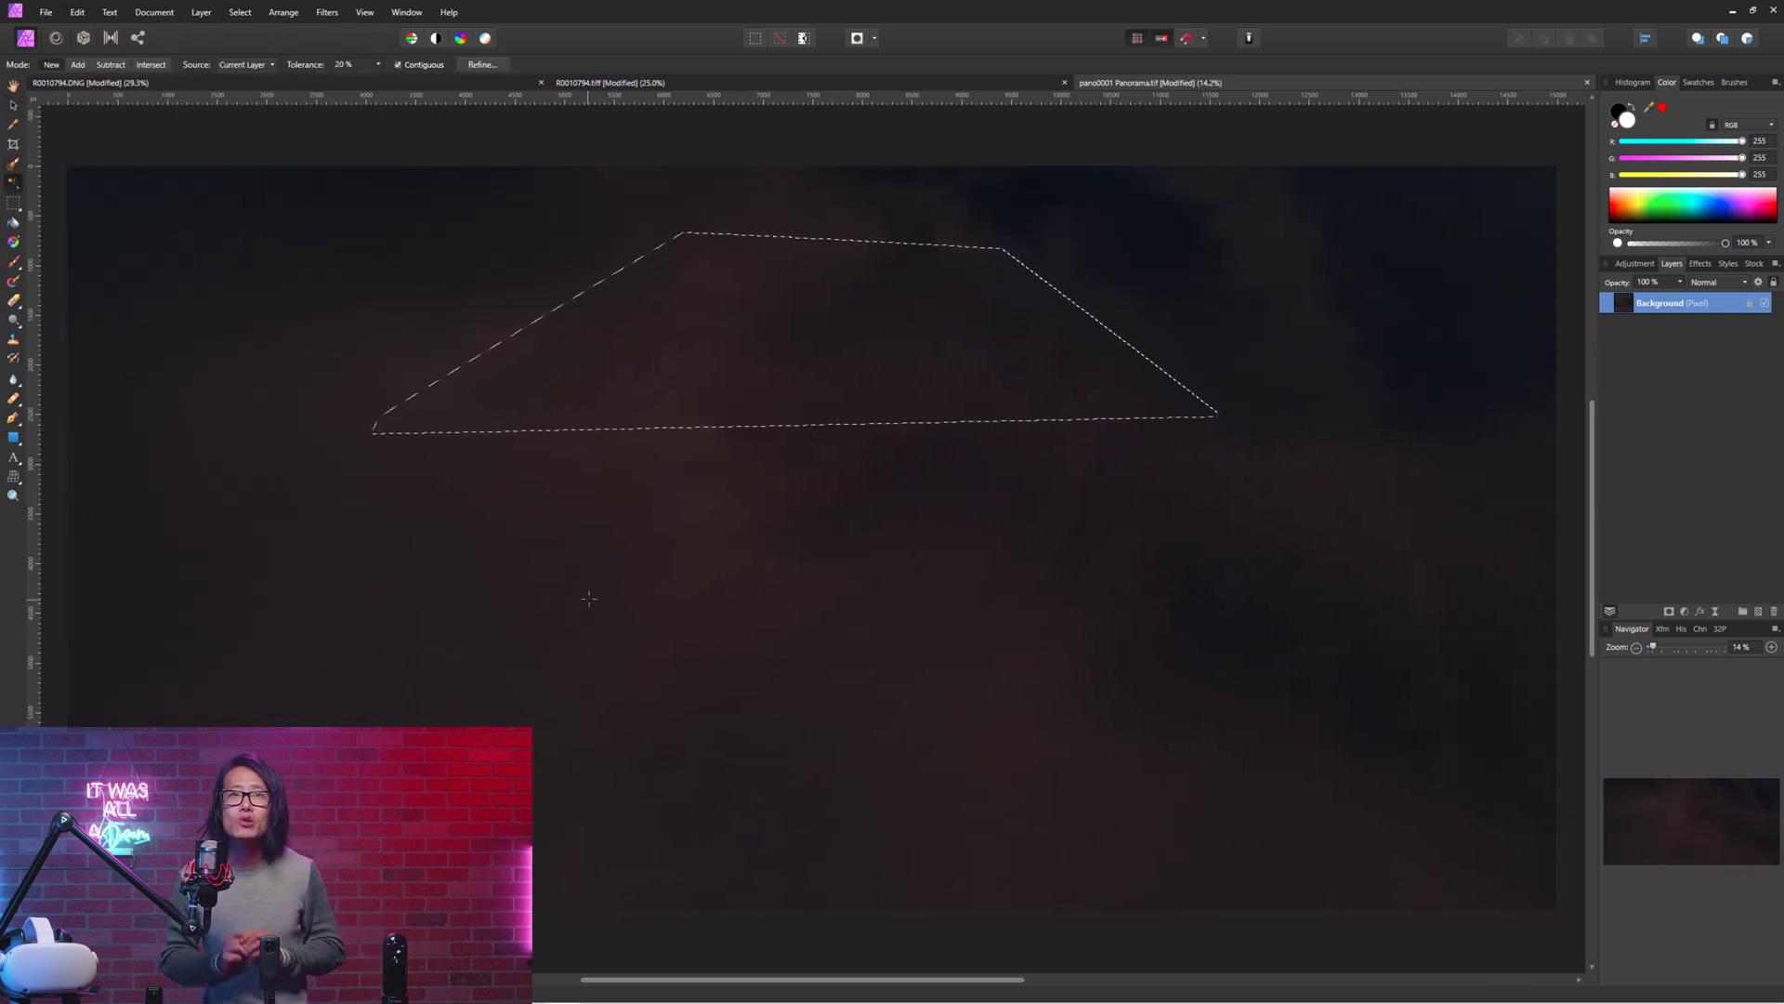
pyautogui.click(178, 67)
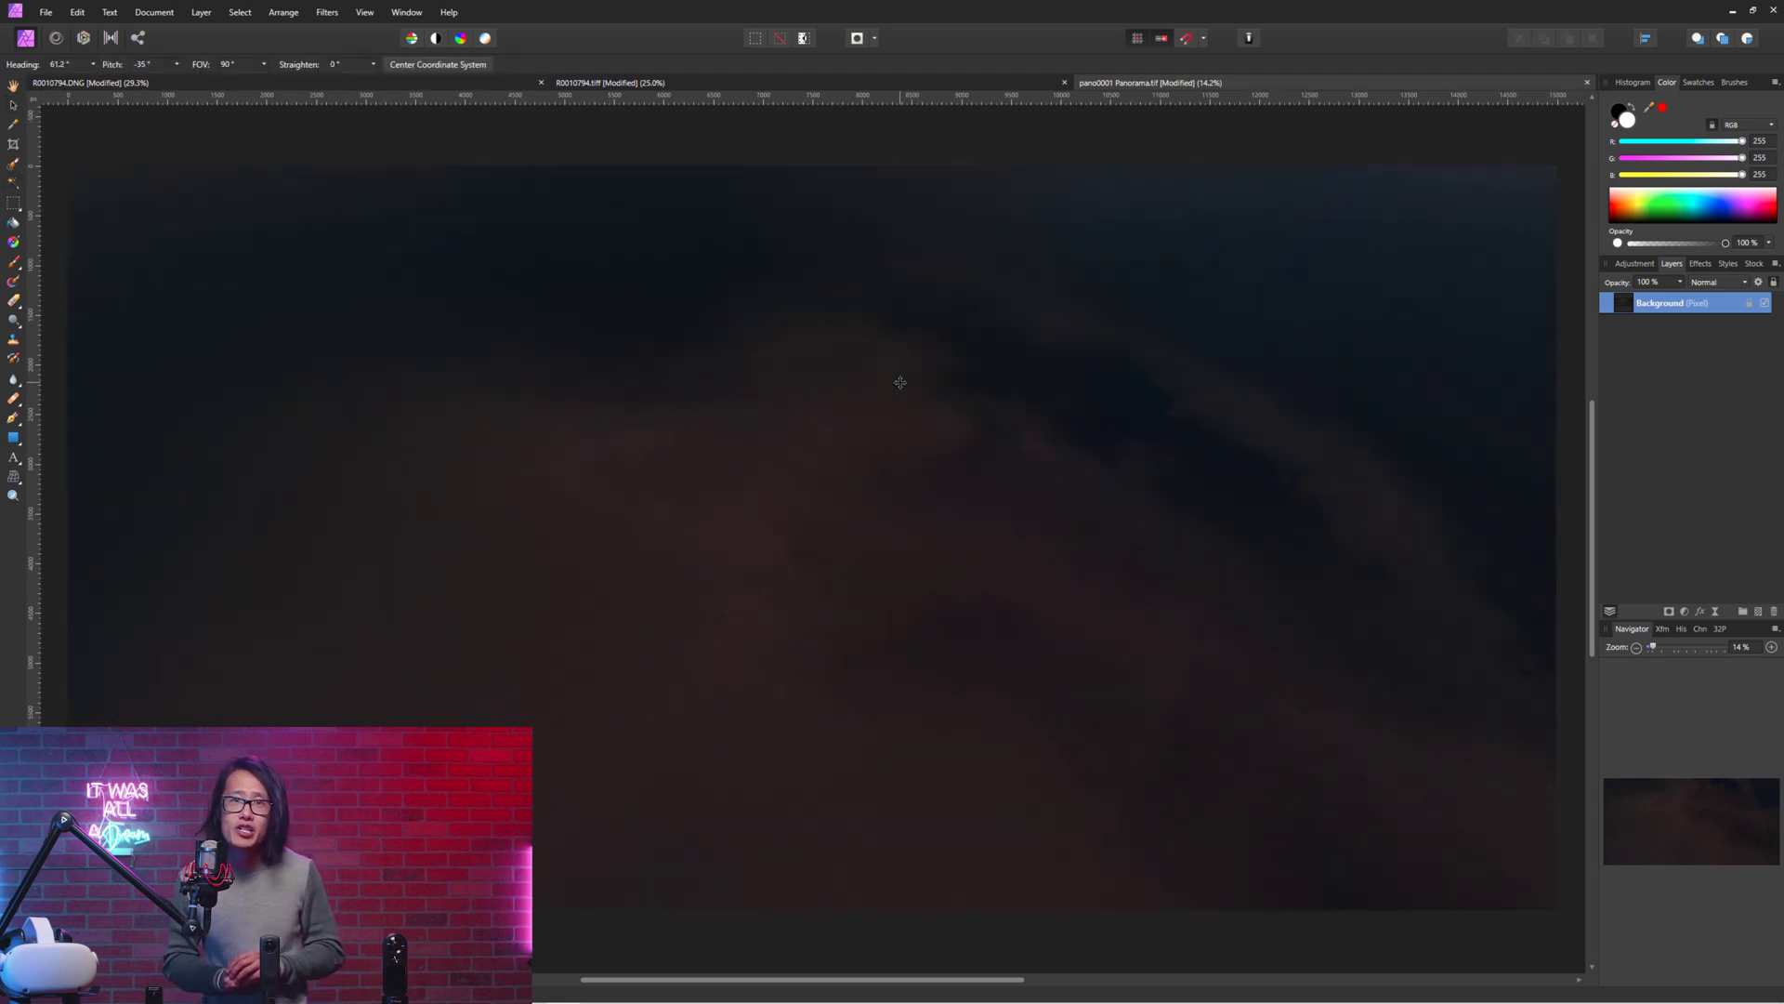
pyautogui.moveTo(897, 382); pyautogui.dragTo(633, 844)
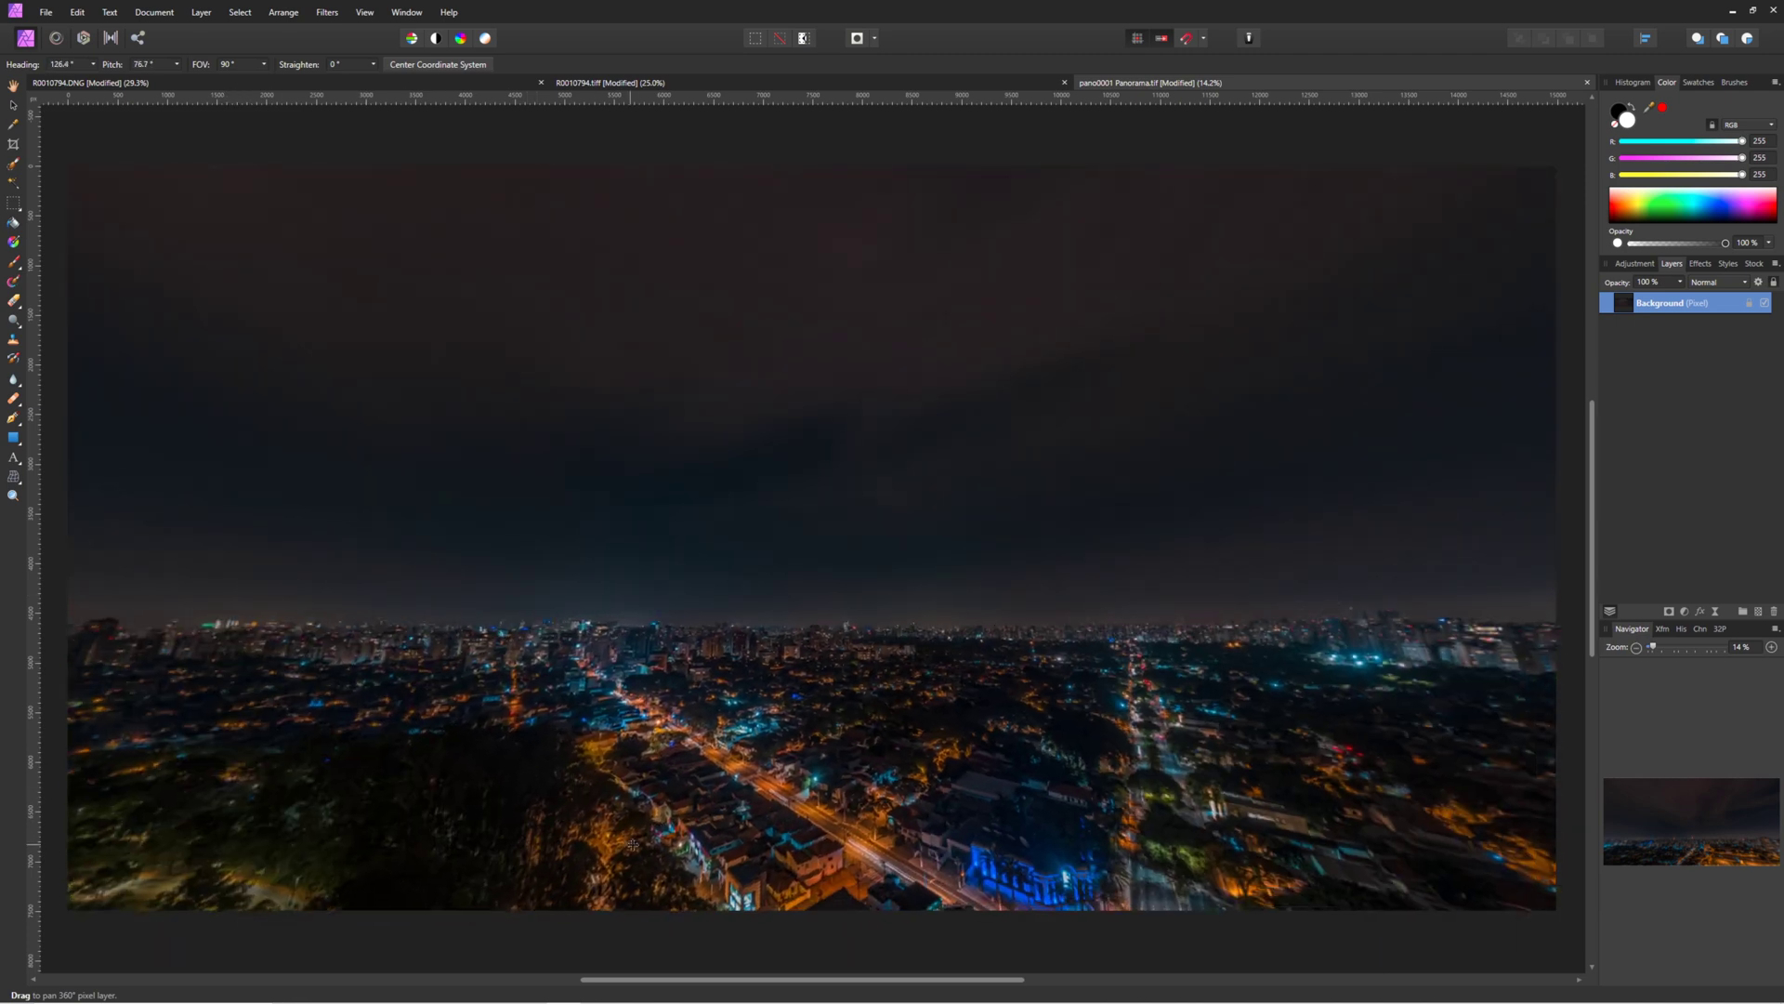
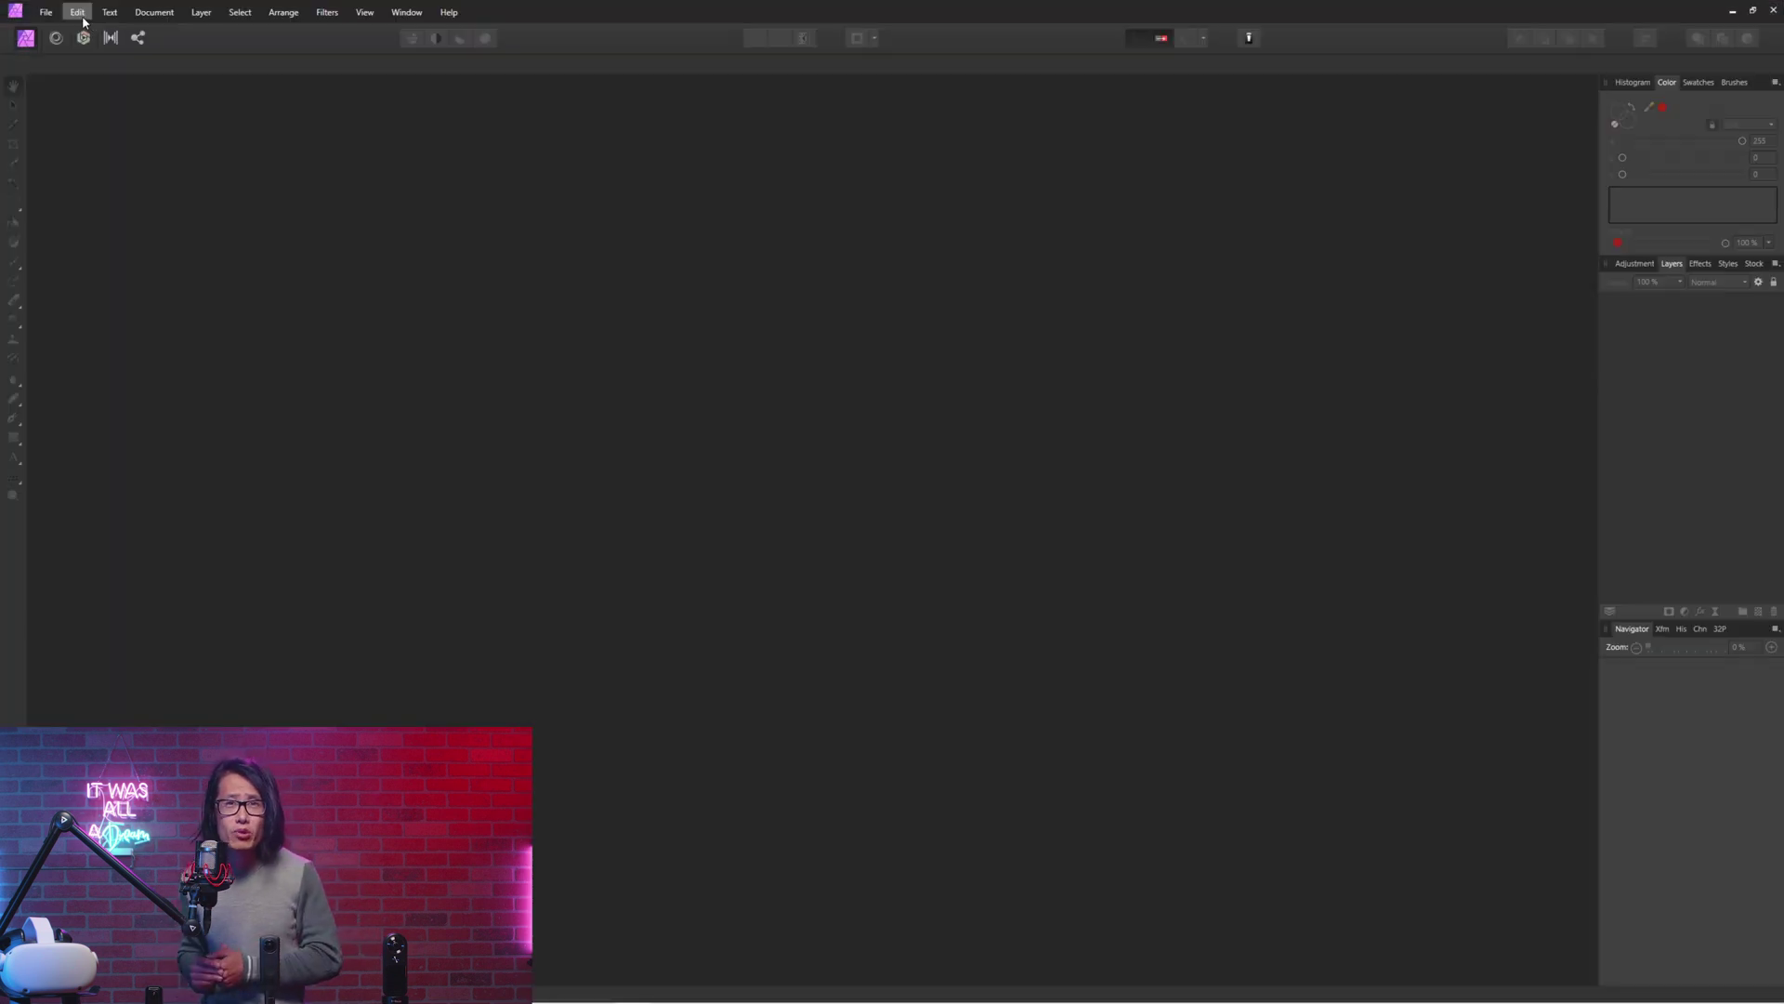
# Open the application preferences
pyautogui.click(77, 12)
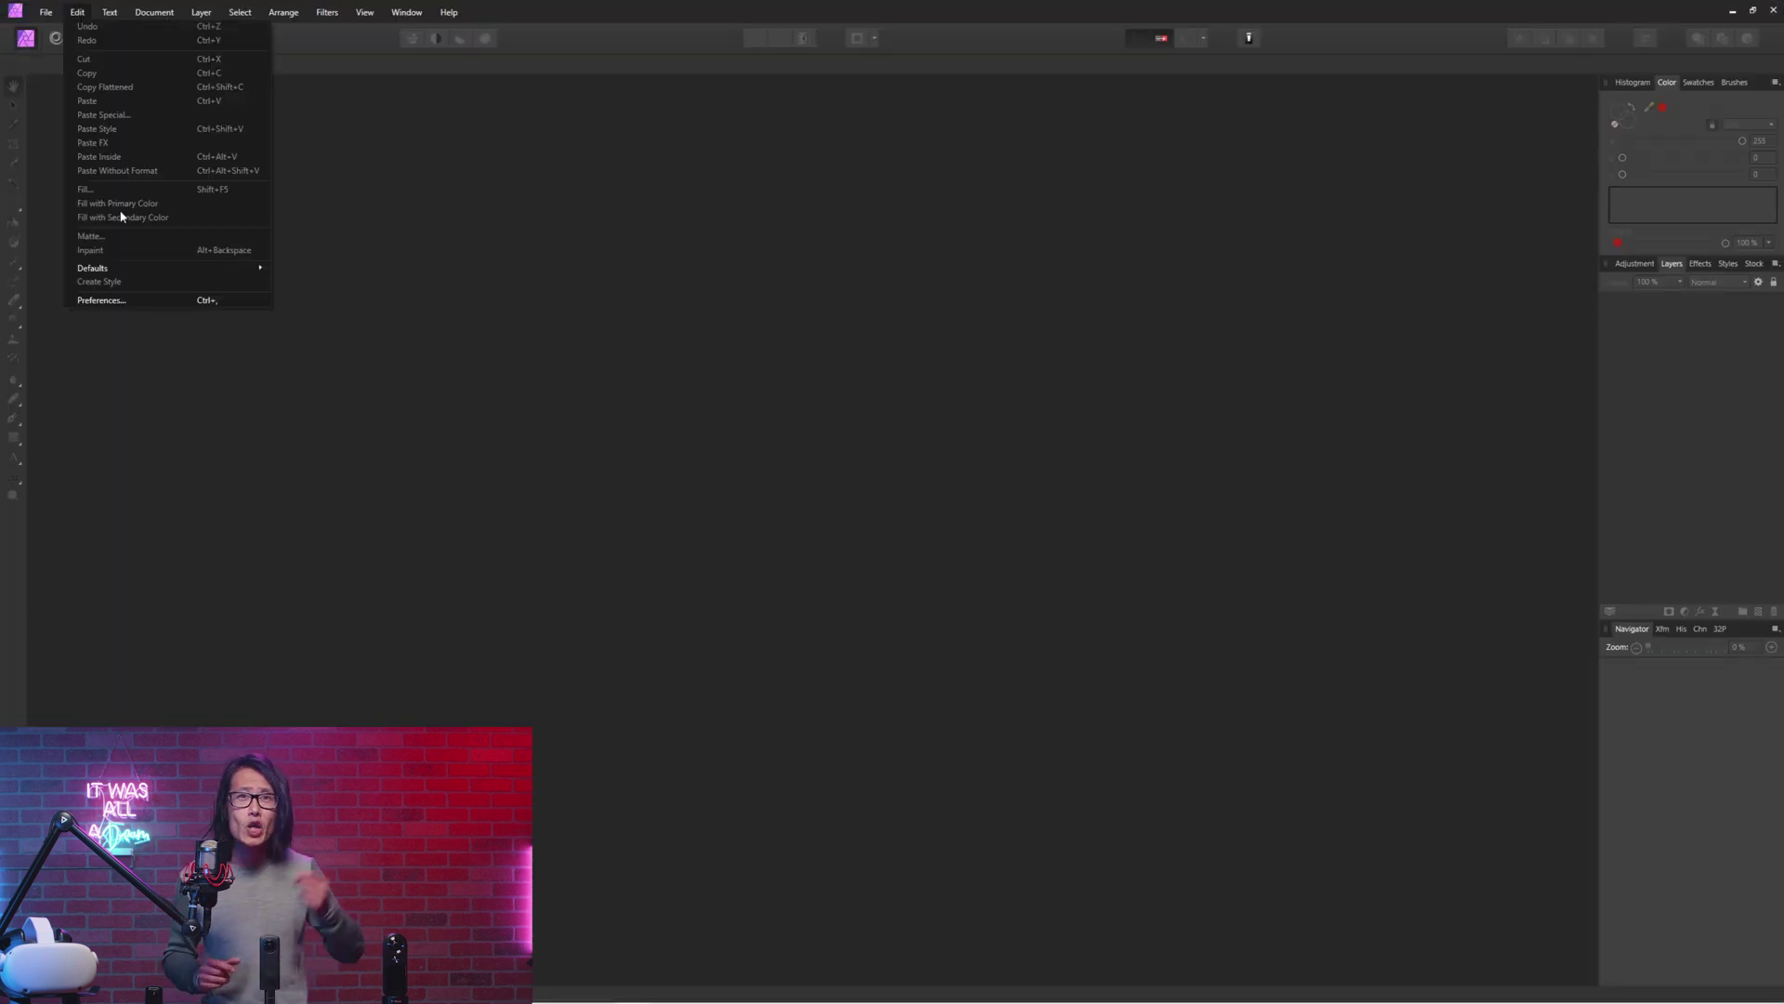
pyautogui.click(109, 299)
pyautogui.click(778, 539)
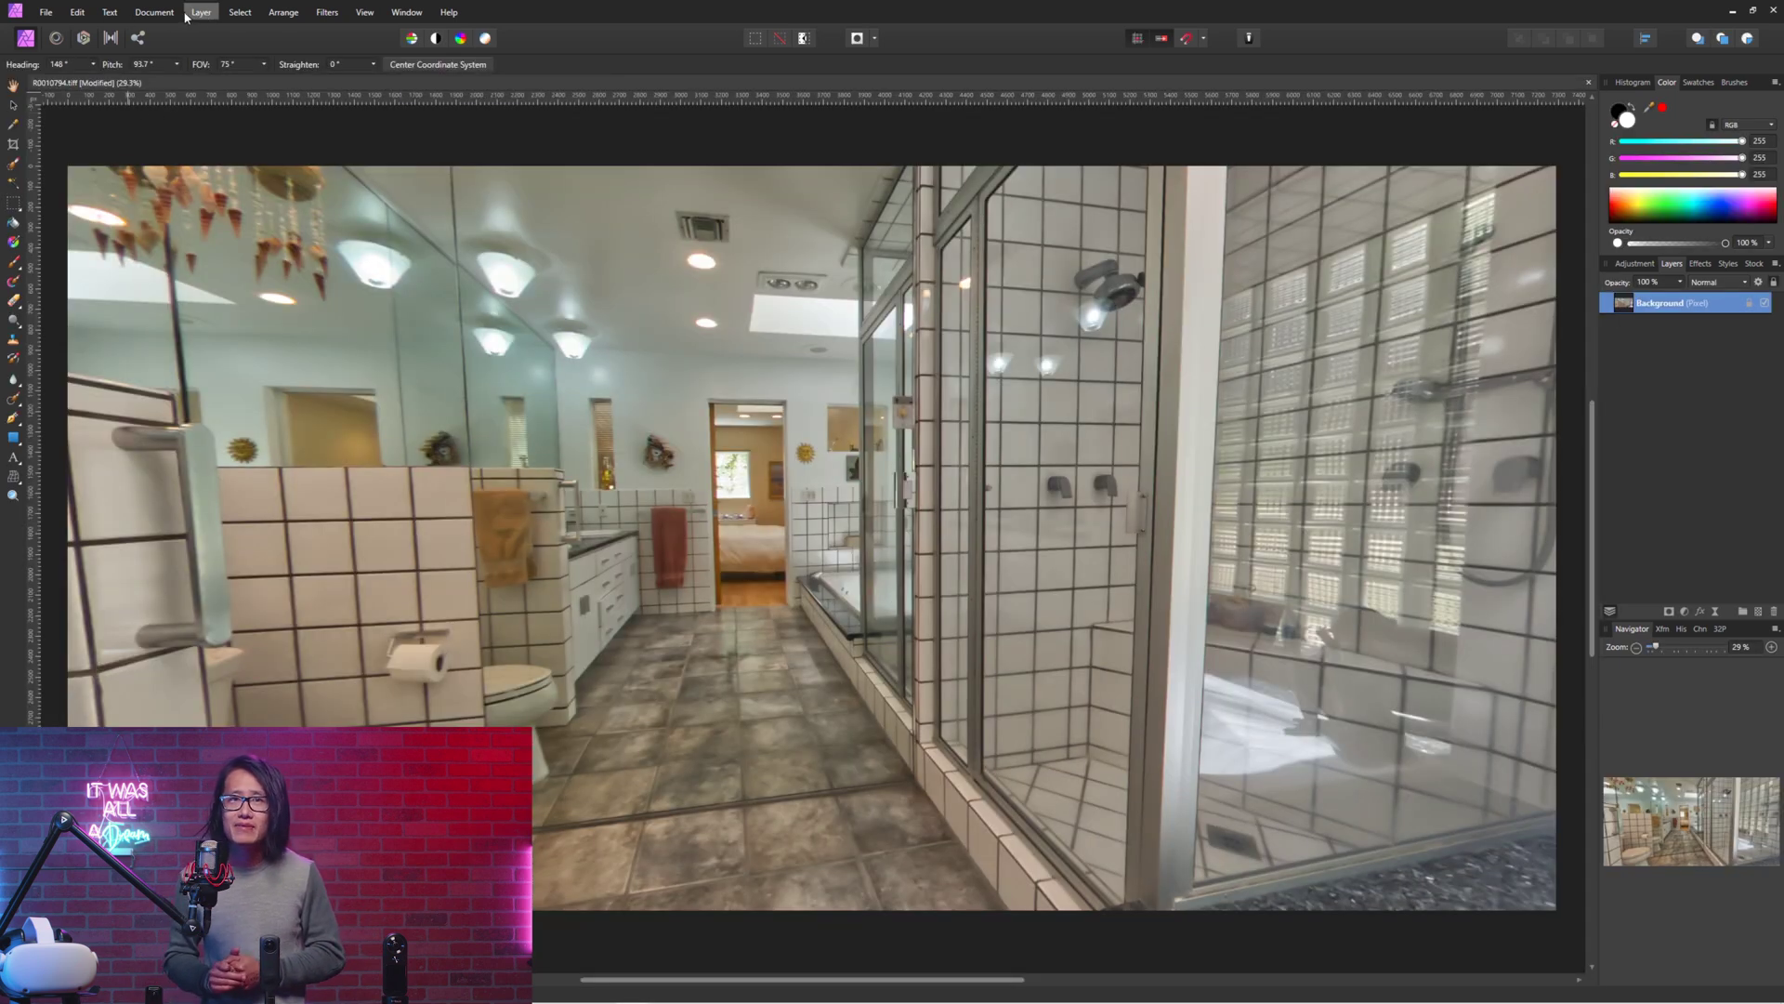
# Sharpen the bathroom panorama's Background layer with the Topaz Sharpen AI plugin in Focus mode, with sharpness 68 and noise suppression 2
pyautogui.click(185, 13)
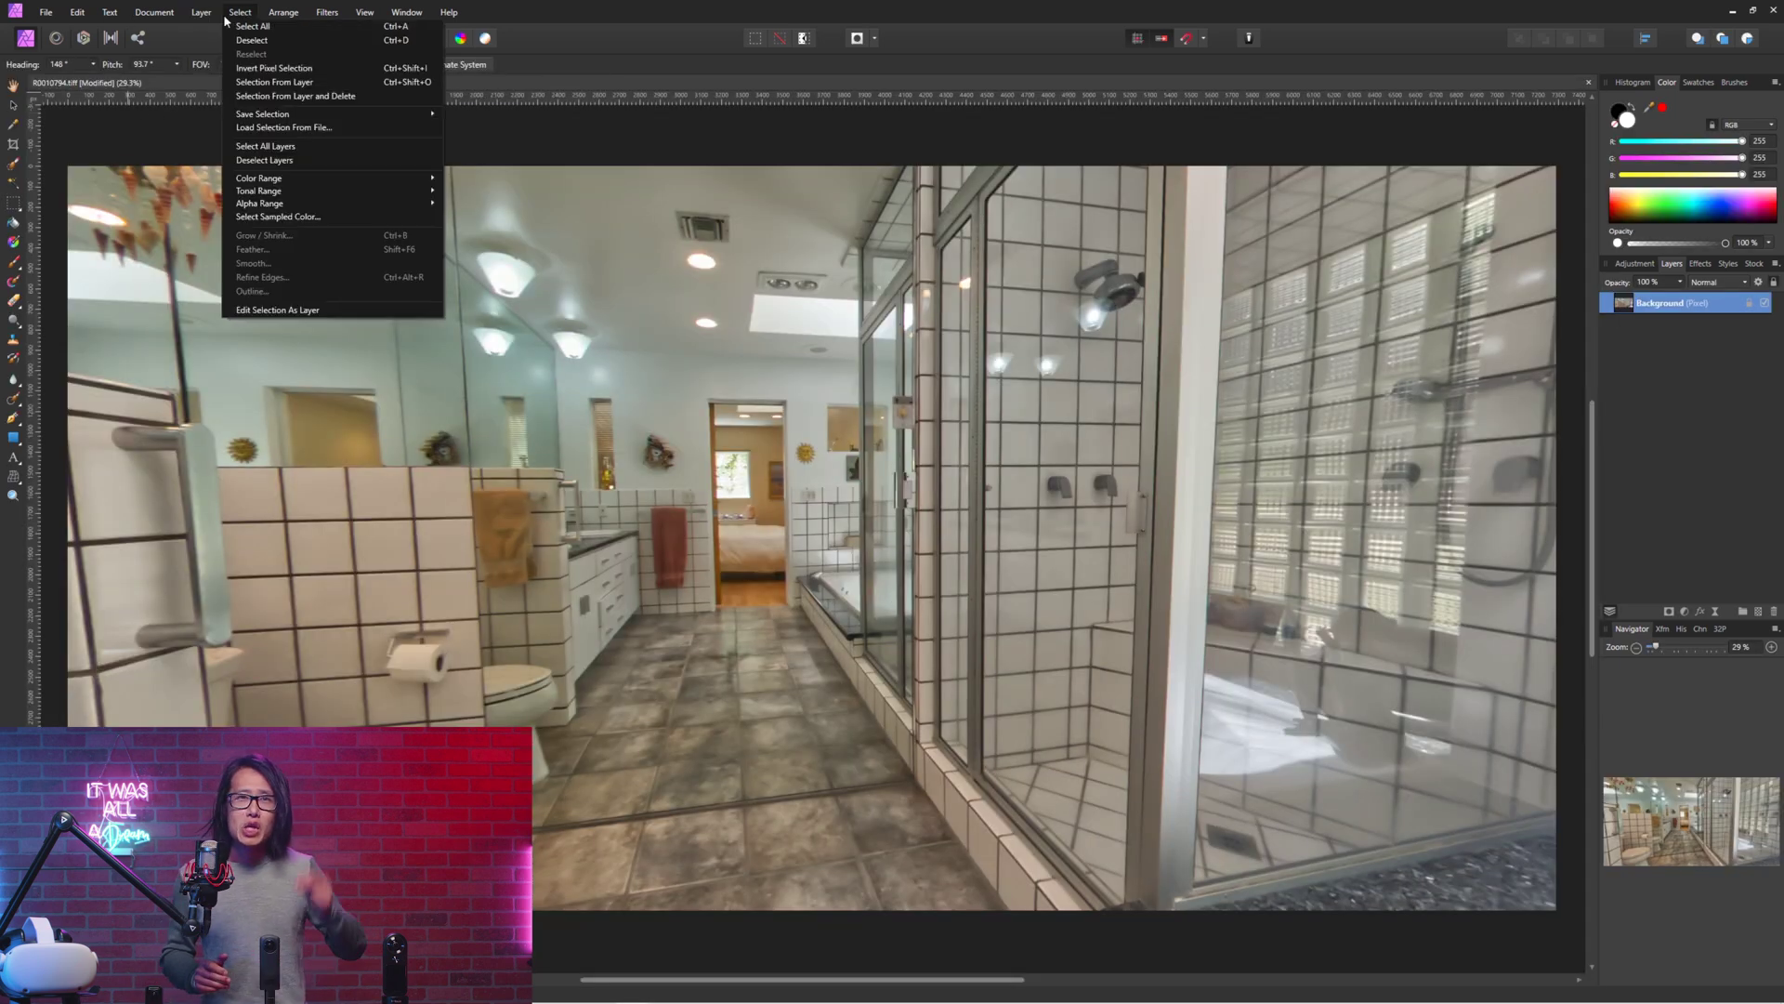
pyautogui.click(326, 15)
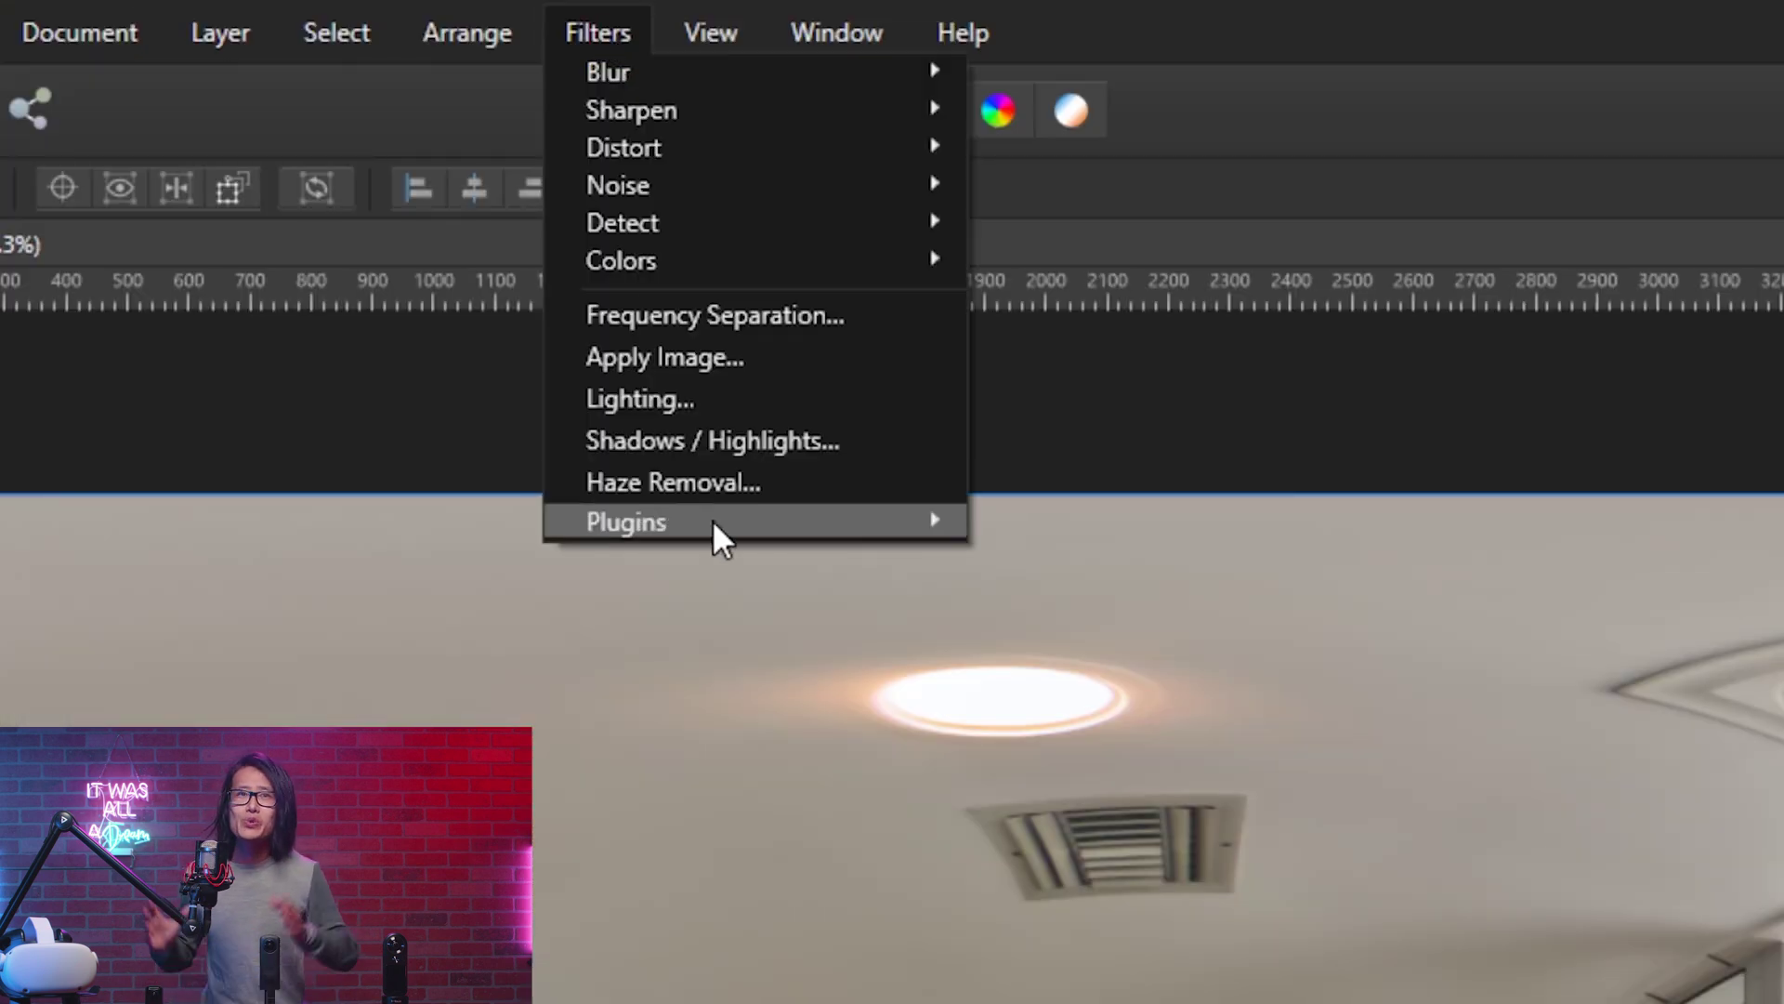
pyautogui.moveTo(712, 520)
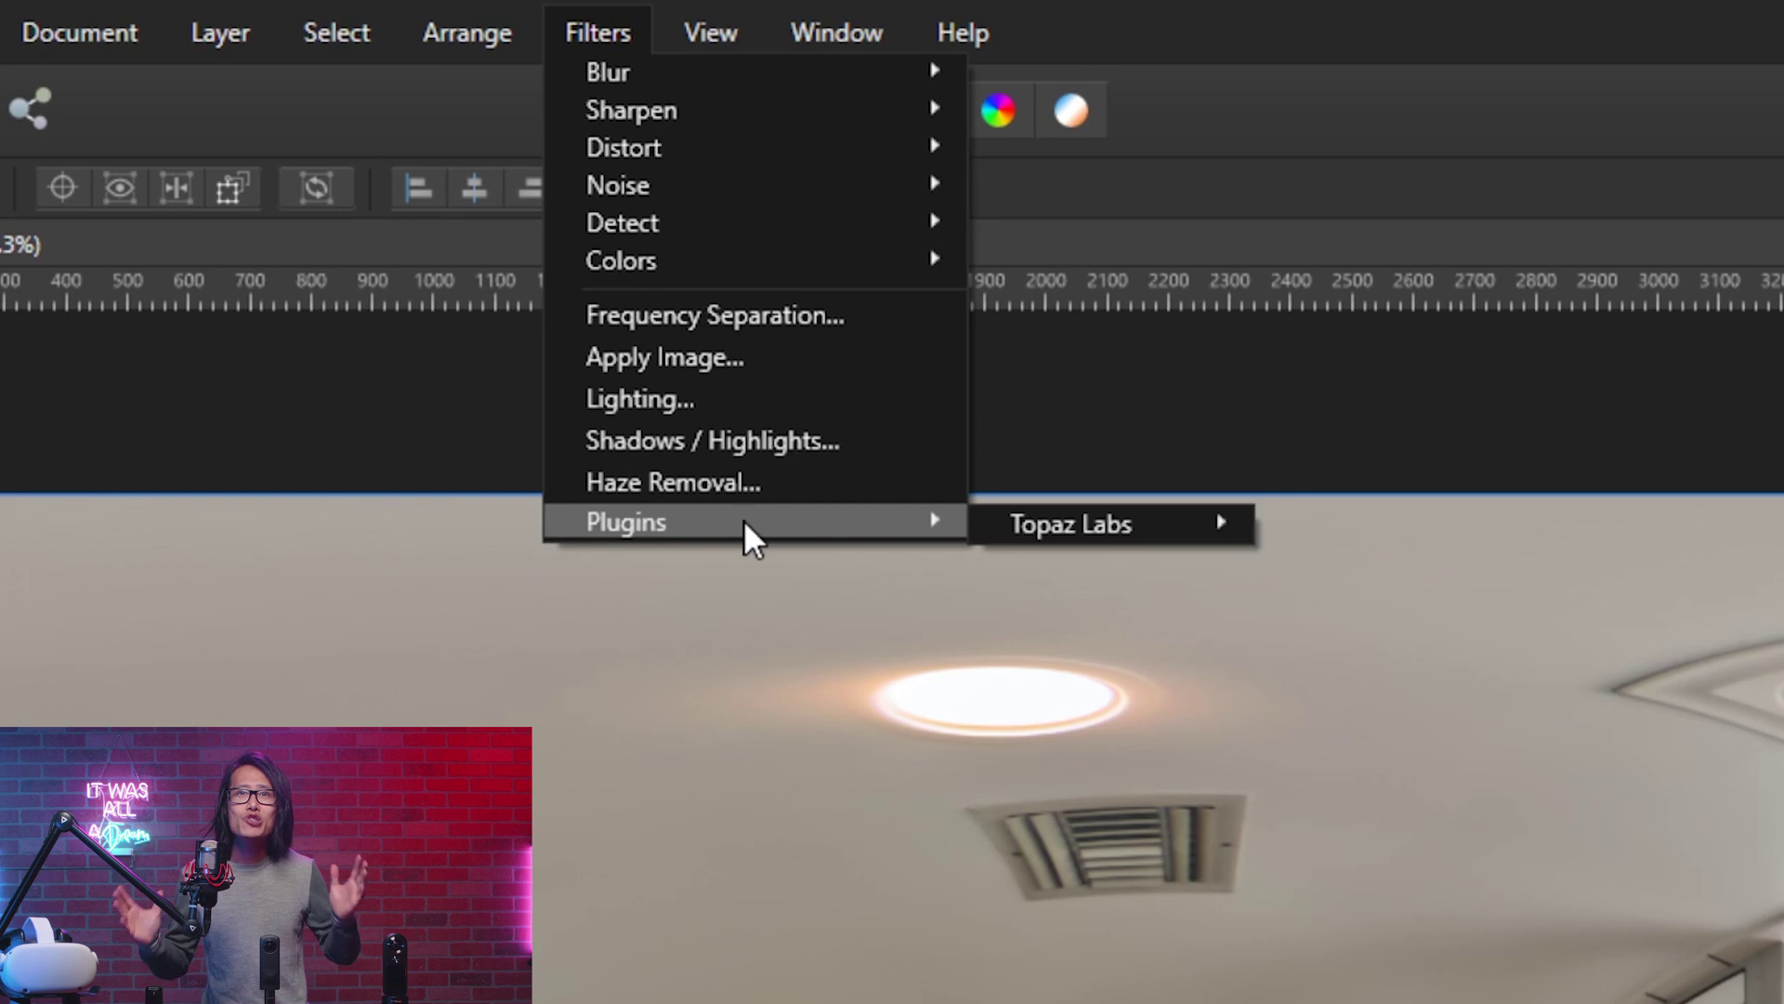
pyautogui.moveTo(1210, 526)
pyautogui.click(1417, 530)
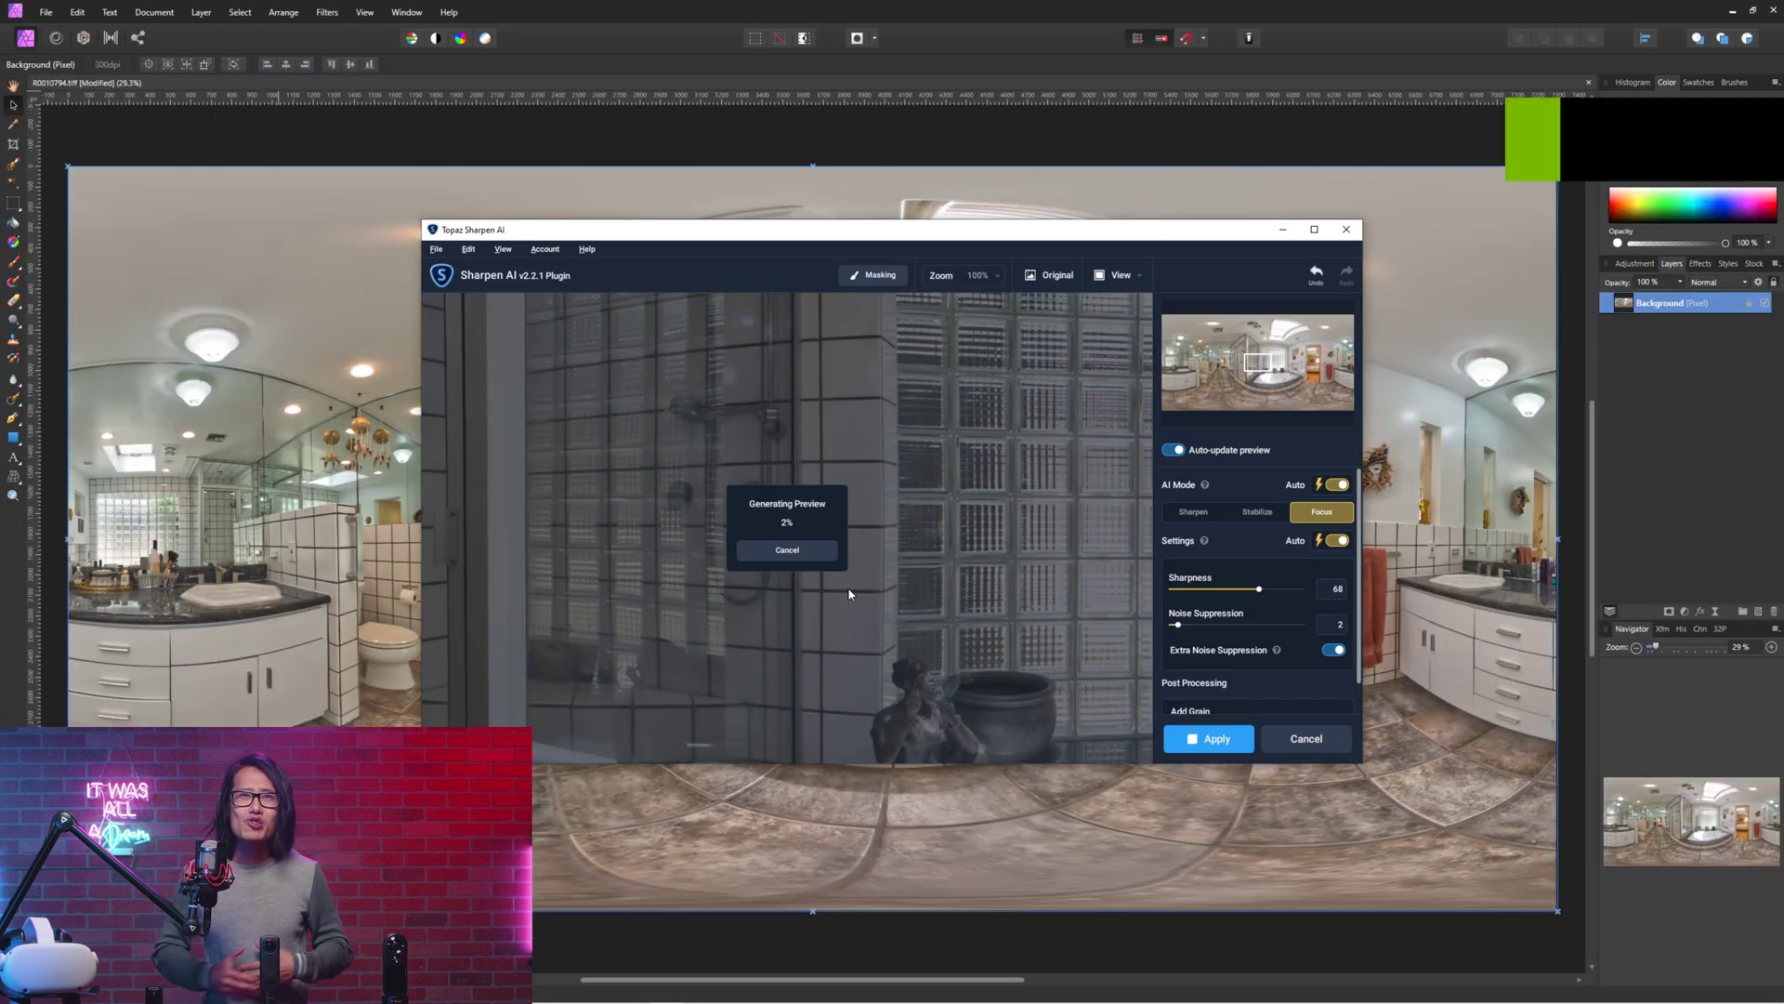
pyautogui.moveTo(518, 602); pyautogui.dragTo(1035, 521)
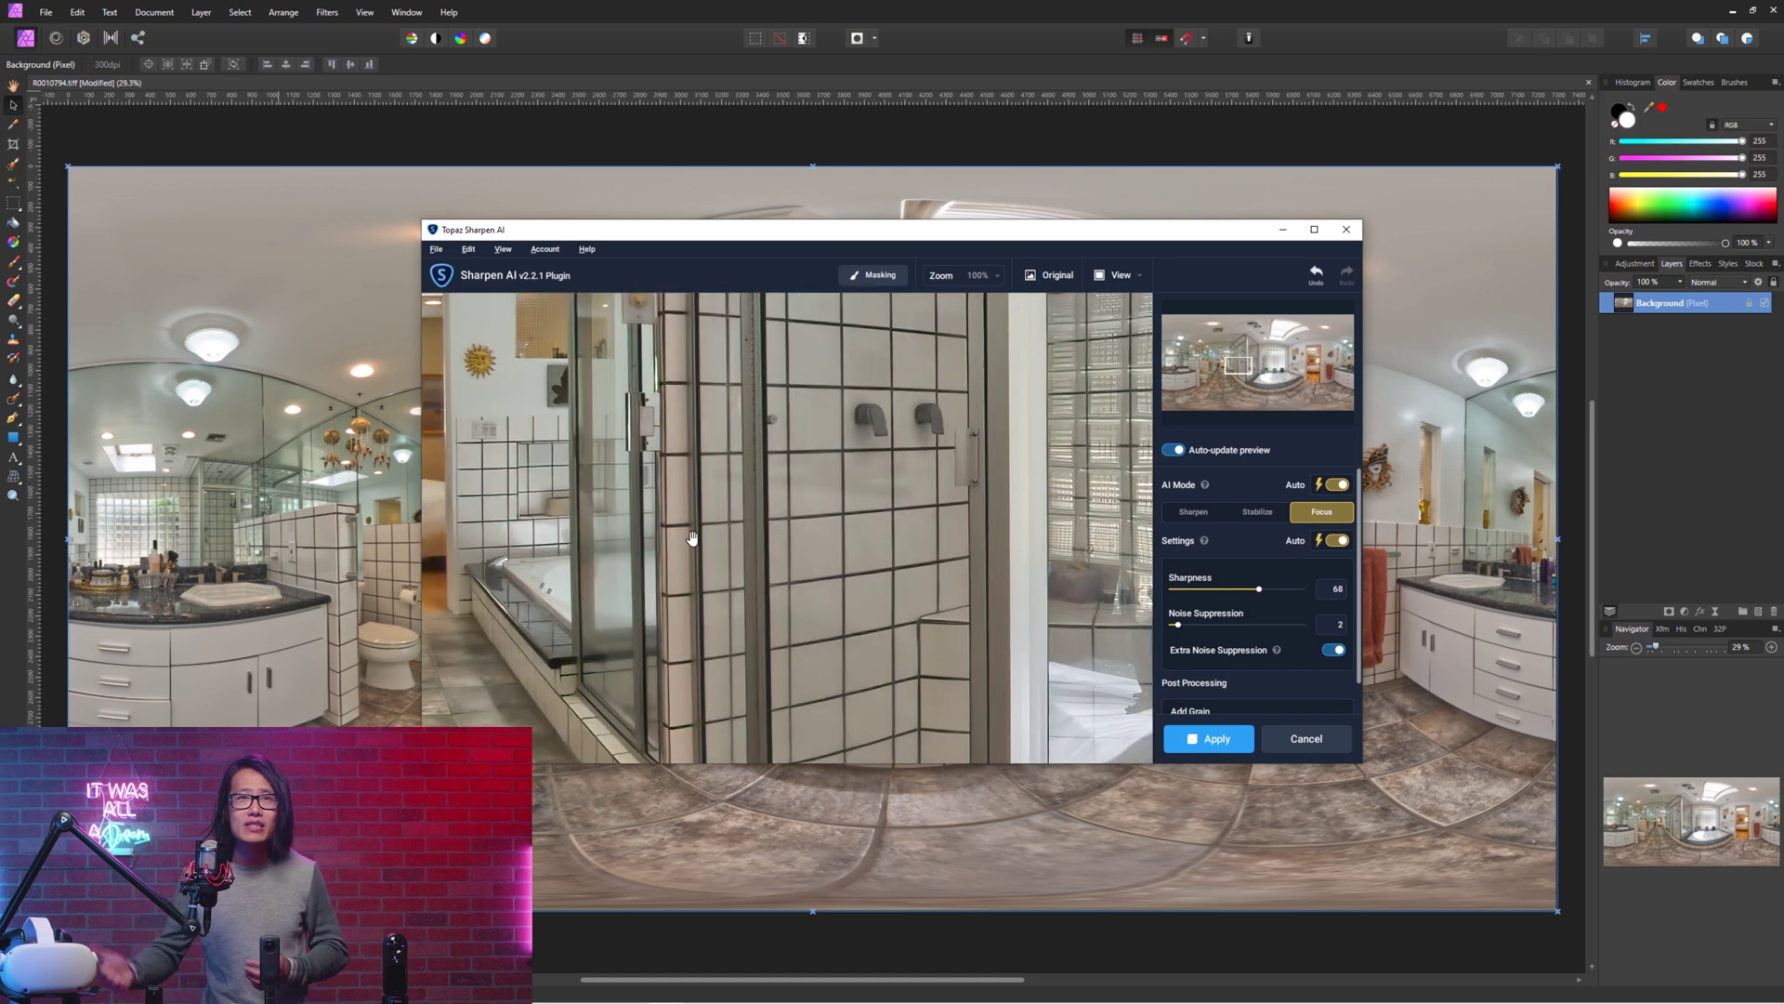
pyautogui.scroll(-1, 1258, 613)
pyautogui.click(1209, 739)
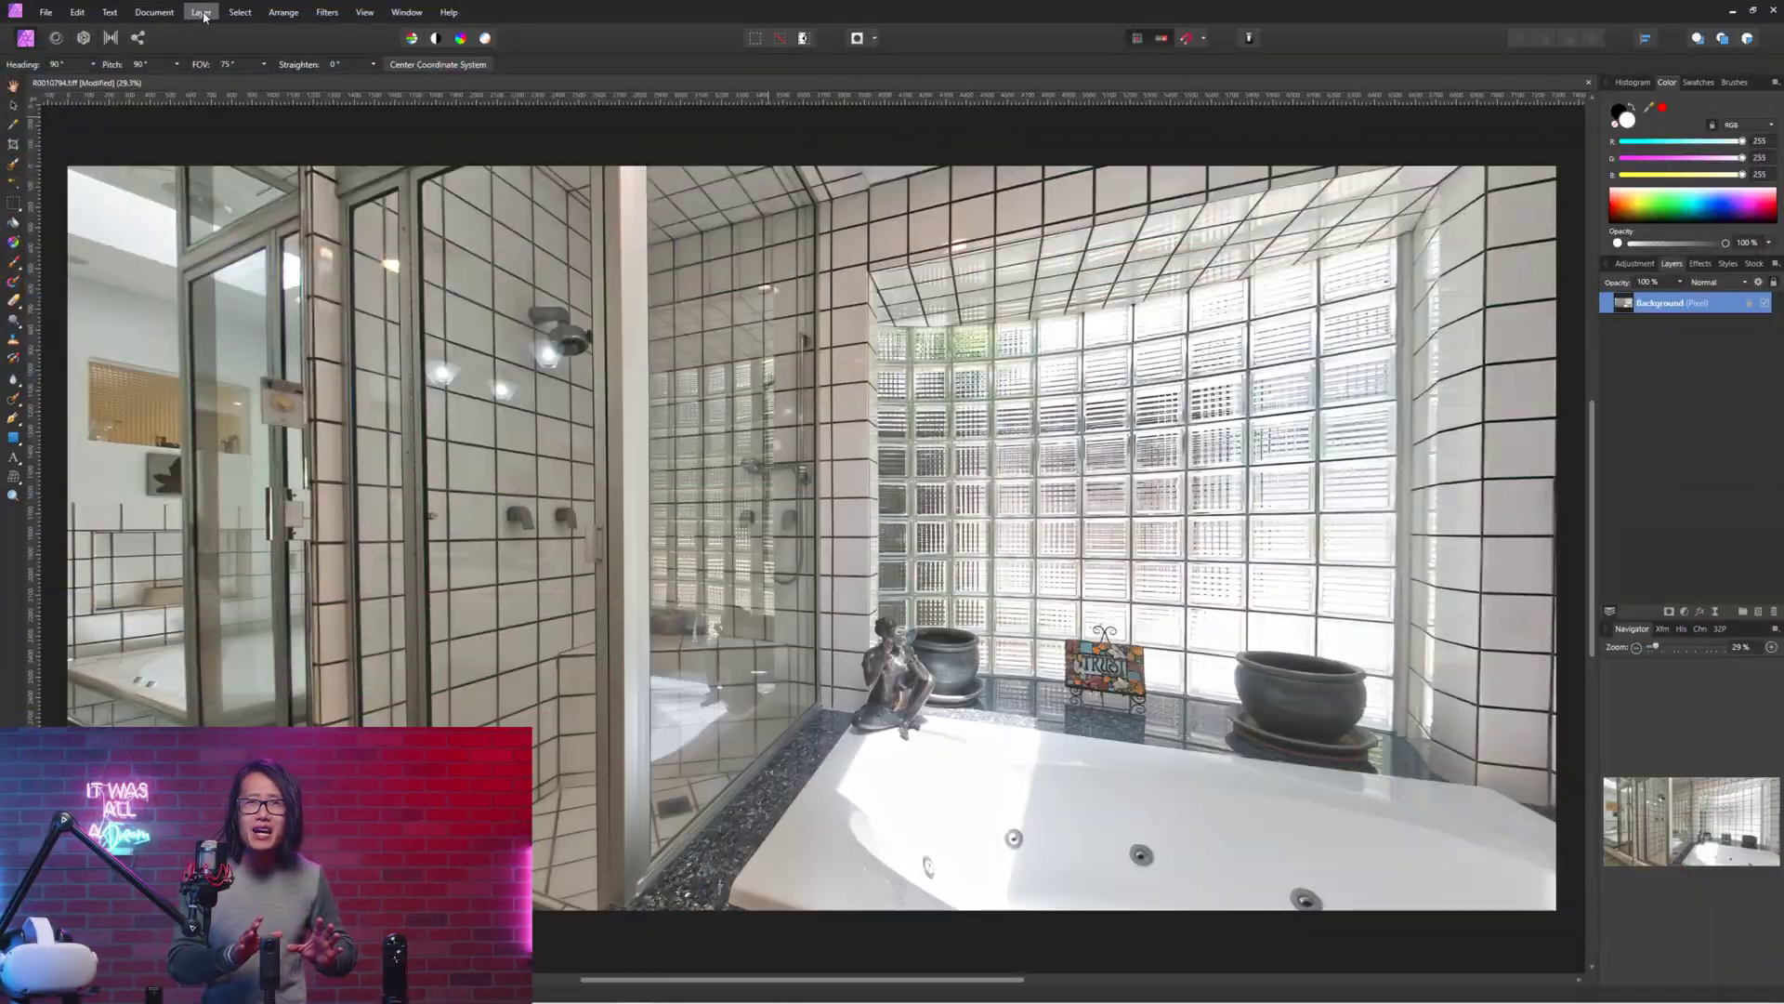
# Add a Curves adjustment layer and shape a gentle S-curve that lifts the highlights and lowers the shadows
pyautogui.click(200, 13)
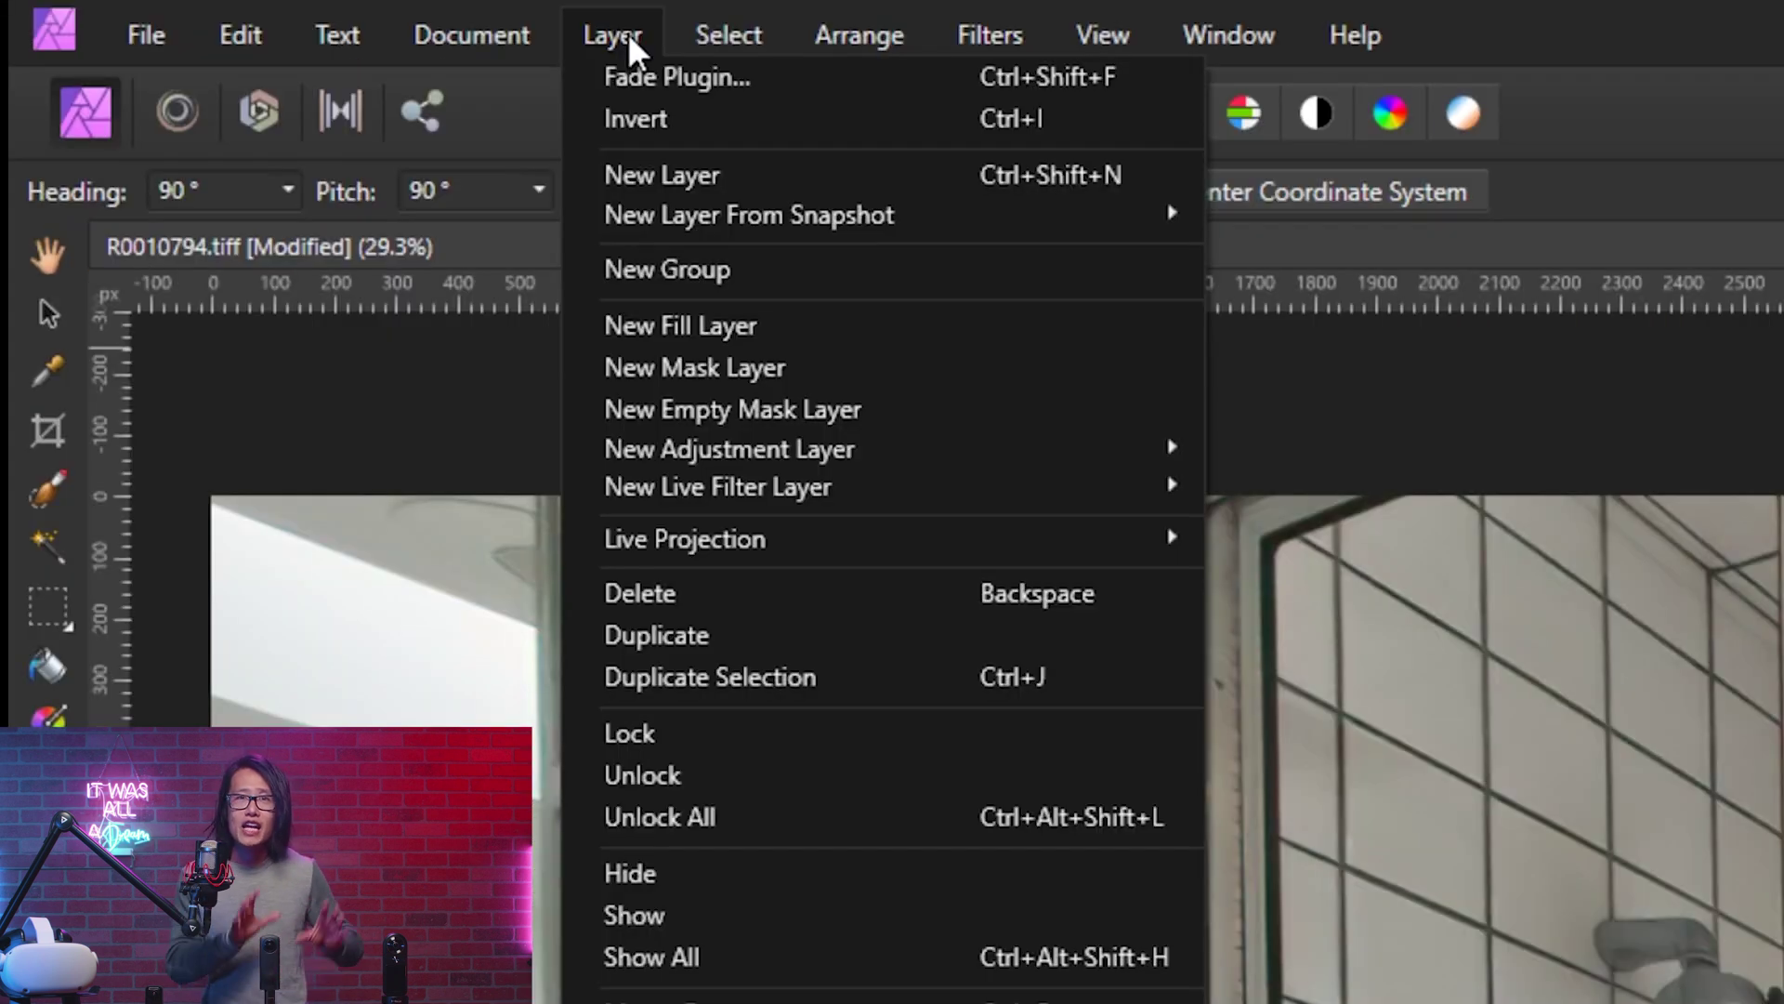
pyautogui.moveTo(672, 456)
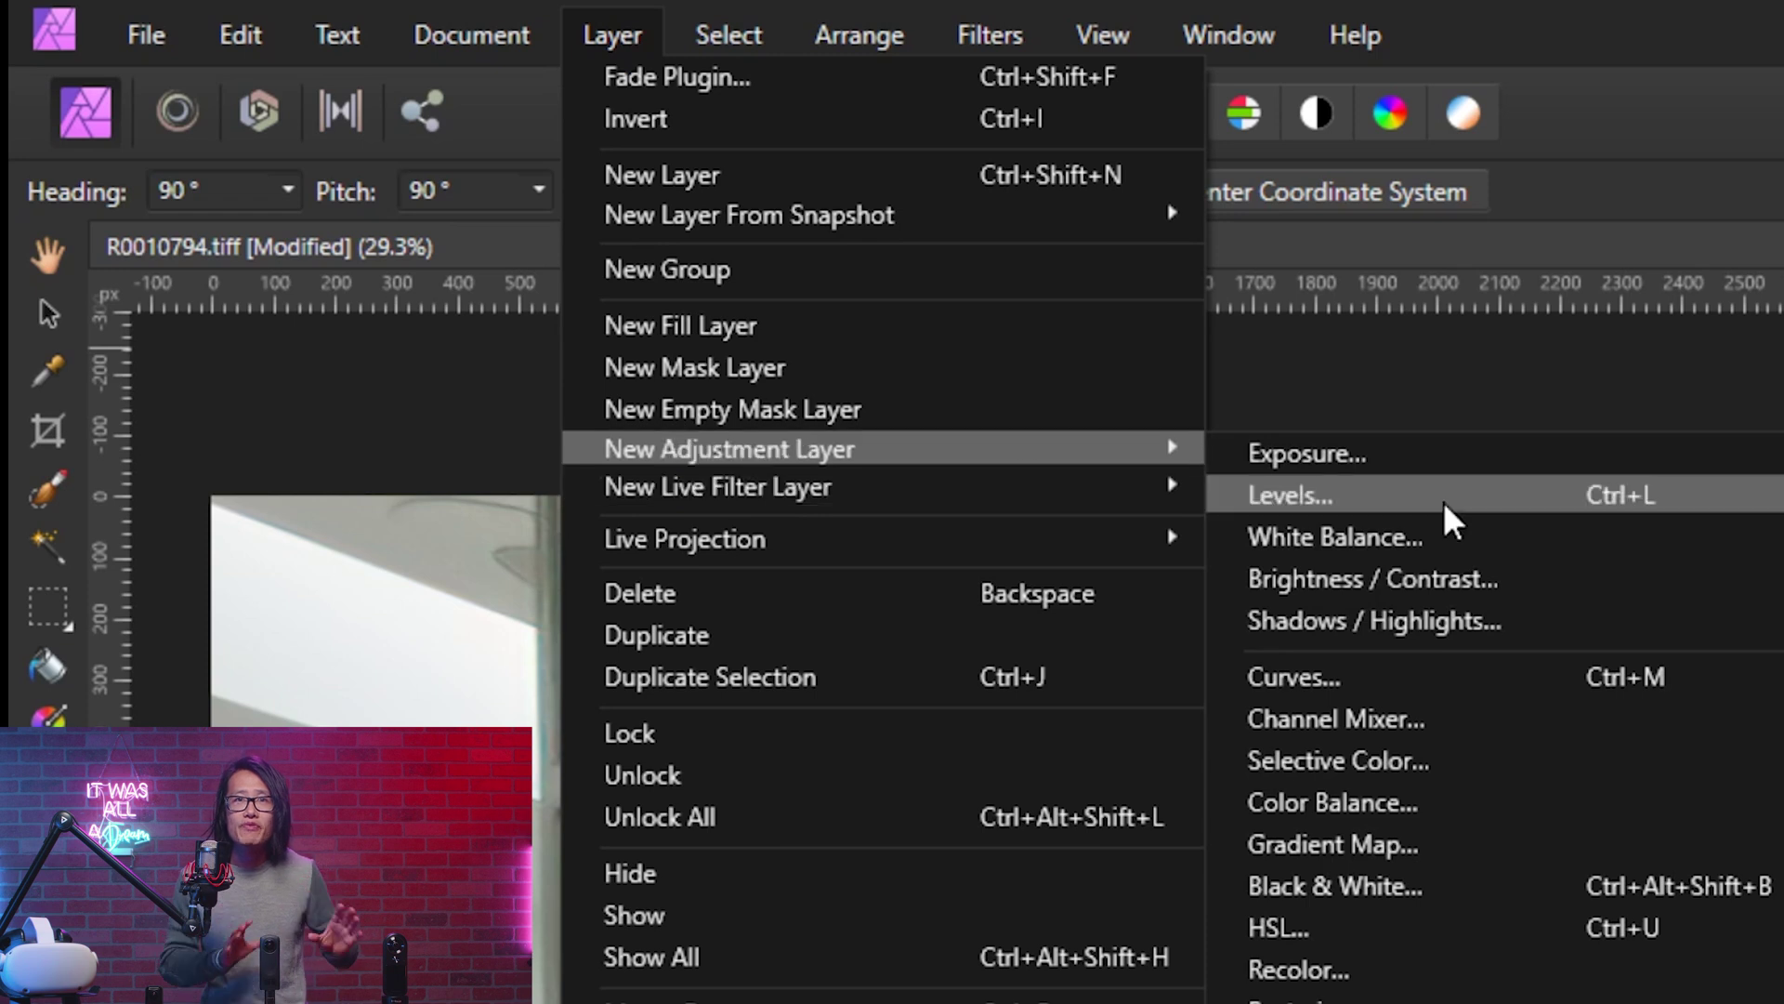
pyautogui.click(1302, 680)
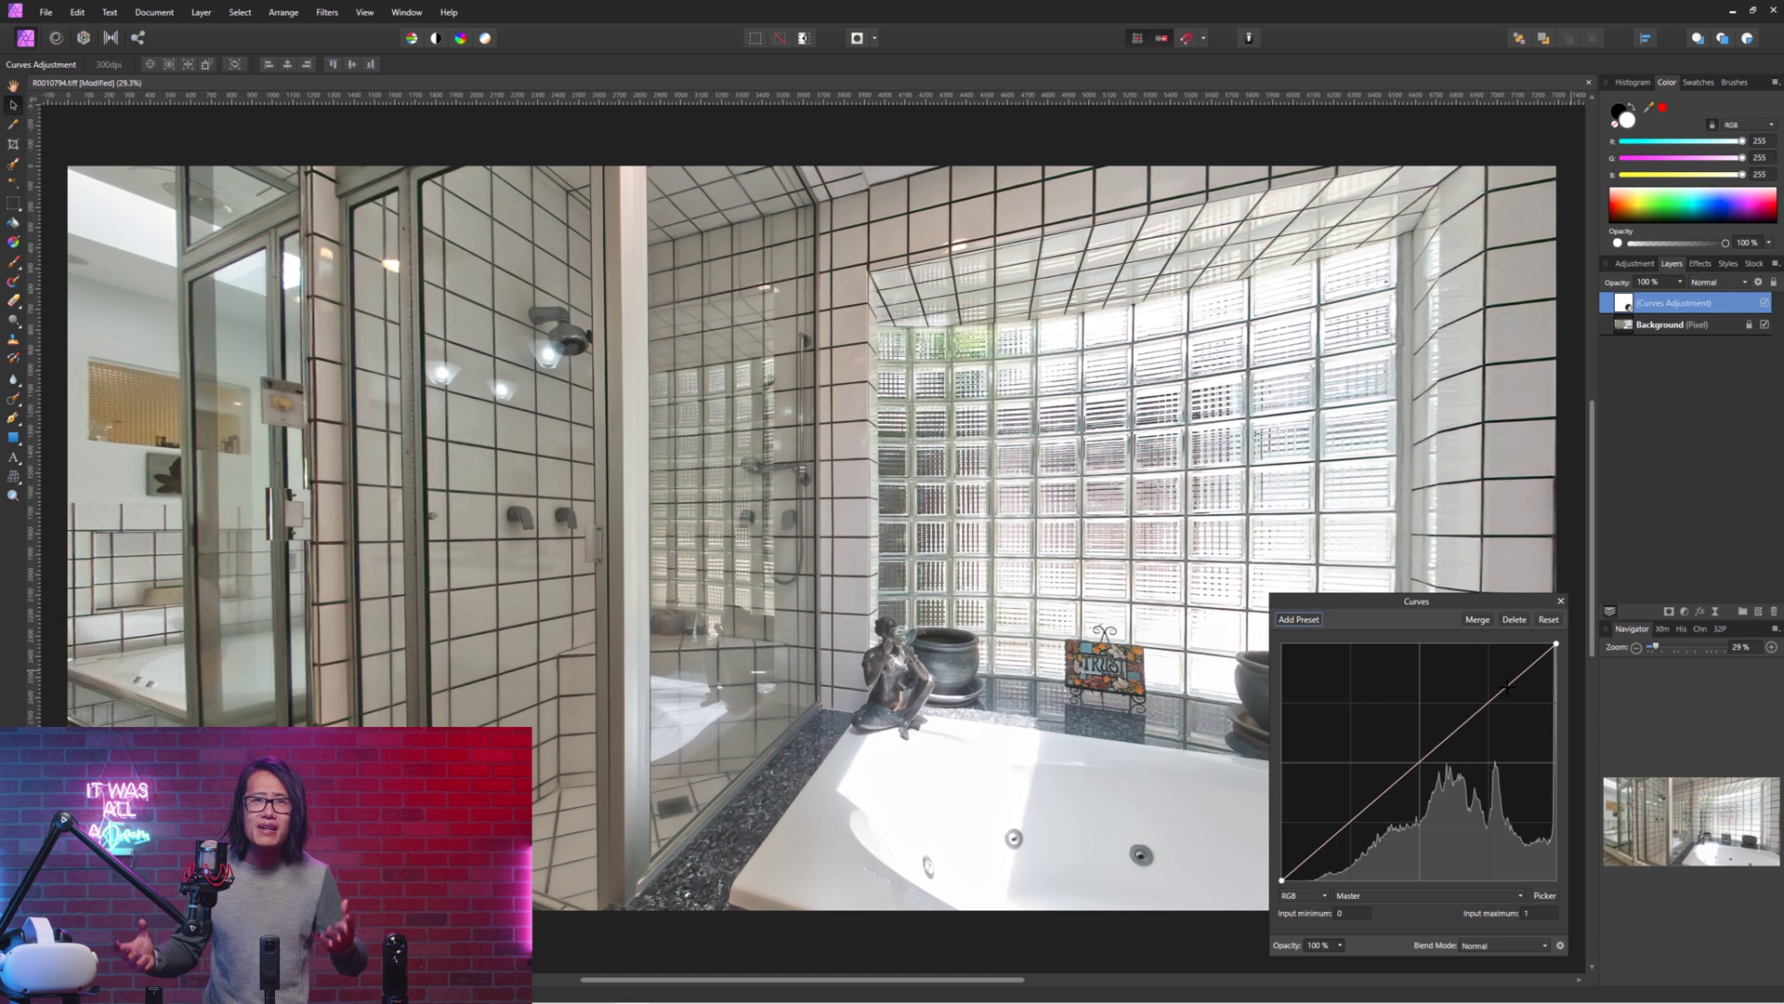
pyautogui.moveTo(1508, 685); pyautogui.dragTo(1492, 676)
pyautogui.moveTo(1348, 809); pyautogui.dragTo(1366, 827)
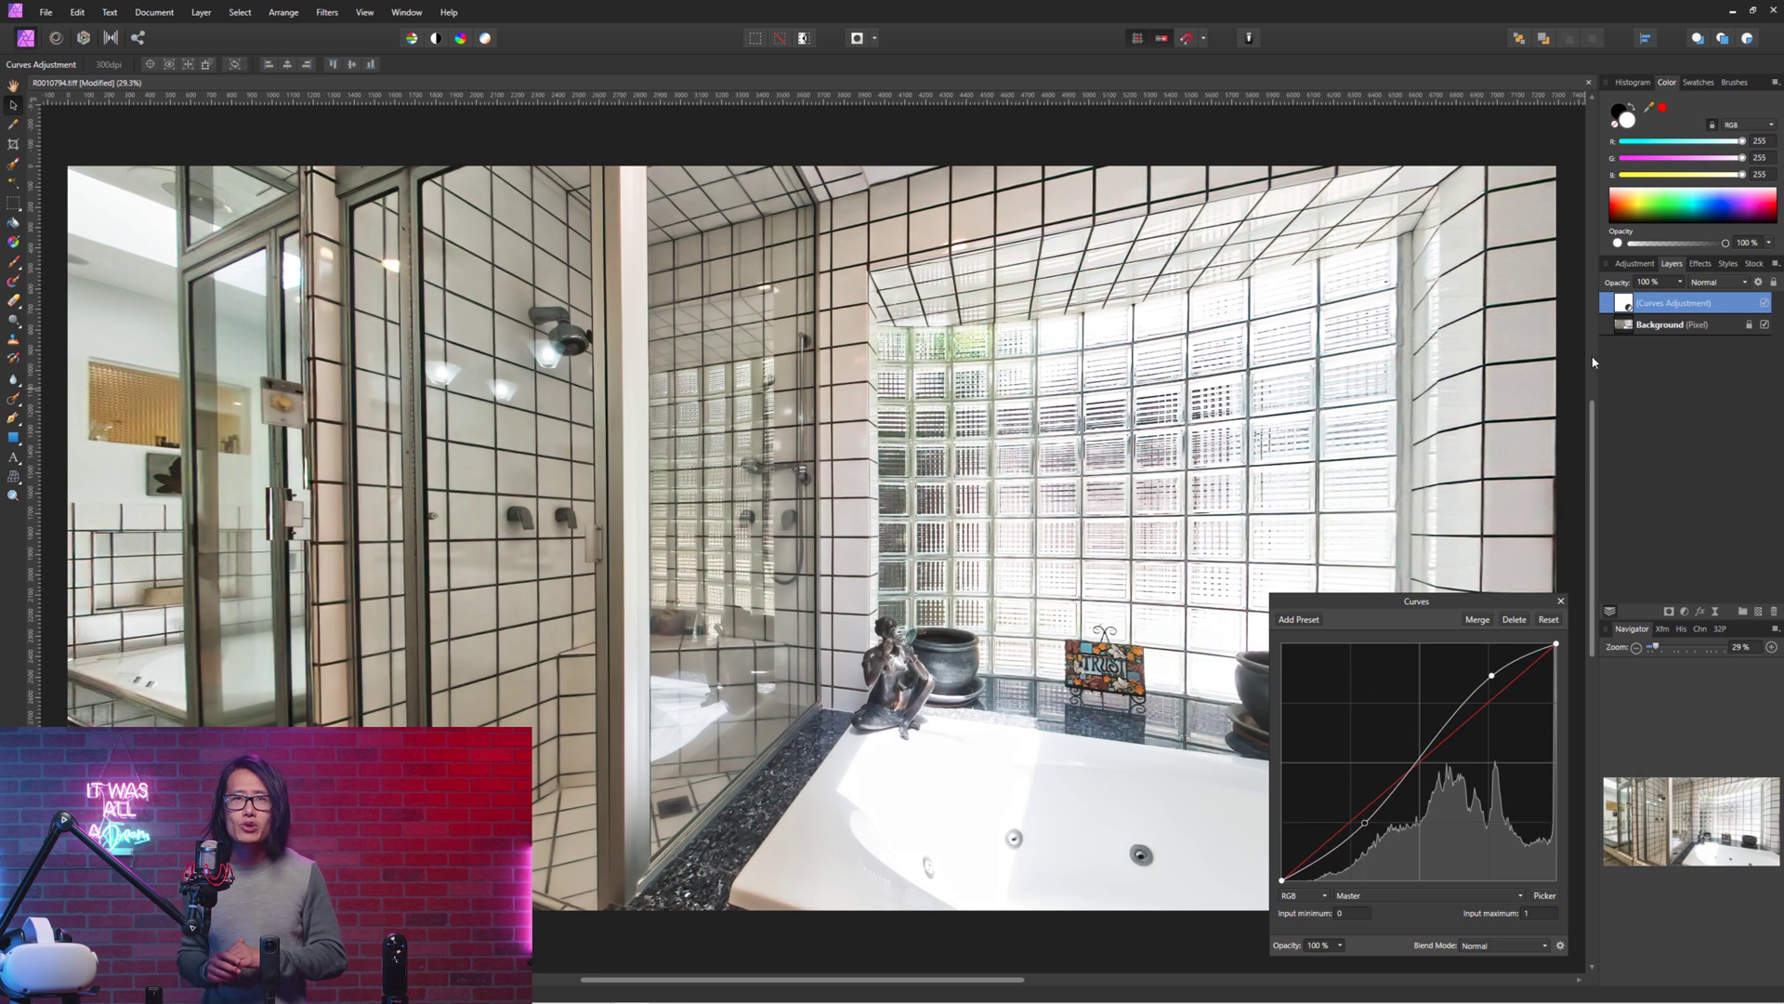
# Resume live projection editing on the Background layer and look around between the bedroom doorway and the bathtub
pyautogui.click(1656, 330)
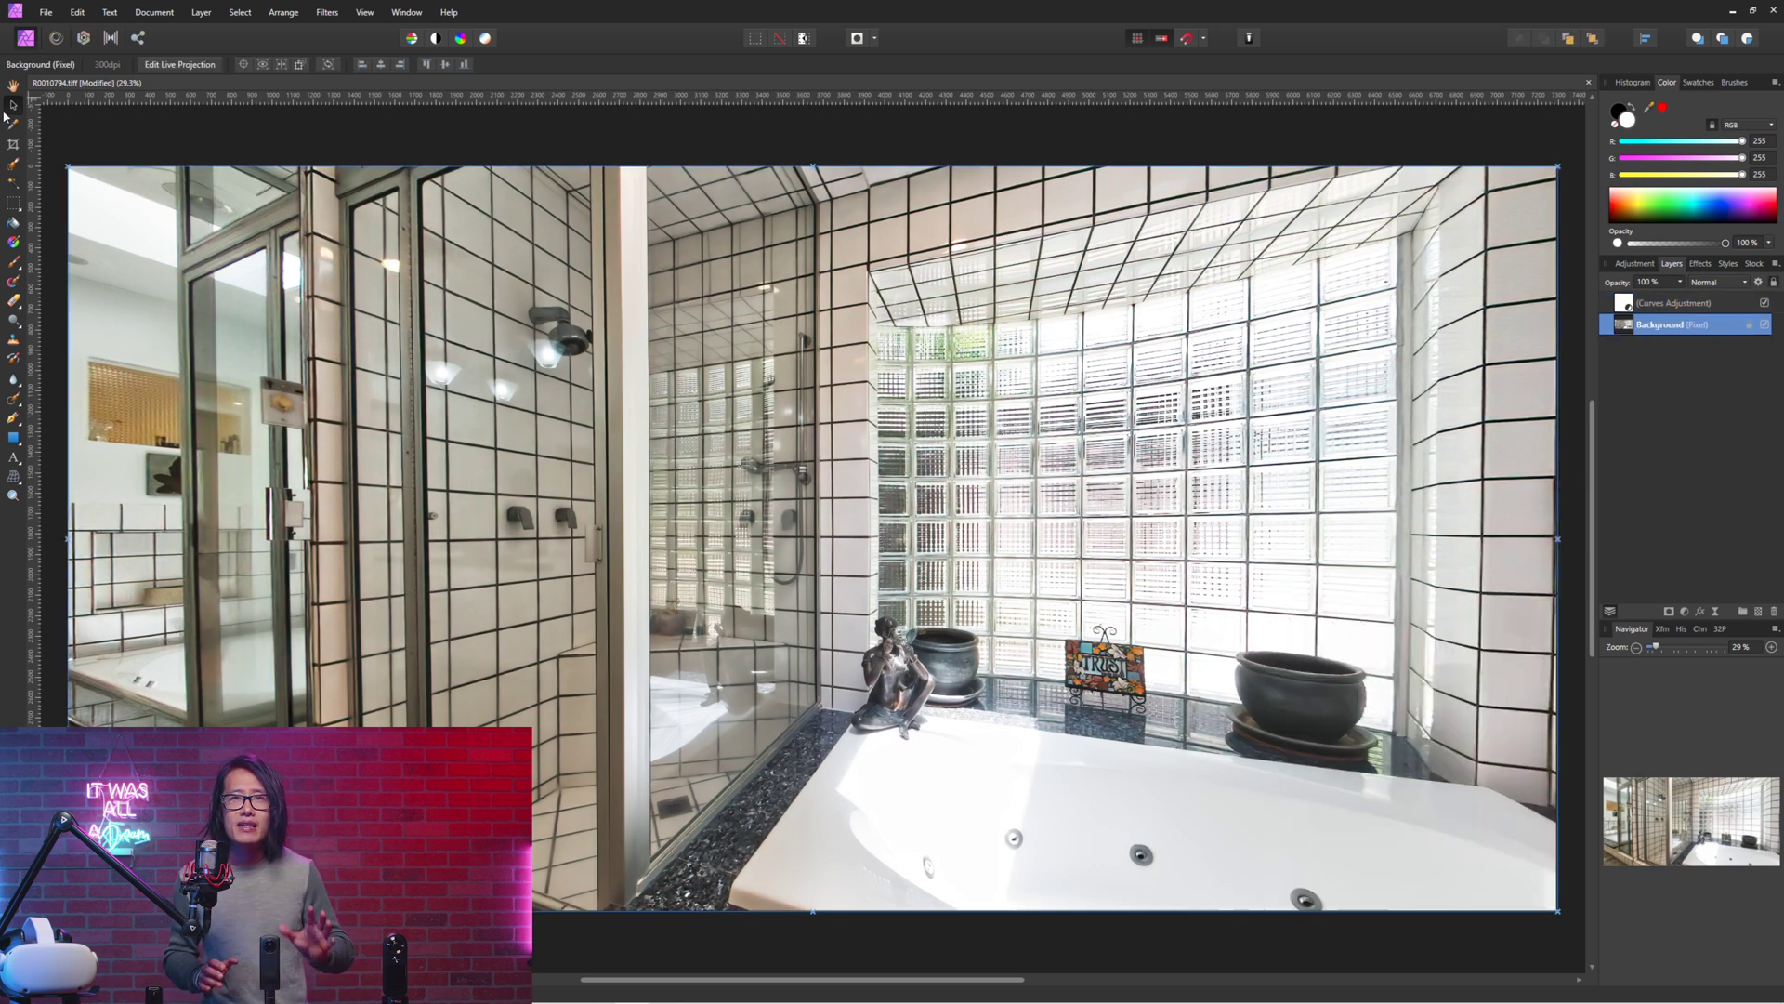
pyautogui.click(174, 65)
pyautogui.moveTo(462, 490); pyautogui.dragTo(1585, 519)
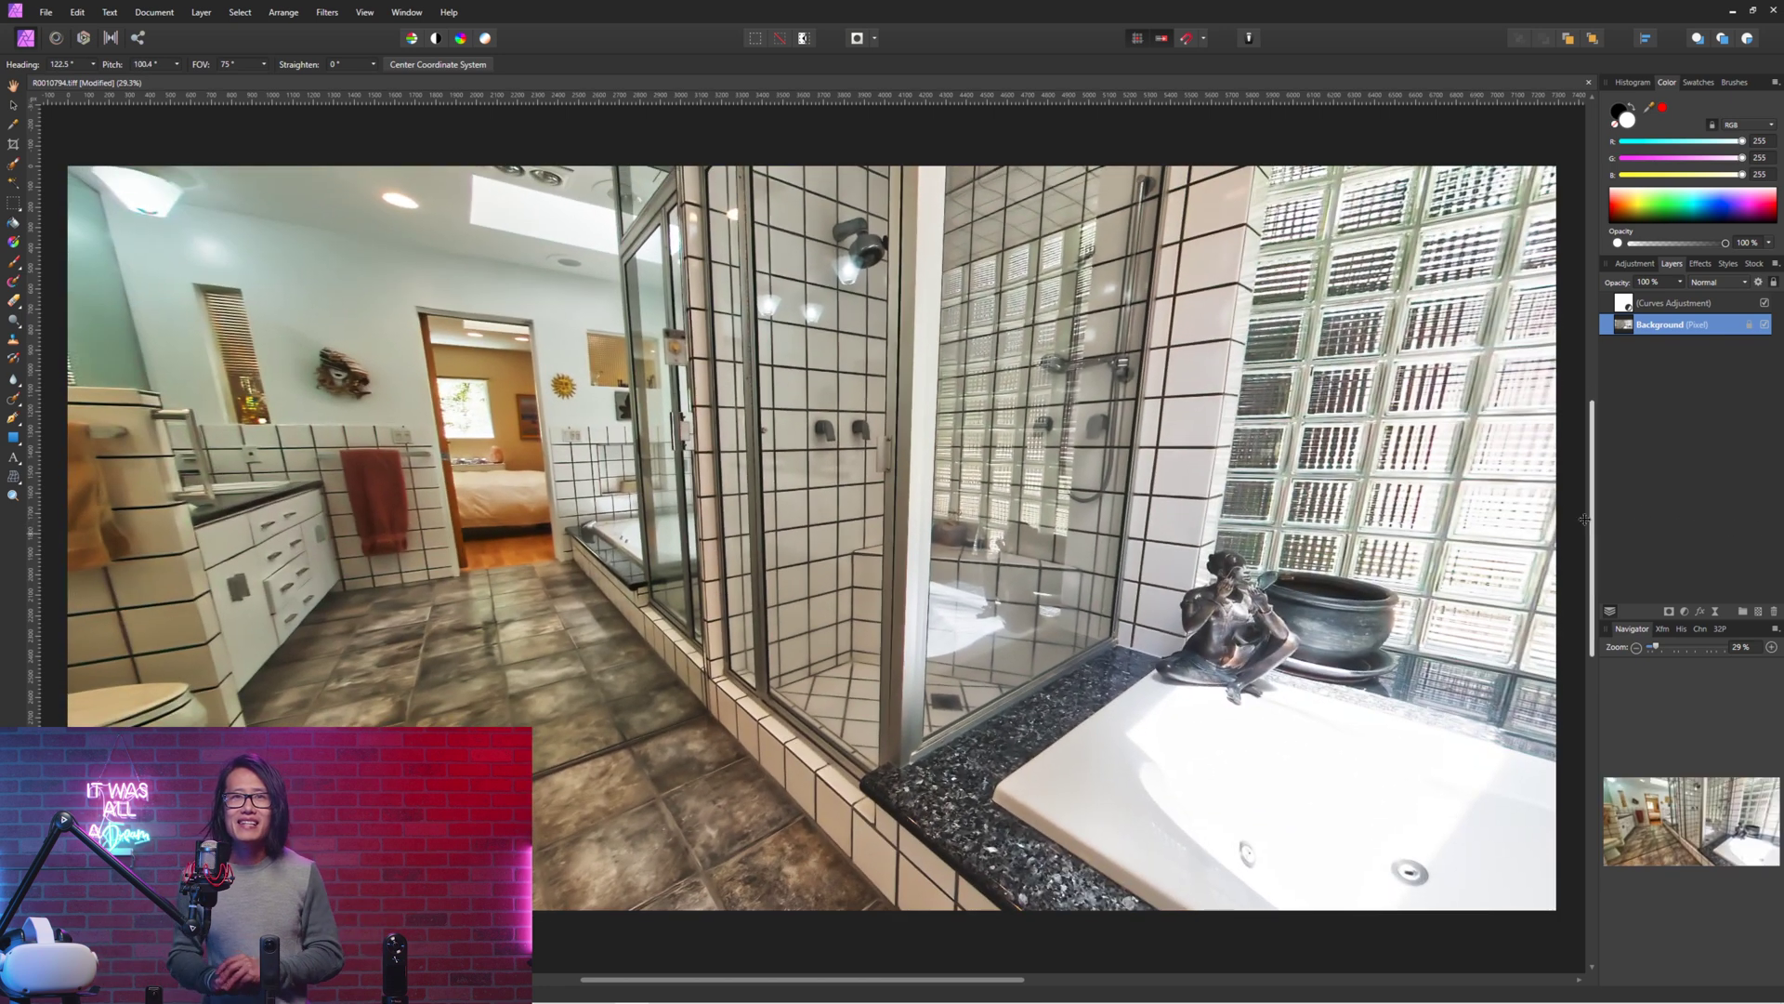
pyautogui.moveTo(1423, 529); pyautogui.dragTo(1521, 494)
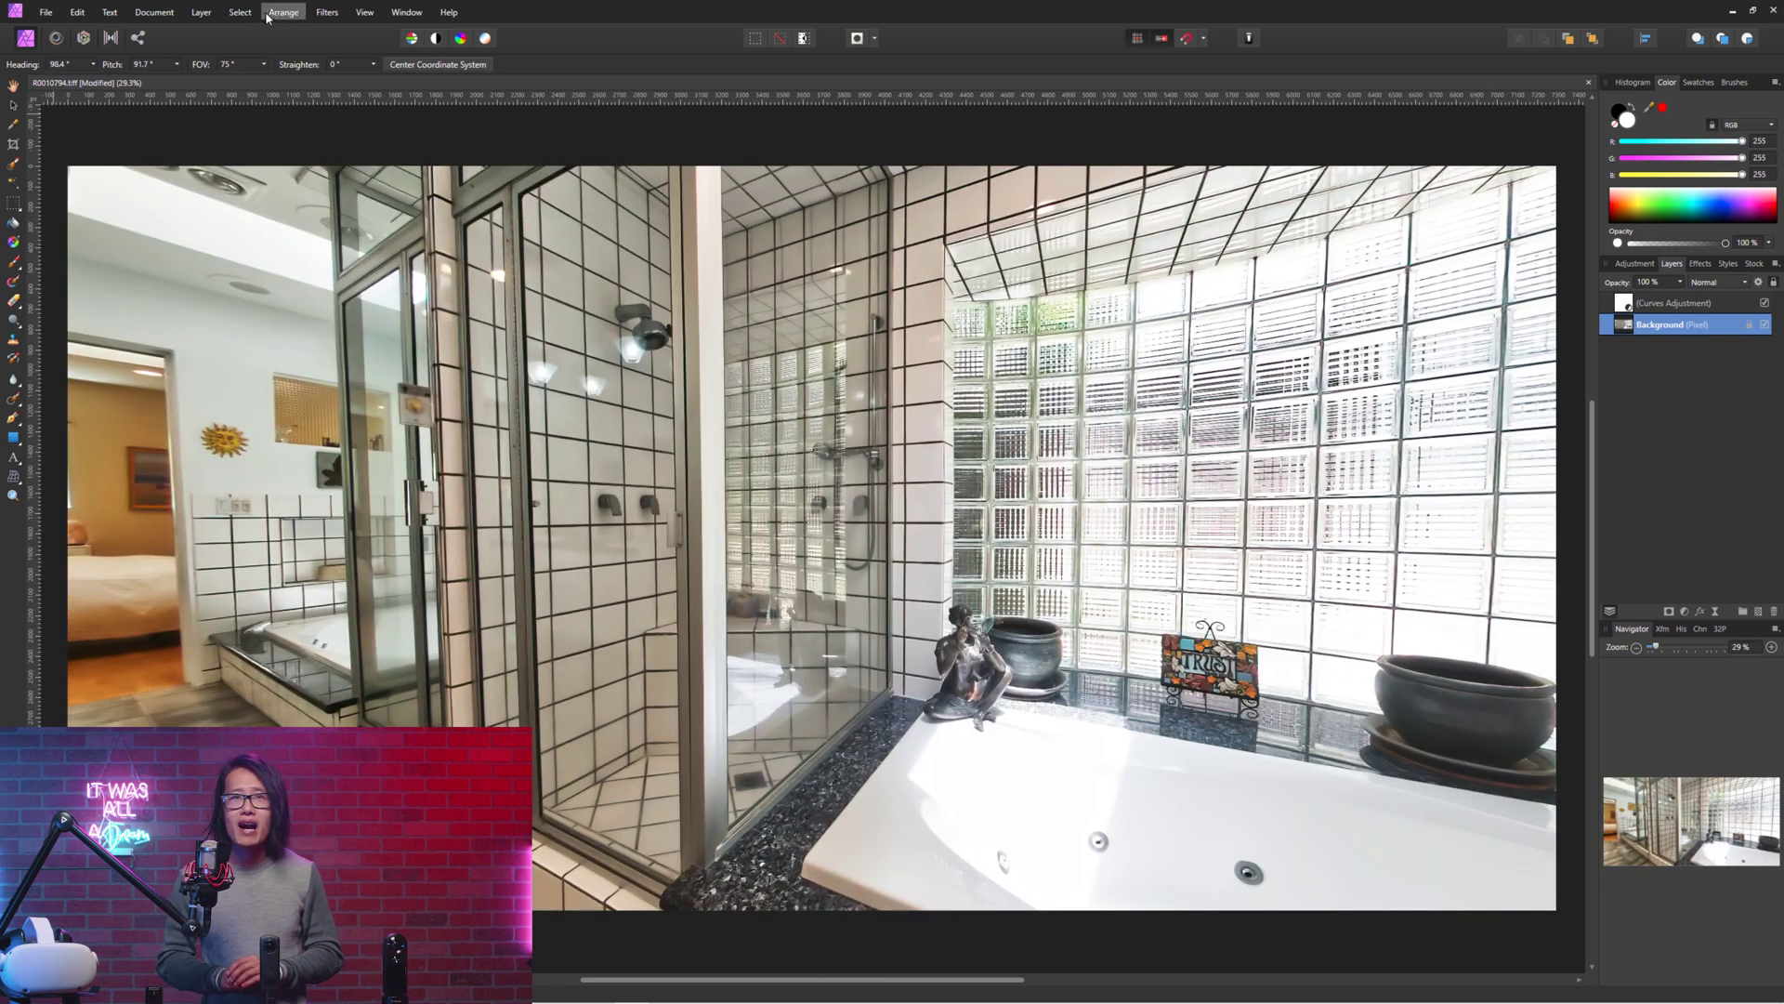
# Add an HSL adjustment layer with a hue shift of 6.2° and a saturation shift of 30 %
pyautogui.click(201, 12)
pyautogui.moveTo(279, 153)
pyautogui.click(446, 310)
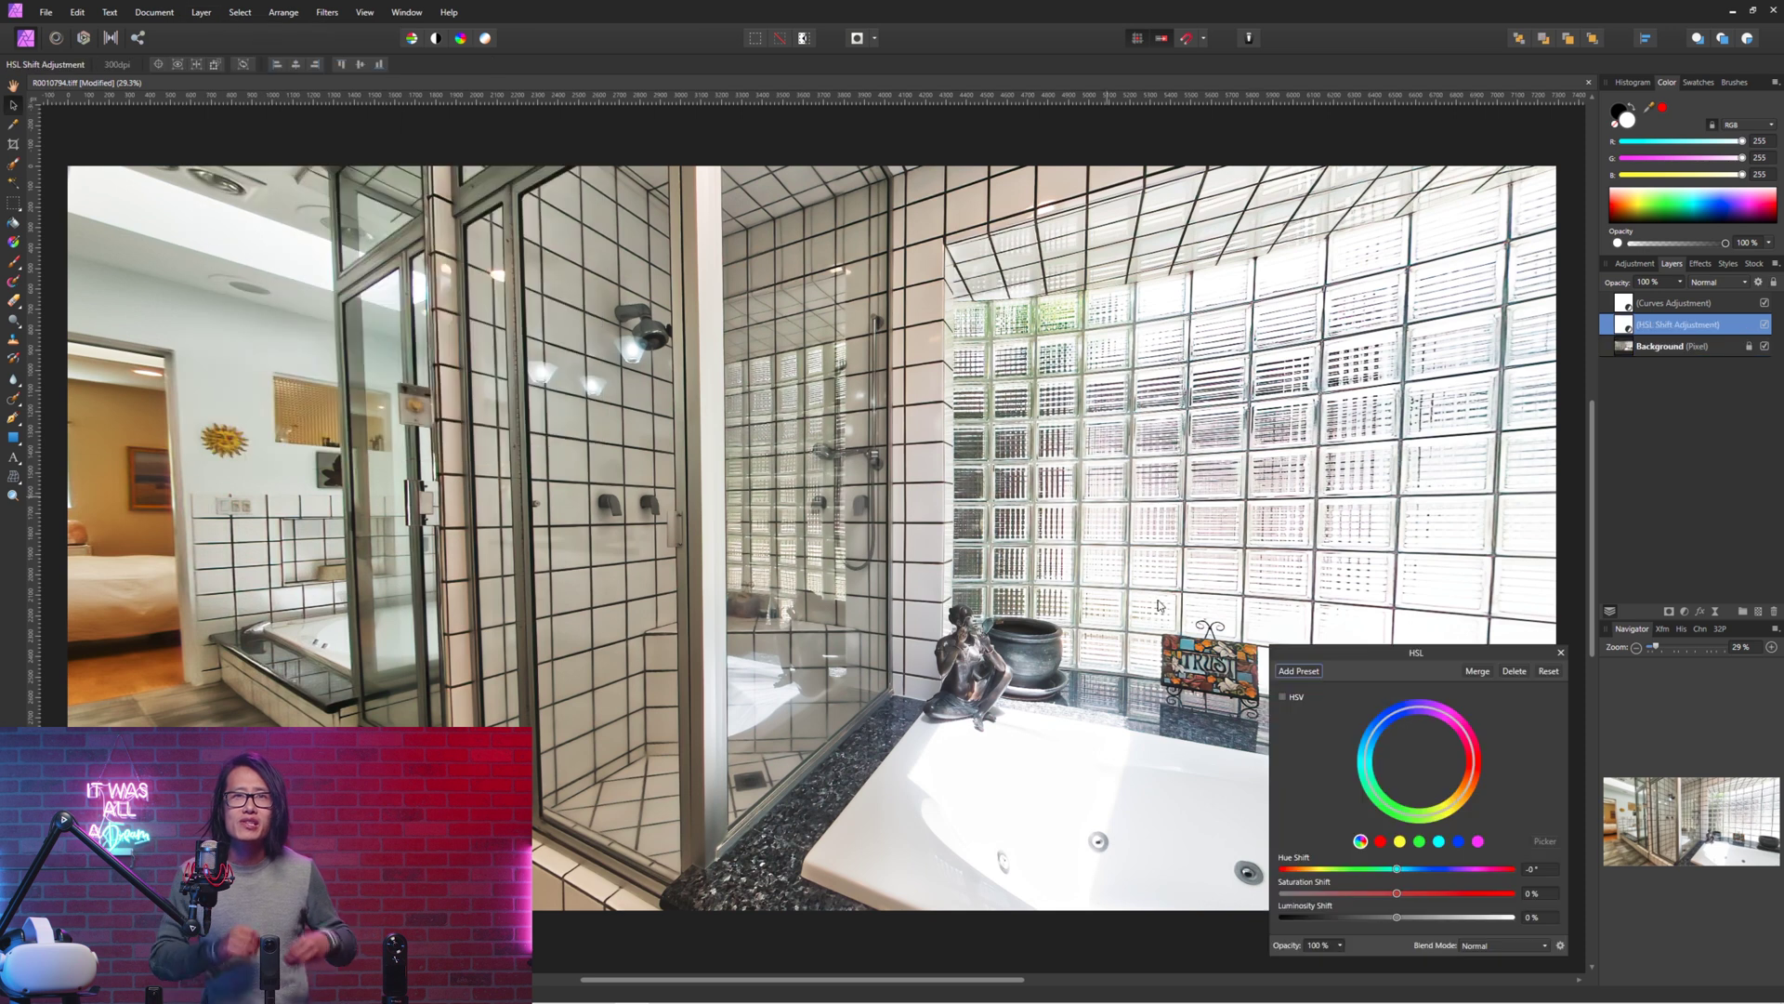
pyautogui.moveTo(1397, 869); pyautogui.dragTo(1404, 872)
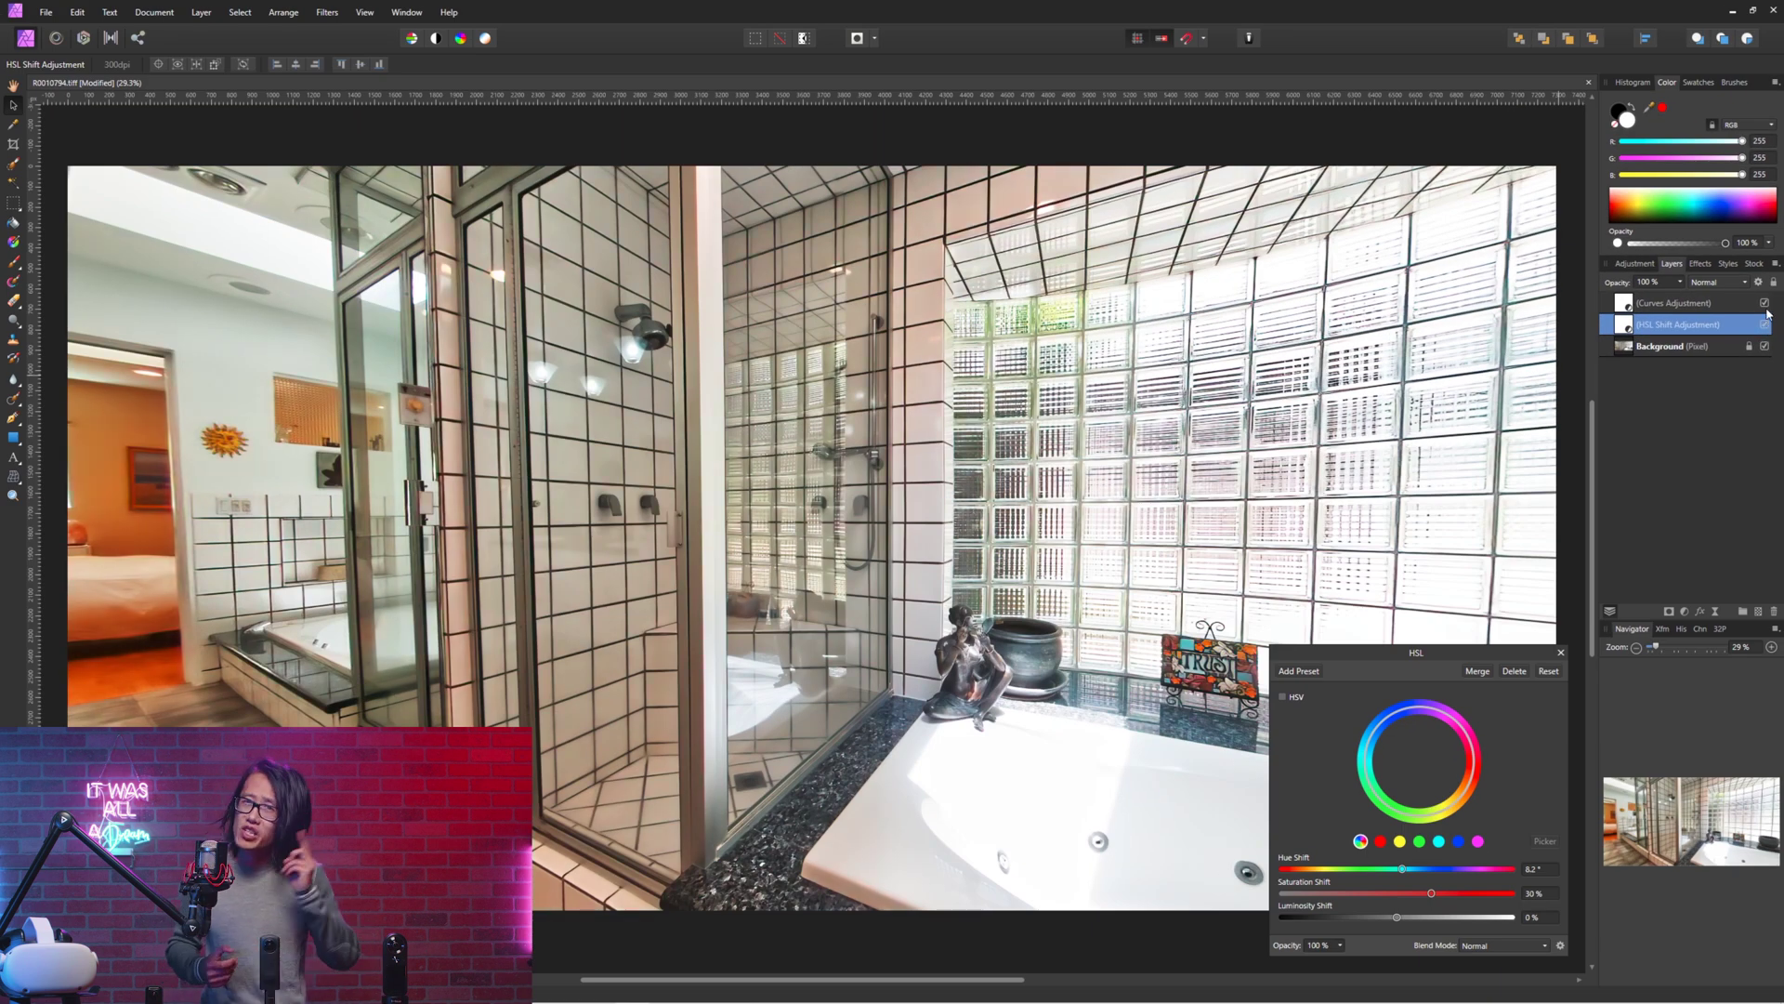
# Compare the image with and without the Curves adjustment by toggling the layer's visibility
pyautogui.click(1765, 303)
pyautogui.click(1766, 303)
pyautogui.click(1765, 303)
pyautogui.click(1766, 303)
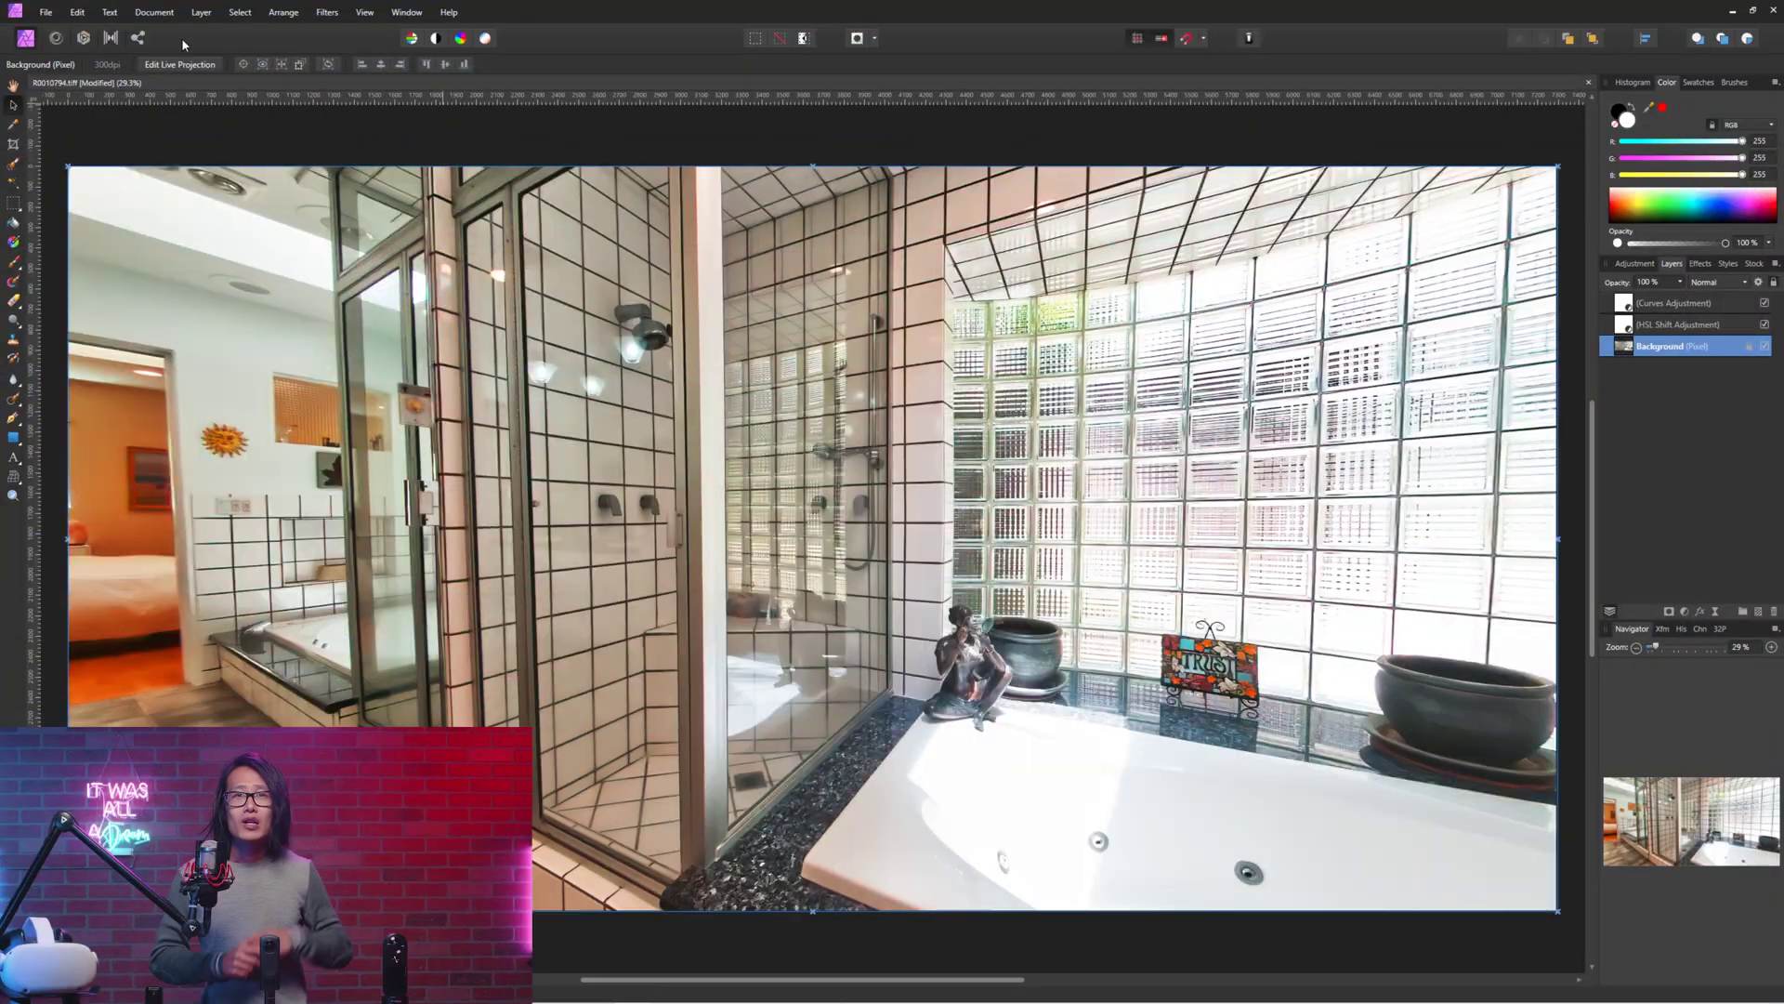
# Remove the live projection from the Background layer to return to the flat equirectangular panorama
pyautogui.click(200, 12)
pyautogui.moveTo(276, 176)
pyautogui.click(516, 189)
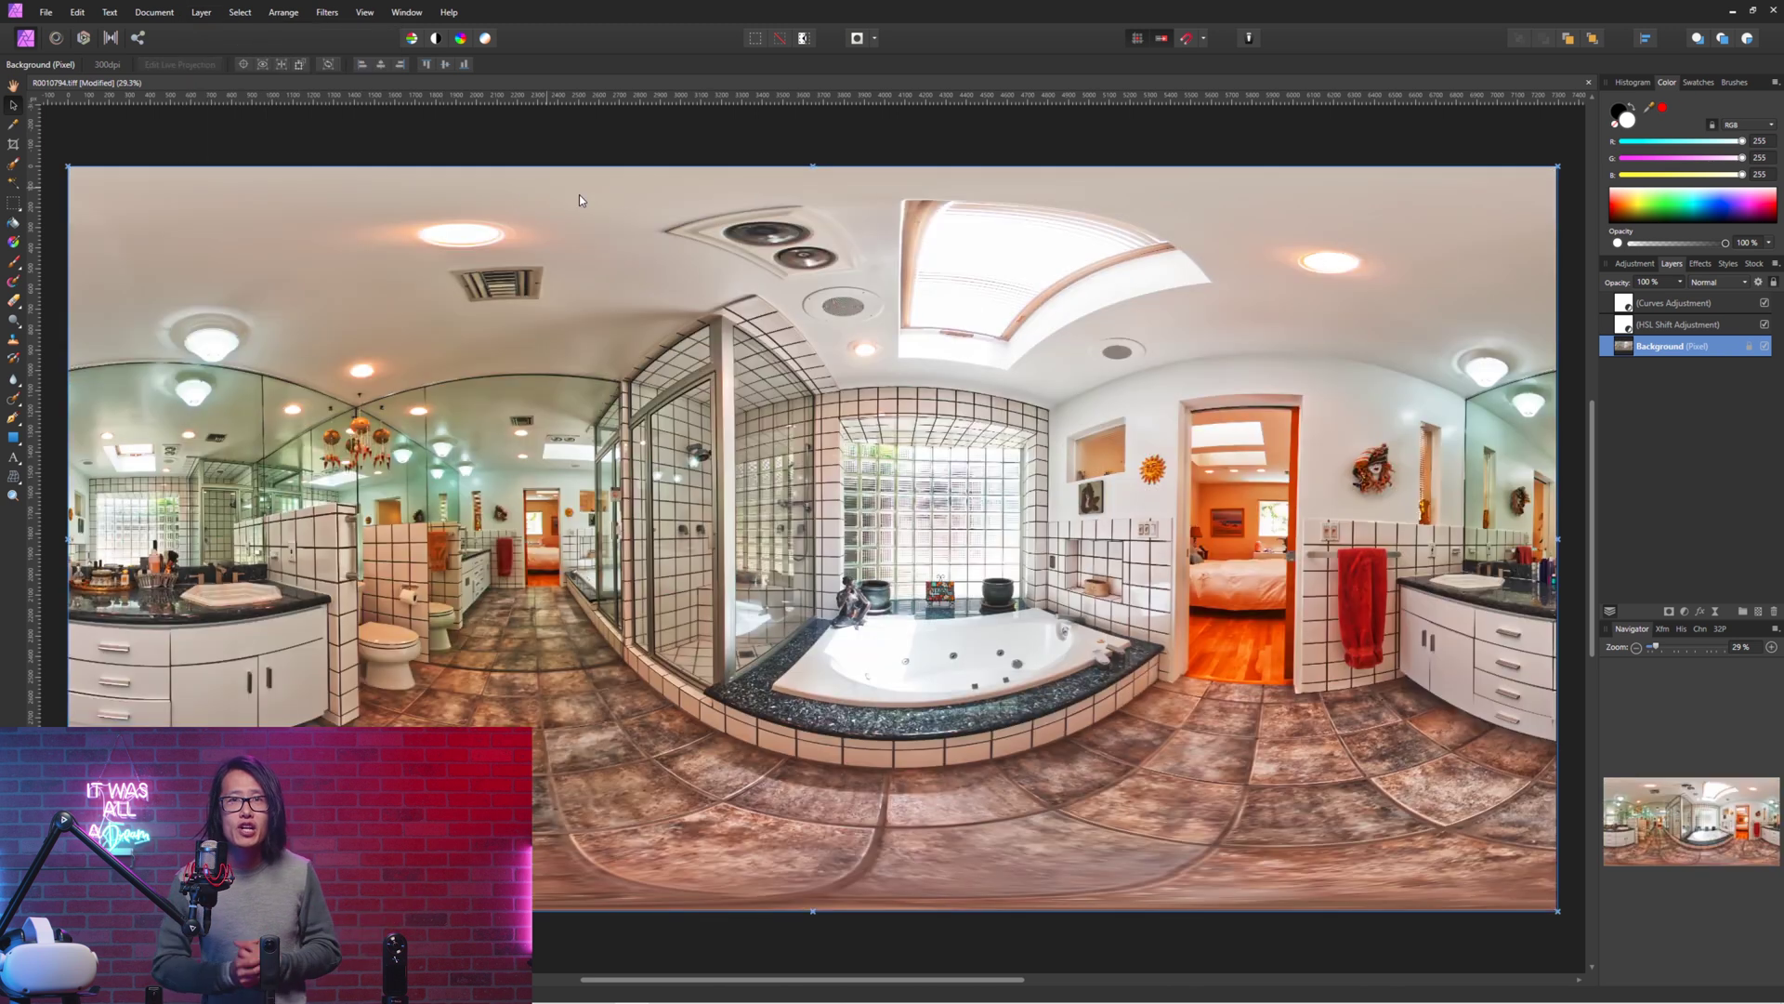
# Open the export settings and set the JPEG export width to 10000 px with the aspect ratio locked
pyautogui.click(46, 13)
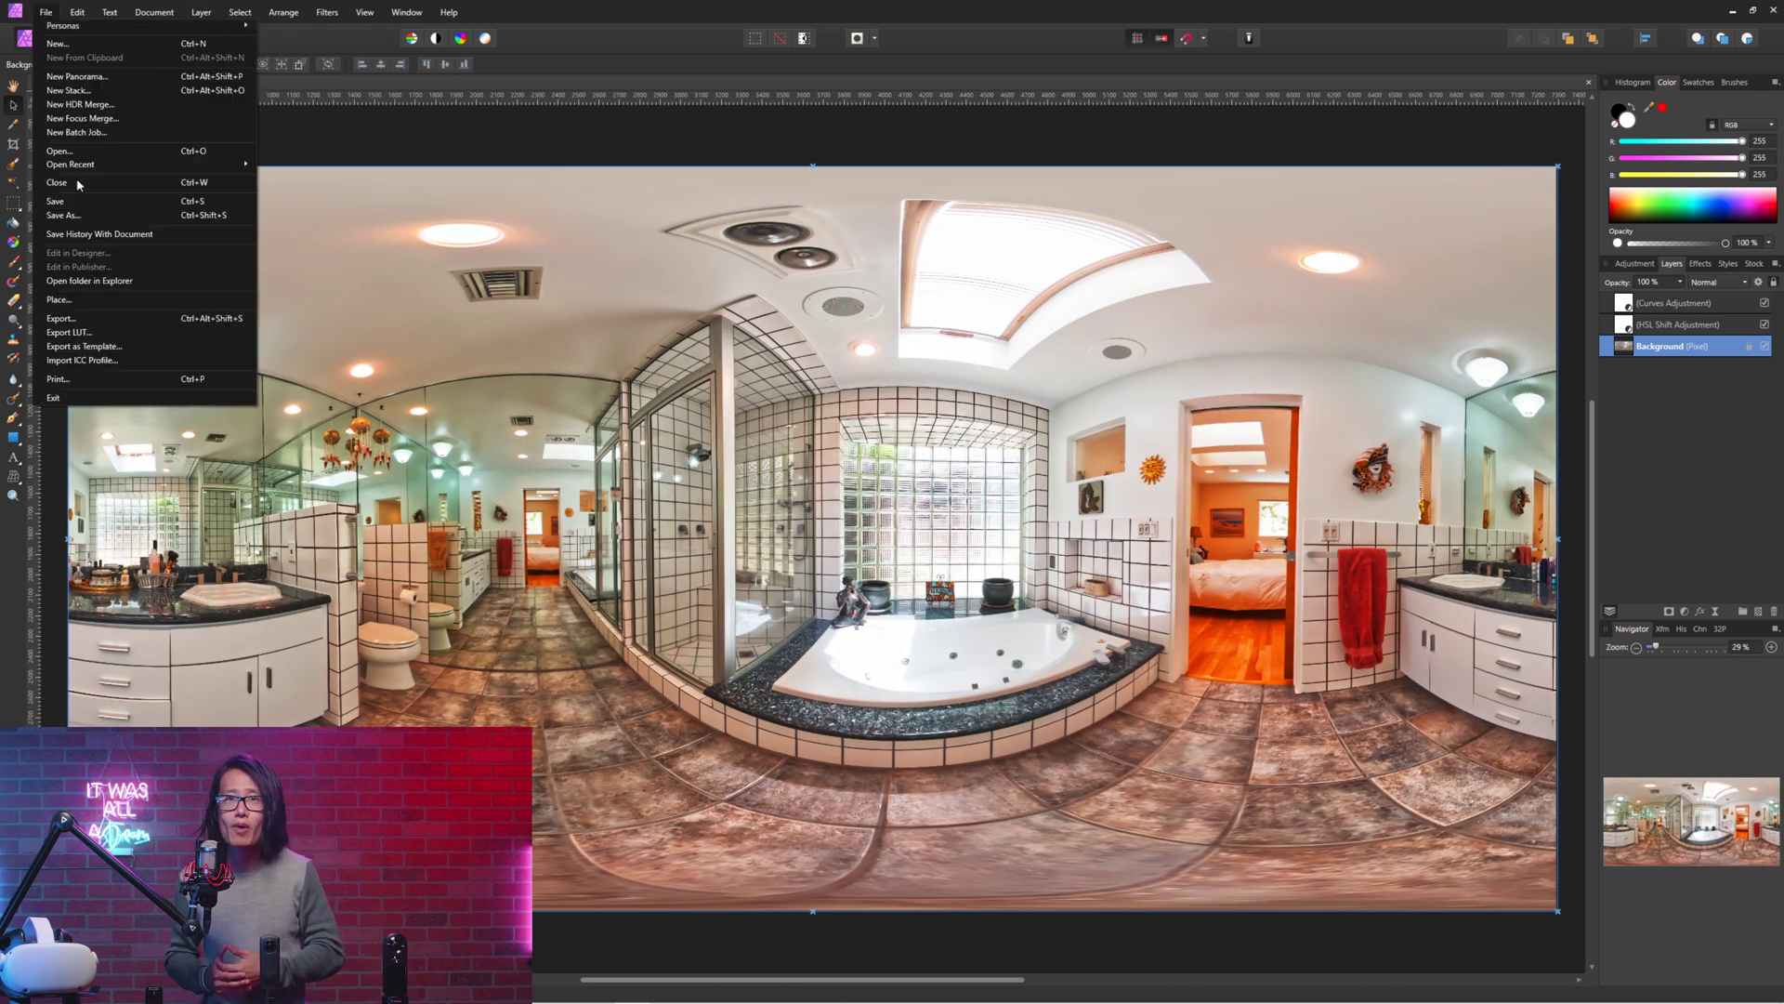
pyautogui.click(59, 317)
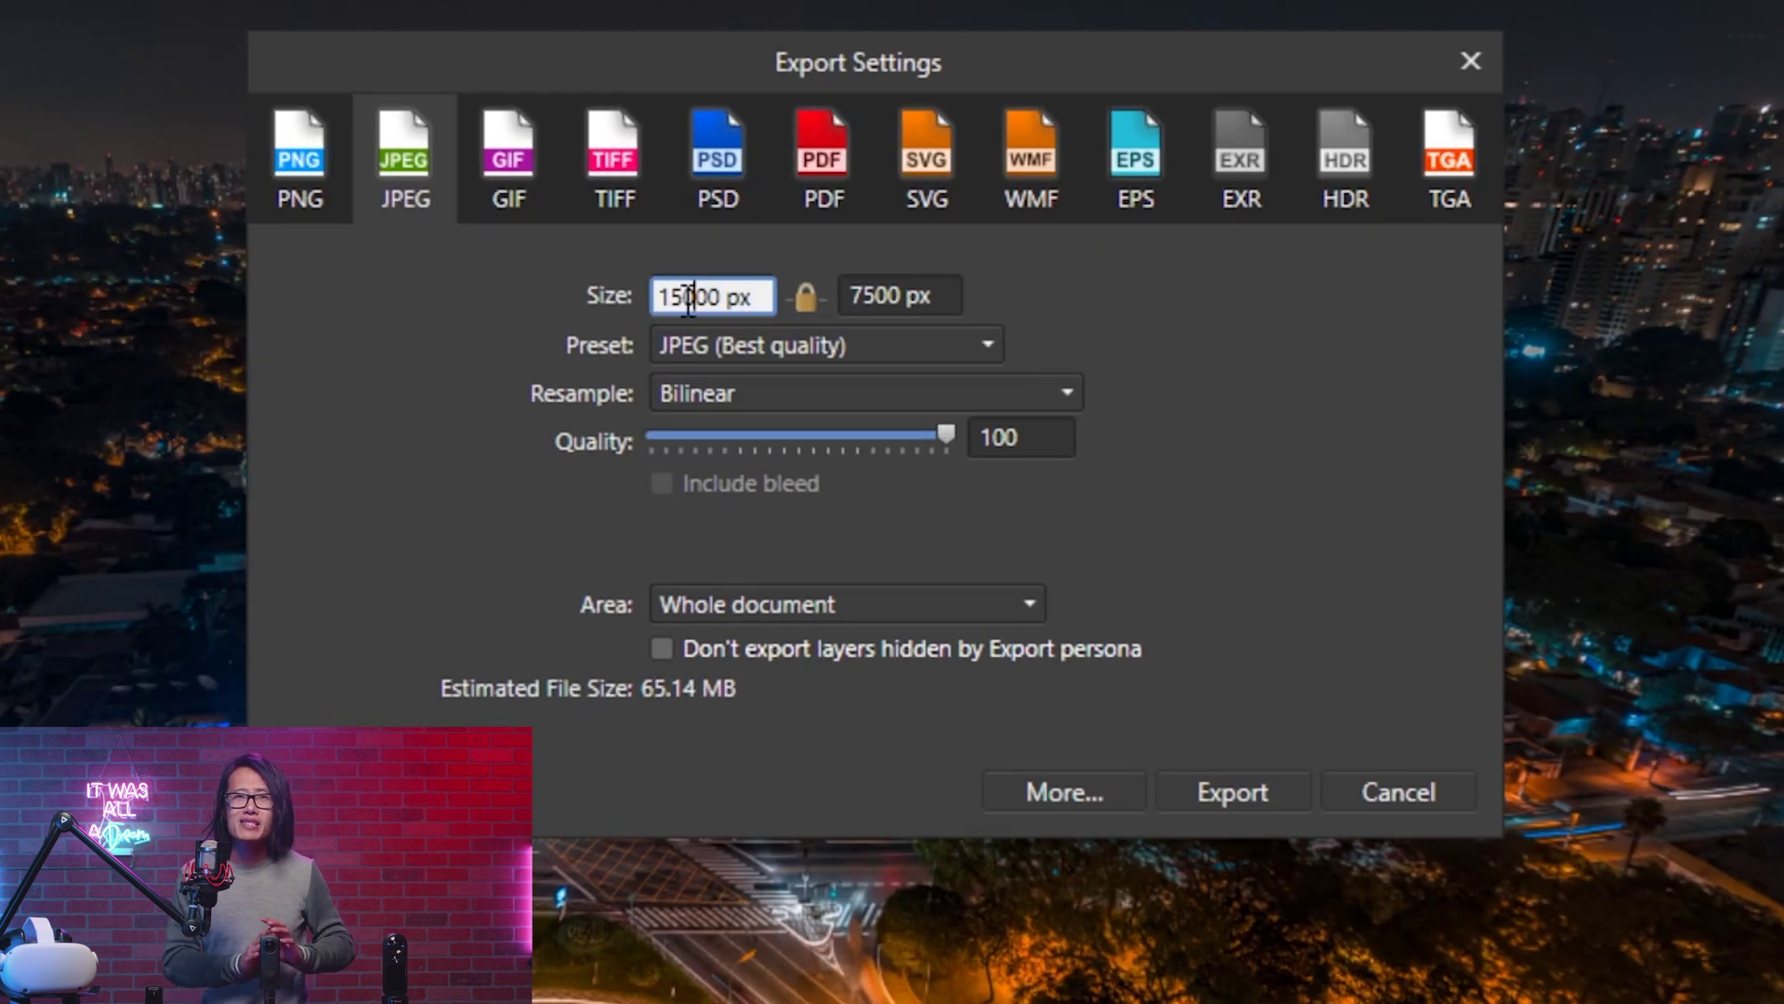
pyautogui.press('BackSpace')
pyautogui.write('0')
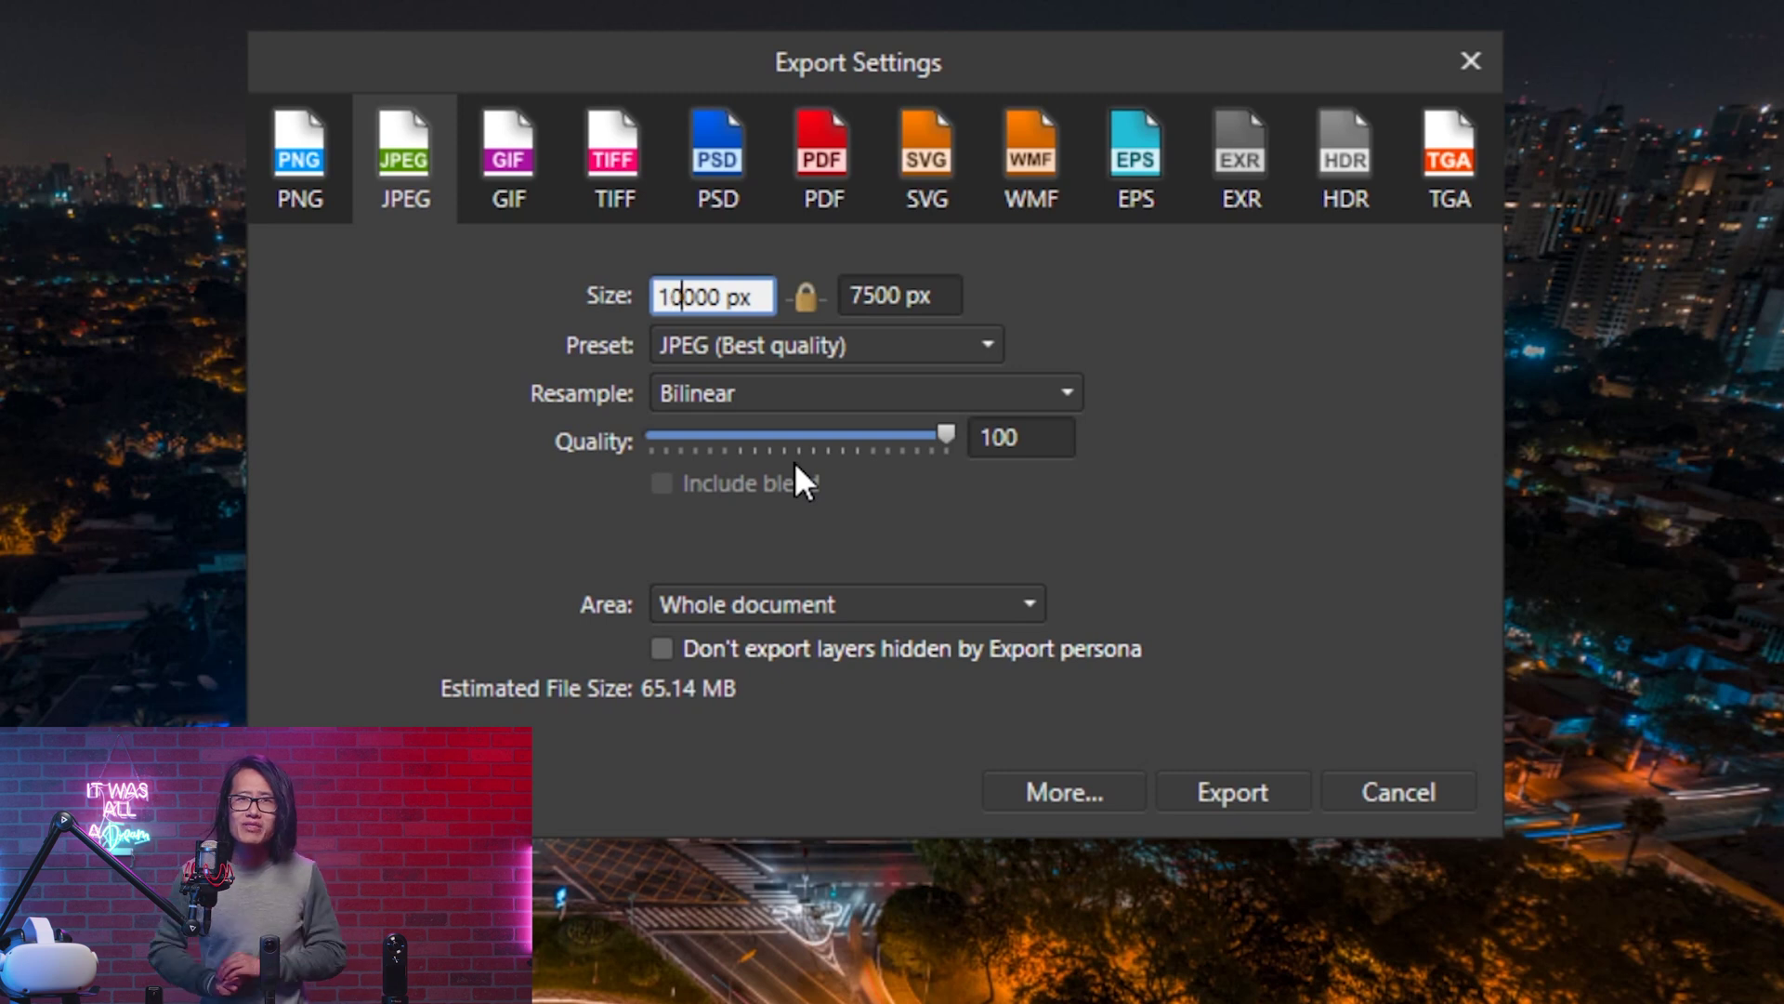
pyautogui.click(869, 297)
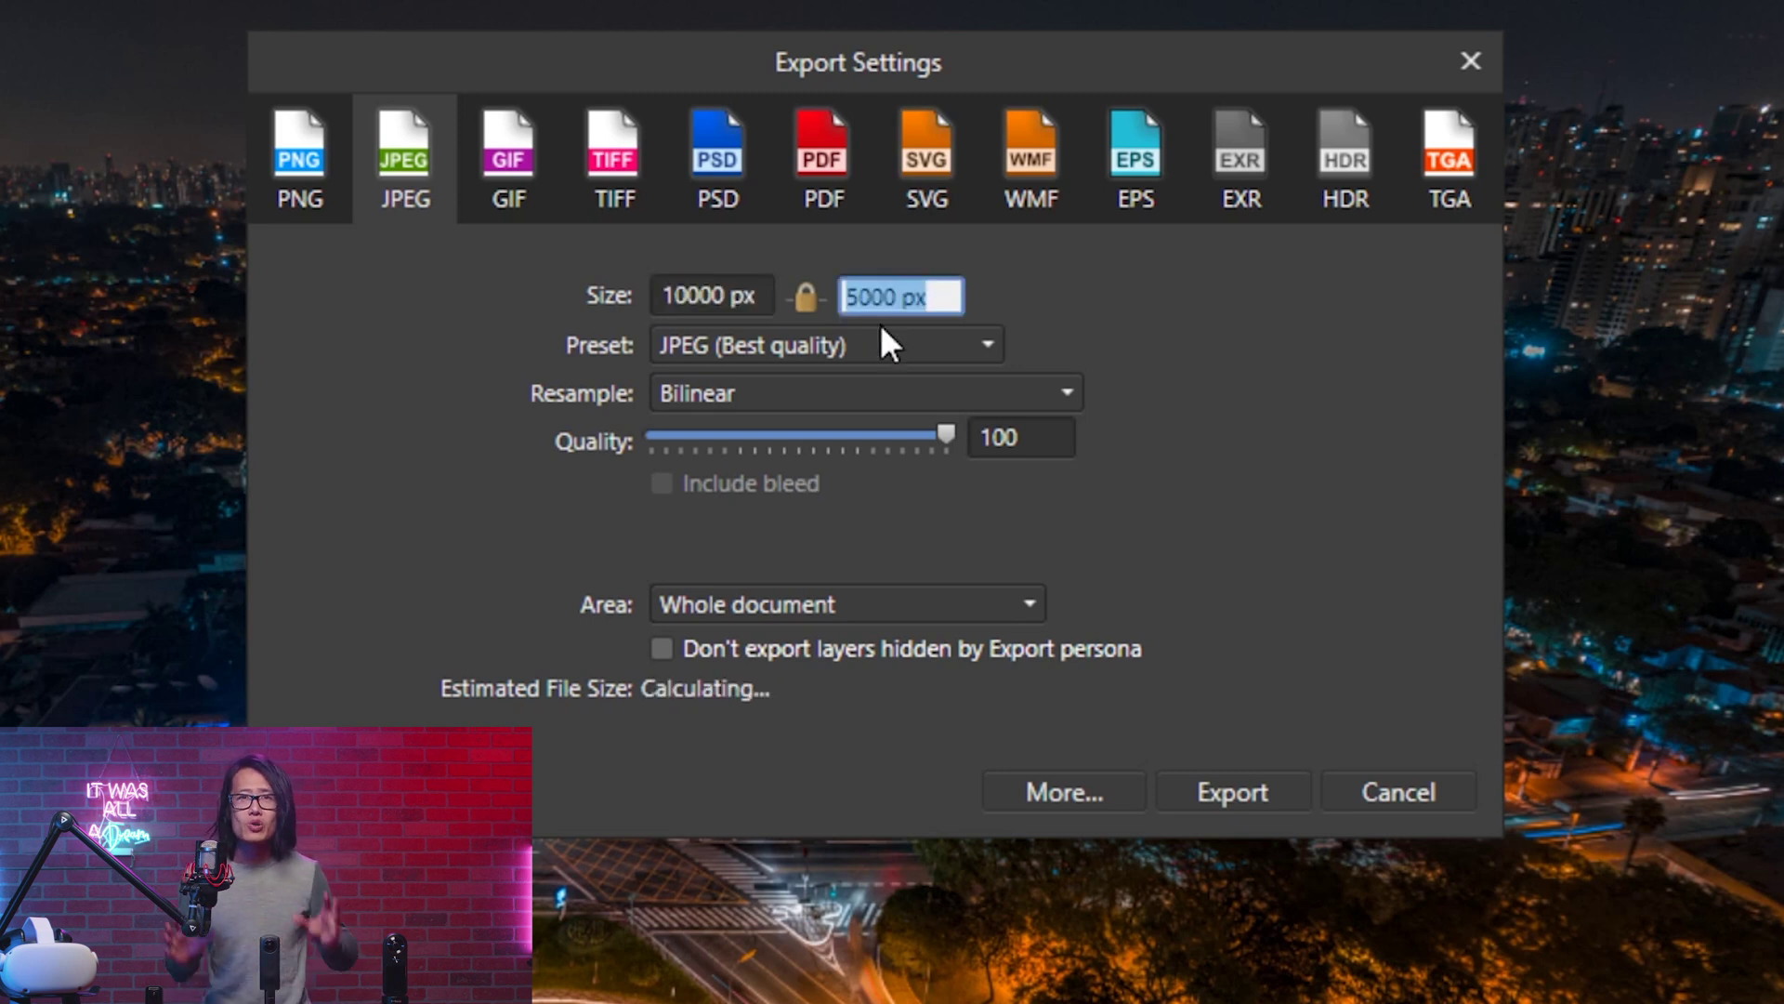